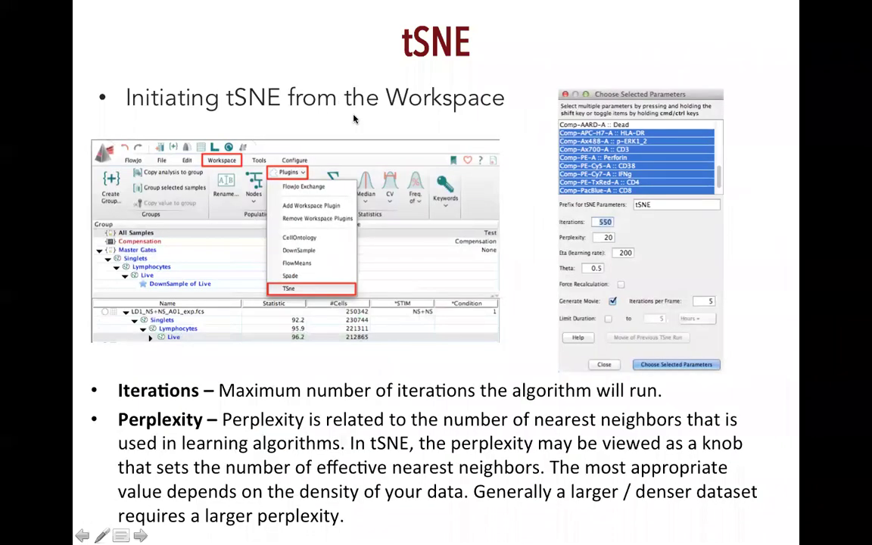
Leave the slide show and switch to the desktop showing the 17-Aug-2017.Webinar FlowJo workspace.
key("Escape")
key("ctrl+Up")
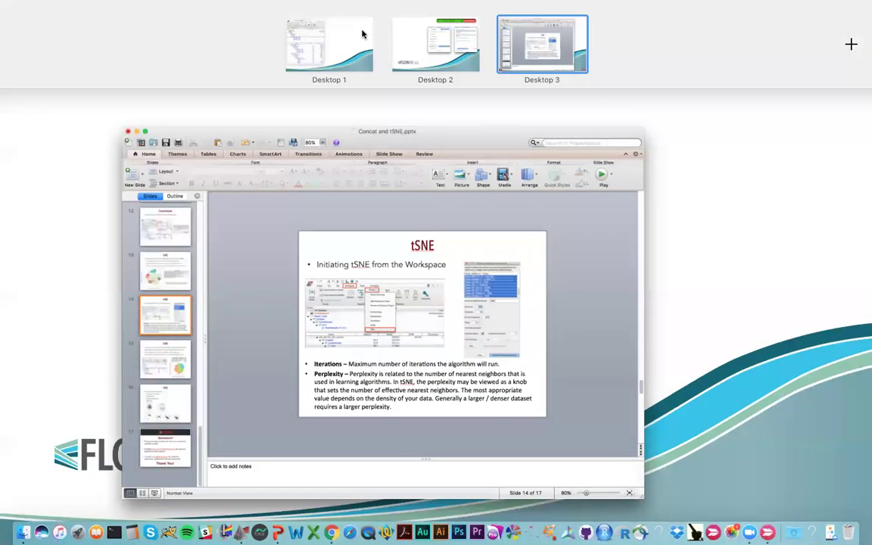
left_click(291, 47)
key("ctrl+Up")
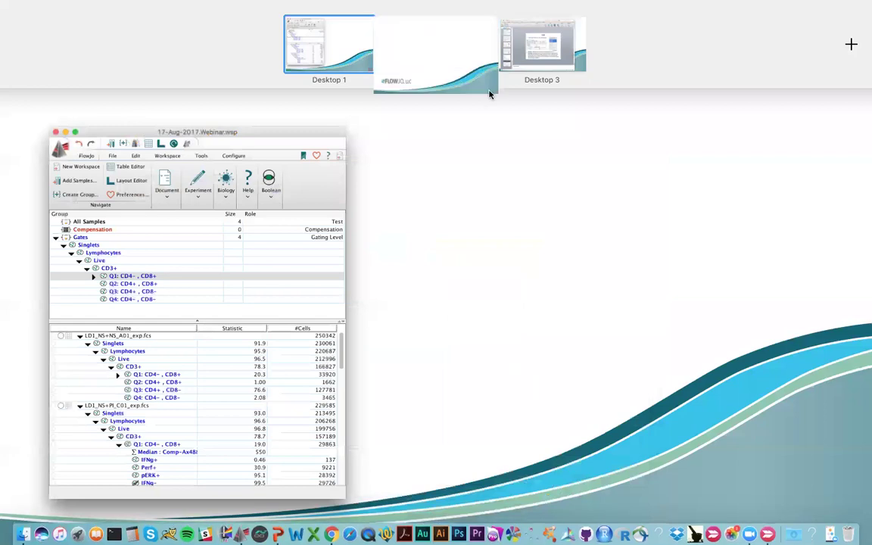
left_click(433, 53)
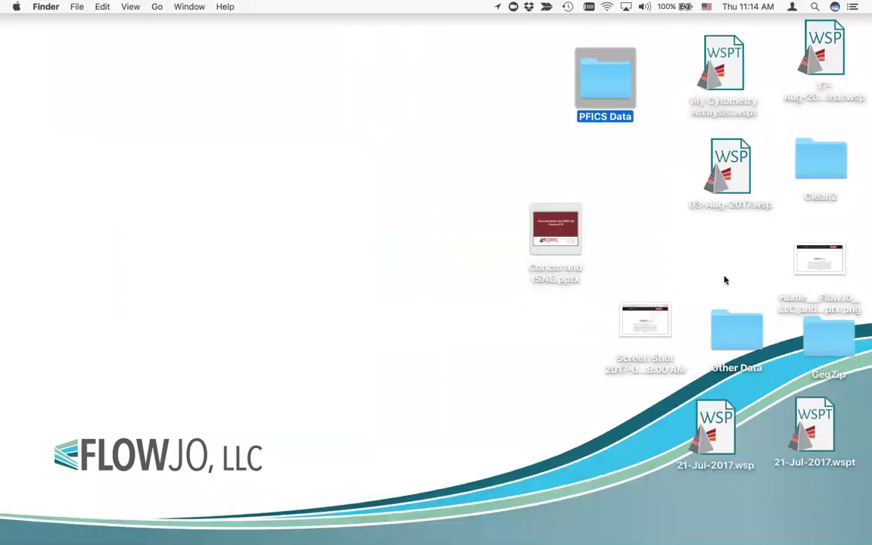
mouse_move(871, 0)
left_click(340, 38)
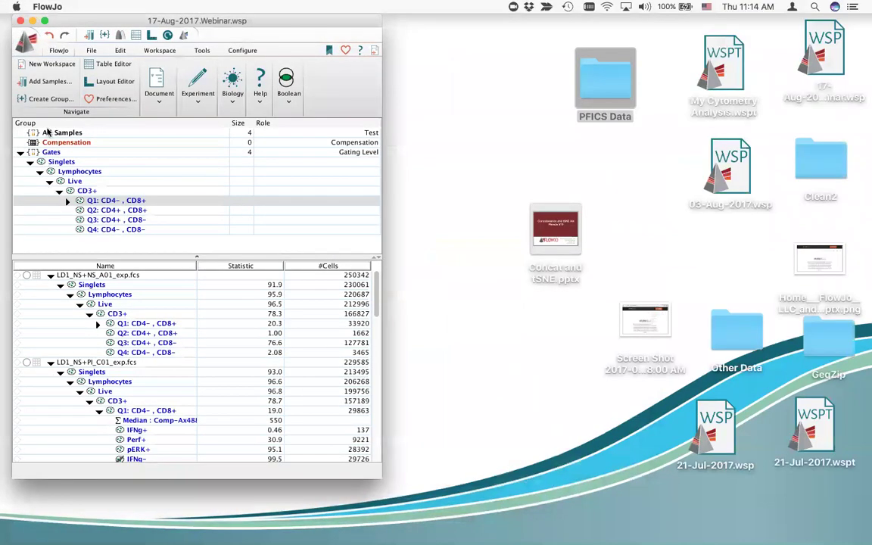
Select the All Samples group, collapse all sample trees, and expand only LD1_NS+NS_A01_exp.fcs.
left_click(50, 132)
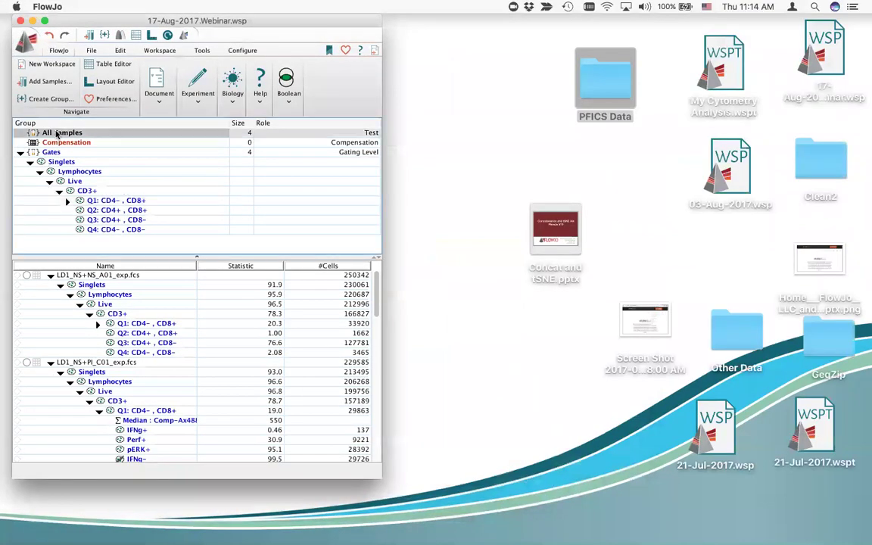
left_click(50, 278, "alt")
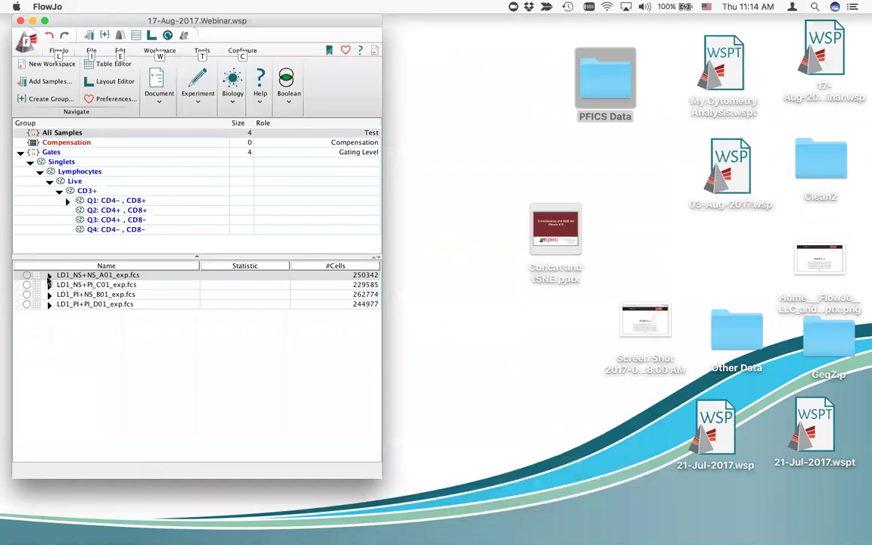
left_click(47, 277, "alt")
left_click(47, 277, "alt")
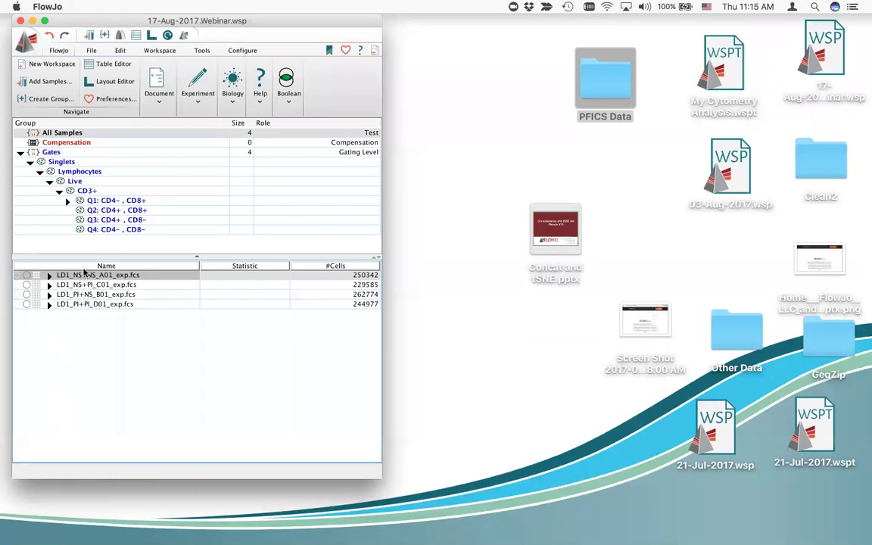
left_click(48, 275)
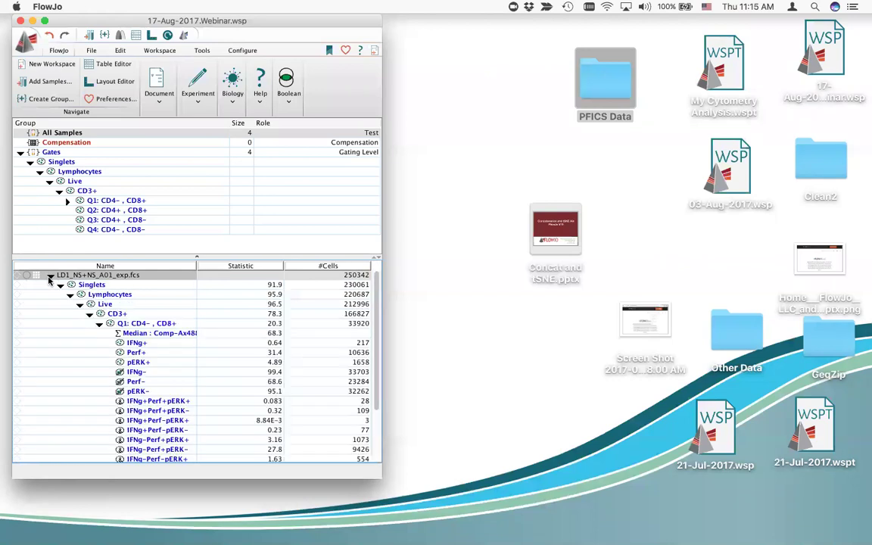
Plot the Live population with Comp-PE-Cy7-A :: IFNg on the Y axis, compare it across samples through LD1_PI+NS_B01, and close the plot.
double_click(106, 304)
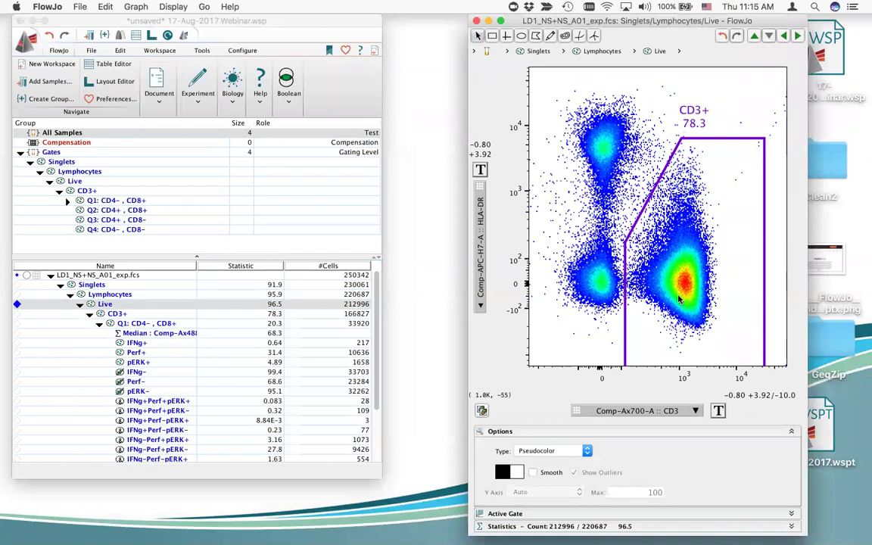
left_click(481, 288)
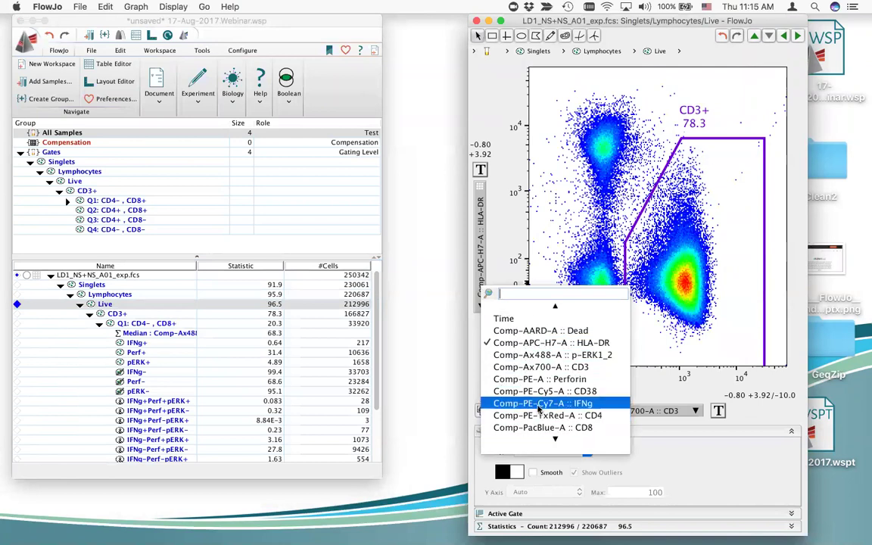
left_click(538, 407)
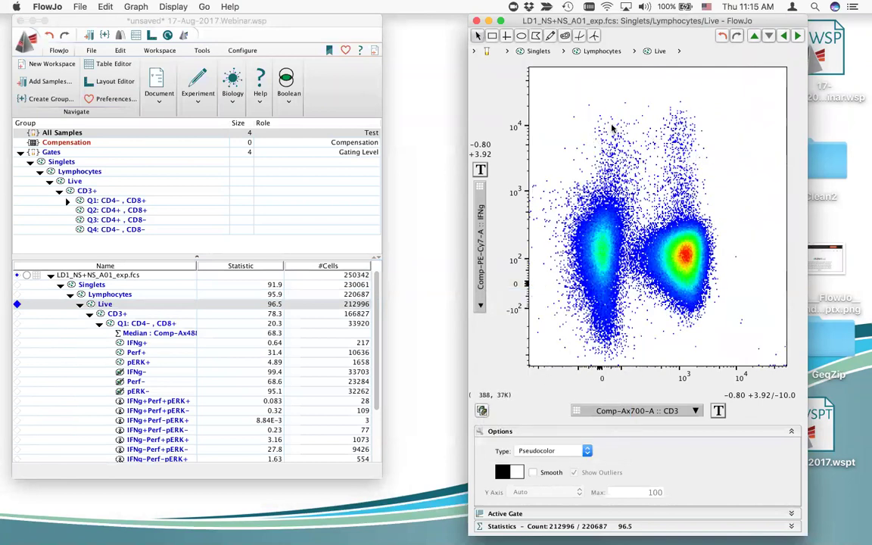
left_click(796, 41)
left_click(796, 40)
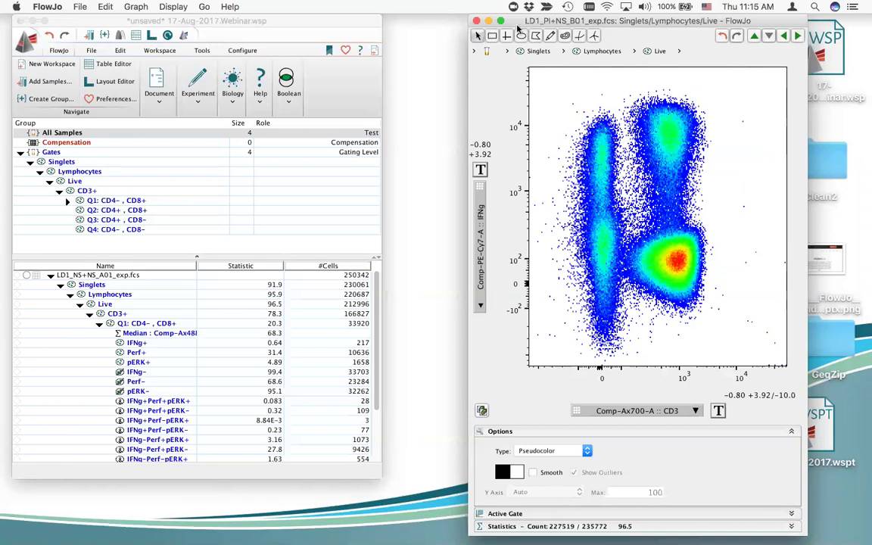
key("super+w")
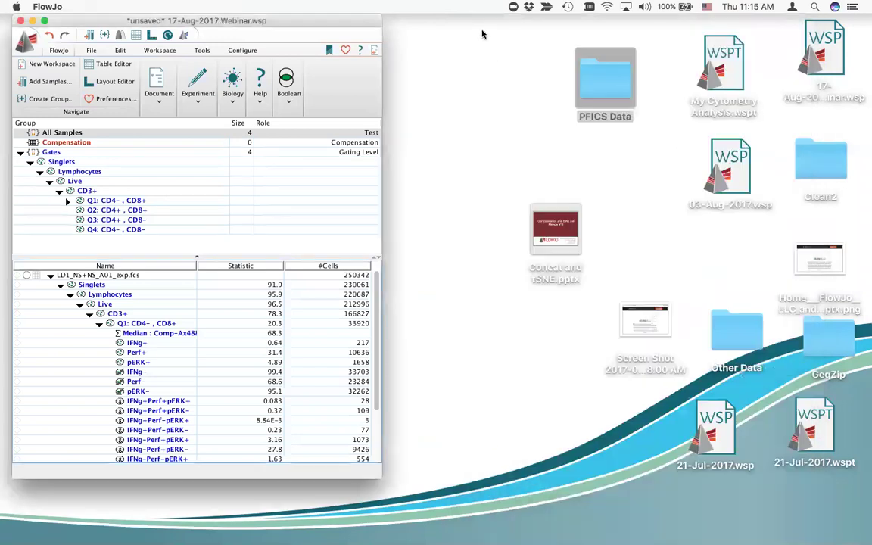
Collapse the first sample's Q1: CD4-, CD8+ branch, enlarge the workspace window, and expand LD1_NS+PI_C01_exp.fcs.
left_click(103, 305)
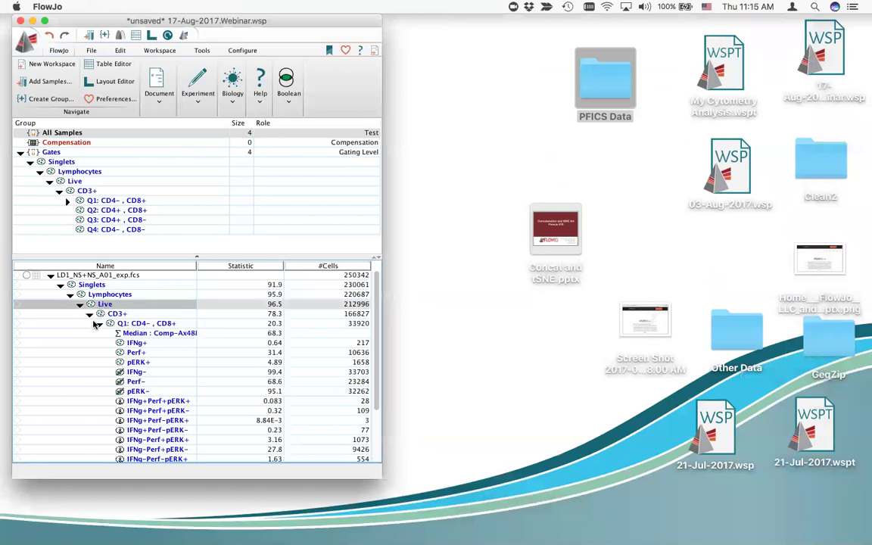
left_click(98, 323)
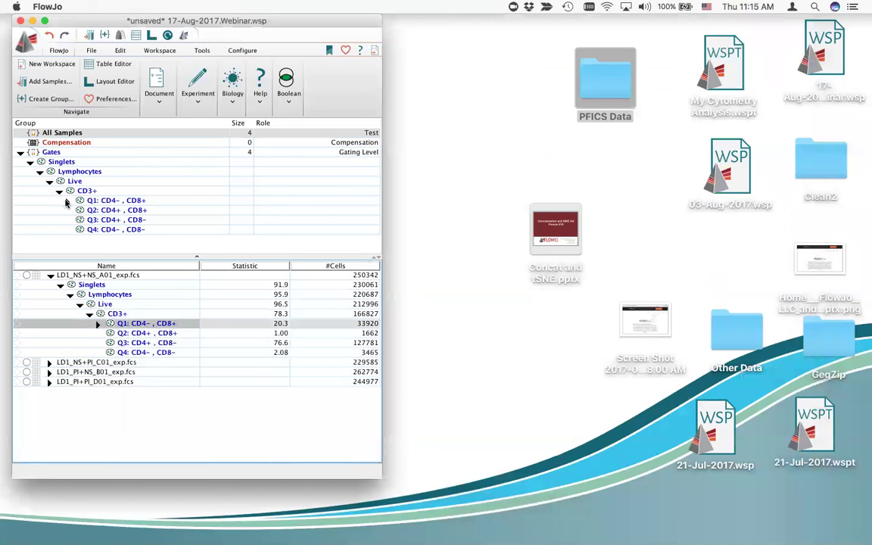
left_click(105, 305)
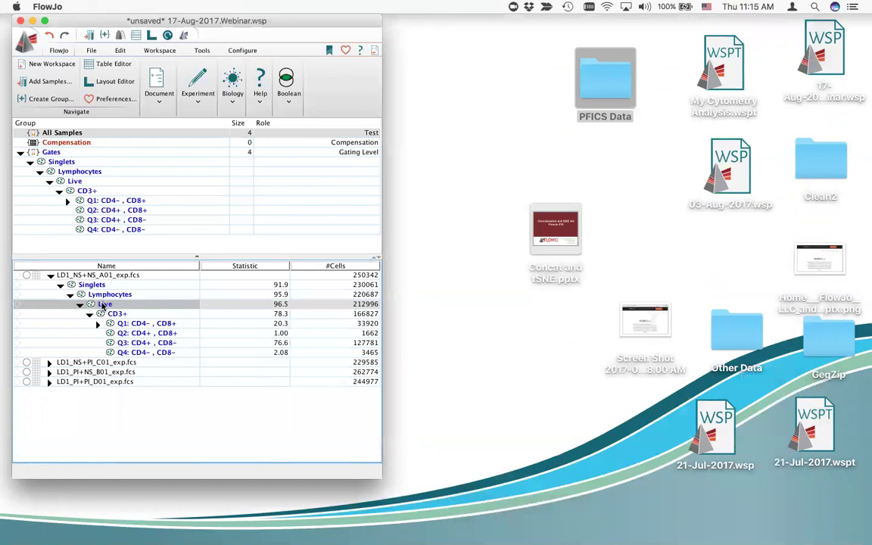
left_click_drag(382, 475, 452, 507)
left_click(49, 362)
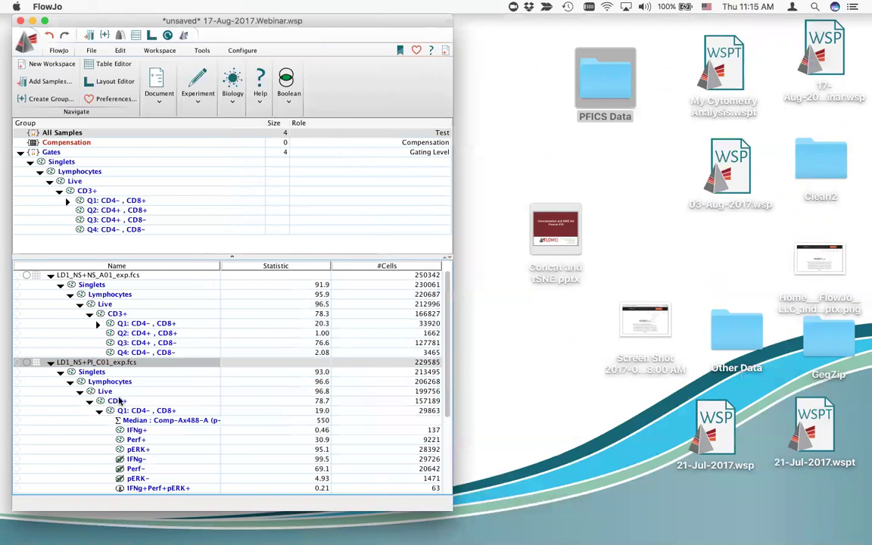
Run the DownSample plugin on the Live population of LD1_NS+NS_A01_exp.fcs with 5000 events.
left_click(113, 303)
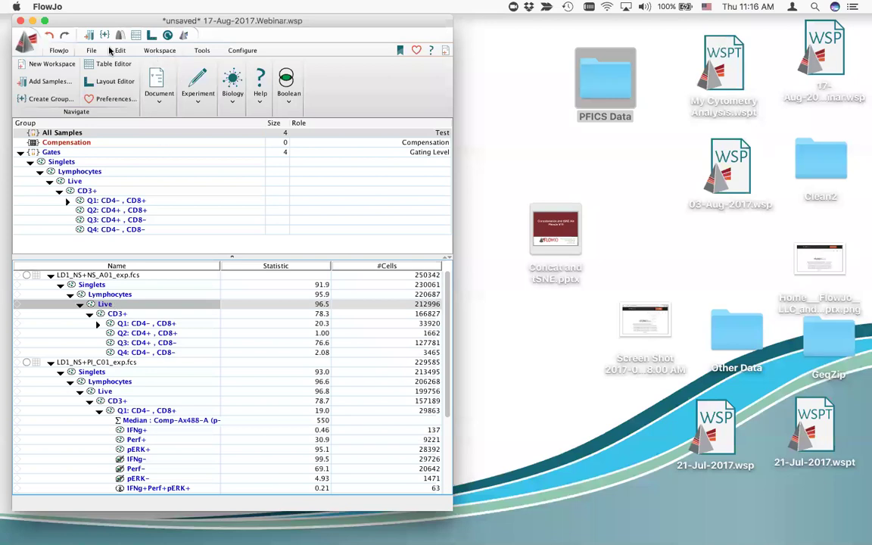
left_click(152, 50)
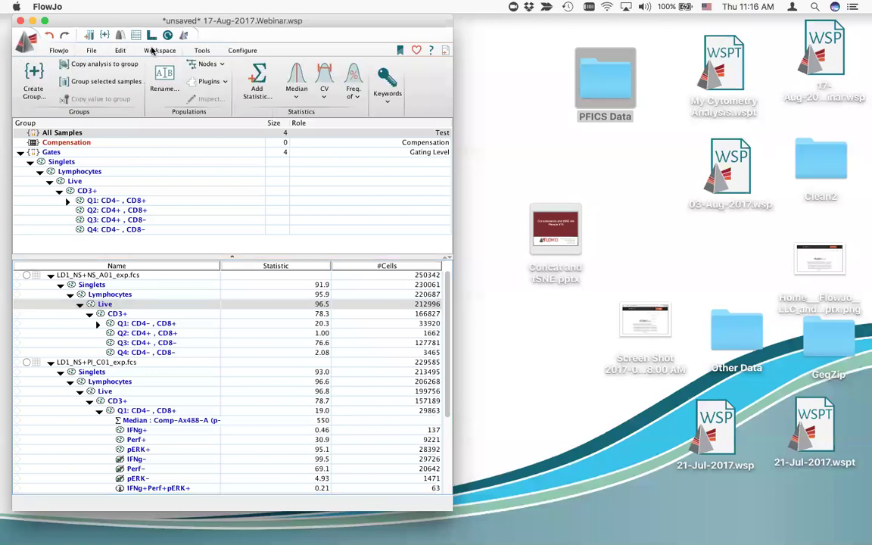
left_click(207, 81)
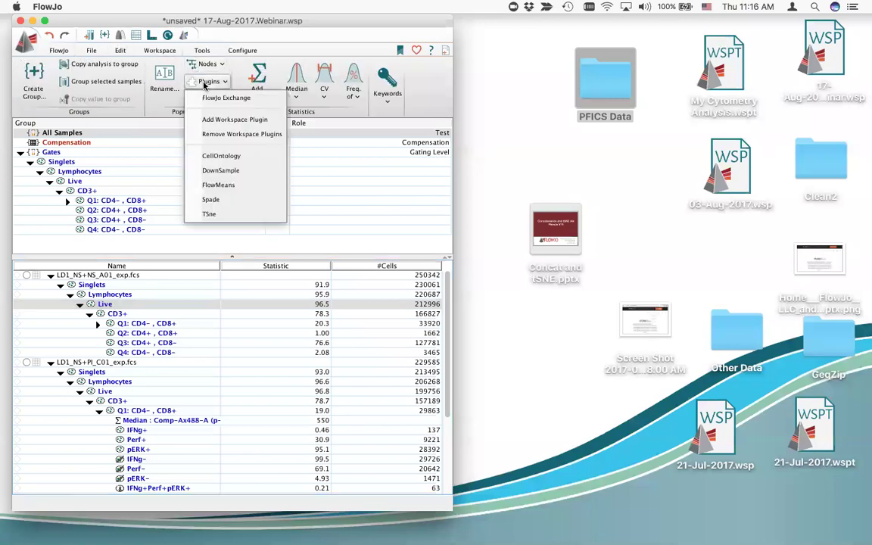
left_click(245, 171)
double_click(478, 275)
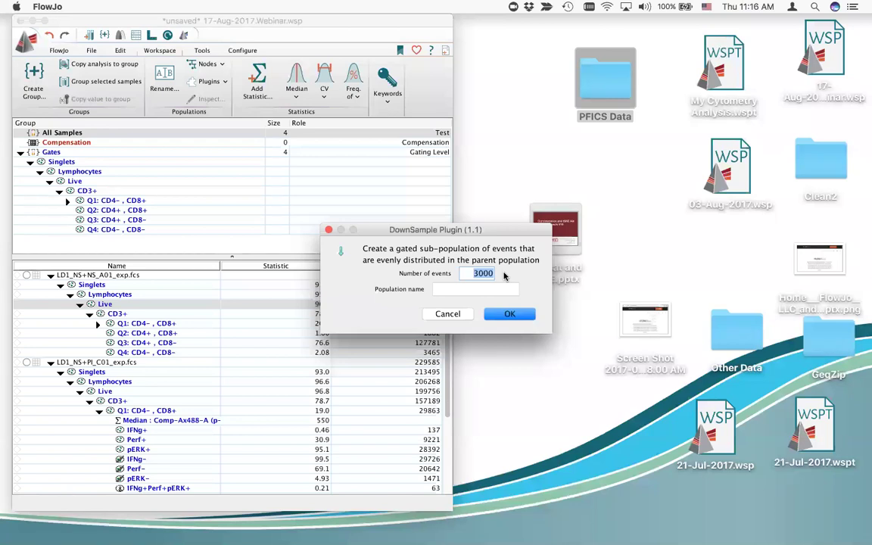
type("5000")
left_click(509, 314)
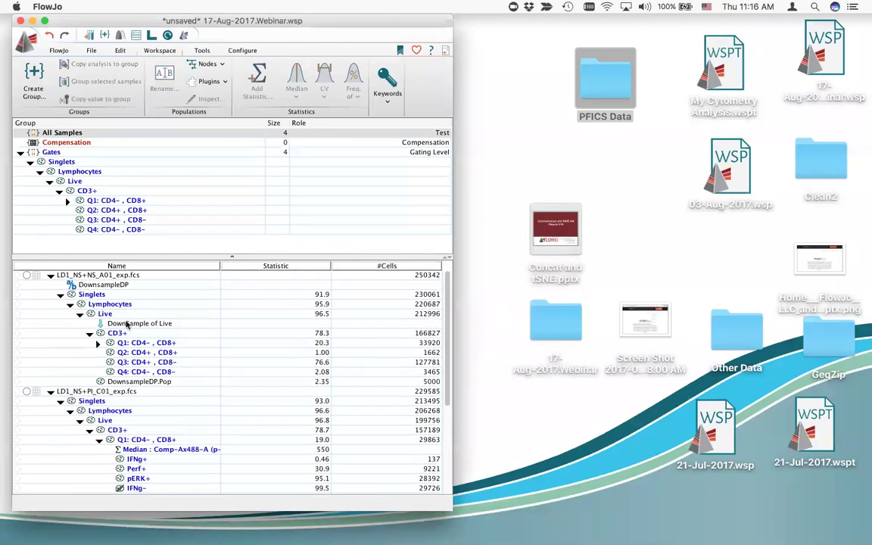
Copy the first sample's DownSample of Live node onto the Live population of LD1_NS+PI_C01_exp.fcs.
left_click(125, 382)
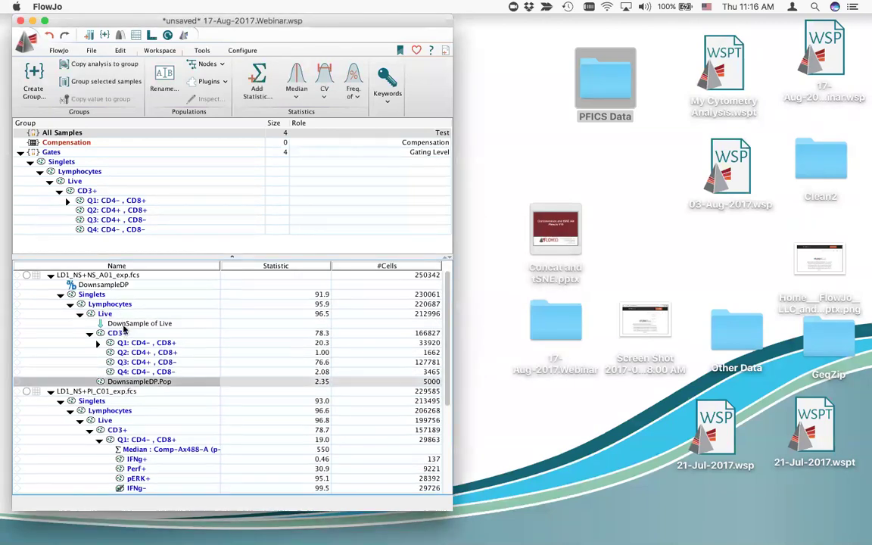
left_click(113, 325)
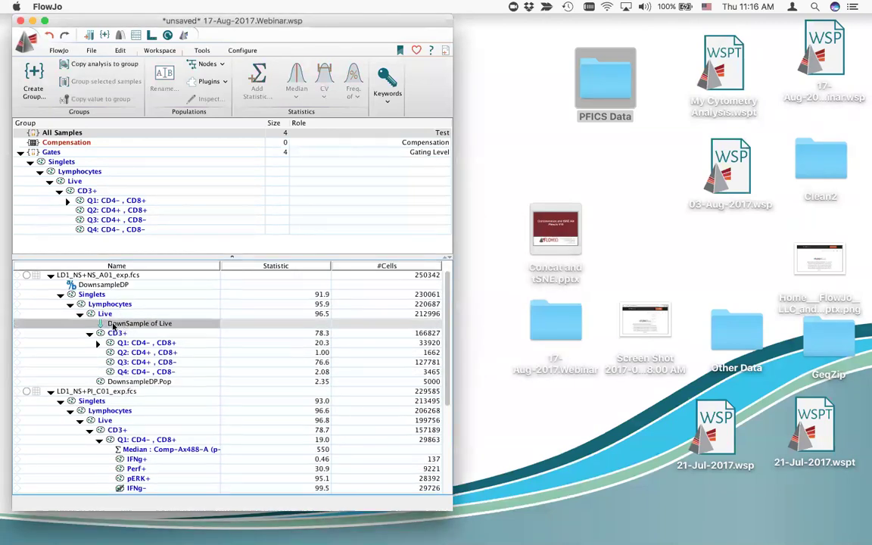
left_click(140, 383)
left_click(121, 324)
left_click_drag(125, 327, 148, 413)
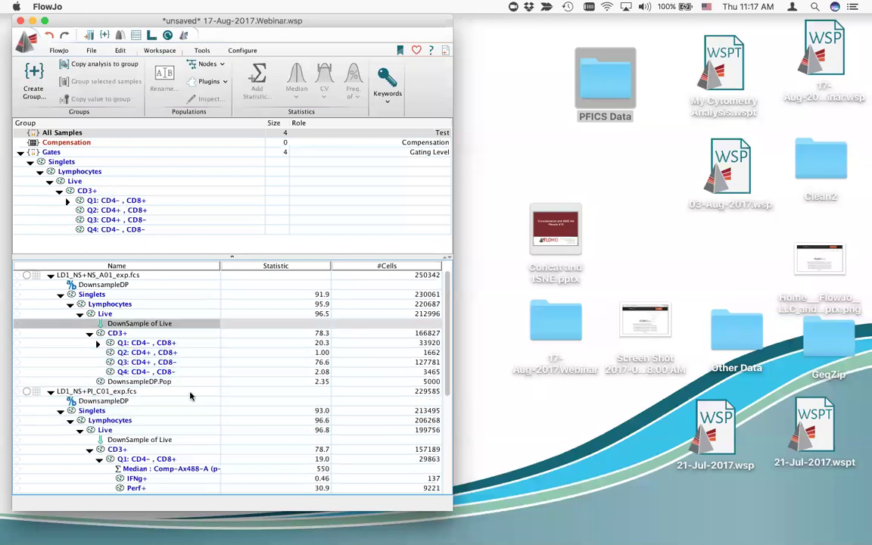
Collapse the Q1: CD4-, CD8+ branch under CD3+ in LD1_NS+PI_C01_exp.fcs.
scroll(189, 401, "down", 5)
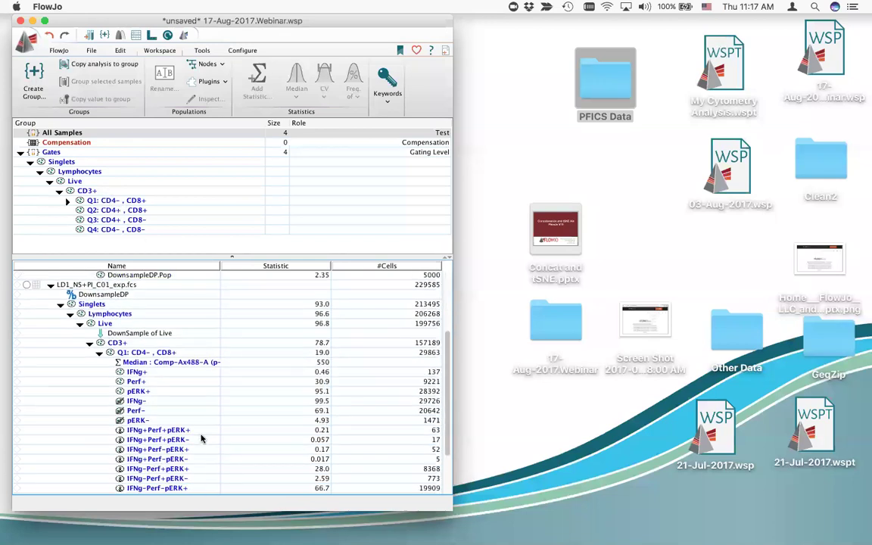
left_click(98, 353)
scroll(141, 385, "up", 2)
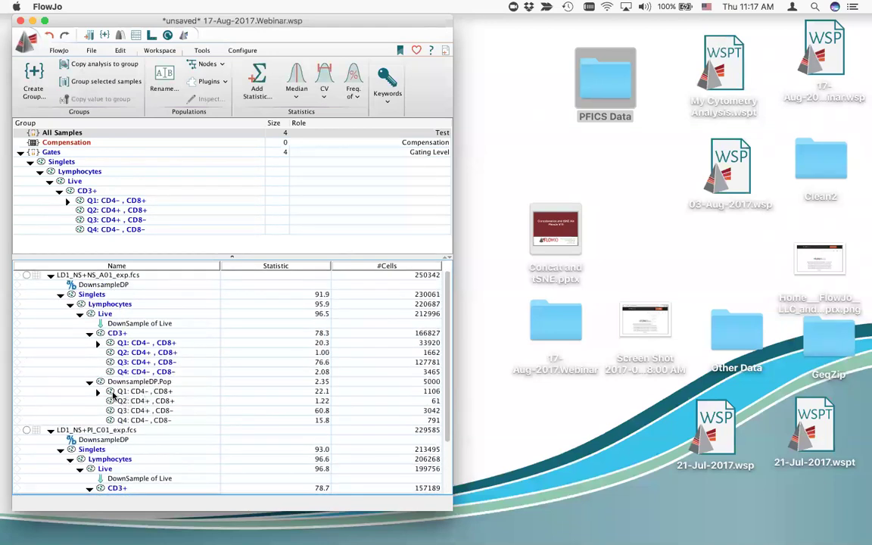
Delete the Q1 to Q4 quadrant gates under DownsampleDP.Pop in LD1_NS+NS_A01_exp.fcs.
left_click(136, 323)
left_click(133, 343)
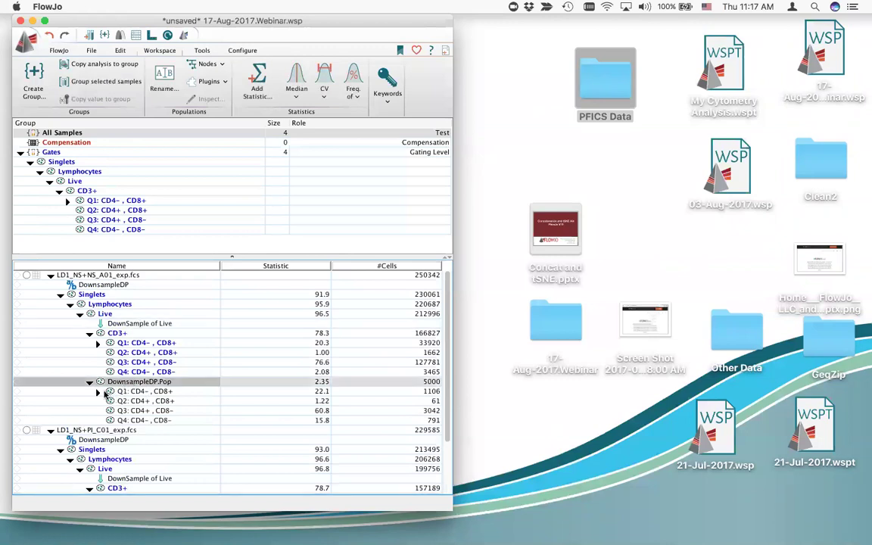
left_click(123, 391)
left_click(133, 420, "shift")
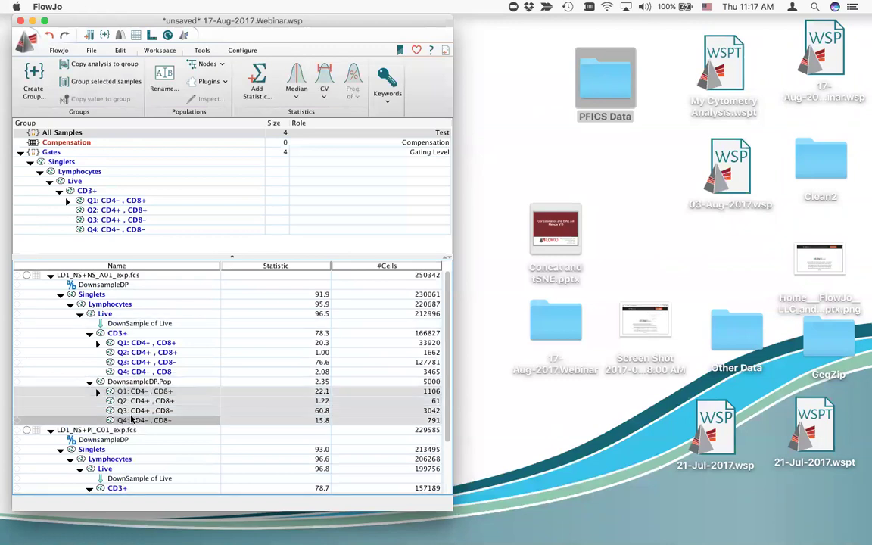
key("Delete")
left_click(332, 280)
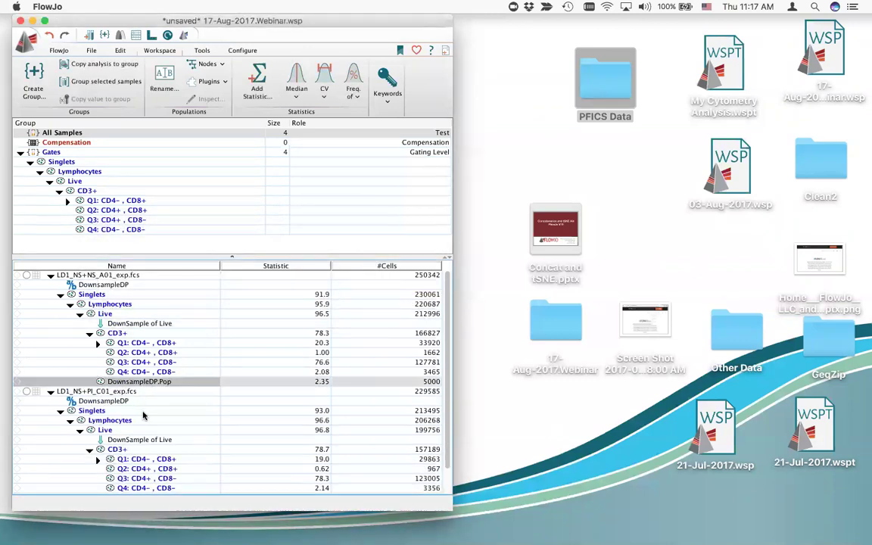
Expand LD1_PI+NS_B01_exp.fcs and copy the DownSample of Live node from LD1_NS+PI_C01_exp.fcs onto its Live population.
scroll(144, 416, "down", 2)
left_click(138, 467)
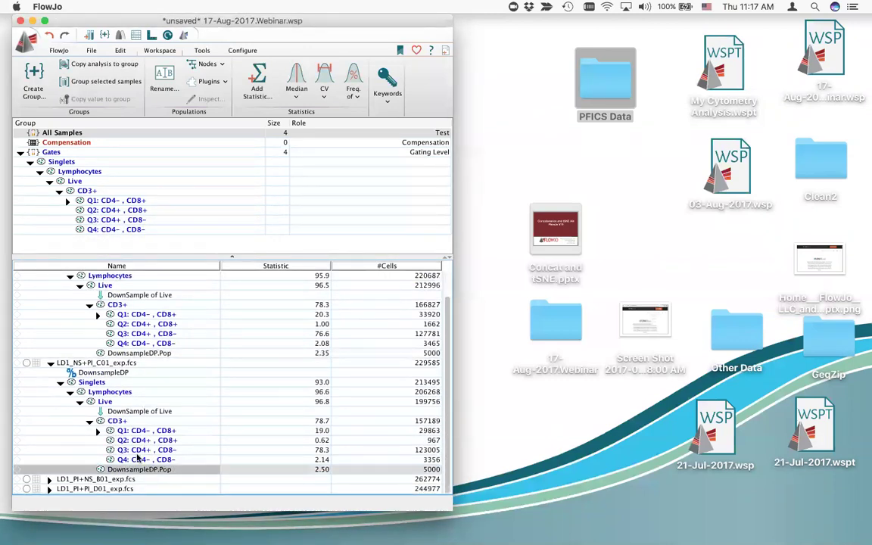
left_click(49, 480)
scroll(139, 365, "down", 3)
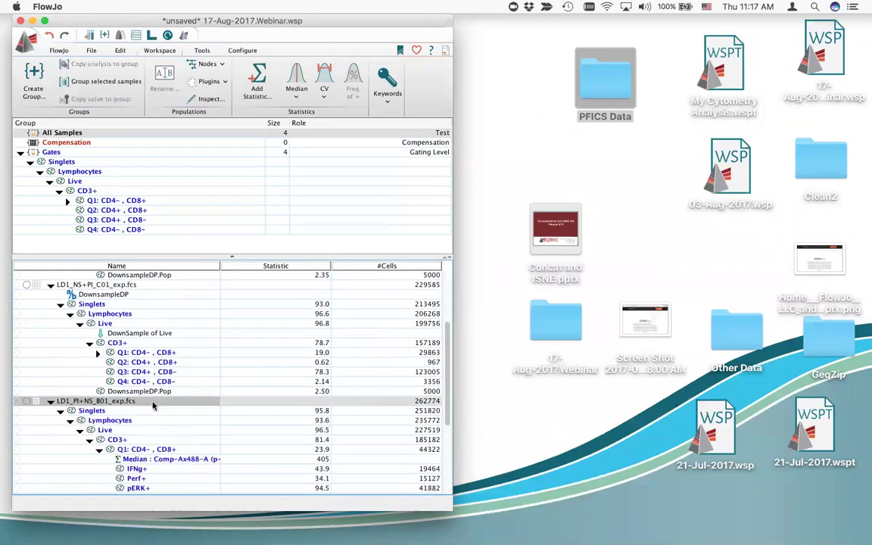
left_click_drag(141, 336, 159, 431)
Collapse the CD3+ branch of LD1_PI+NS_B01_exp.fcs and expand LD1_PI+PI_D01_exp.fcs.
scroll(159, 430, "down", 2)
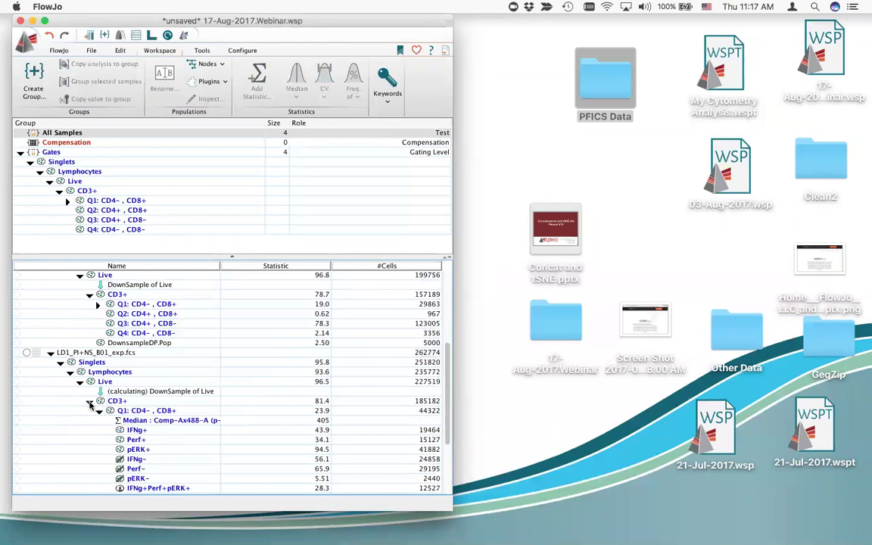
scroll(113, 421, "up", 3)
left_click(109, 415)
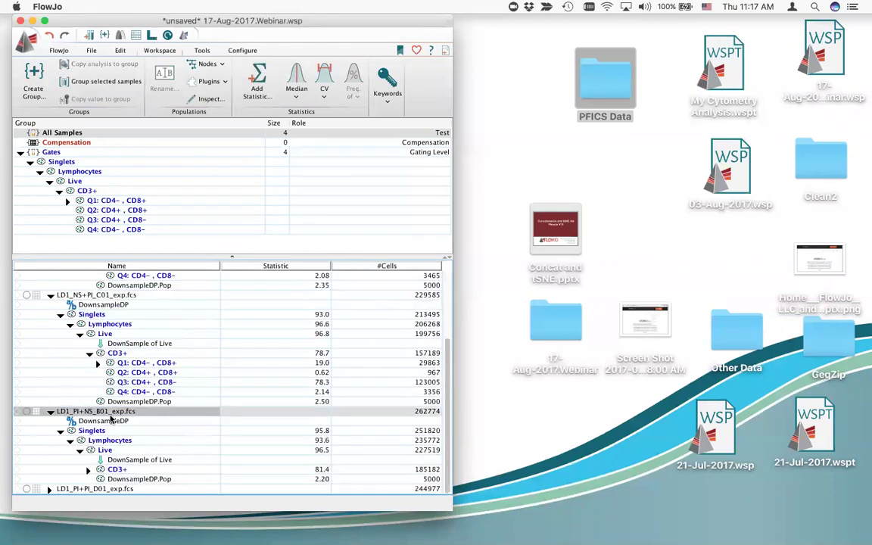
left_click(130, 479)
left_click(49, 489)
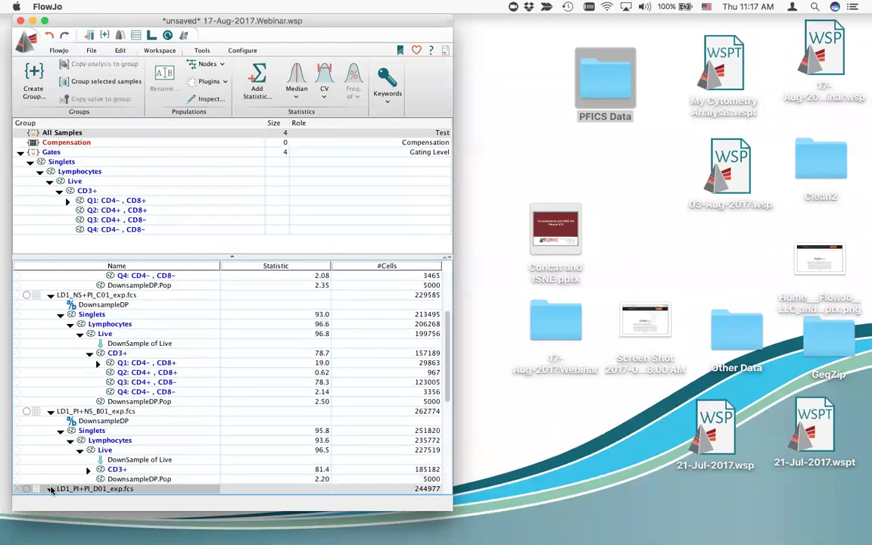
Copy the DownSample of Live node onto the Live population of LD1_PI+PI_D01_exp.fcs and collapse that sample's CD3+ branch.
scroll(197, 363, "down", 4)
left_click_drag(110, 333, 104, 391)
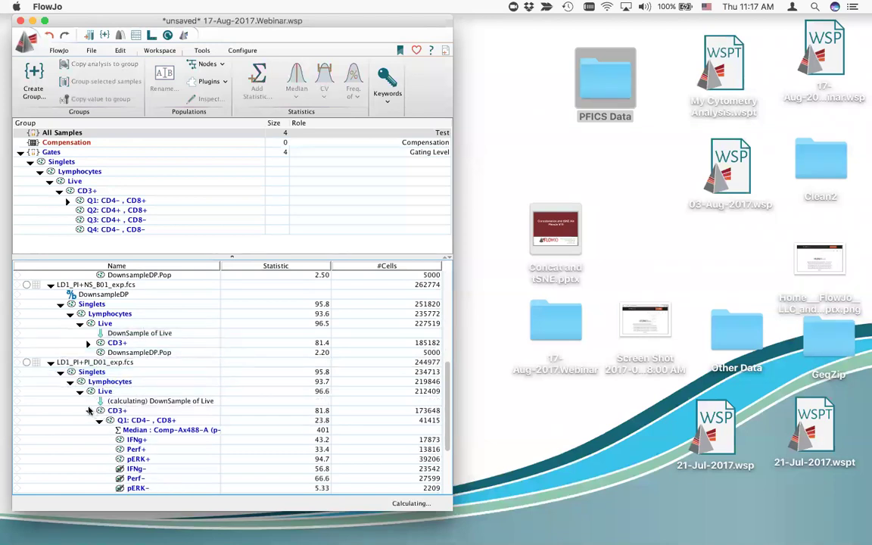
left_click(88, 410)
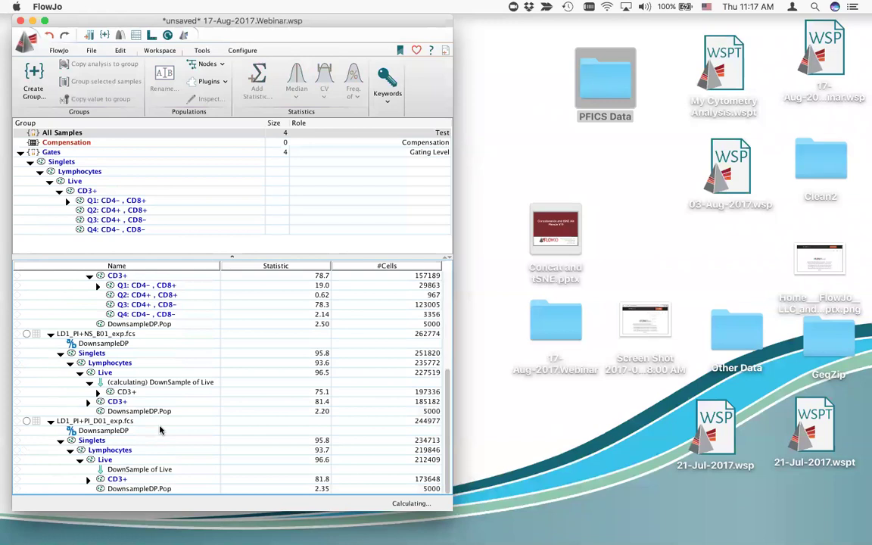
Select the DownsampleDP.Pop population in each of the four samples individually.
left_click(149, 403)
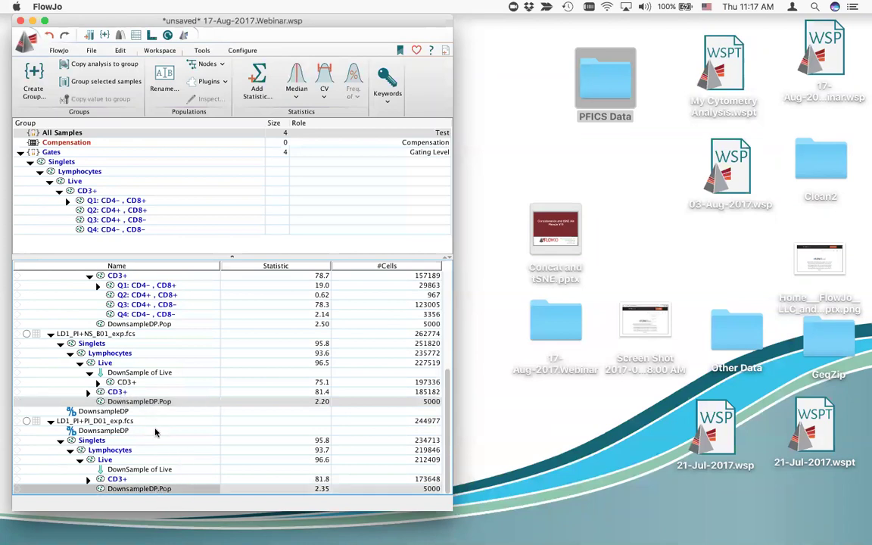
scroll(138, 413, "up", 2)
scroll(138, 413, "up", 4)
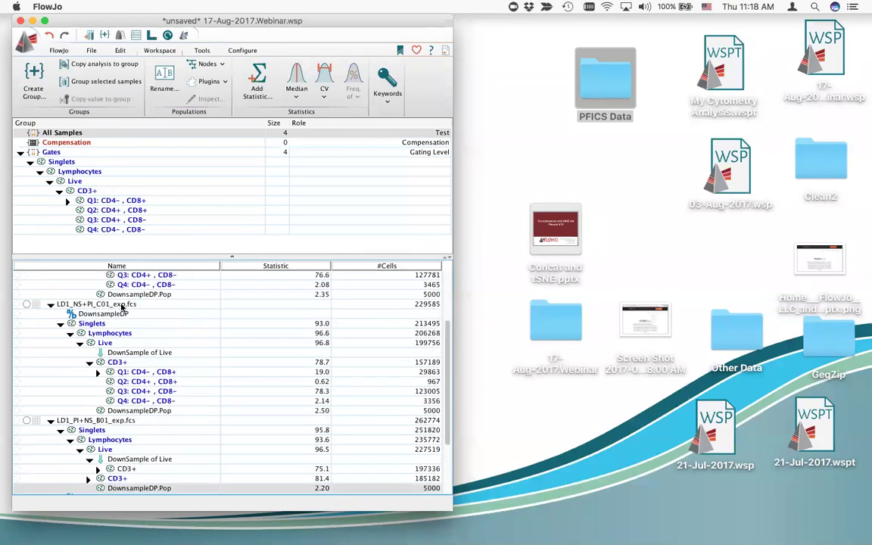
scroll(182, 411, "up", 5)
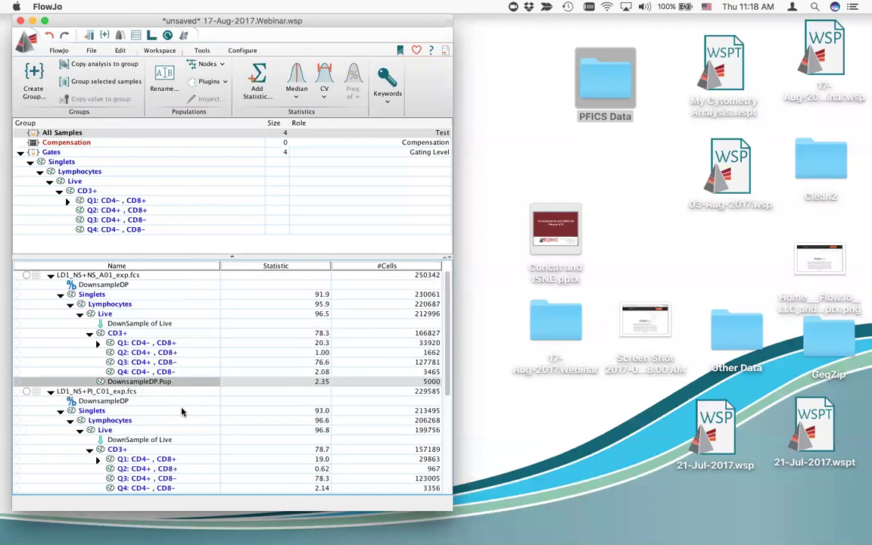
scroll(181, 411, "down", 5)
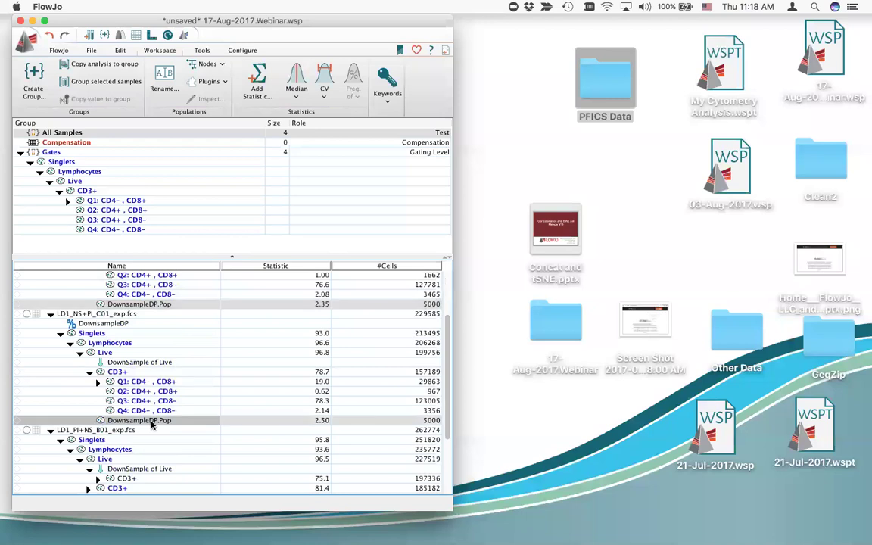
scroll(155, 420, "up", 4)
Select DownsampleDP.Pop in LD1_NS+NS_A01_exp.fcs and extend the selection to the equivalent nodes in all samples.
left_click(160, 384)
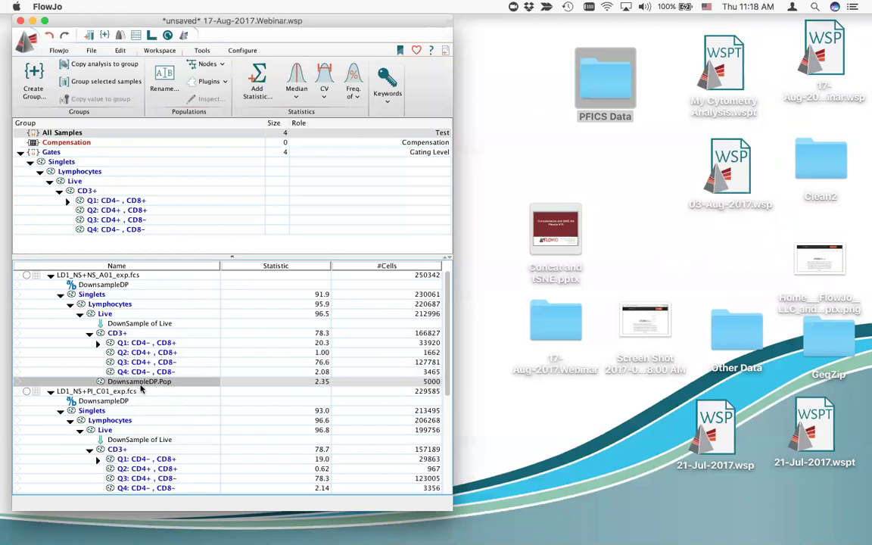
right_click(137, 386)
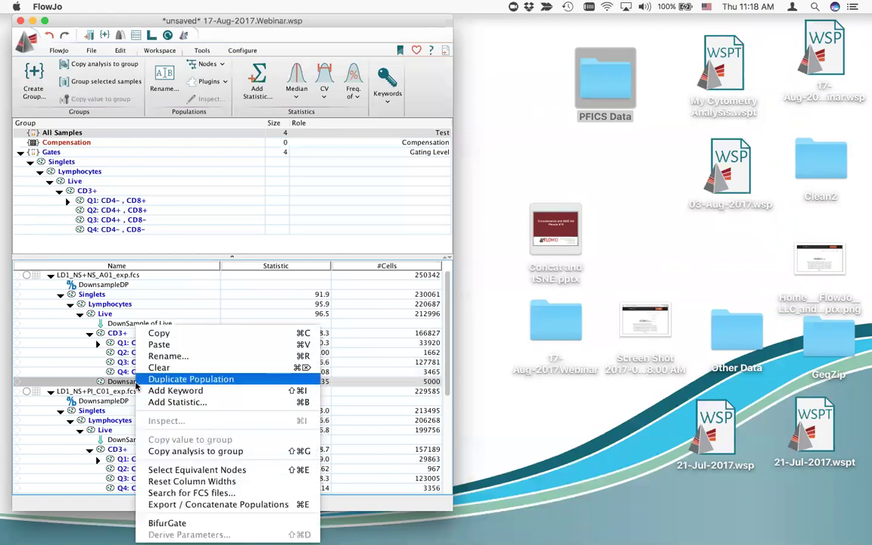
left_click(171, 471)
scroll(159, 416, "down", 4)
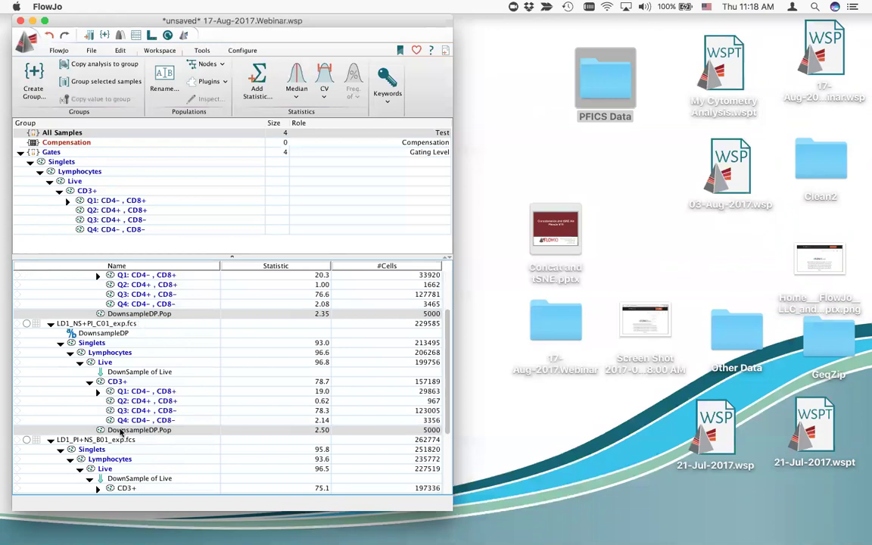
scroll(136, 424, "down", 5)
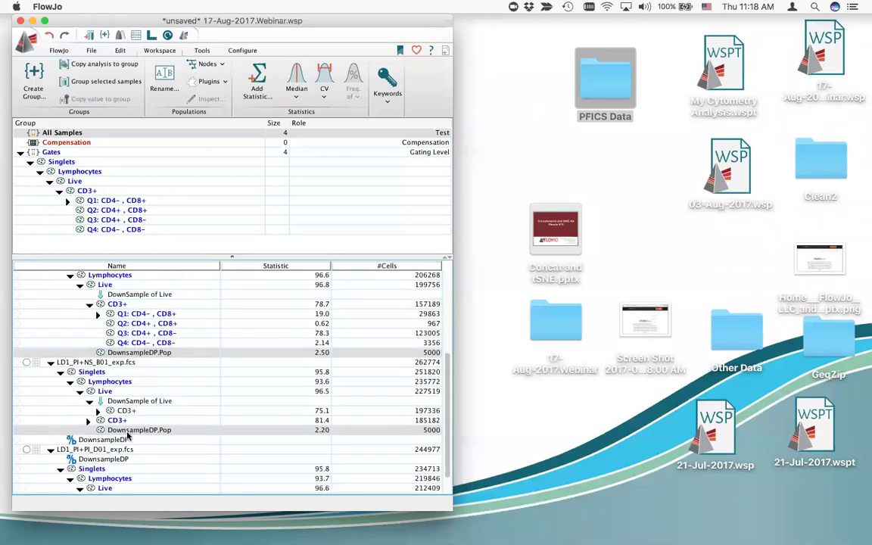
scroll(141, 430, "down", 2)
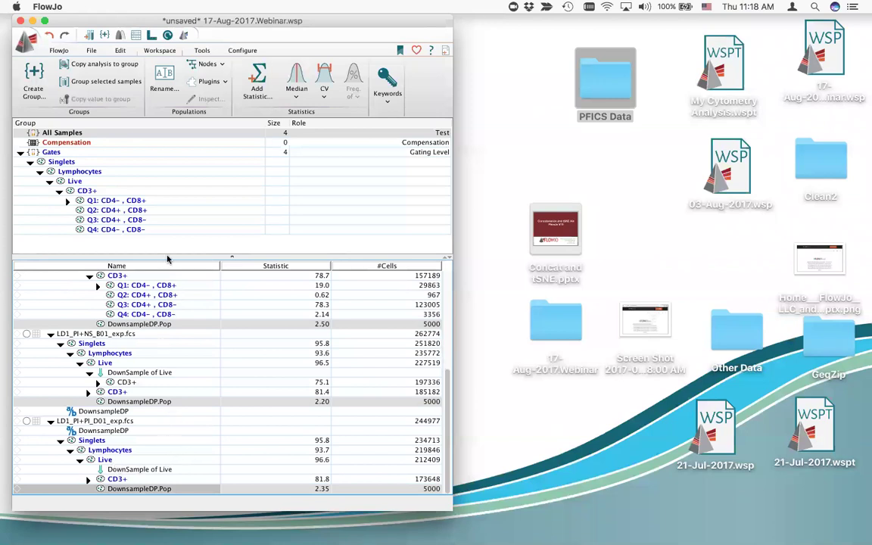
scroll(174, 394, "up", 9)
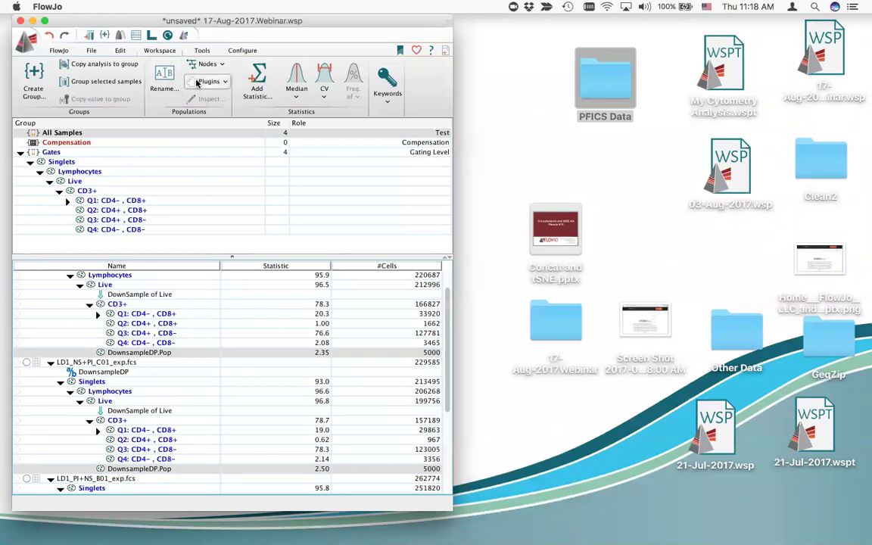
Open Export / Concatenate Populations for the selected DownsampleDP.Pop nodes and switch it to Concatenate mode.
left_click(89, 51)
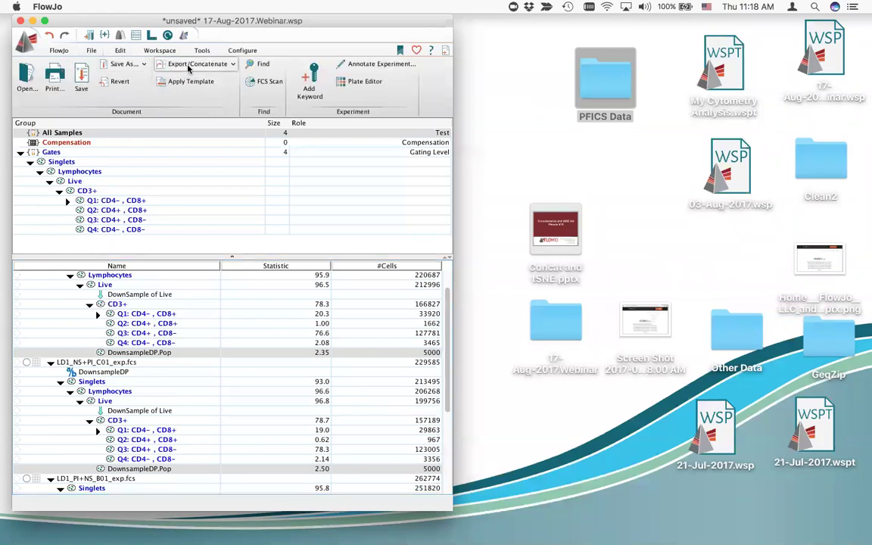
left_click_drag(455, 433, 576, 428)
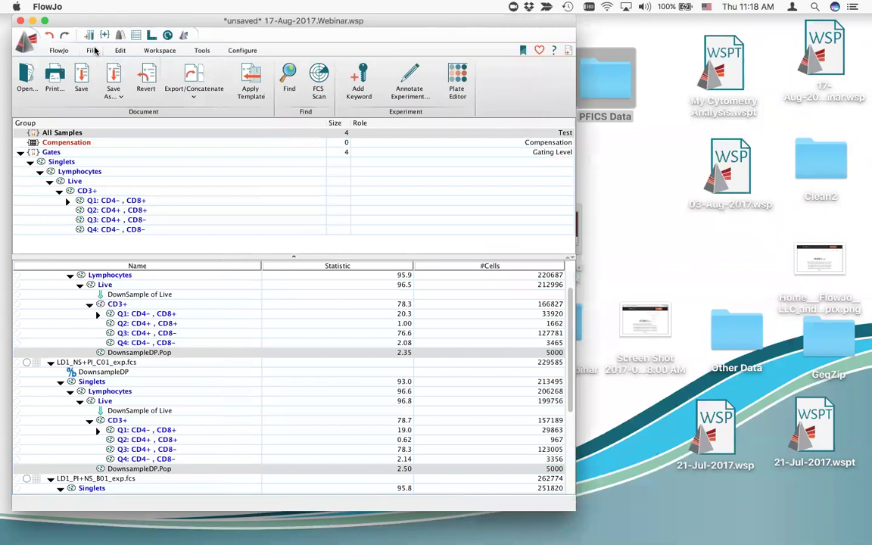
left_click(193, 92)
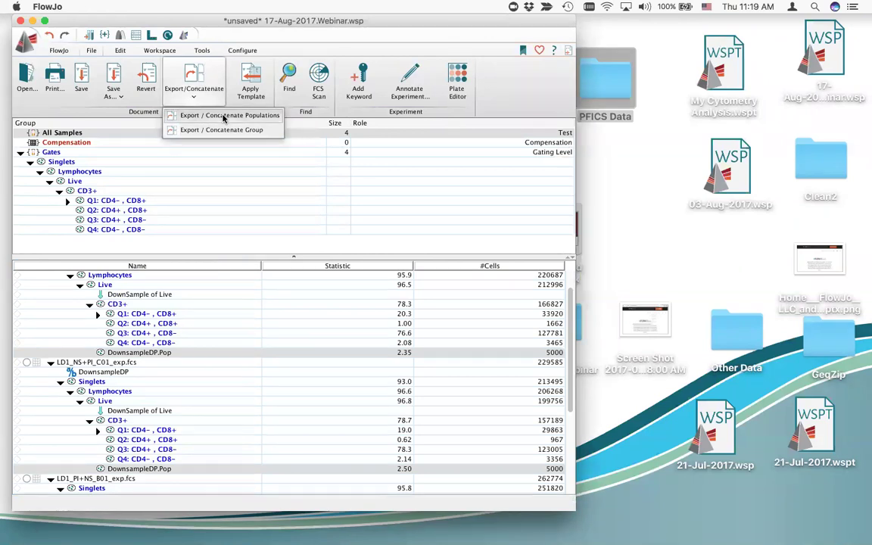
left_click(223, 118)
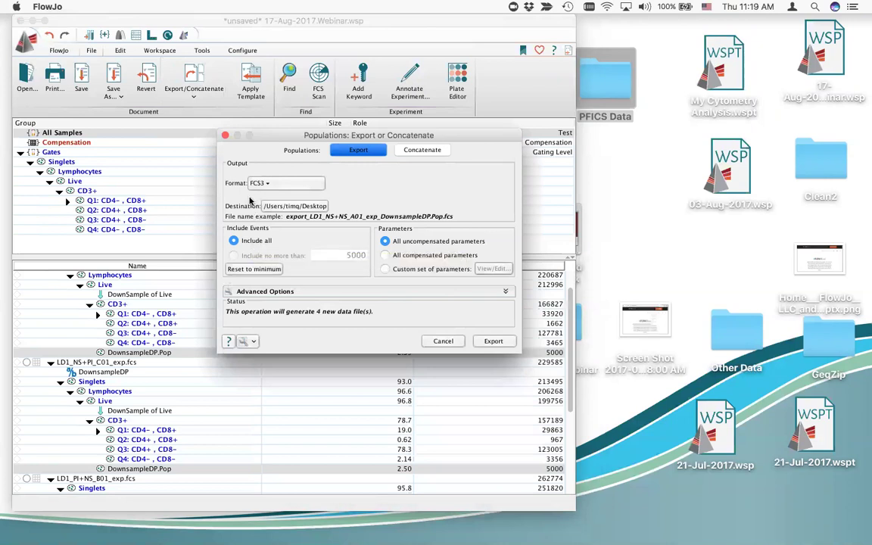
left_click(342, 151)
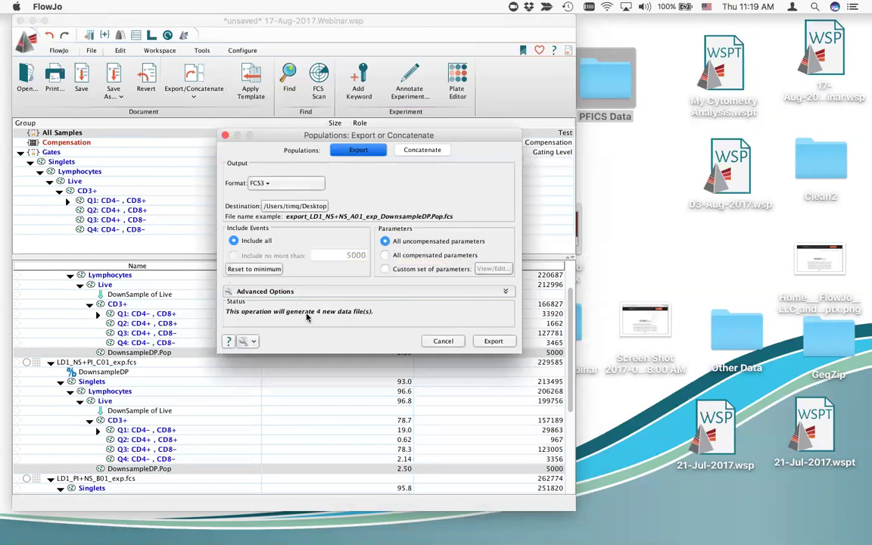
left_click(436, 153)
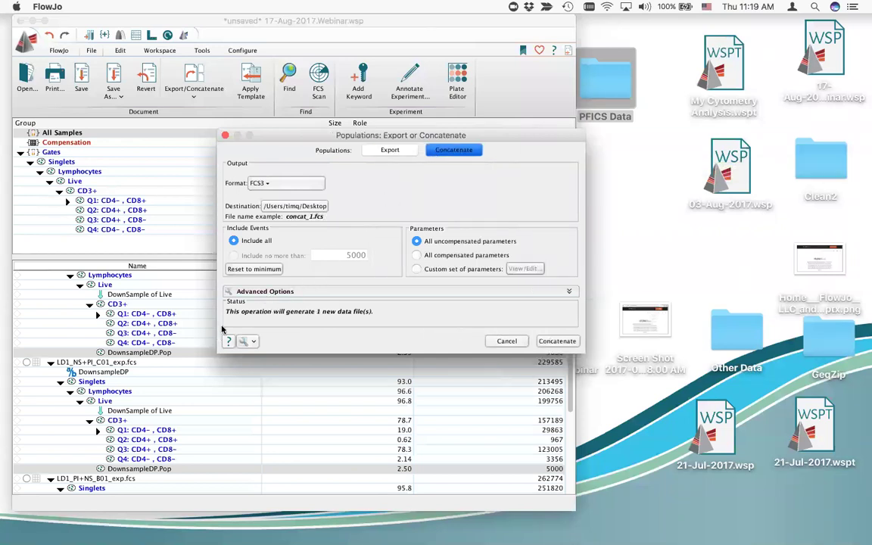
Expand the concatenation's advanced options and set the file name suffix to LD1.
left_click(286, 295)
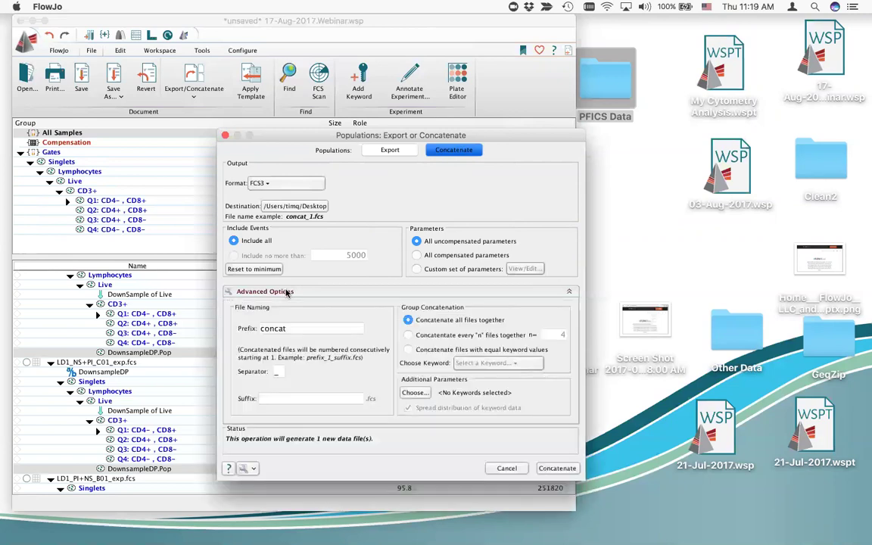
left_click(286, 293)
left_click(286, 293)
left_click(286, 294)
left_click(286, 294)
left_click(294, 294)
left_click(294, 295)
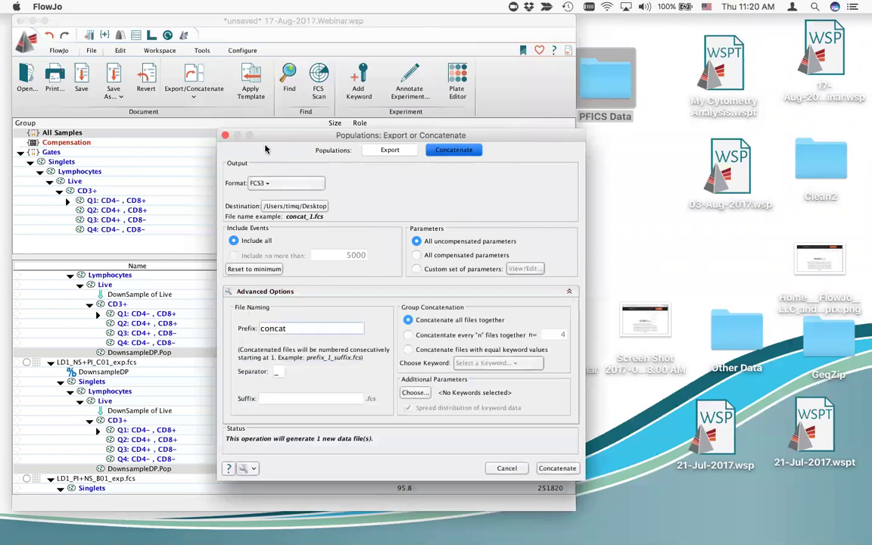
left_click(263, 398)
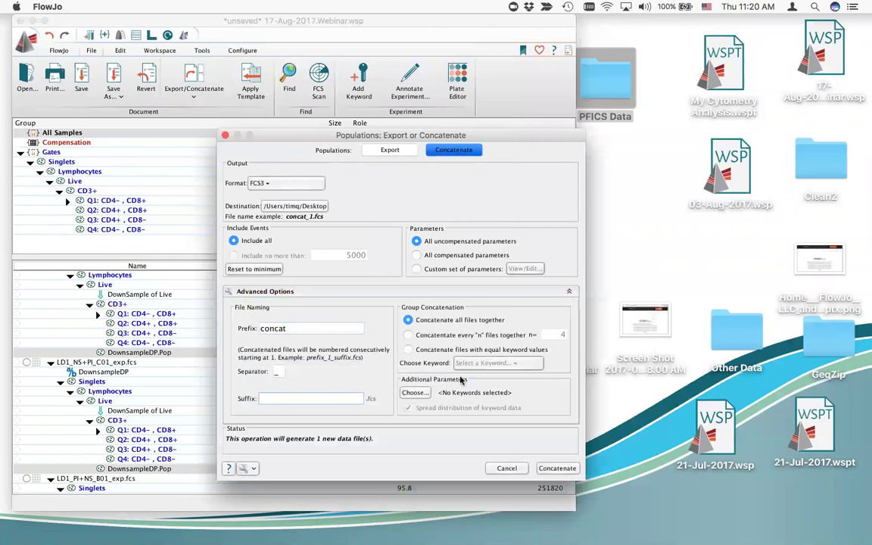
type("LD1")
Keep FCS3 as the output format and choose the Desktop folder as the destination of the concatenated file.
left_click(262, 185)
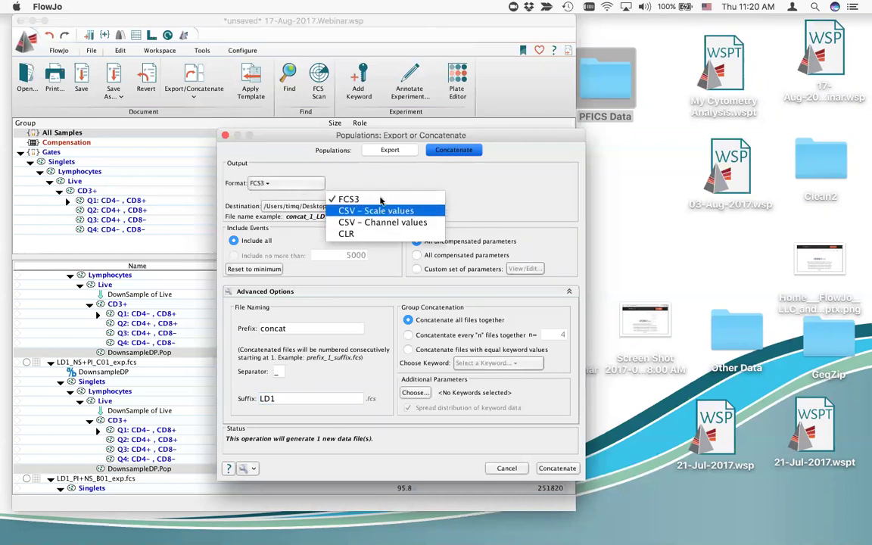
left_click(318, 171)
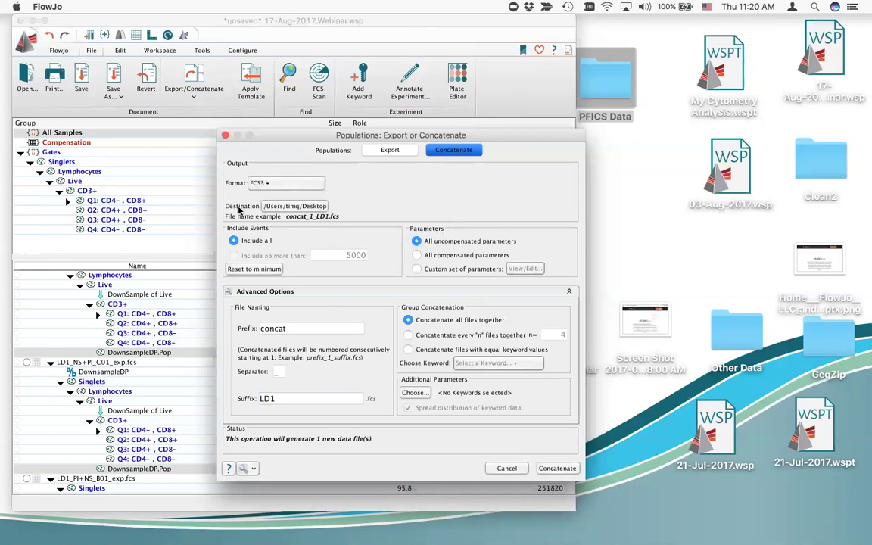
left_click(269, 207)
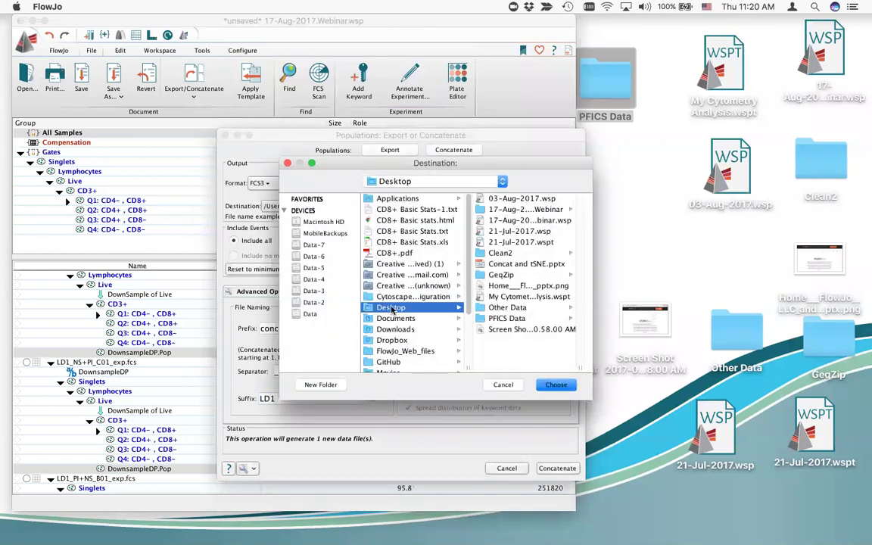
left_click(556, 384)
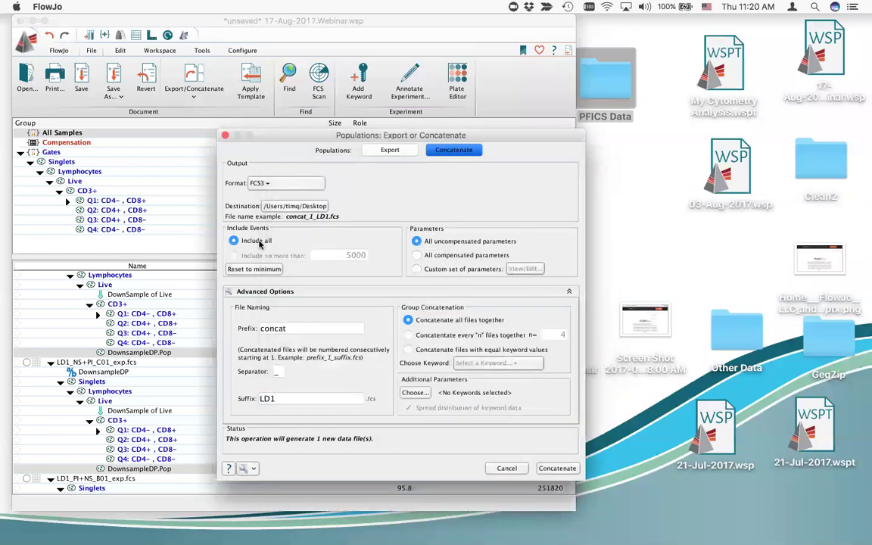
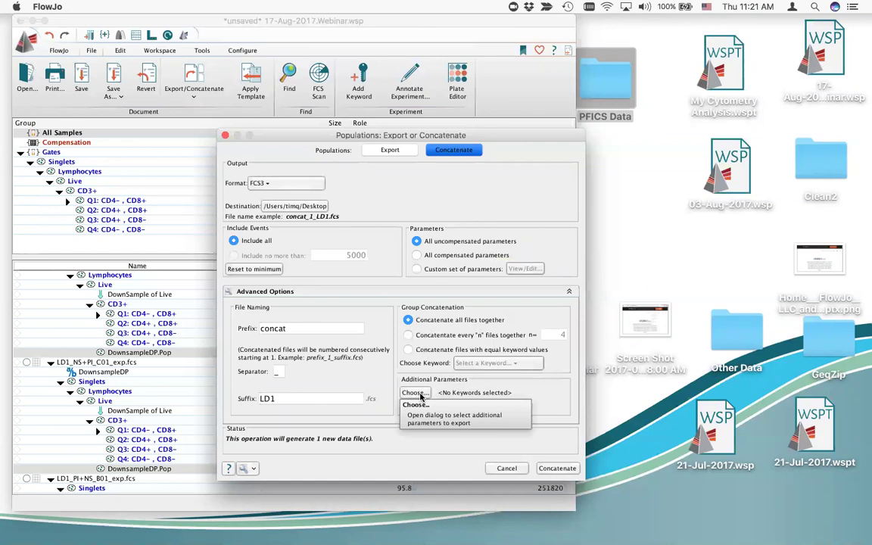
Add the *STIM keyword as an additional parameter of the concatenated file.
left_click(415, 393)
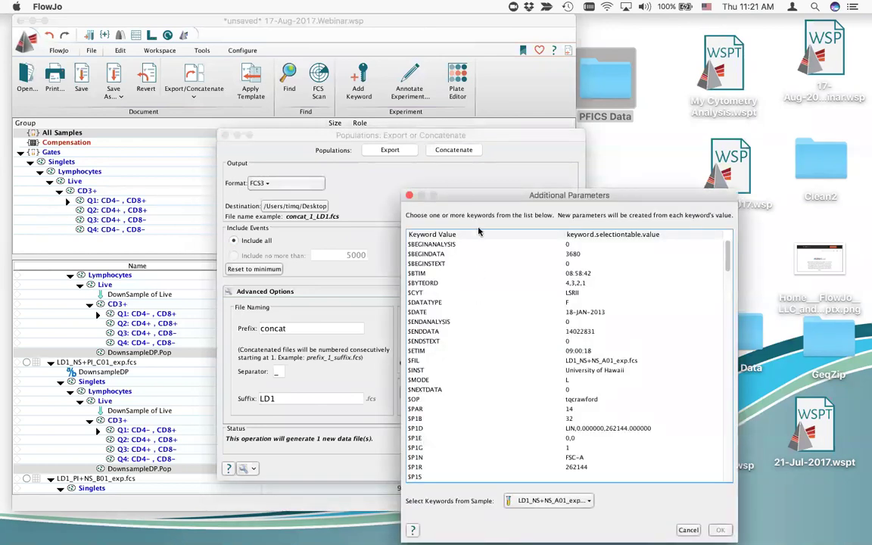
left_click_drag(471, 196, 597, 102)
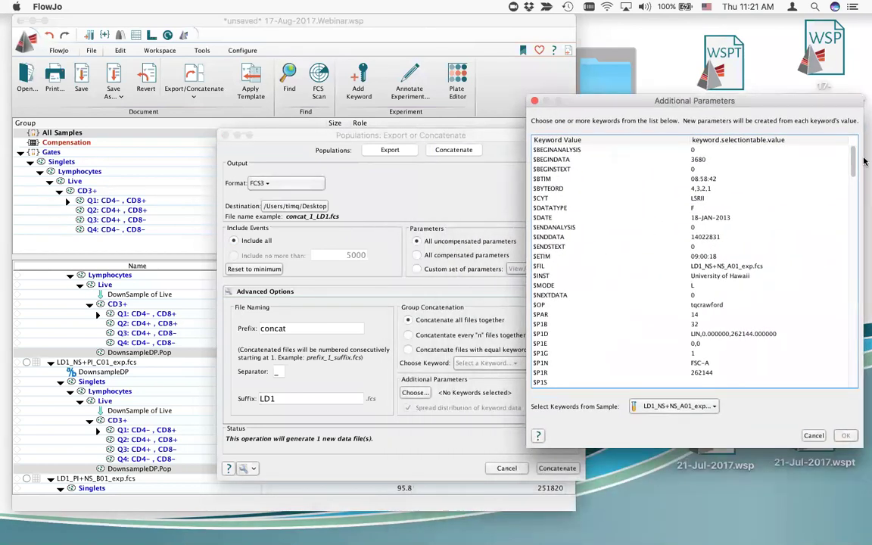
left_click_drag(856, 175, 855, 350)
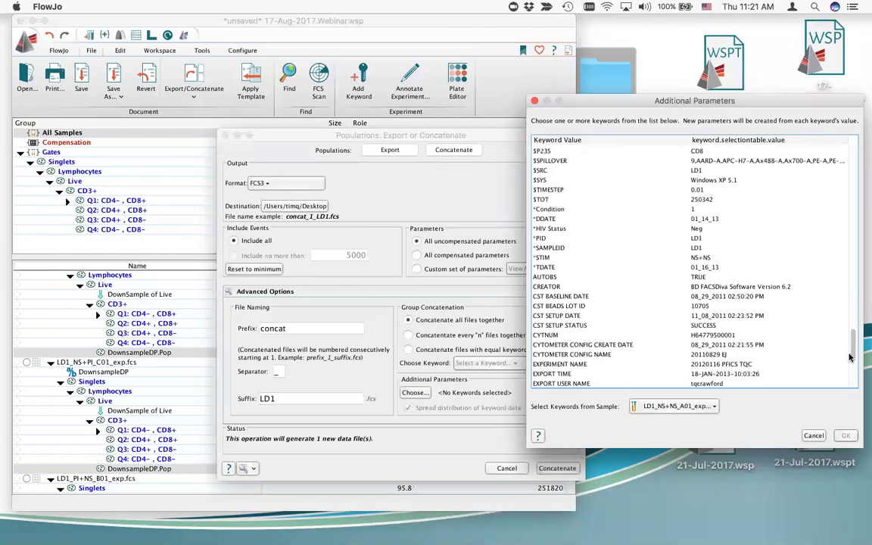
left_click(557, 259)
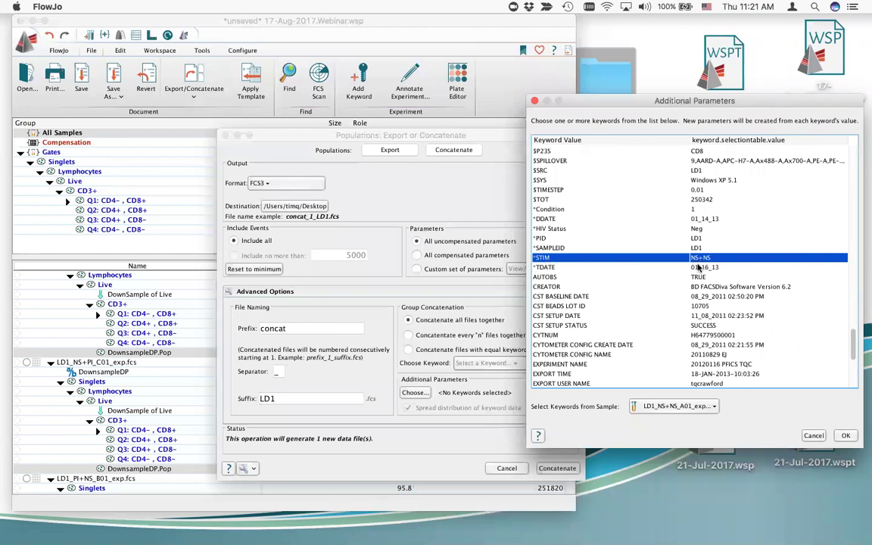
left_click(845, 437)
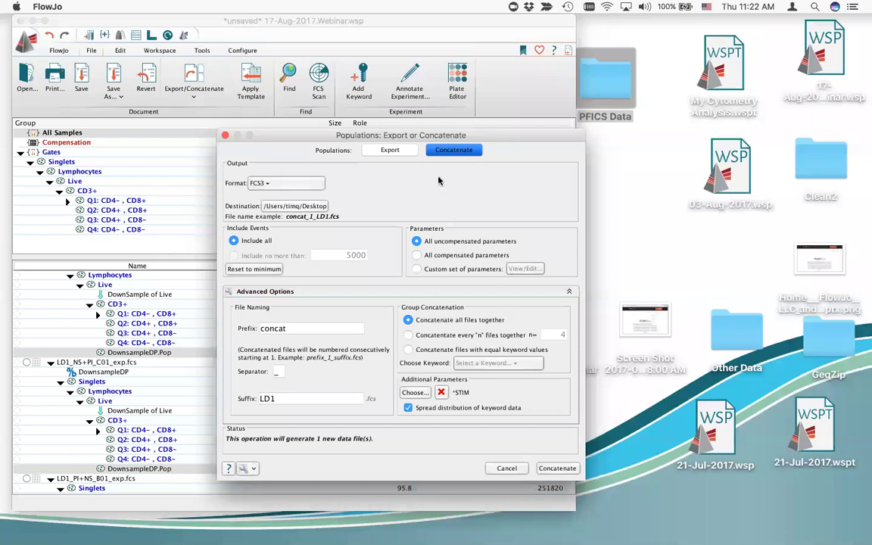
Concatenate the selected populations into one file and load it into the existing workspace.
left_click_drag(348, 135, 471, 82)
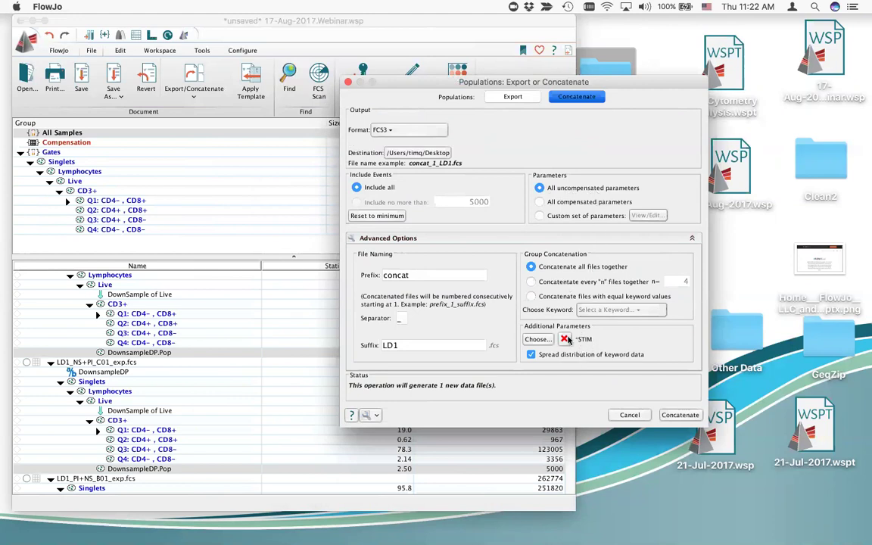
left_click(680, 415)
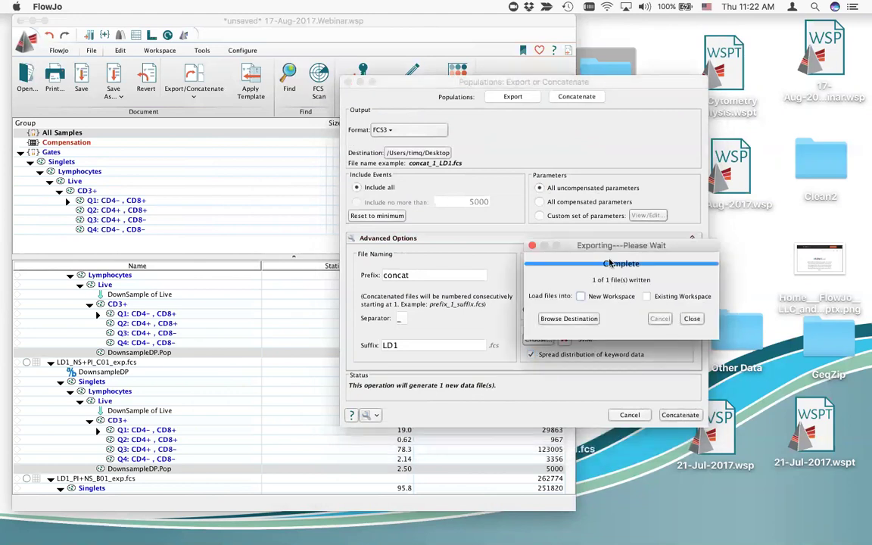
left_click(646, 297)
left_click(693, 319)
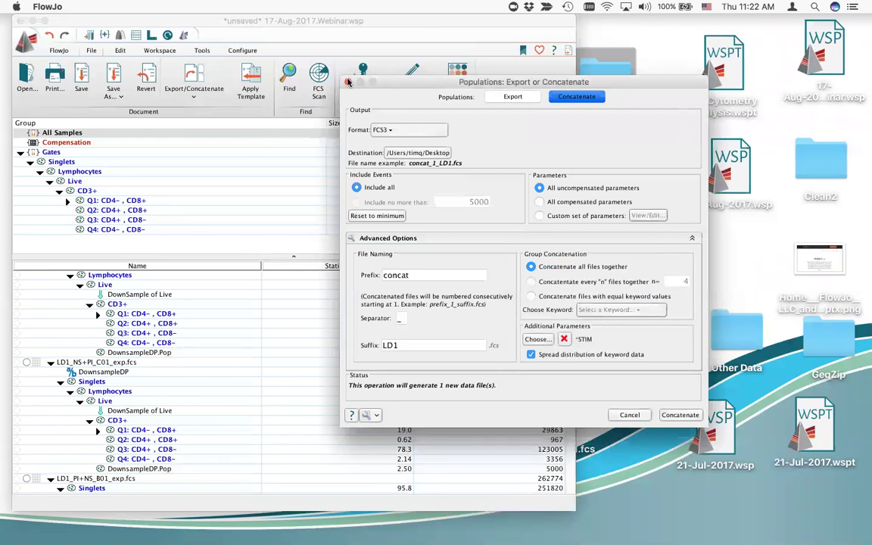
left_click_drag(349, 83, 489, 85)
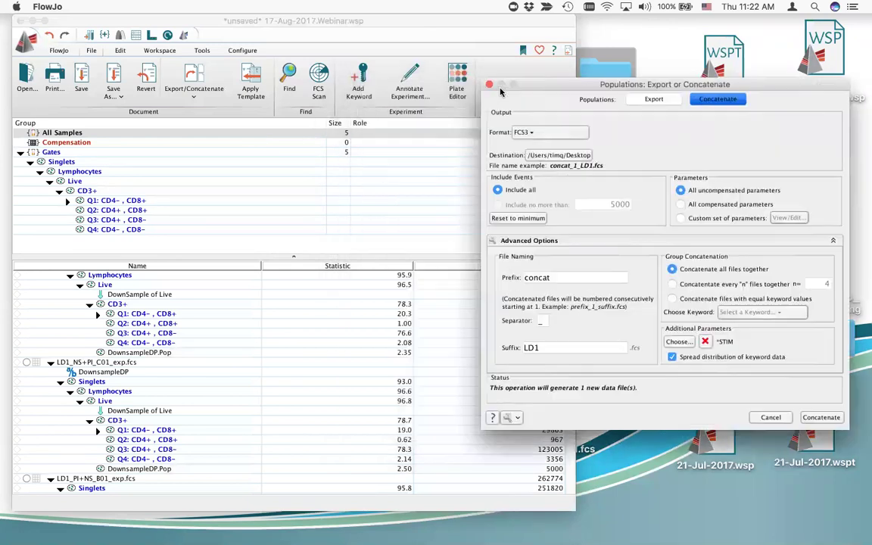
Close the concatenation dialog and locate concat_1_LD1.fcs and its Live population in the Gates group.
left_click(488, 86)
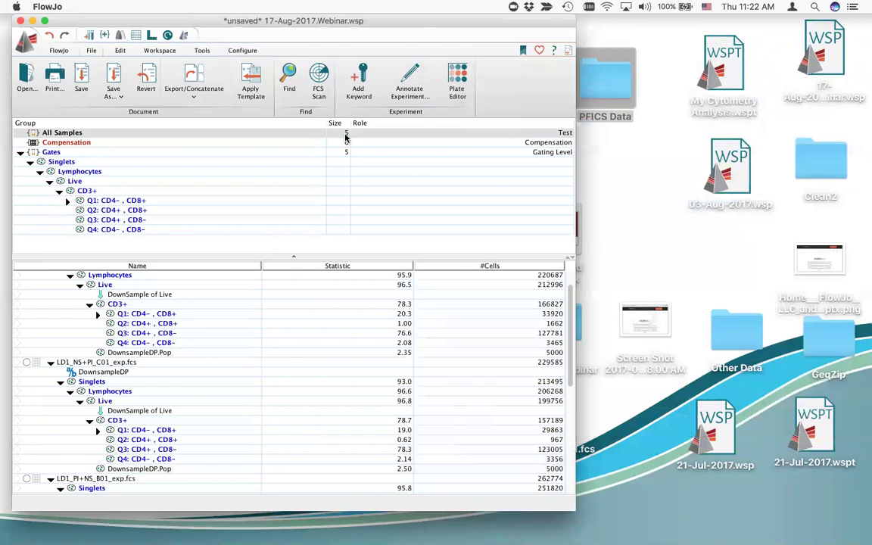
left_click(49, 153)
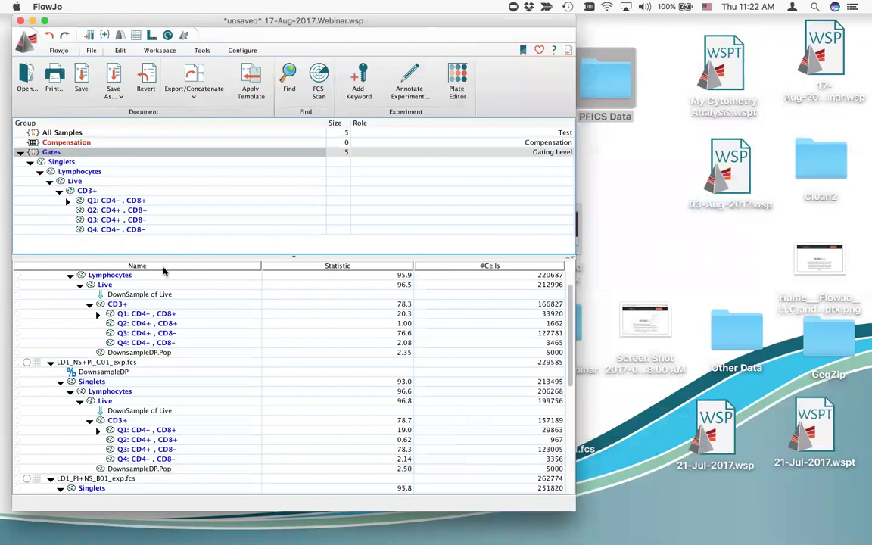
scroll(126, 345, "down", 10)
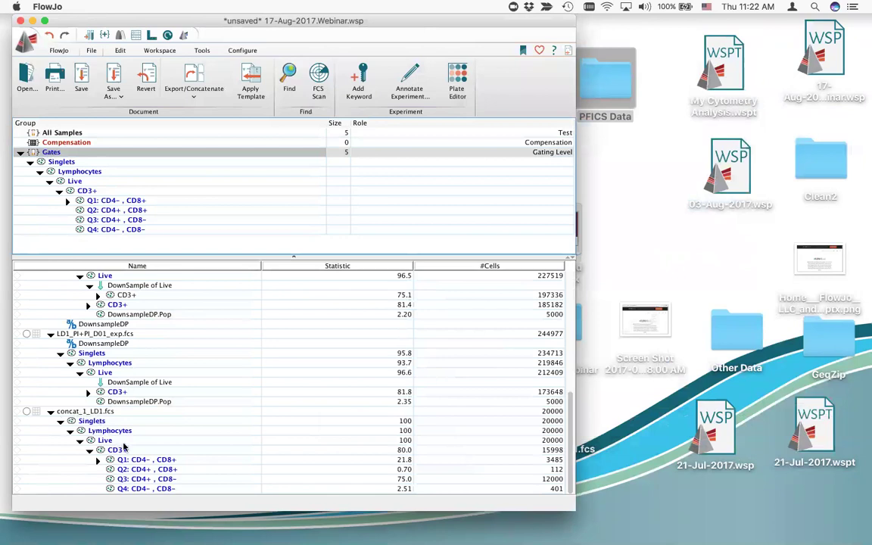
left_click(88, 410)
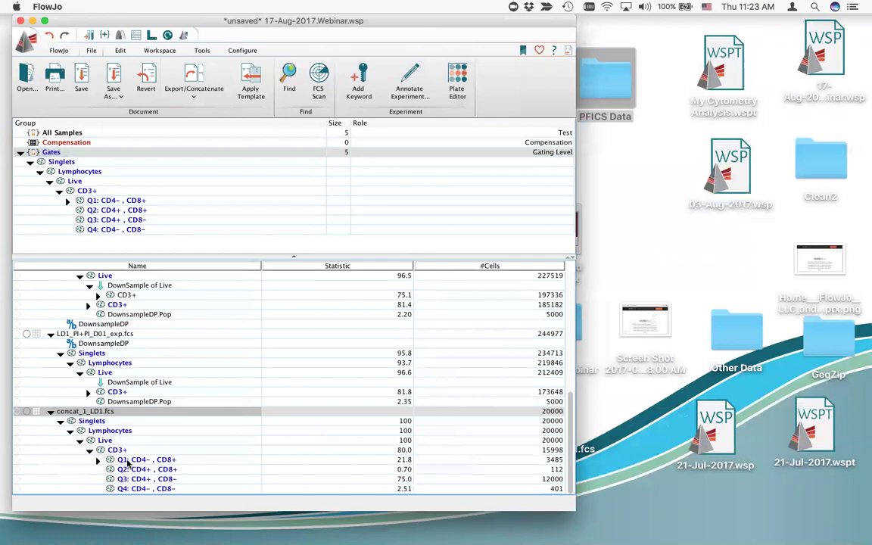
left_click(408, 422)
key("Down")
key("Down")
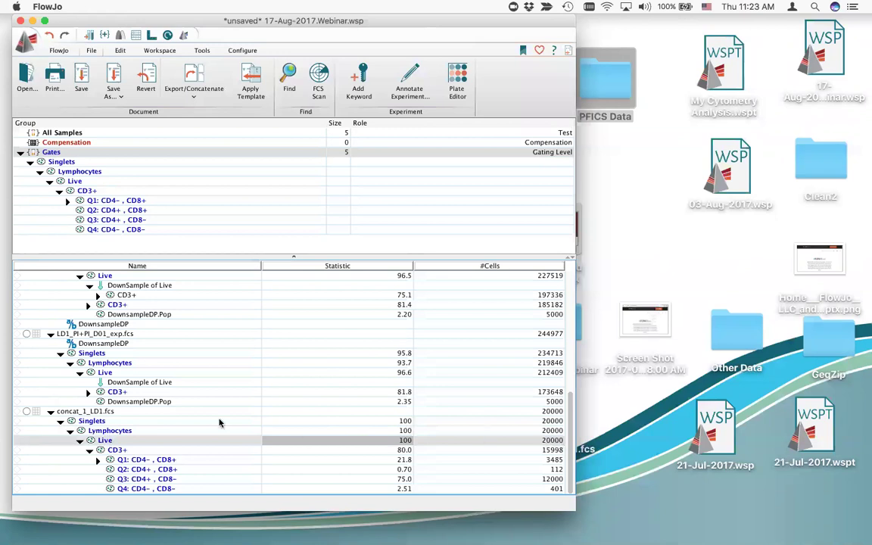
Open the plot of the concatenated file's Live population.
double_click(118, 452)
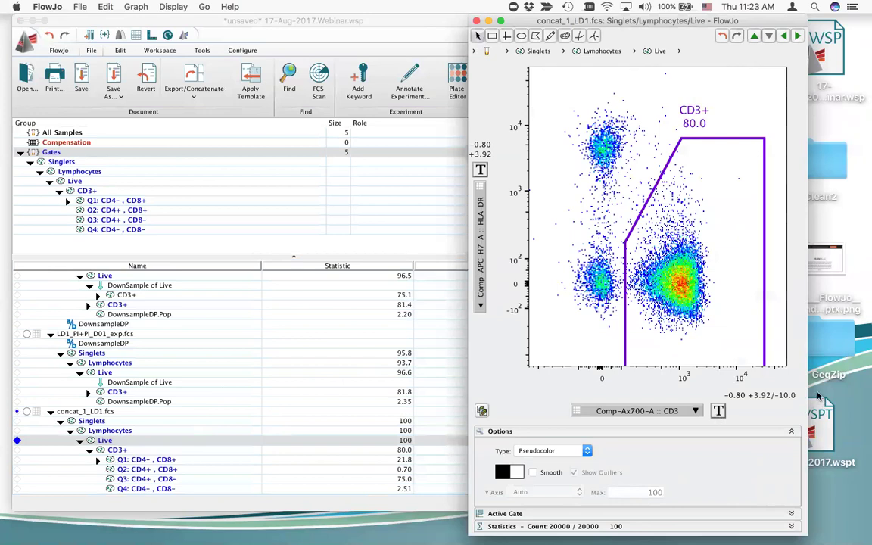
left_click(475, 21)
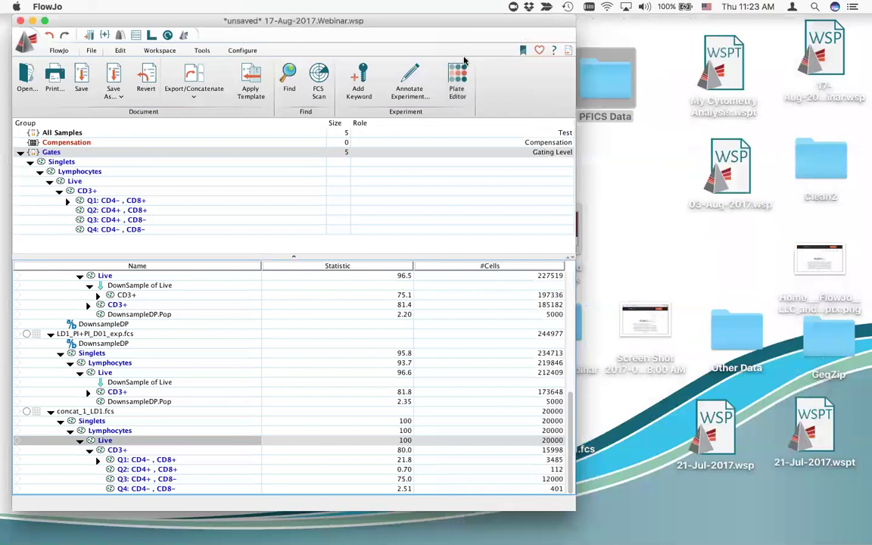
double_click(101, 443)
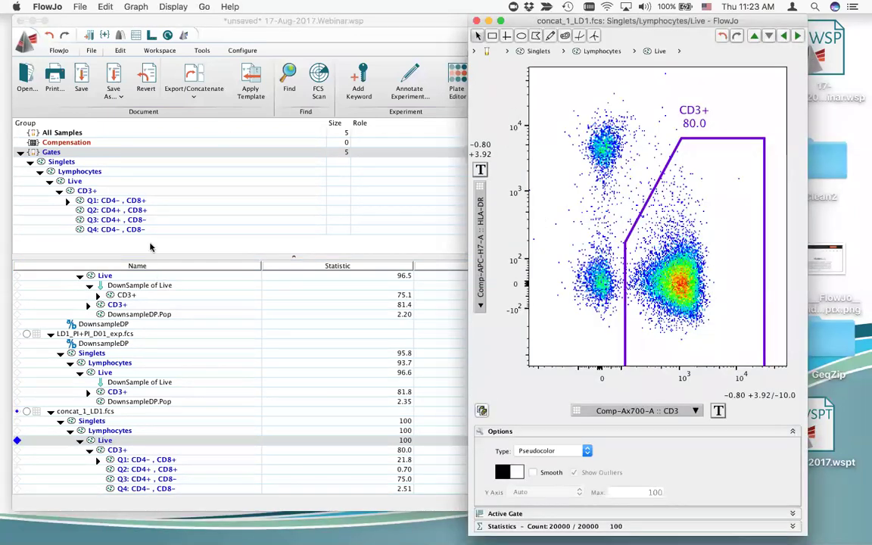
Examine the parameters available for the X axis of the Live plot, including SampleID and *STIM.
left_click(605, 410)
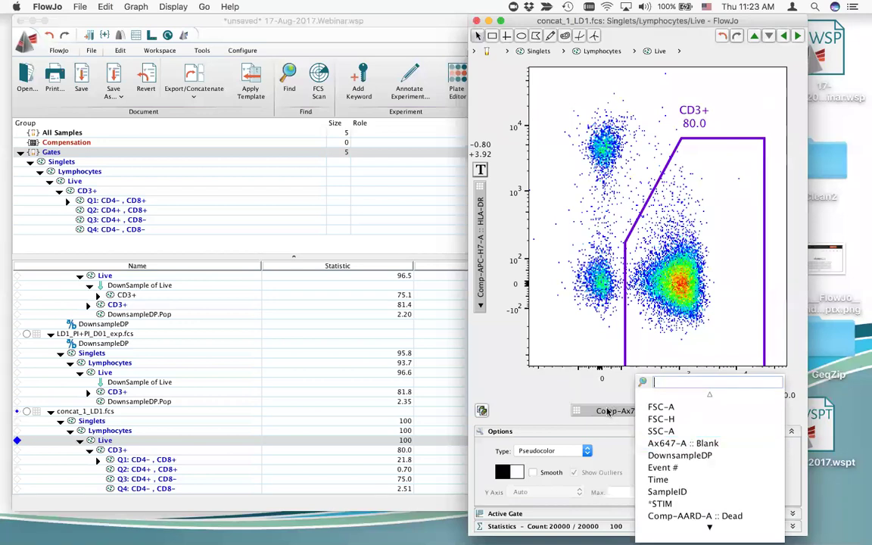
key("Down")
key("Down")
key("Down")
key("Down")
key("Down")
key("Down")
key("Down")
key("Down")
key("Down")
key("Down")
key("Down")
key("Down")
key("Down")
key("Down")
key("Down")
key("Down")
key("Down")
key("Down")
key("Up")
key("Up")
key("Up")
key("Up")
key("Up")
key("Up")
key("Up")
key("Up")
key("Up")
key("Up")
key("Up")
key("Up")
key("Up")
key("Up")
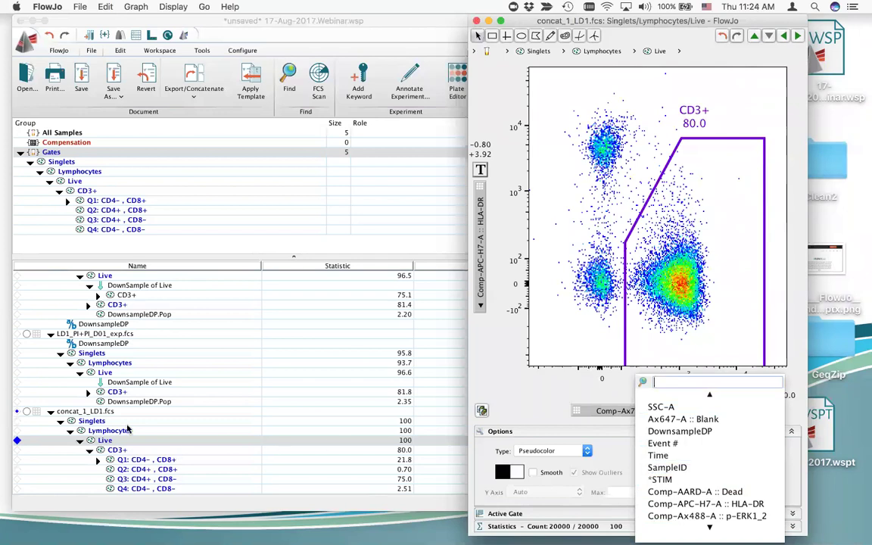
Collapse the gating trees of all samples in the workspace so only the file names are listed.
scroll(66, 411, "up", 2)
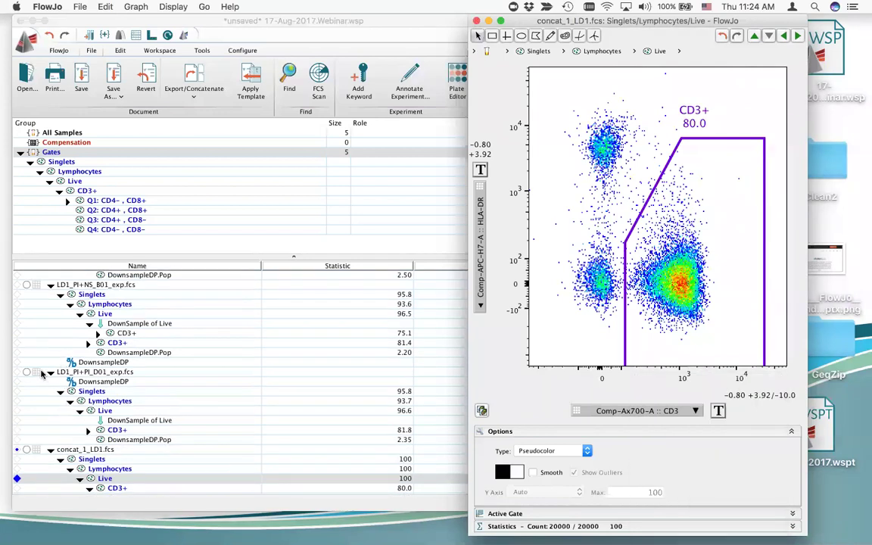
right_click(49, 376)
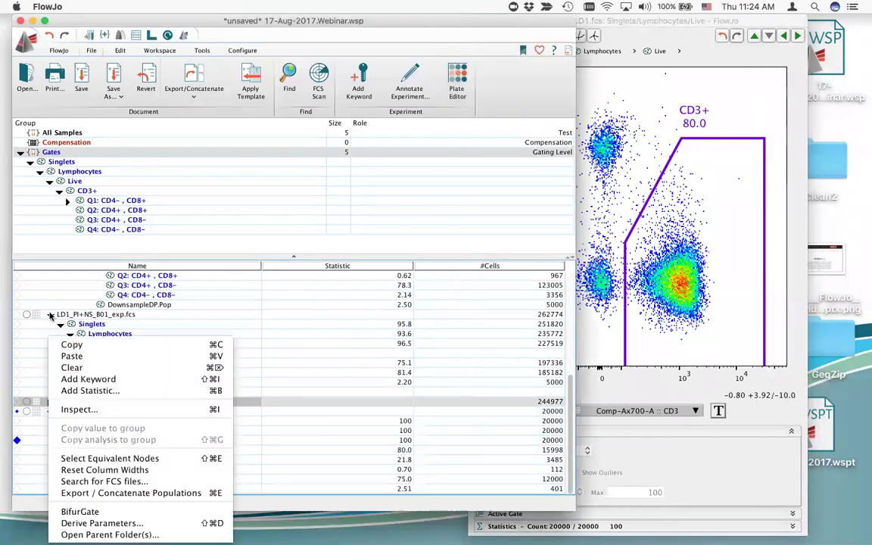
left_click(47, 278)
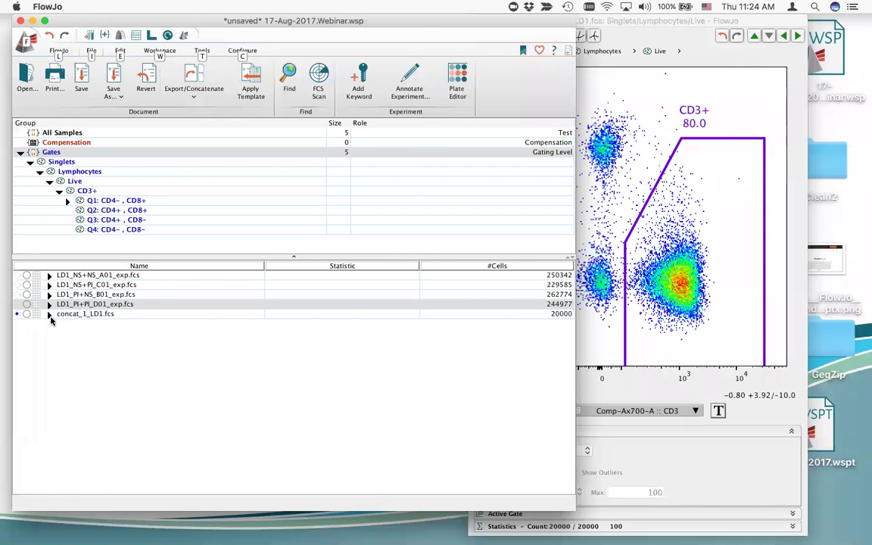
Plot SampleID on the X axis and gate the first sample's events with a rectangle named No Stim, ending at about 76K.
left_click(668, 410)
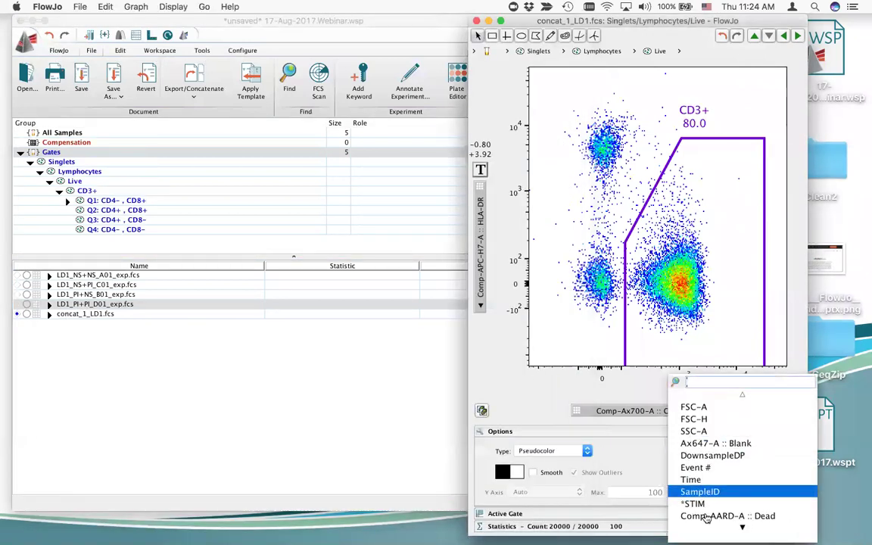
left_click(700, 492)
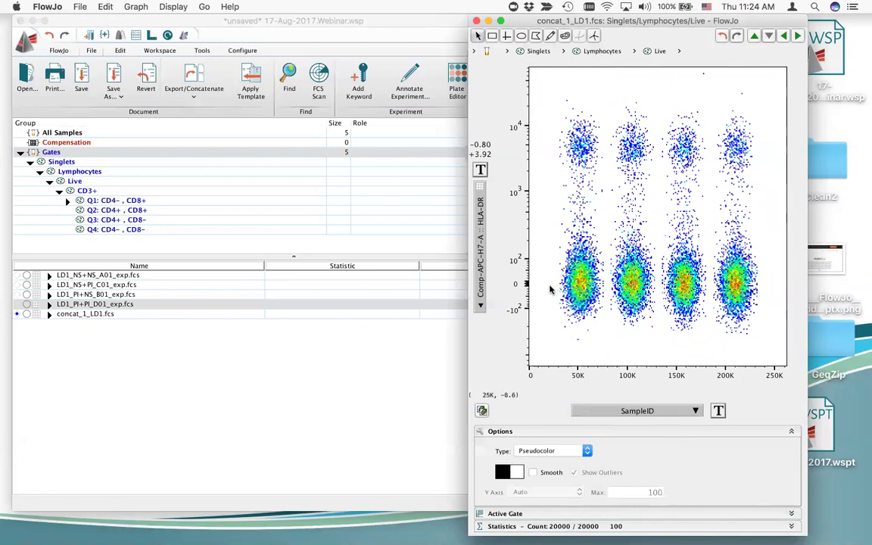
left_click(492, 36)
left_click_drag(533, 81, 610, 371)
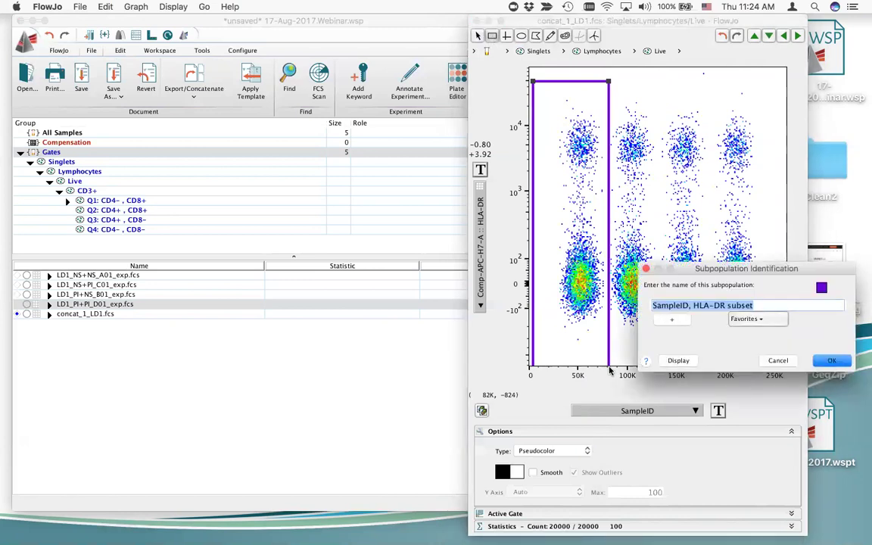
type("No Stim")
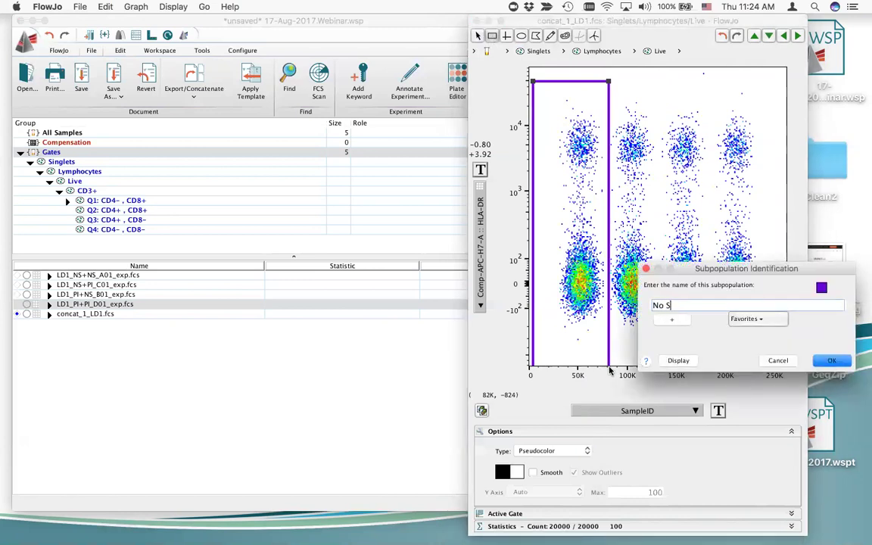
left_click(833, 359)
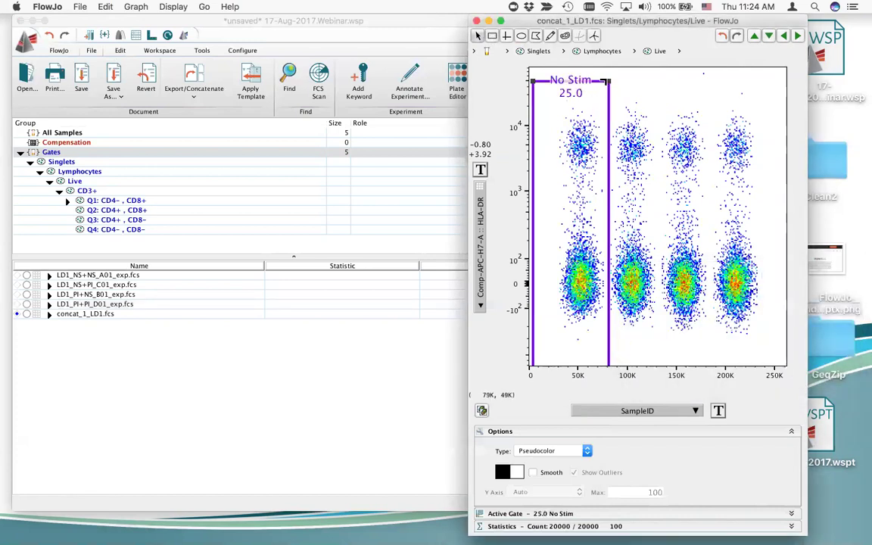
left_click_drag(606, 80, 601, 80)
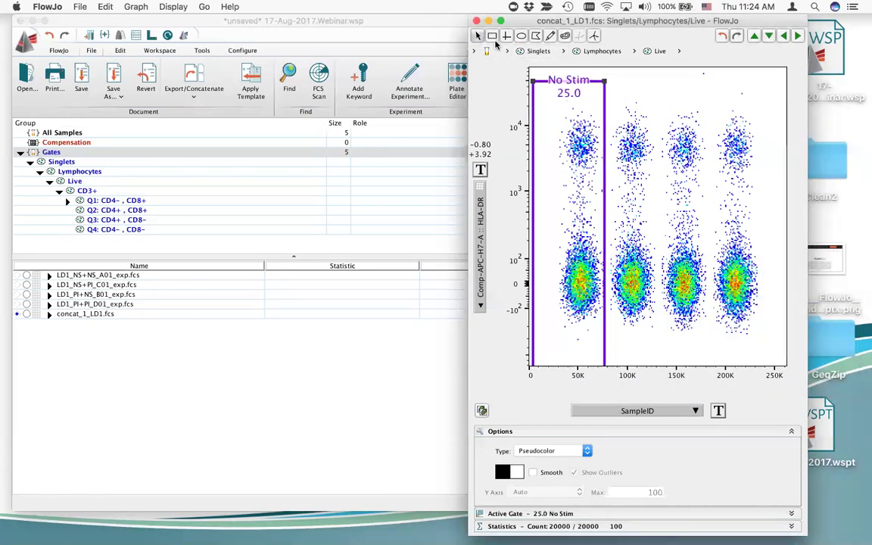
Draw a rectangle gate named Stim1 around the second sample's events, from about 76K to 131K on SampleID.
left_click_drag(604, 77, 659, 371)
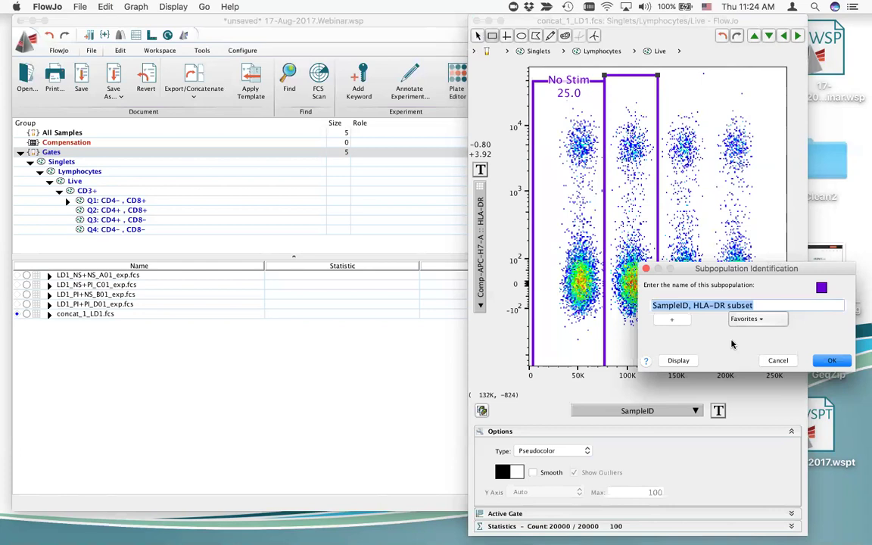
type("Stim1")
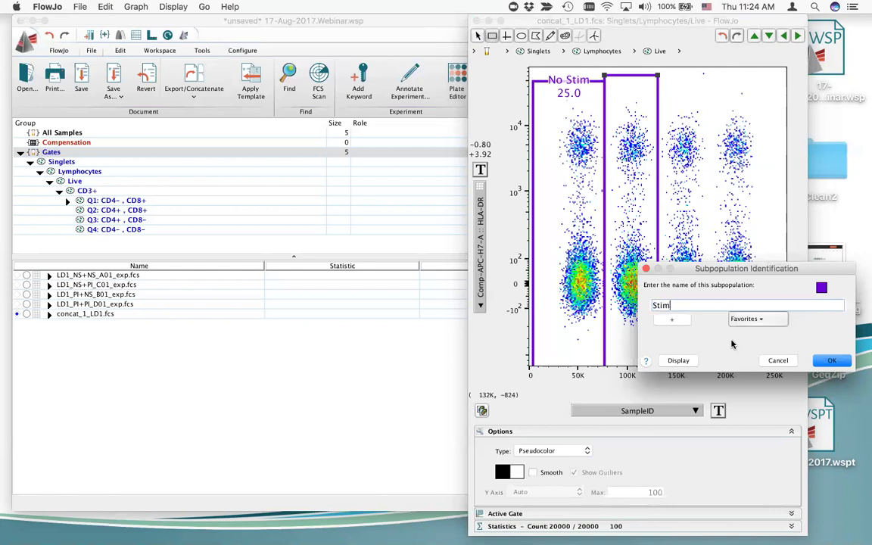
left_click(834, 360)
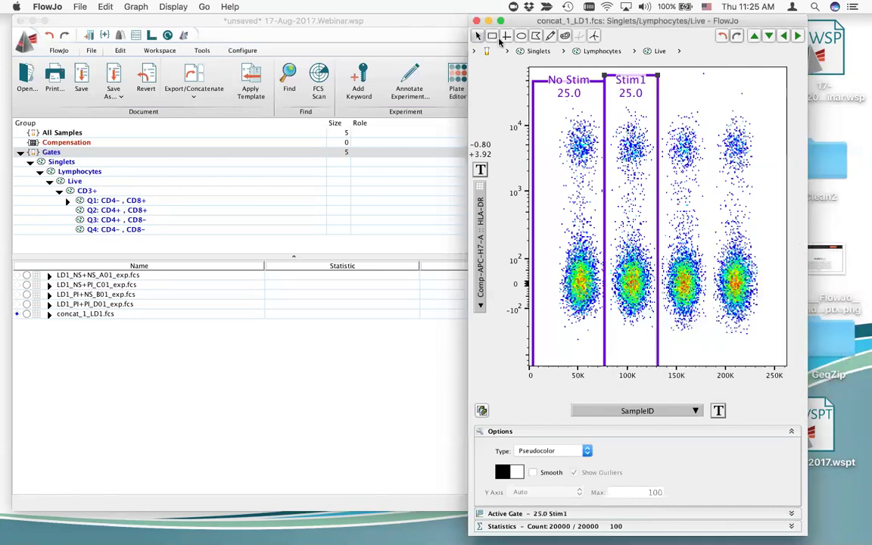
Draw a rectangle gate named Stim2 around the third sample's events, from about 131K to 190K on SampleID.
left_click_drag(715, 72, 658, 373)
type("Stim2")
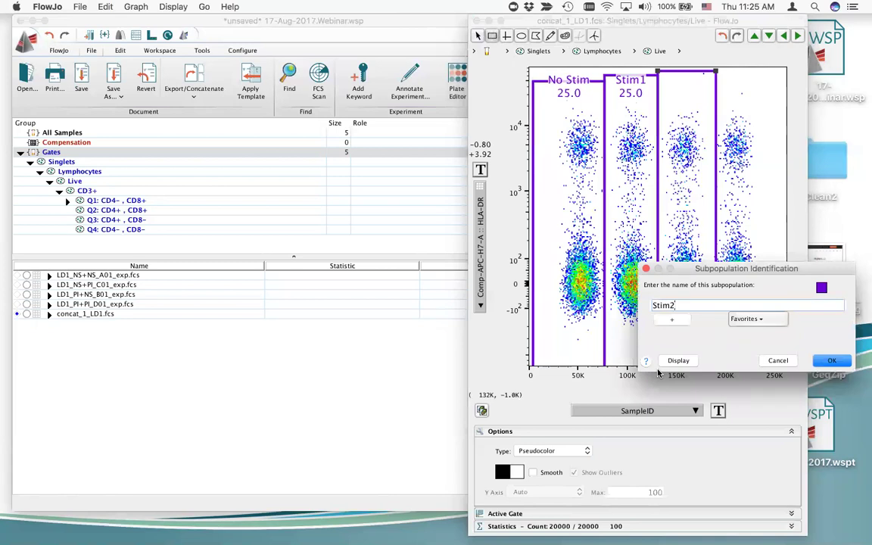
key("Return")
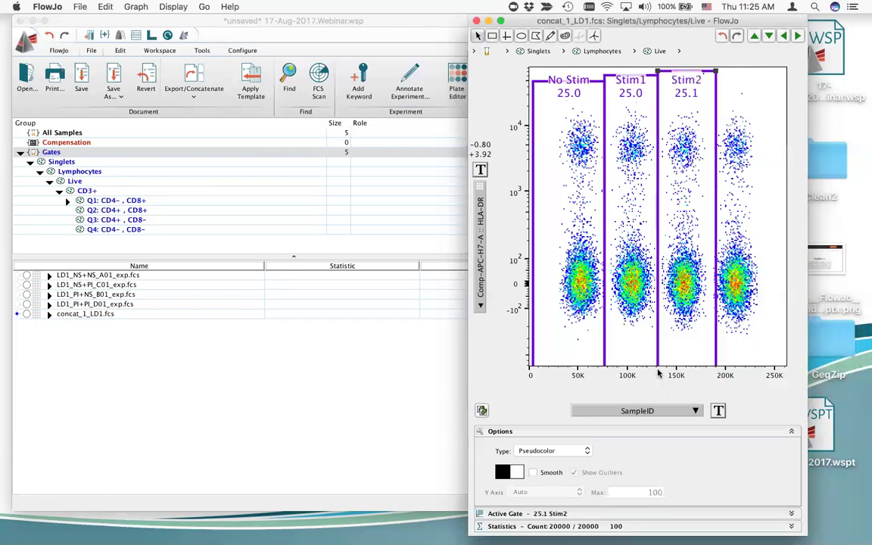
Draw a rectangle gate named Stim3 around the fourth sample's events, from about 190K to 242K on SampleID.
left_click_drag(767, 68, 717, 383)
type("Stim")
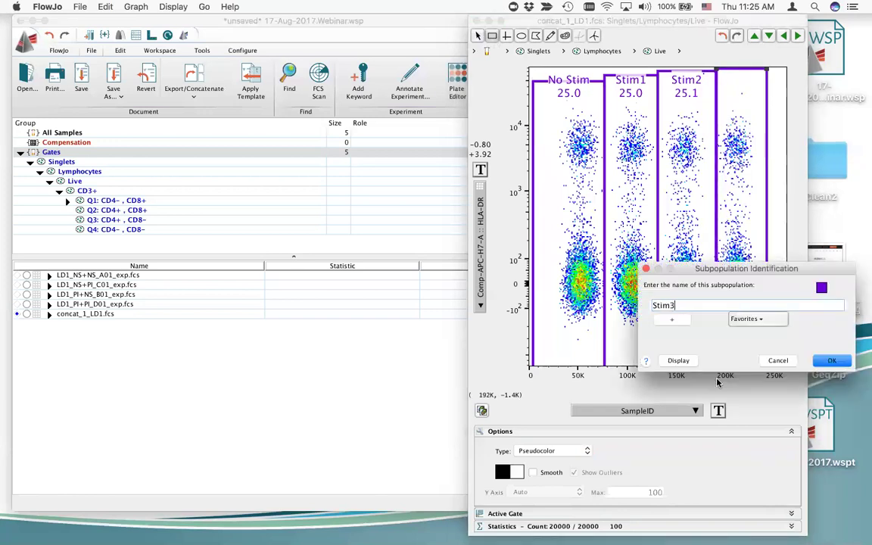
type("3")
key("Return")
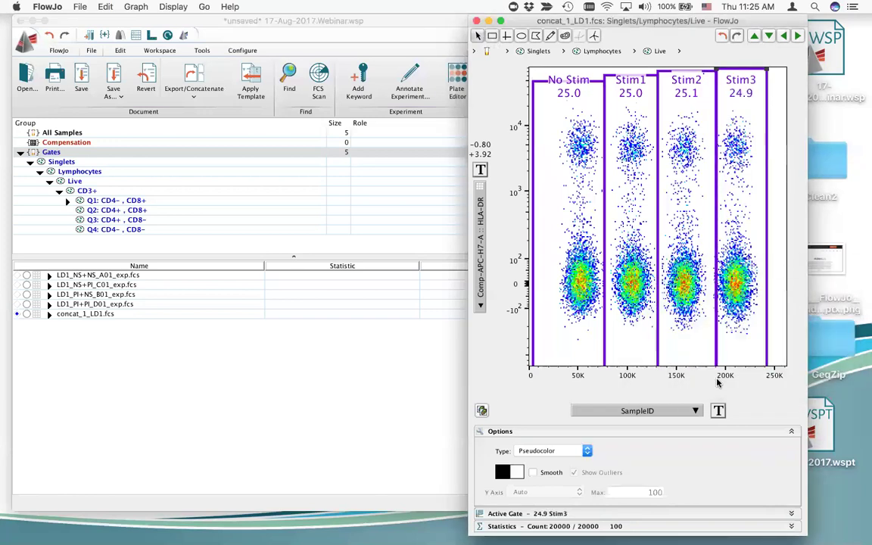
Expand the gating tree of concat_1_LD1.fcs and collapse its Q1: CD4-, CD8+ branch to list the four new gates.
left_click(47, 316)
left_click(48, 314)
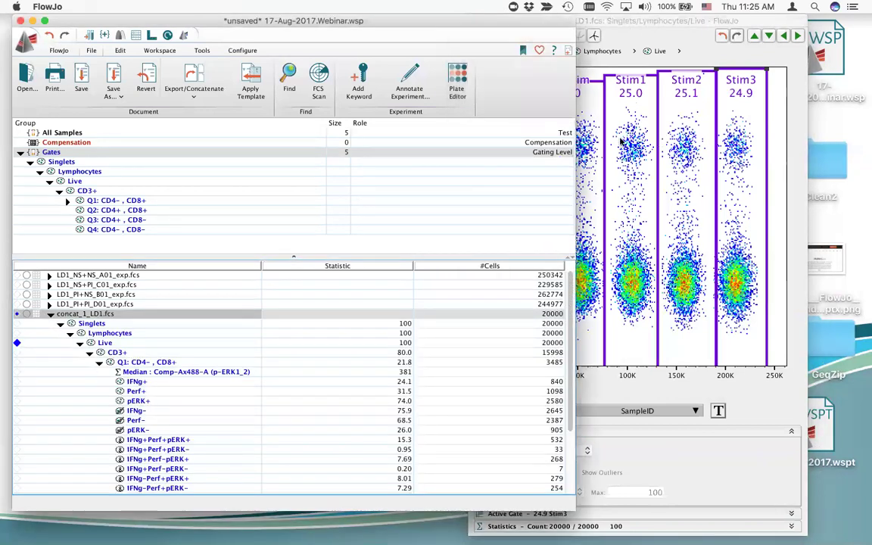
left_click(98, 363)
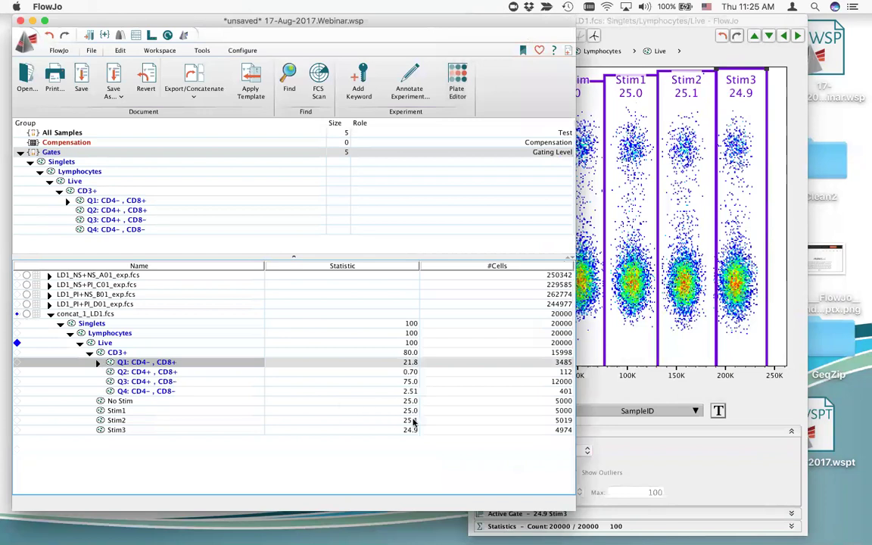
Move the boundary between the Stim2 and Stim3 gates to about 186K and check their event counts.
left_click(631, 131)
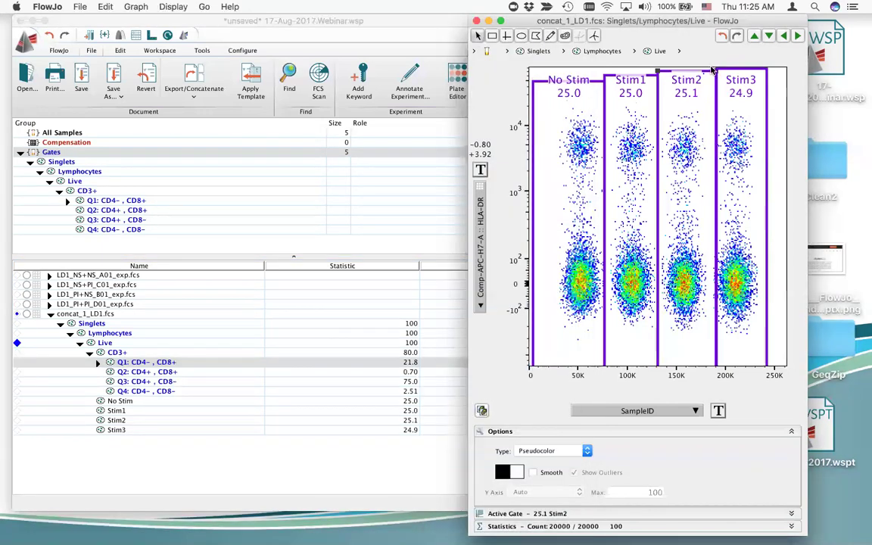
left_click_drag(716, 71, 711, 73)
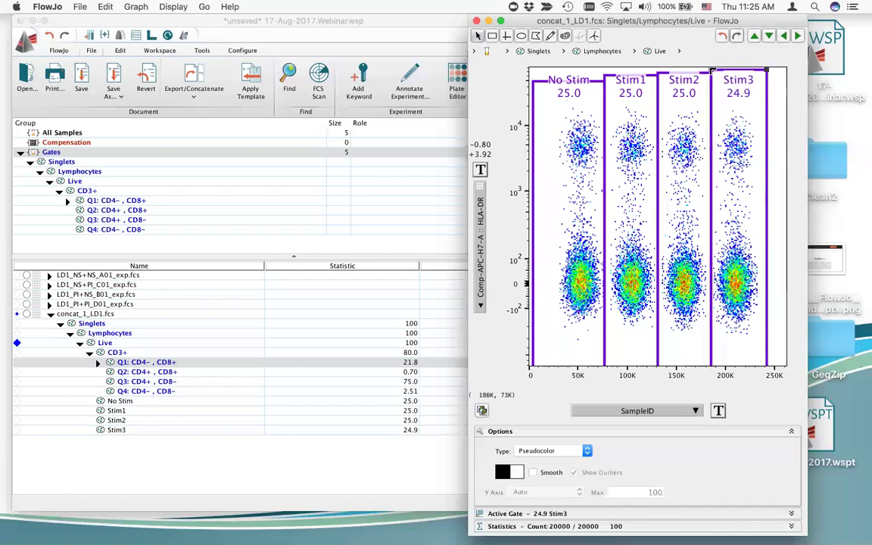
left_click(356, 406)
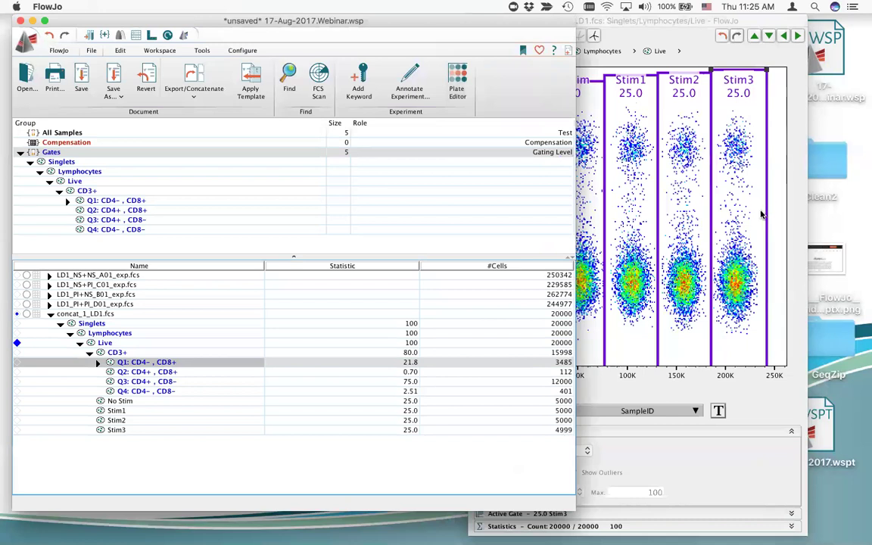
Readjust the Stim3 gate's corners beyond the plot's upper limit and compare its event count with the other gates.
left_click(766, 70)
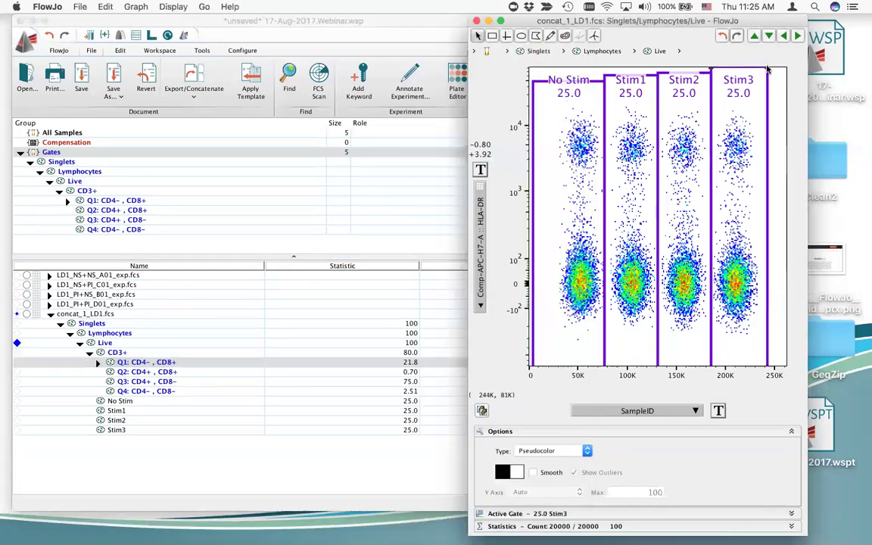
left_click(440, 464)
left_click(675, 343)
left_click(430, 450)
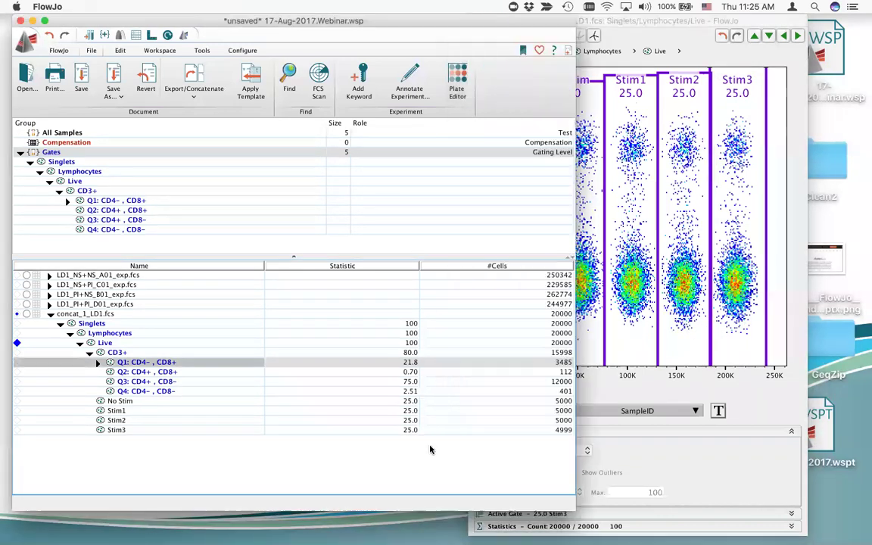
left_click(694, 352)
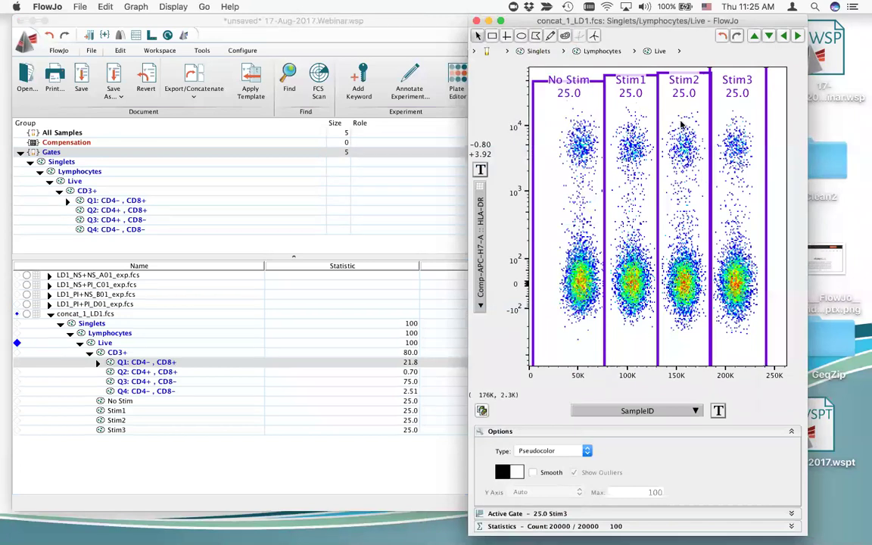
left_click(272, 404)
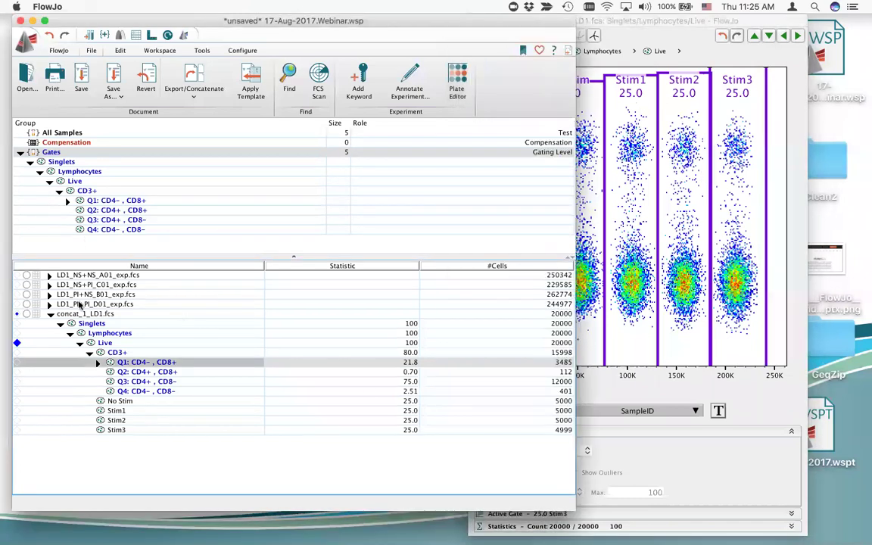
Review the four sample gates No Stim, Stim1, Stim2 and Stim3 under Live in concat_1_LD1.fcs.
left_click(128, 402)
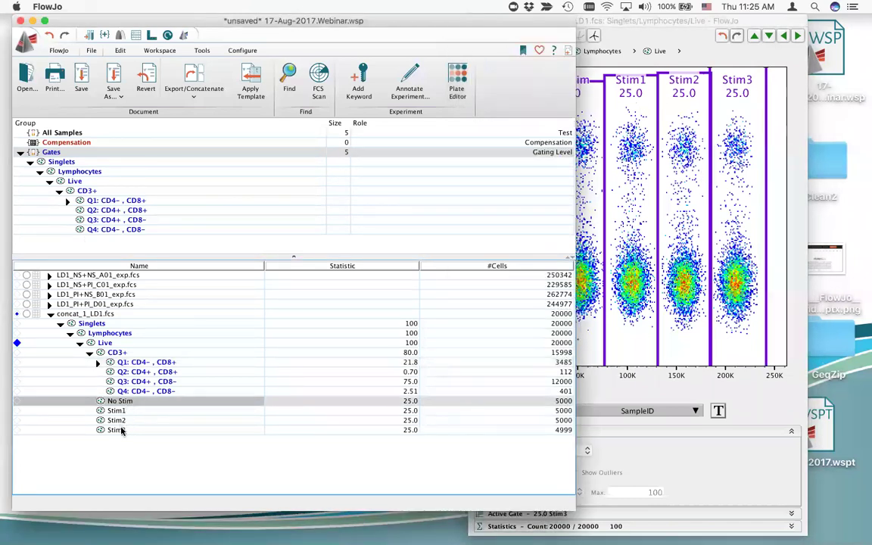
left_click(118, 429, "shift")
left_click(791, 409)
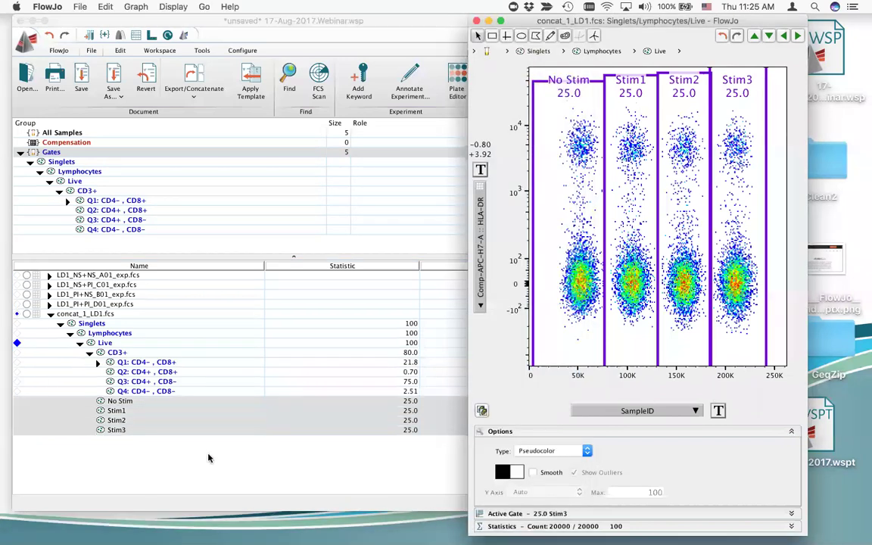
Open the TSne plugin's parameter selection for the whole concat_1_LD1.fcs sample.
left_click(92, 315)
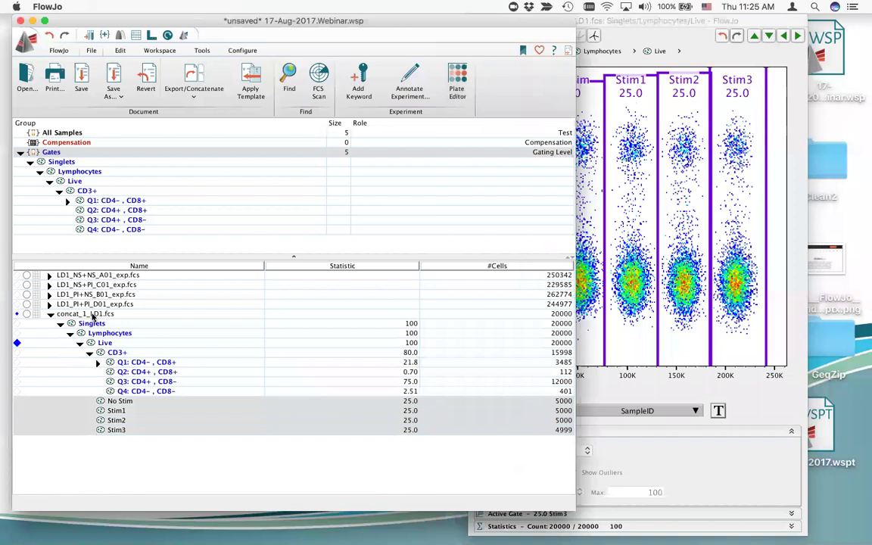
left_click(774, 414)
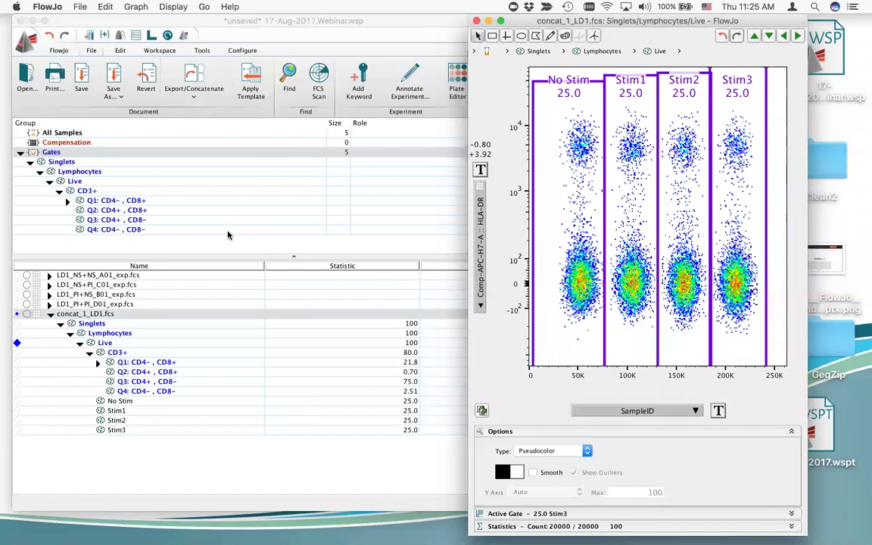
left_click(160, 51)
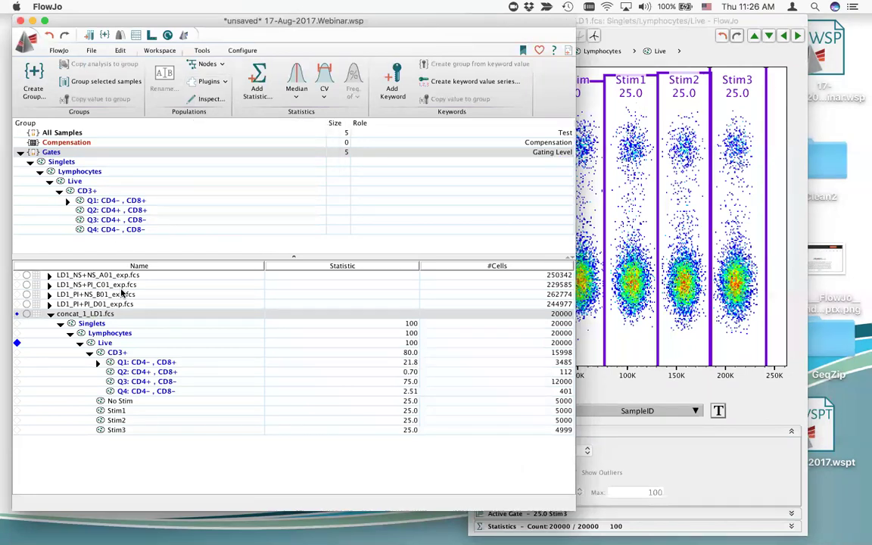
left_click(218, 81)
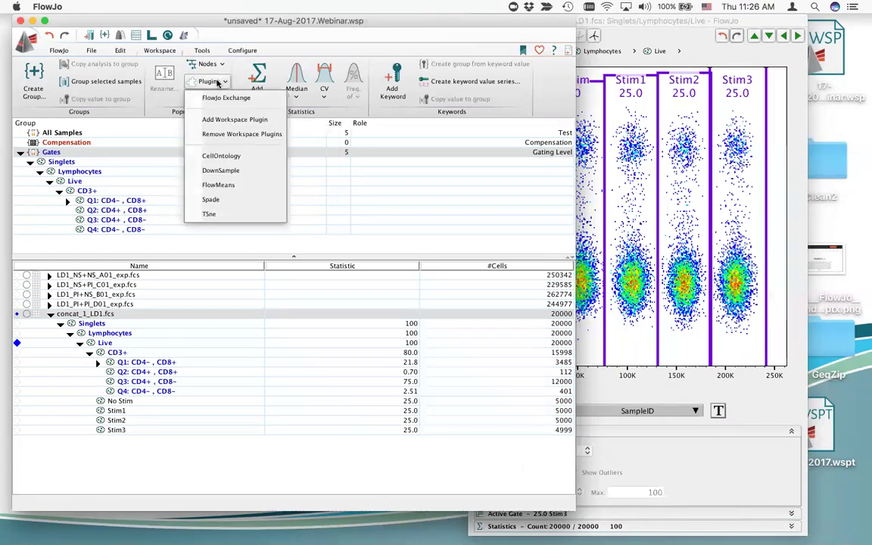
left_click(224, 219)
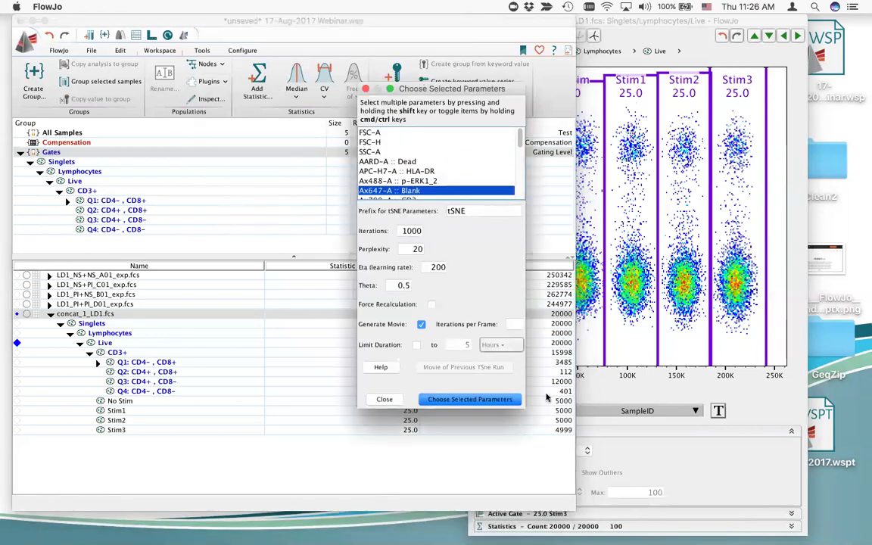
Exclude Ax647-A :: Blank and Comp-AARD-A :: Dead from the tSNE parameters, keeping the compensated markers from HLA-DR through CD8.
left_click_drag(523, 409, 580, 505)
scroll(578, 271, "down", 3)
mouse_move(578, 271)
left_mouse_down()
mouse_move(578, 220)
mouse_move(580, 277)
left_mouse_up()
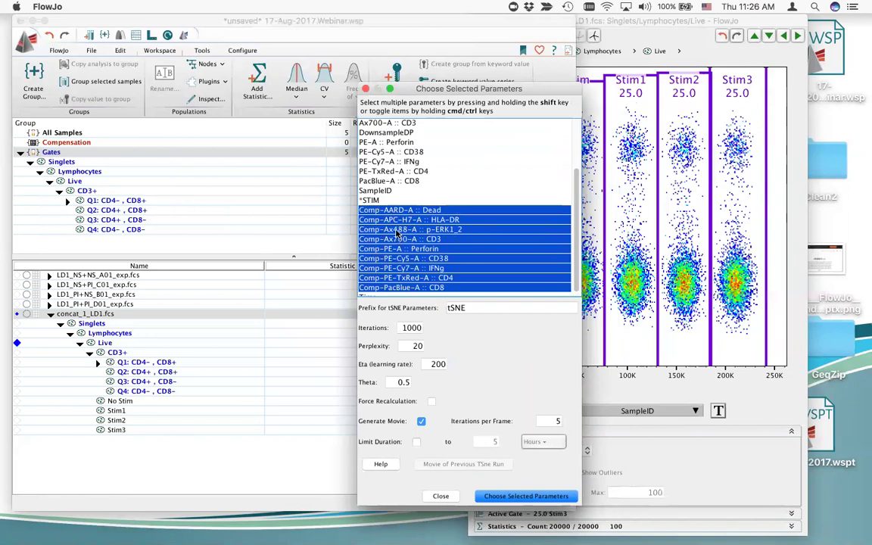
scroll(404, 219, "up", 3)
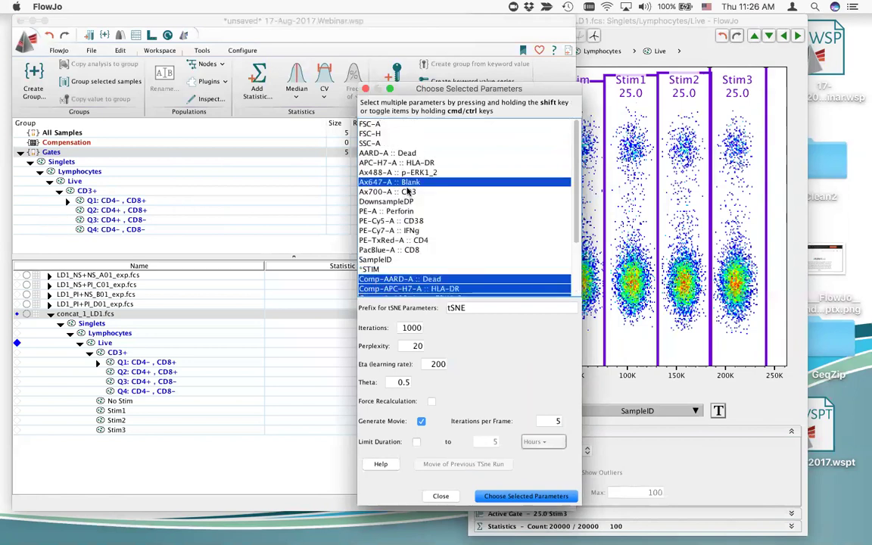
left_click(409, 184, "super")
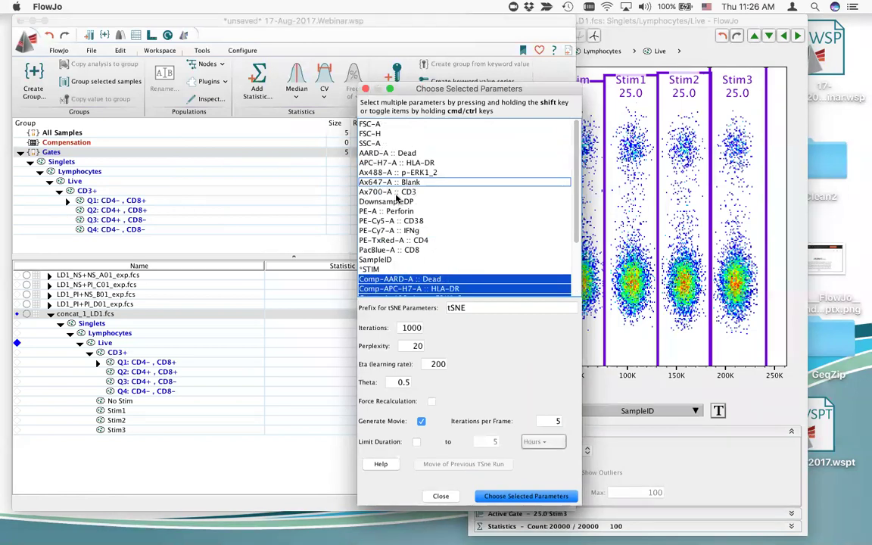
scroll(386, 197, "down", 3)
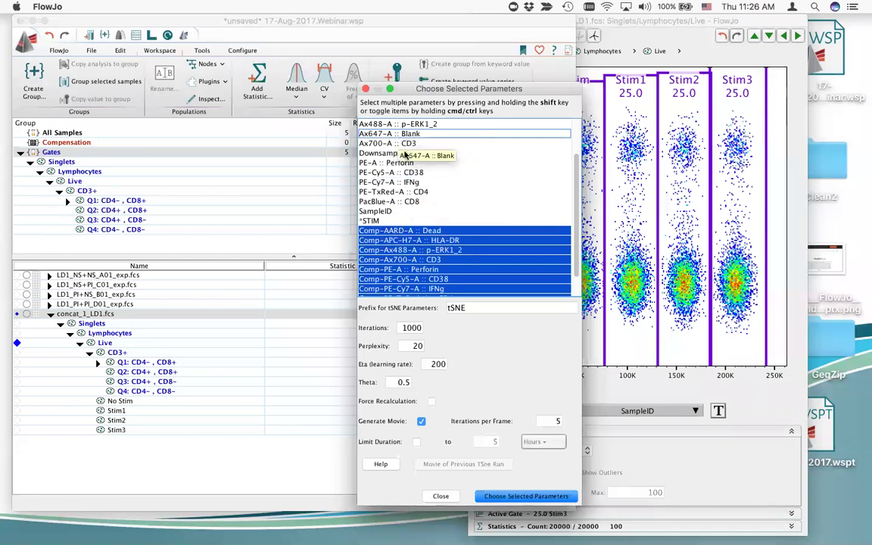
left_click(389, 231, "super")
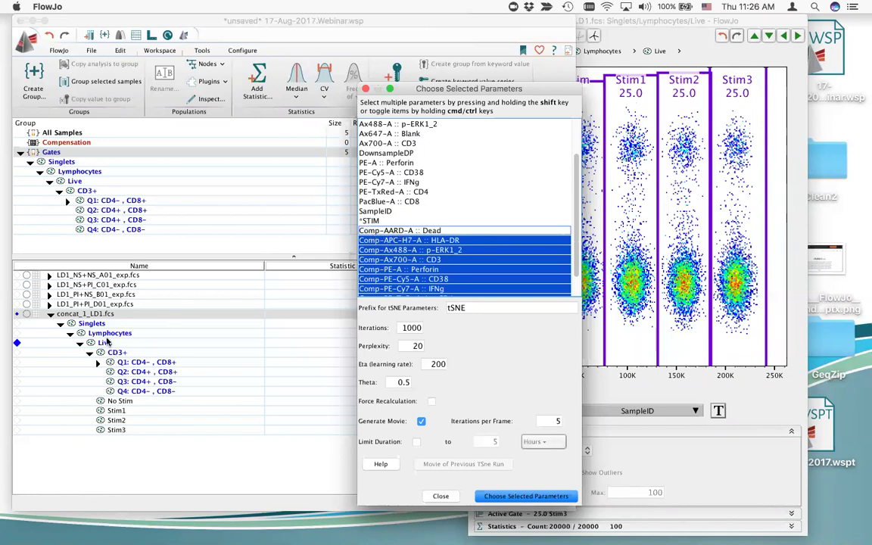
scroll(450, 254, "down", 2)
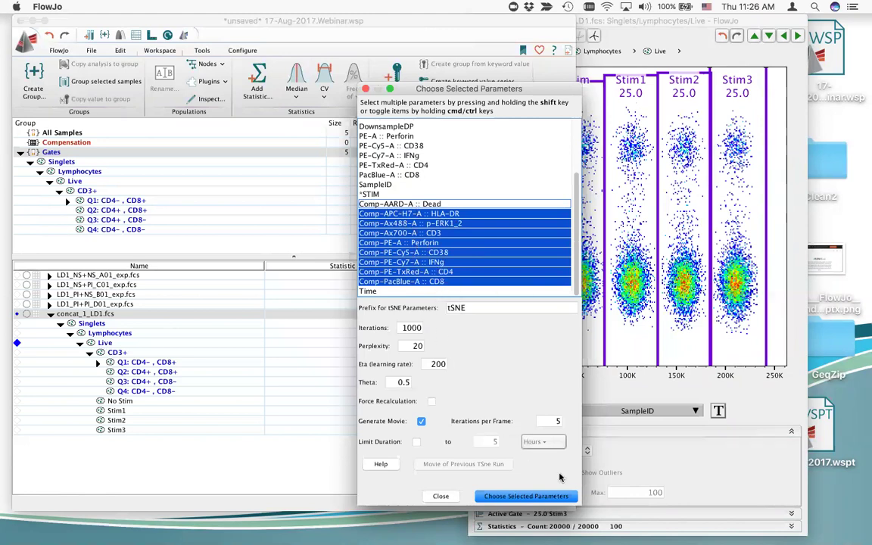
Set the tSNE iterations to 550 and start the calculation with the chosen parameters.
double_click(401, 327)
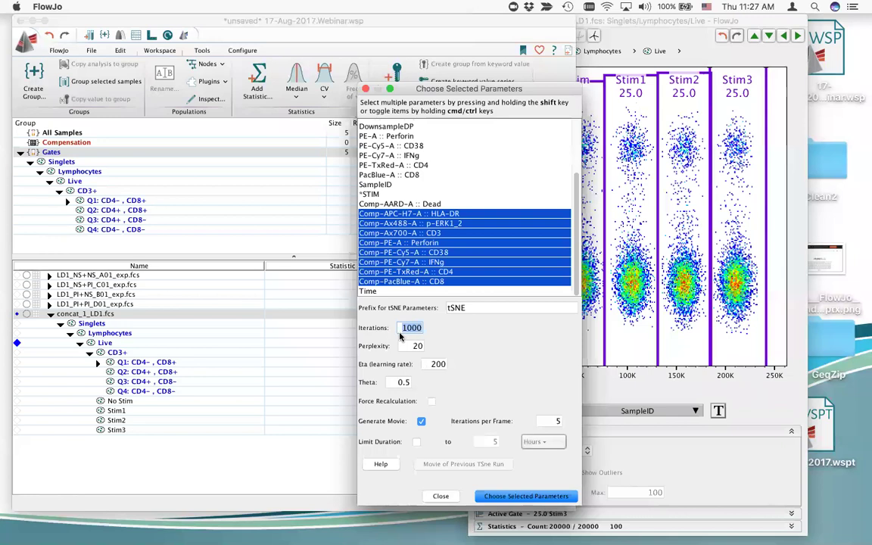
type("550")
key("Tab")
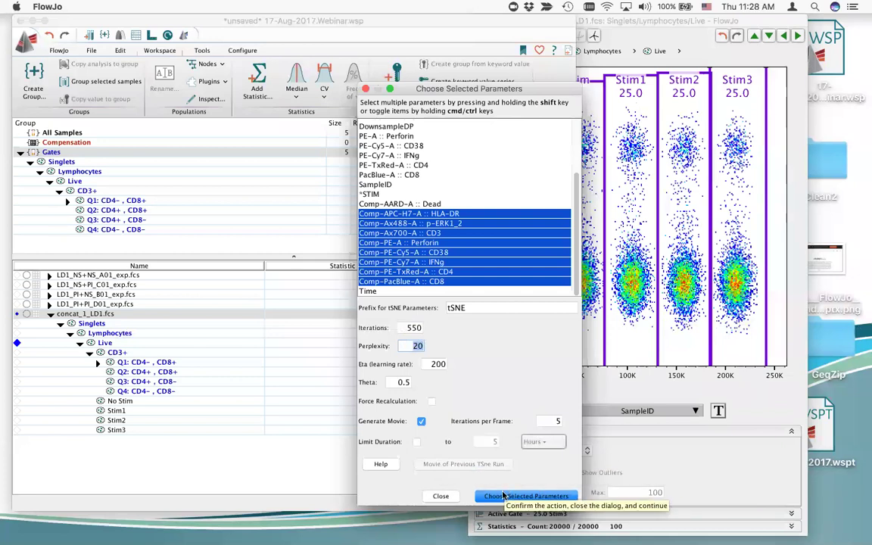
left_click(561, 497)
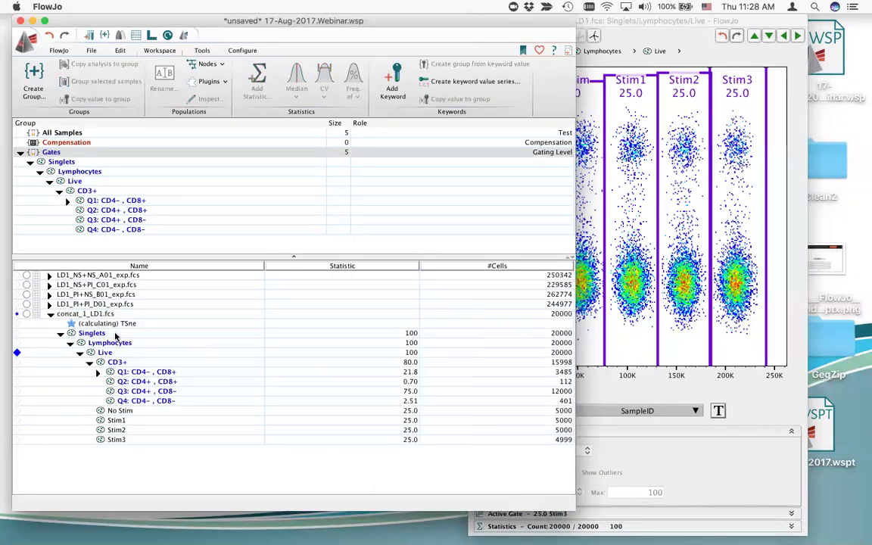
left_click(93, 325)
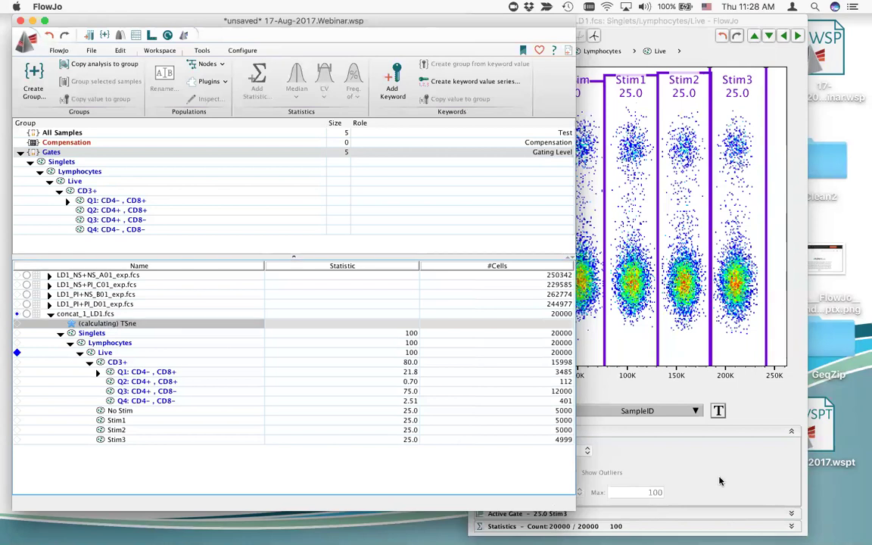
left_click(646, 428)
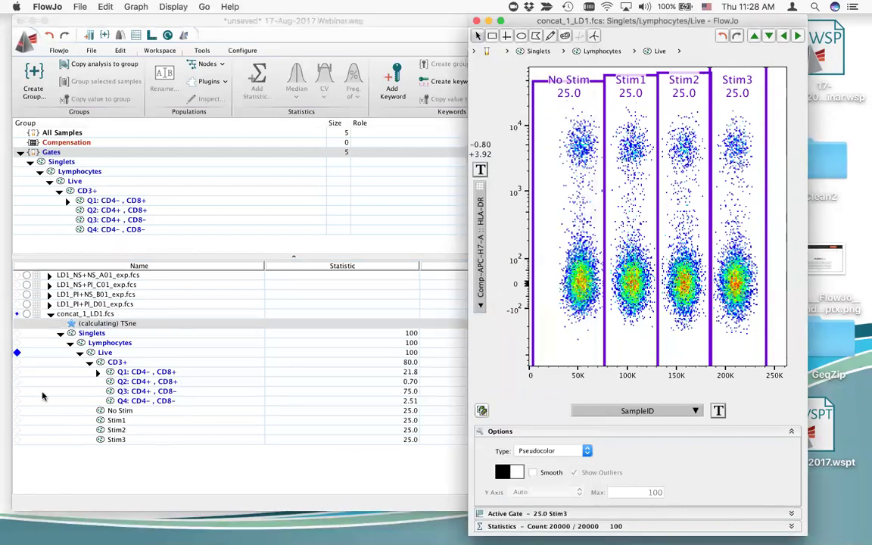
key("ctrl+Up")
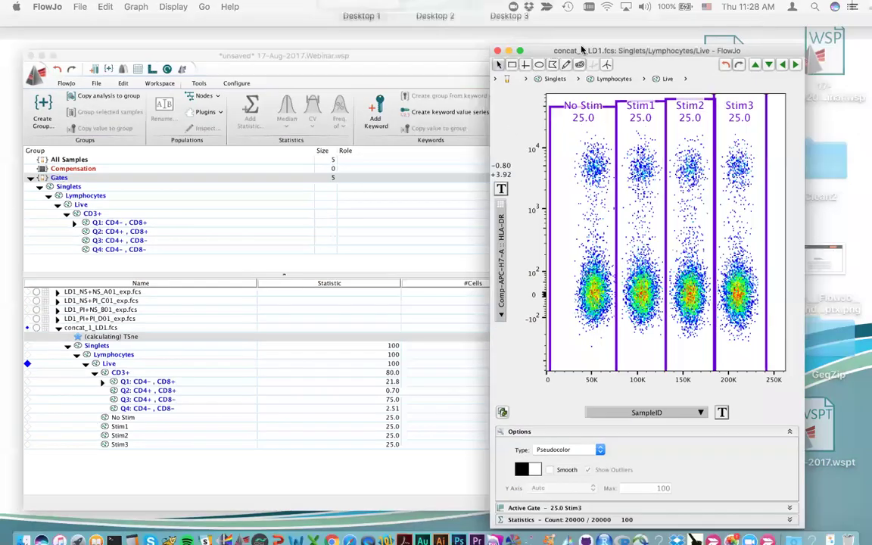
left_click(457, 36)
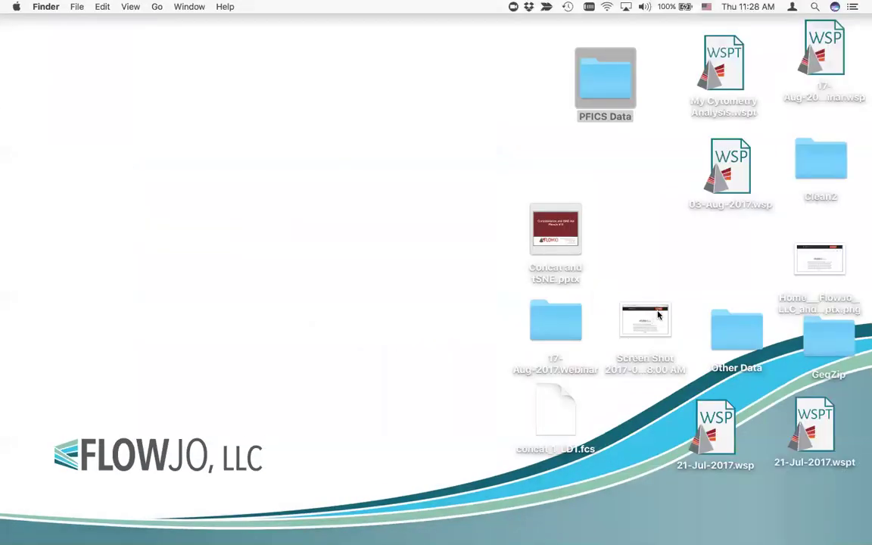
key("ctrl+Up")
left_click(294, 46)
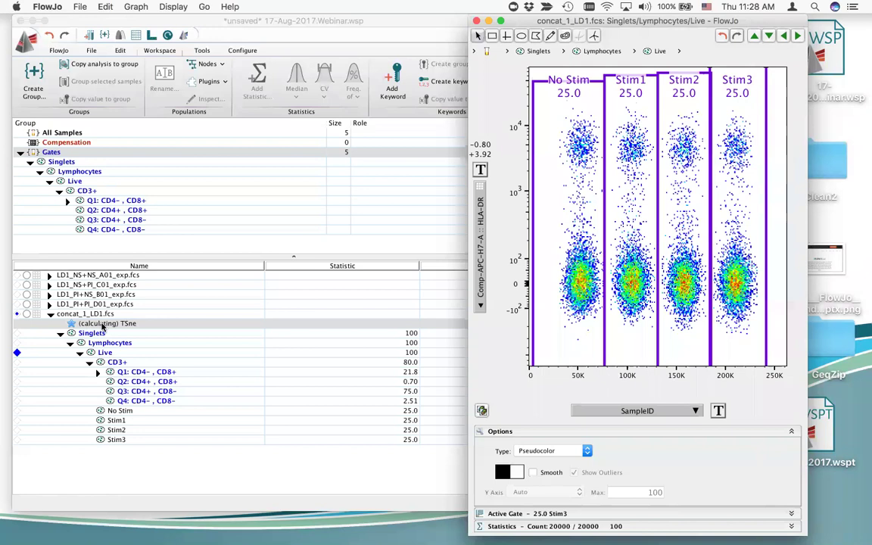
Plot the Live population with *STIM on the X axis and Comp-Ax488-A :: p-ERK1_2 on the Y axis.
left_click(637, 410)
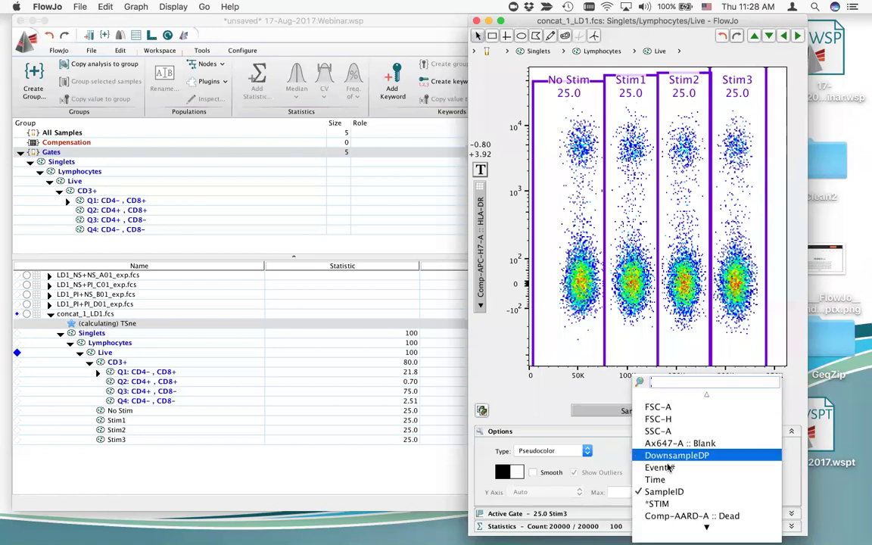
left_click(673, 504)
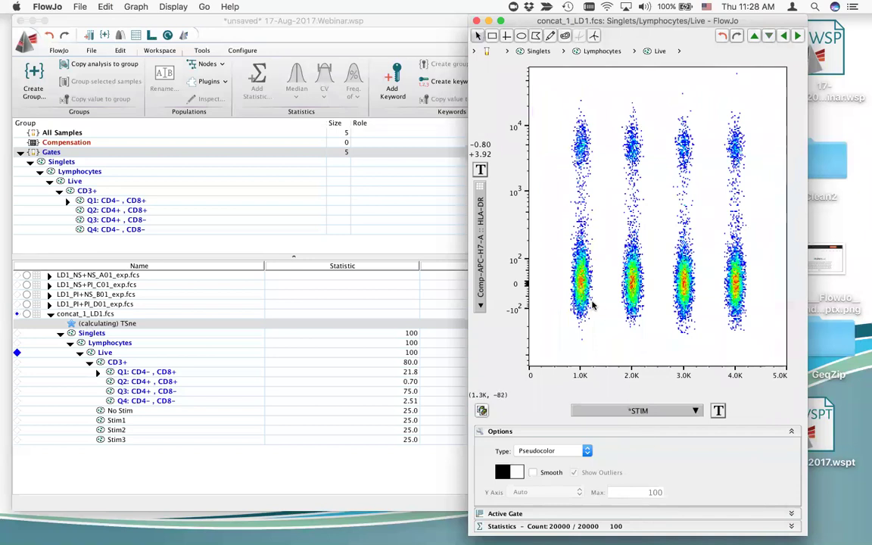
left_click(482, 269)
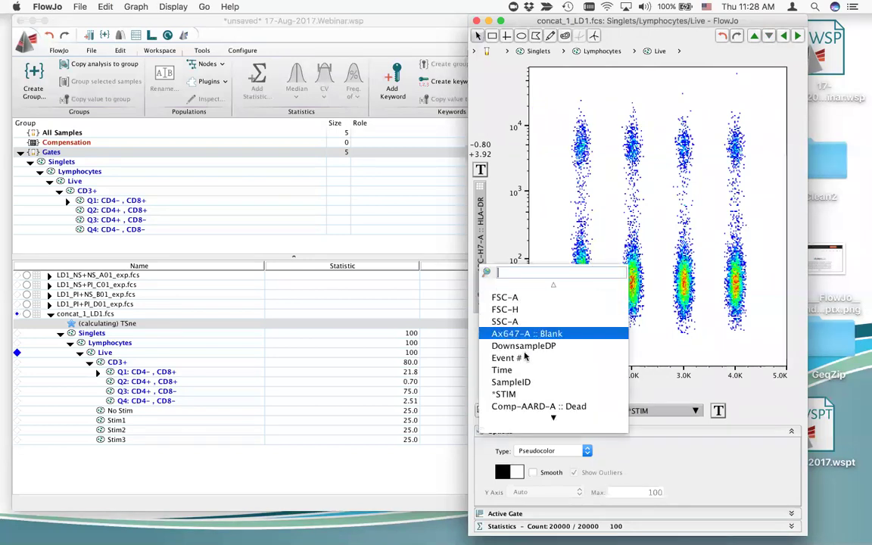
scroll(530, 375, "down", 3)
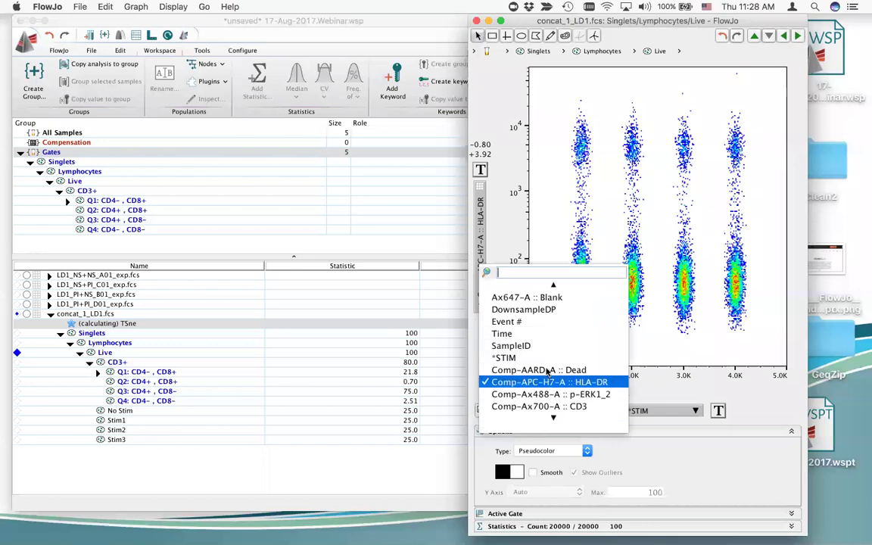
left_click(561, 395)
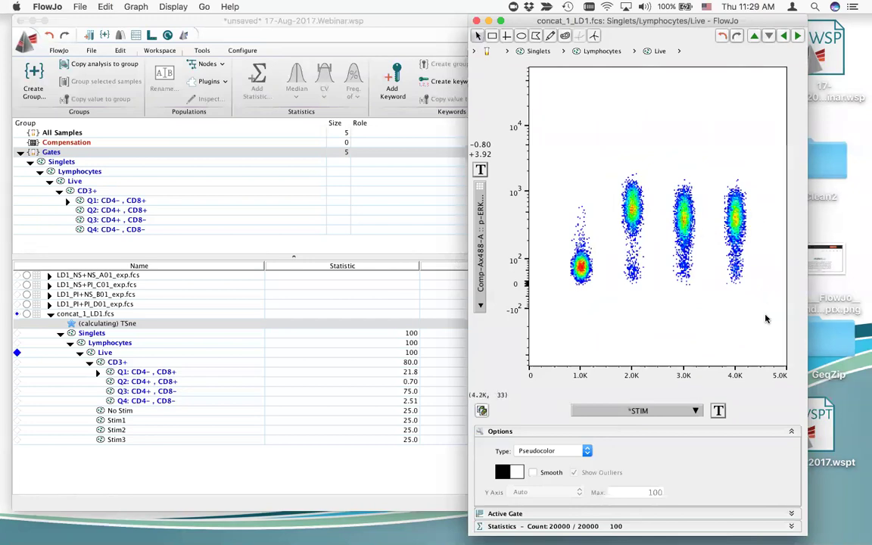
Change the Y axis to Comp-PE-Cy7-A :: IFNg to compare IFNg expression across the stimulation conditions.
left_click(481, 292)
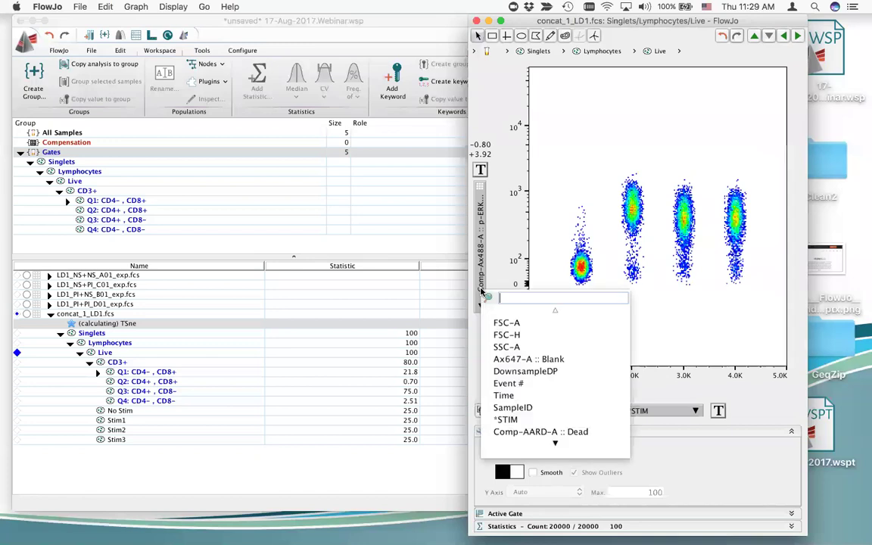
scroll(555, 430, "down", 6)
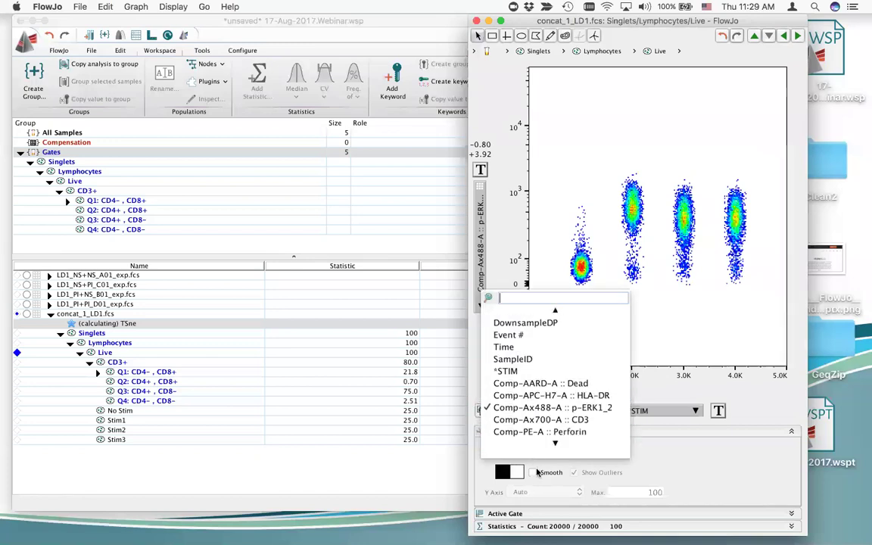
scroll(564, 408, "down", 4)
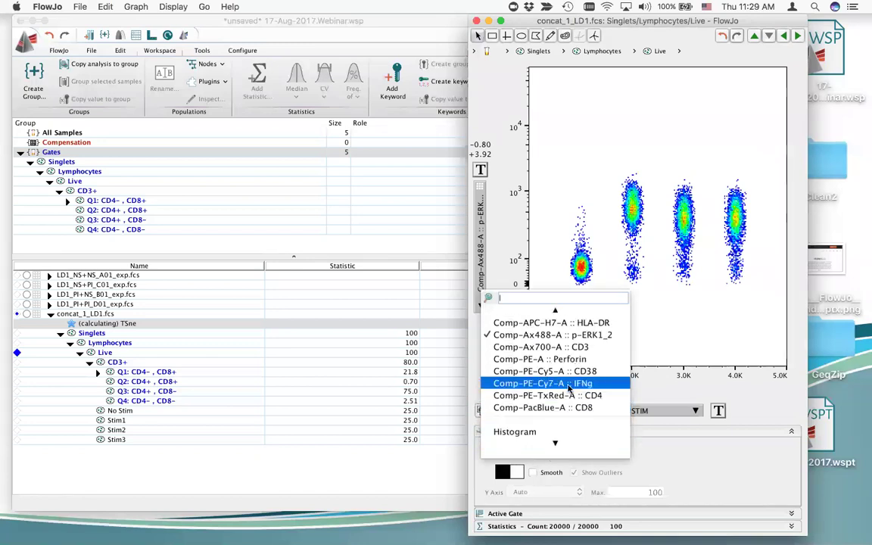
left_click(569, 384)
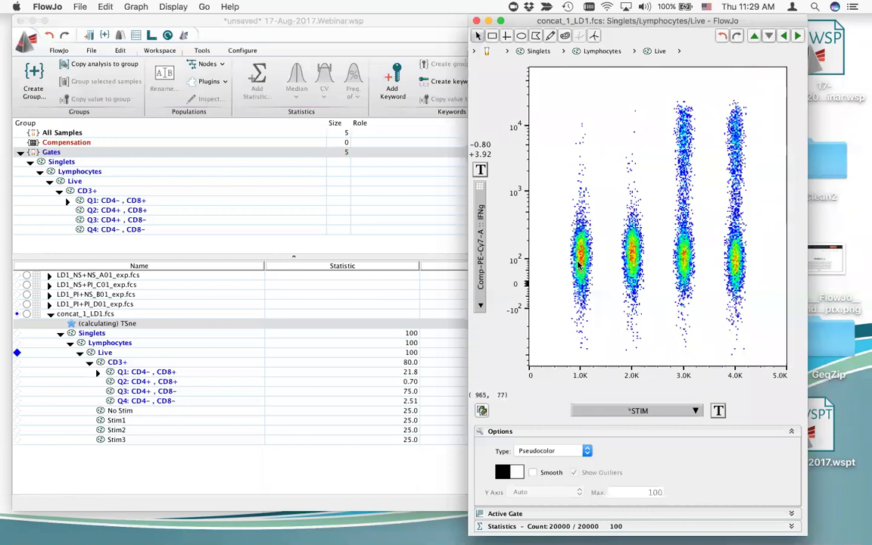
Go through the No Stim, Stim1, Stim2 and Stim3 gates in the sample tree, and return to the IFNg plot.
left_click(119, 415)
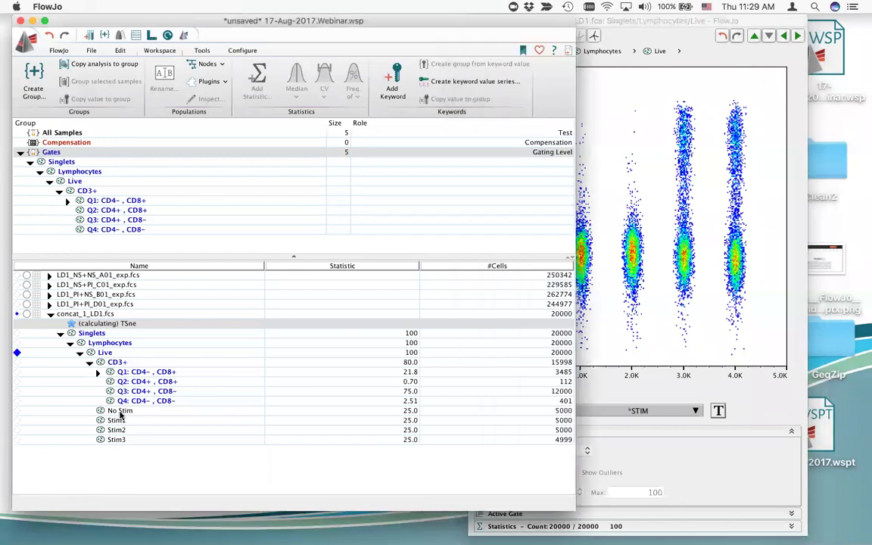
left_click(115, 420)
left_click(118, 429)
left_click(120, 439)
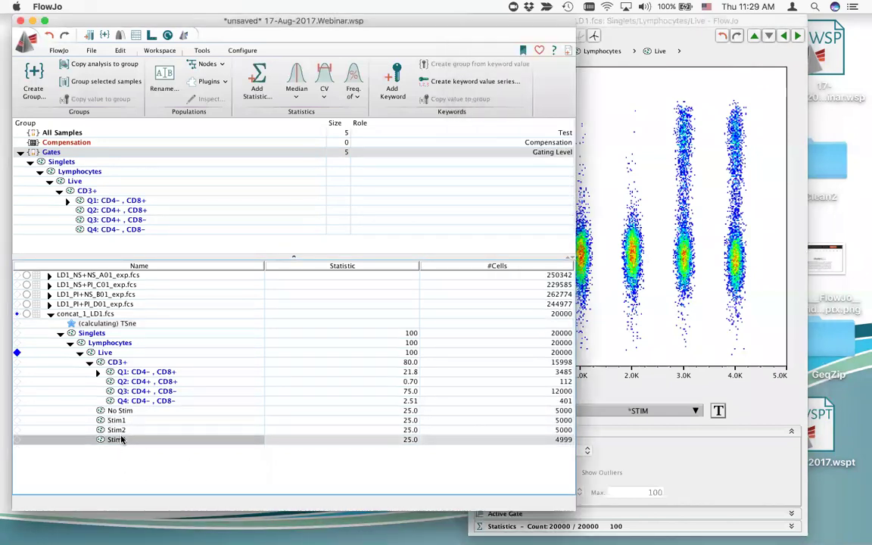
left_click(803, 346)
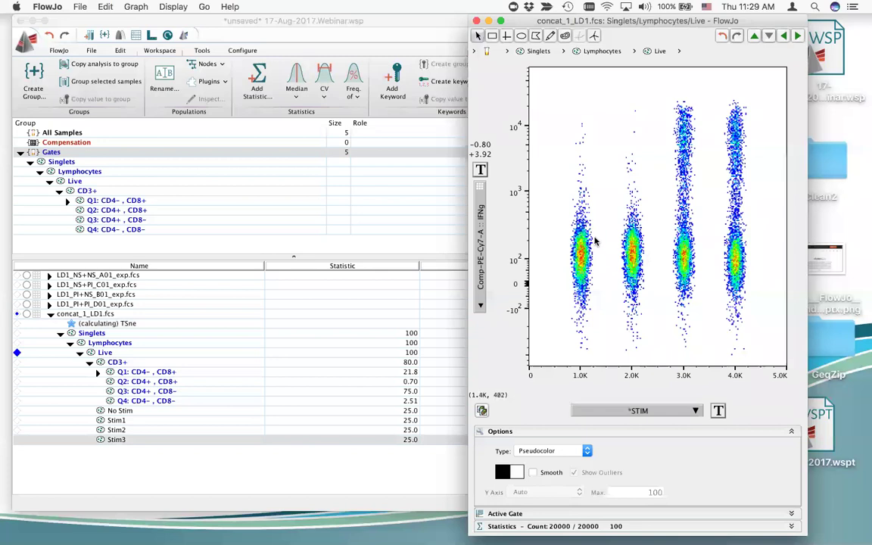
Switch the Y axis back to Comp-Ax488-A :: p-ERK1_2 against *STIM.
left_click(485, 280)
scroll(538, 363, "down", 5)
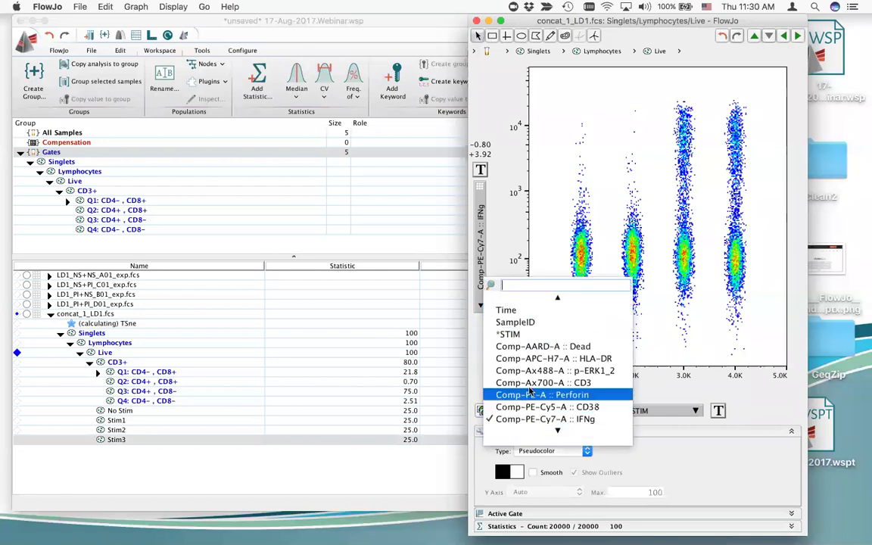
left_click(538, 371)
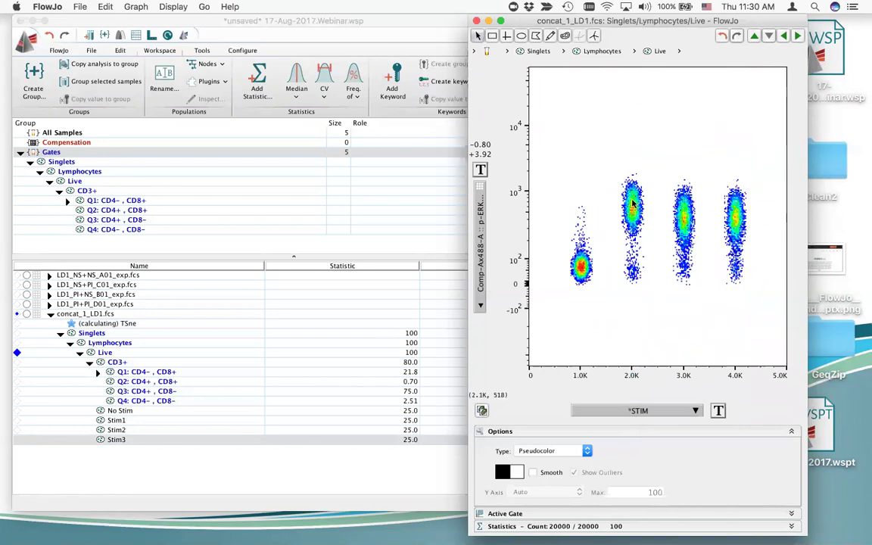
Change the Y axis of the Live plot to Comp-PE-Cy7-A :: IFNg against *STIM.
left_click(479, 276)
scroll(545, 364, "down", 5)
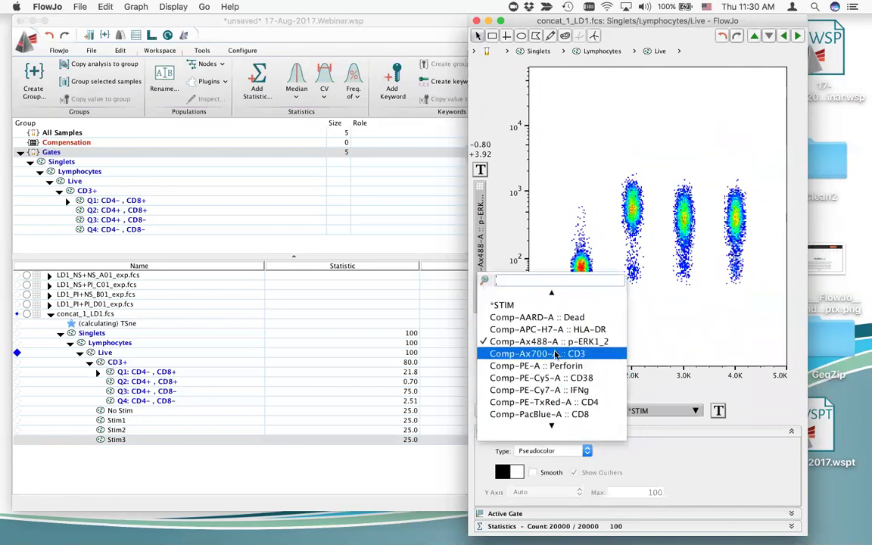
left_click(544, 390)
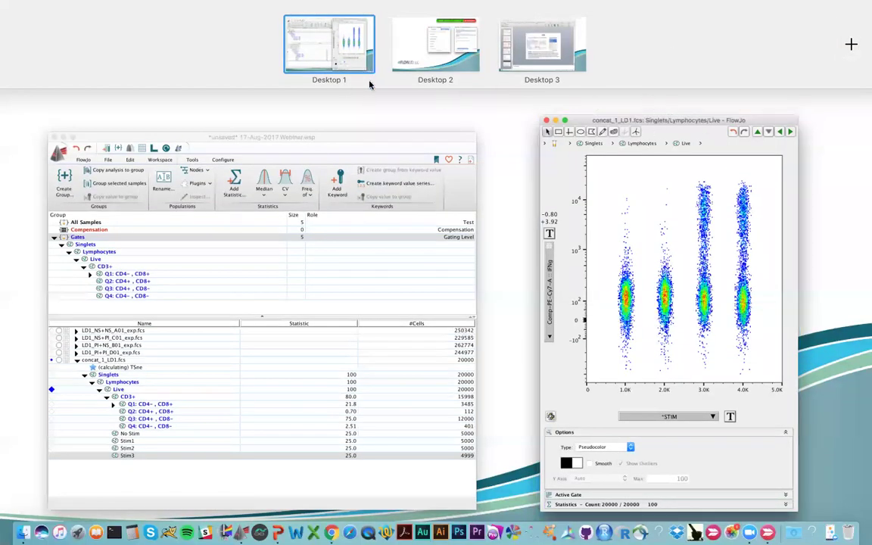
Switch to the Concat and tSNE.pptx presentation in PowerPoint and start the slide show from the tSNE slide 14.
mouse_move(335, 62)
mouse_move(508, 61)
mouse_move(457, 51)
left_click(470, 47)
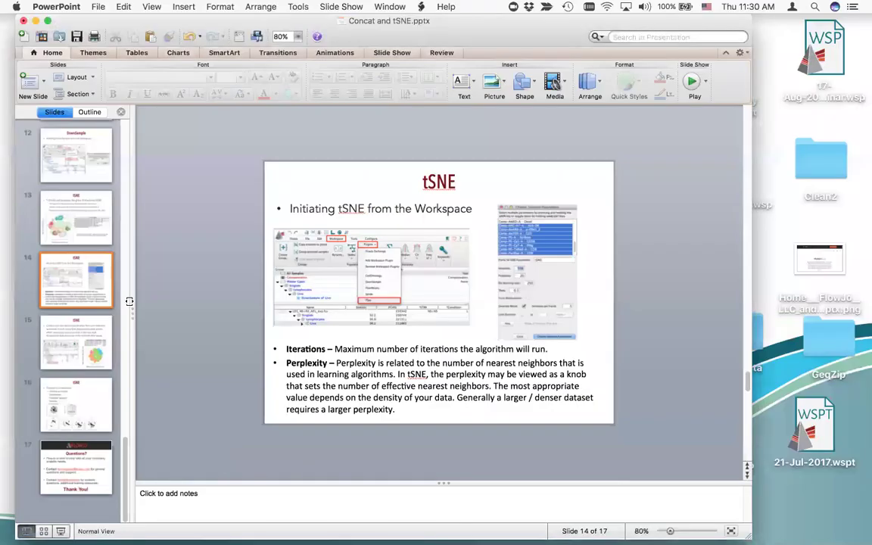
left_click(62, 532)
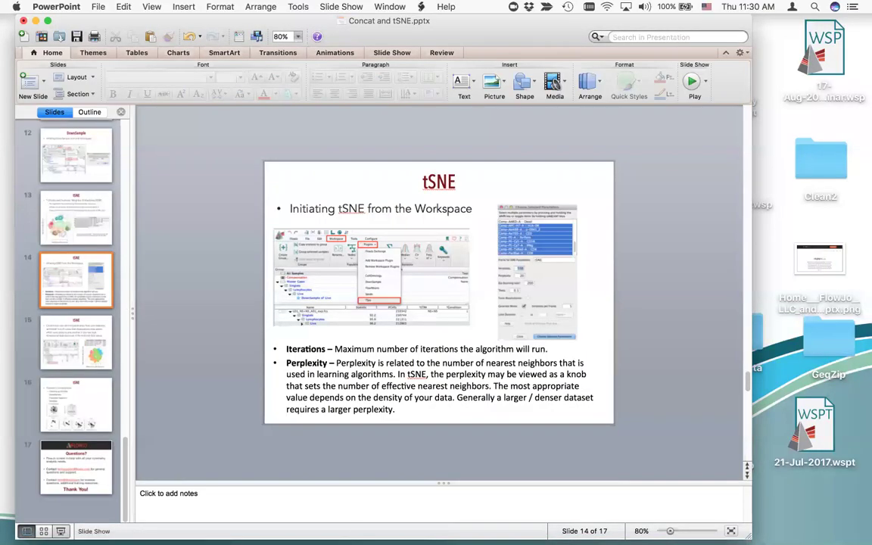
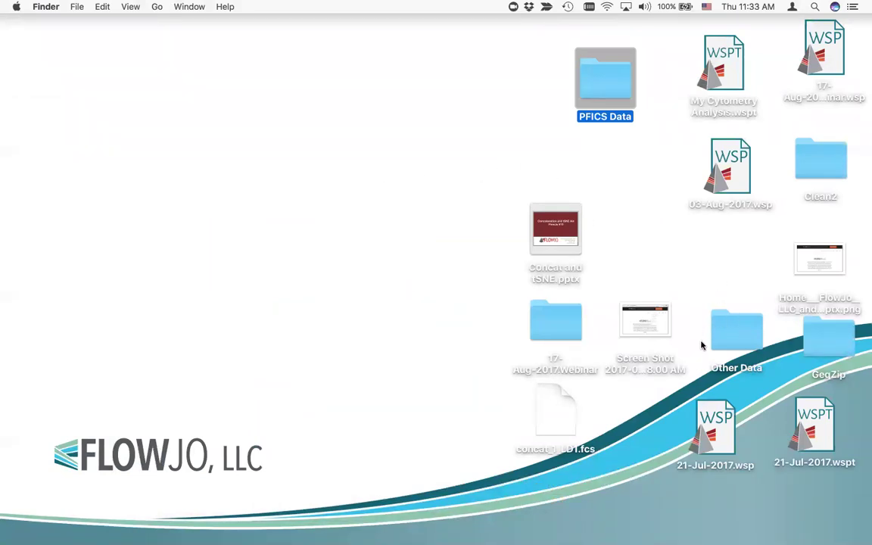
Return to the FlowJo workspace and select the tSNE_X parameter under concat_1_LD1.fcs.
key("ctrl+Up")
key("ctrl+Up")
key("ctrl+Up")
left_click(325, 59)
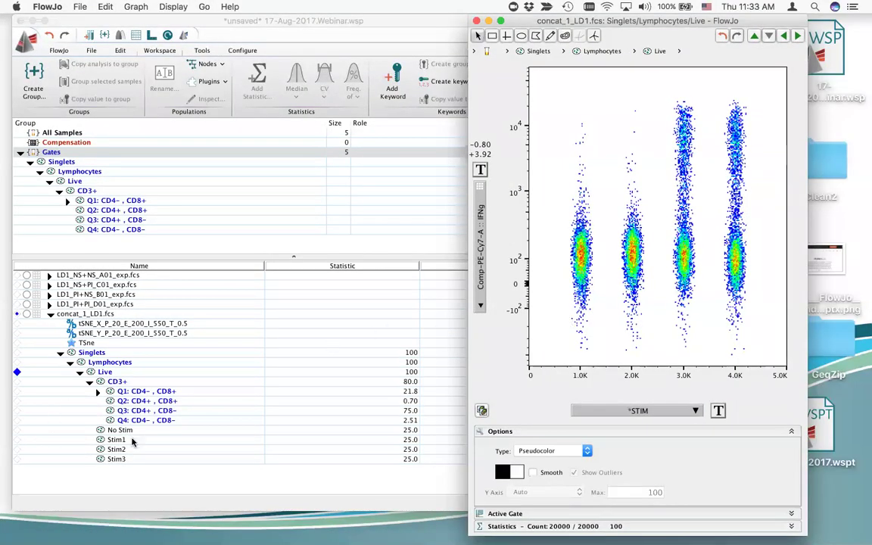
left_click(91, 333)
left_click(97, 324)
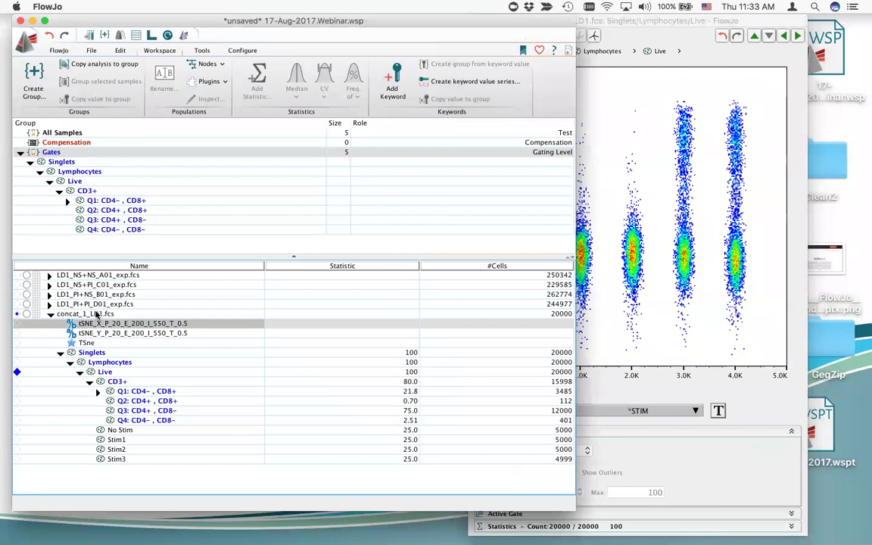
Open the ungated plot of concat_1_LD1.fcs, move it over the workspace and enlarge its window.
double_click(90, 313)
left_click_drag(742, 25, 314, 25)
left_click_drag(413, 311, 593, 488)
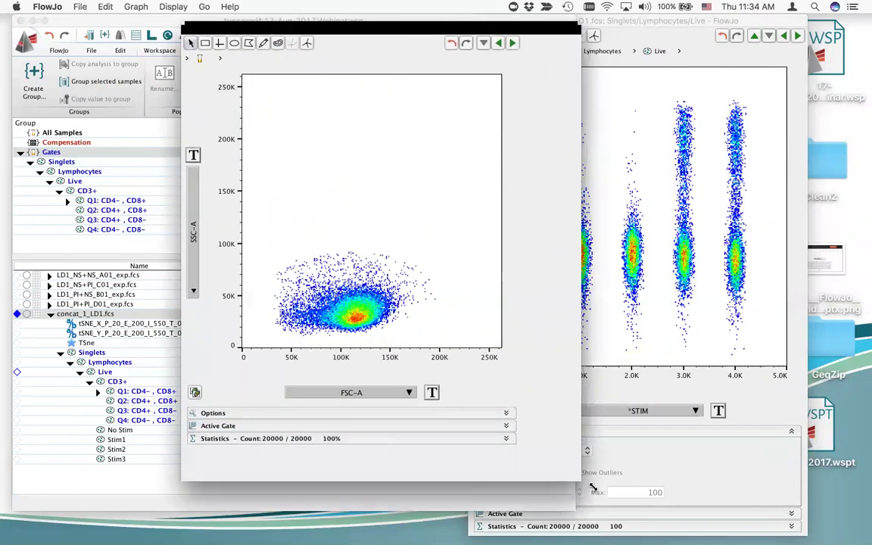
Plot tSNE_Y_P_20_E_200_I_550_T_0.5 on the Y axis against tSNE_X_P_20_E_200_I_550_T_0.5 on the X axis.
left_click(193, 256)
scroll(269, 378, "down", 10)
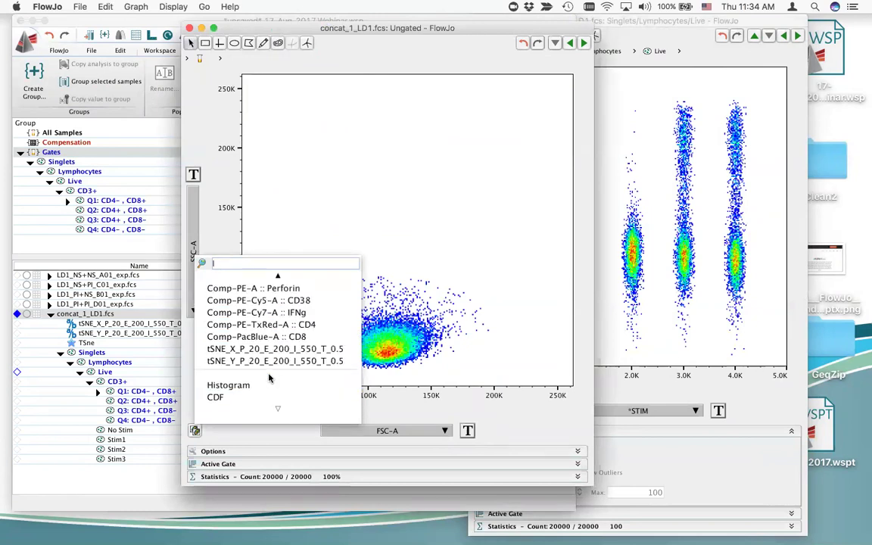
left_click(275, 360)
left_click(397, 430)
scroll(439, 468, "down", 1)
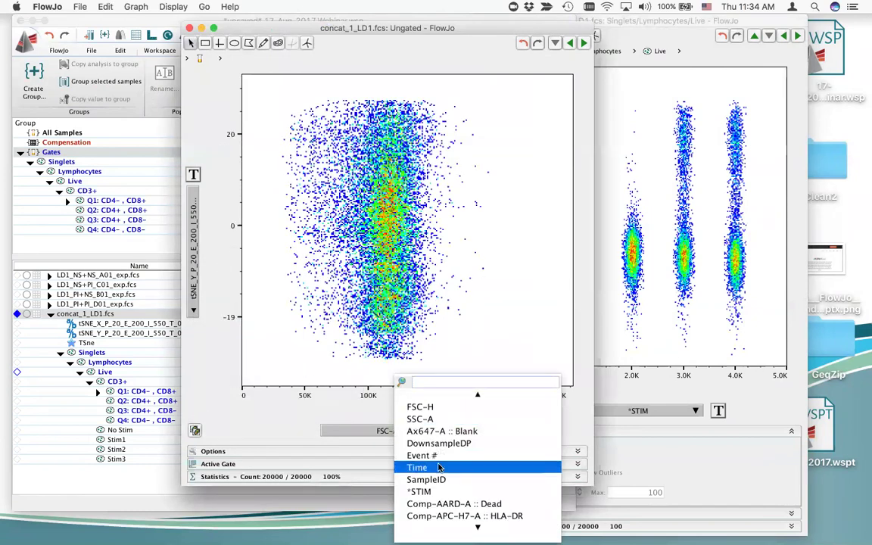
scroll(439, 468, "down", 9)
left_click(464, 506)
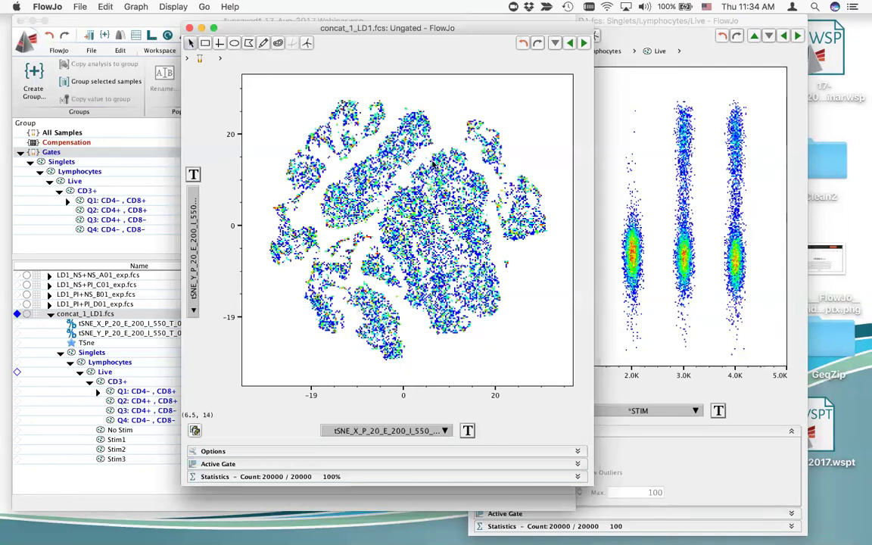
Display the tSNE map as a contour plot.
left_click(213, 451)
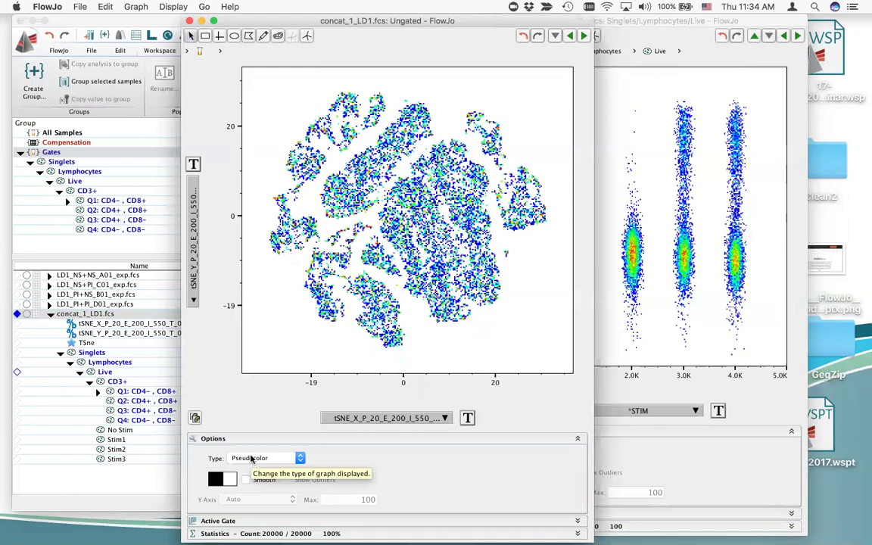
left_click(252, 459)
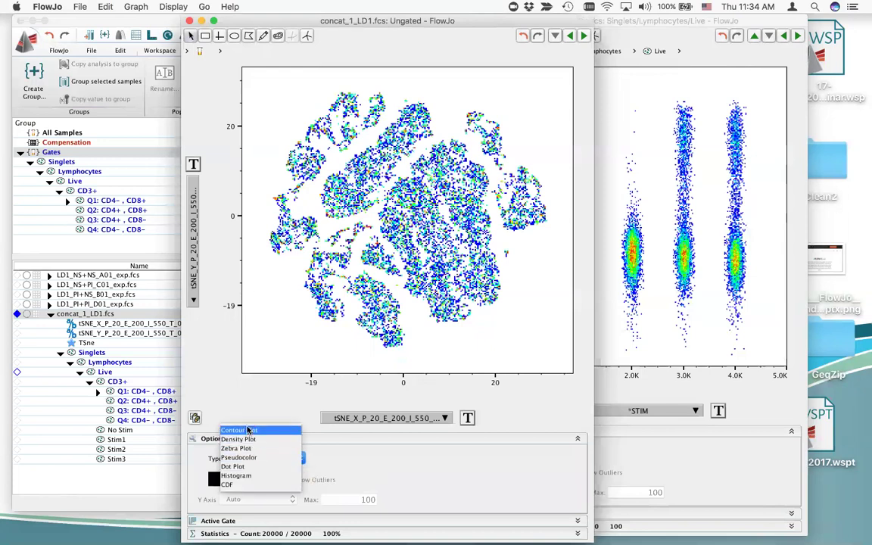
left_click(249, 431)
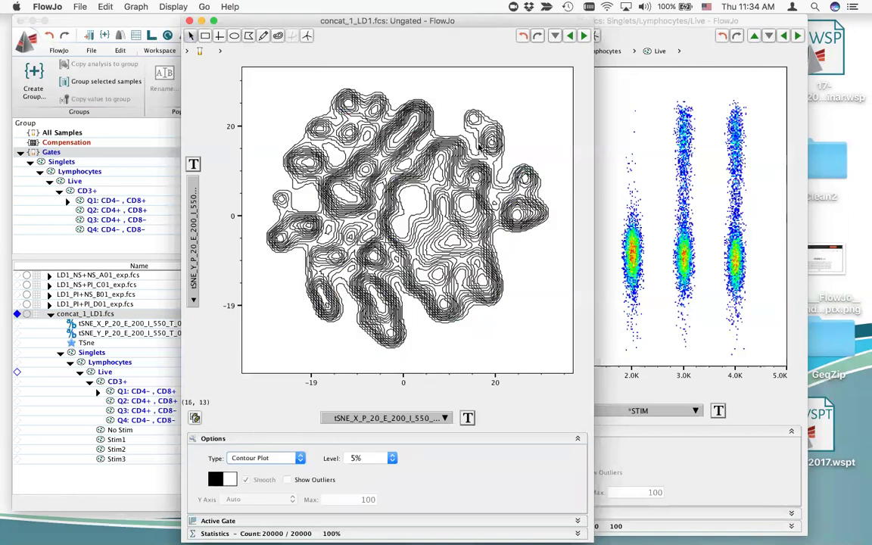
Change the tSNE map to a density plot, compare it without smoothing, then restore smoothing and collapse the display options.
left_click(264, 460)
left_click(260, 467)
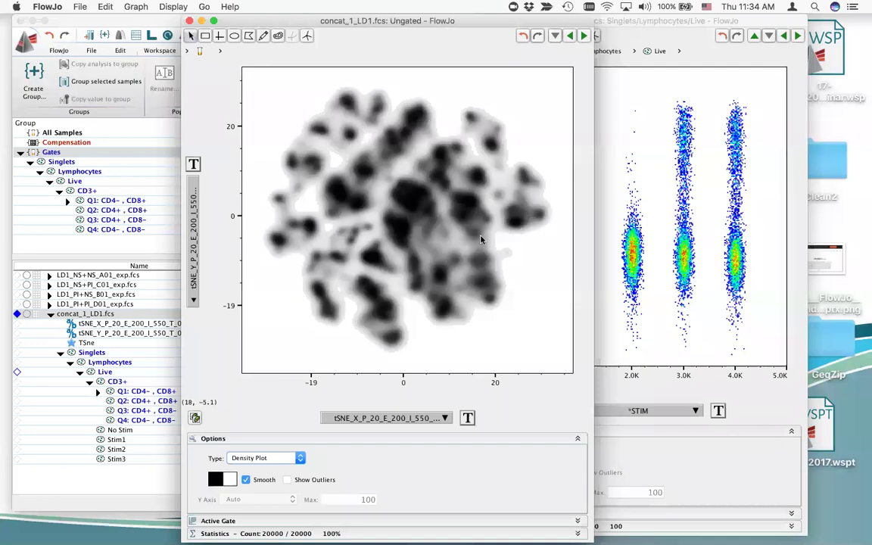
left_click(255, 439)
left_click(255, 439)
left_click(245, 480)
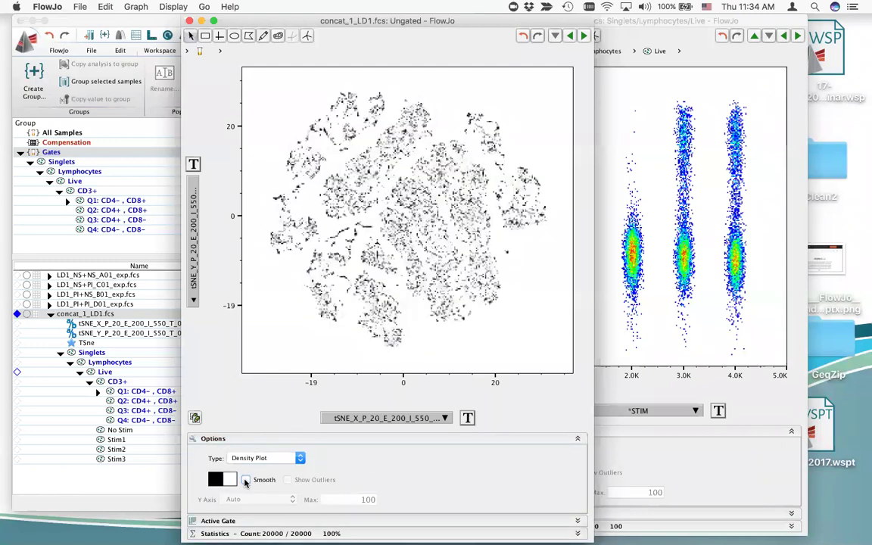
left_click(245, 479)
left_click(273, 438)
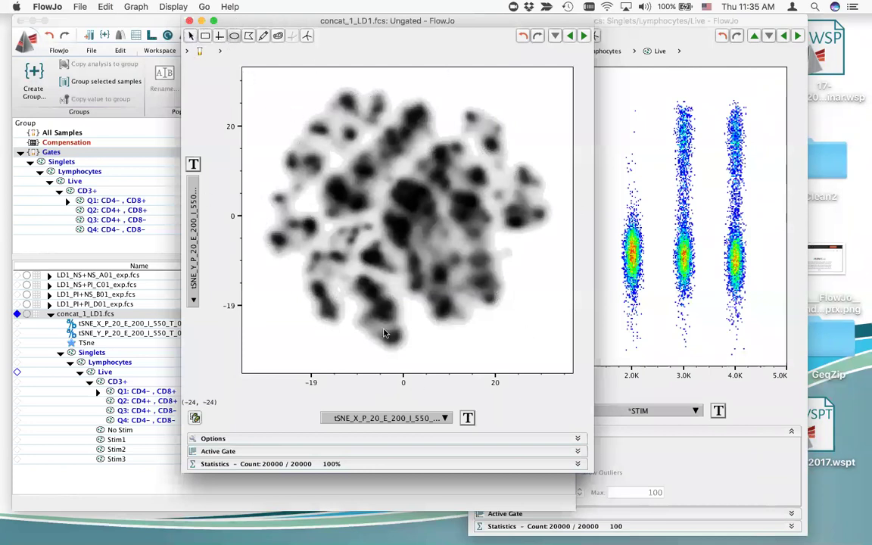
Autogate the elongated lower-left cluster of the tSNE map and name the subpopulation Query1.
left_click(278, 36)
left_click_drag(360, 279, 391, 347)
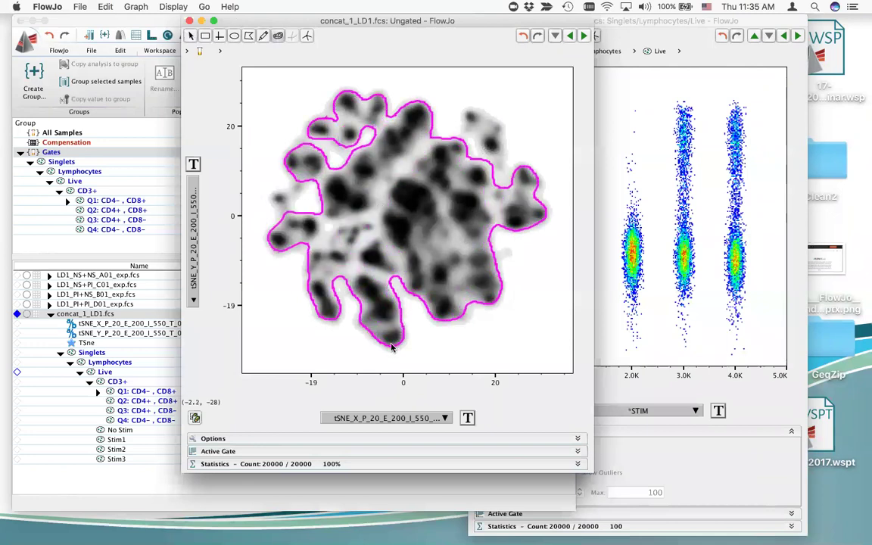
left_click_drag(294, 252, 330, 320)
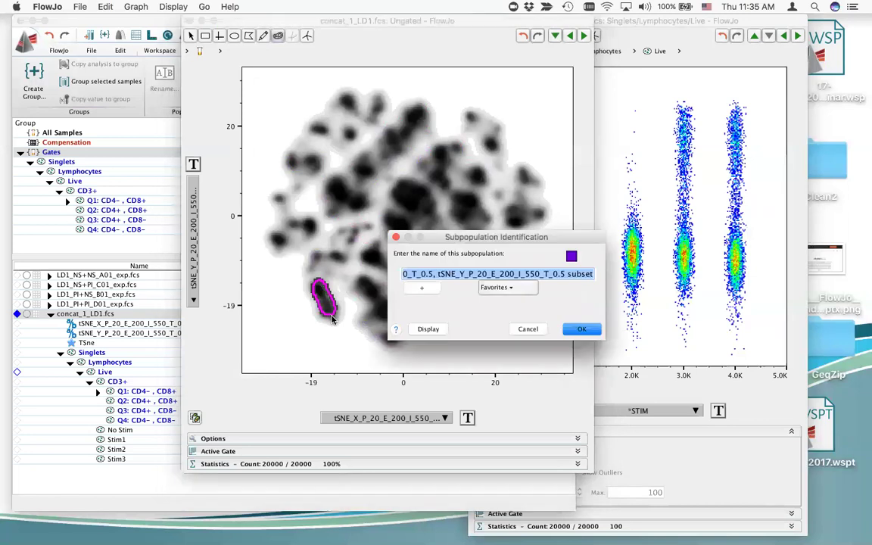
type("Qu")
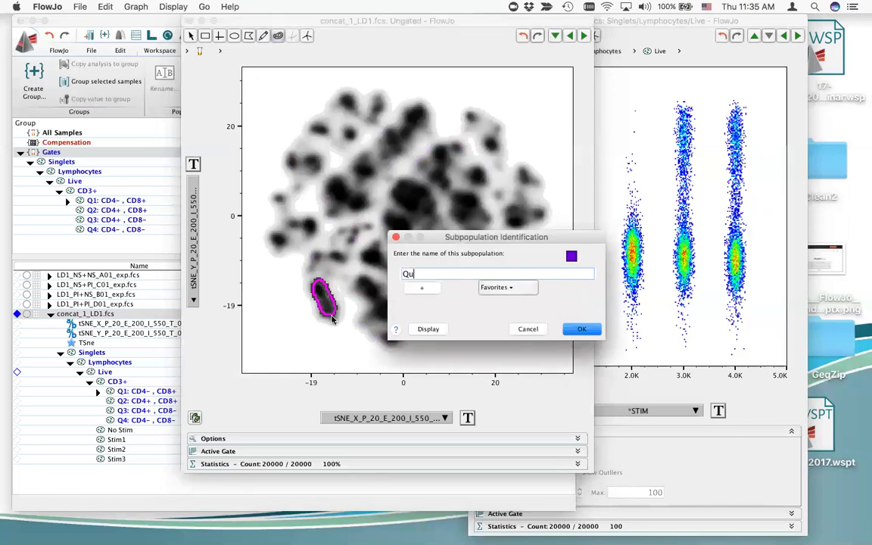
type("ery1")
key("Return")
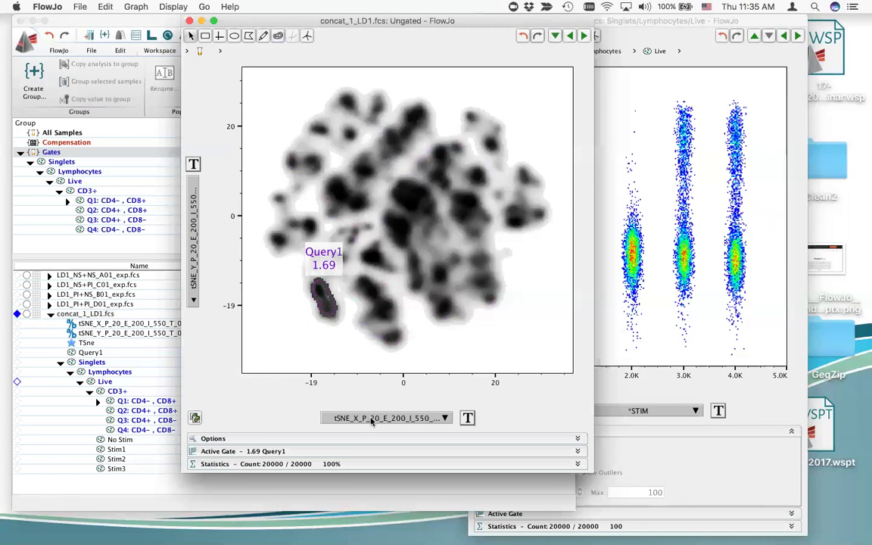
Show the active gate settings and expand the Query1 gate by four increments so it surrounds the whole cluster.
left_click(328, 463)
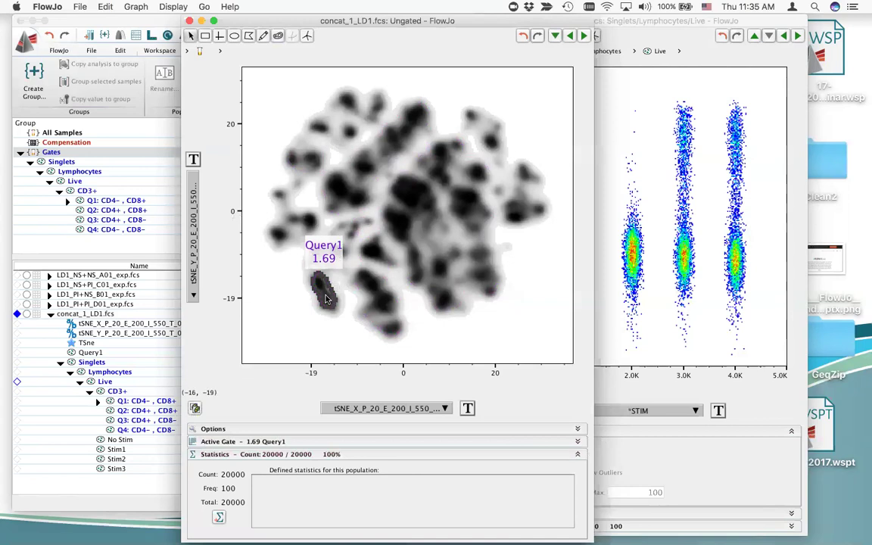
left_click(348, 457)
left_click(337, 442)
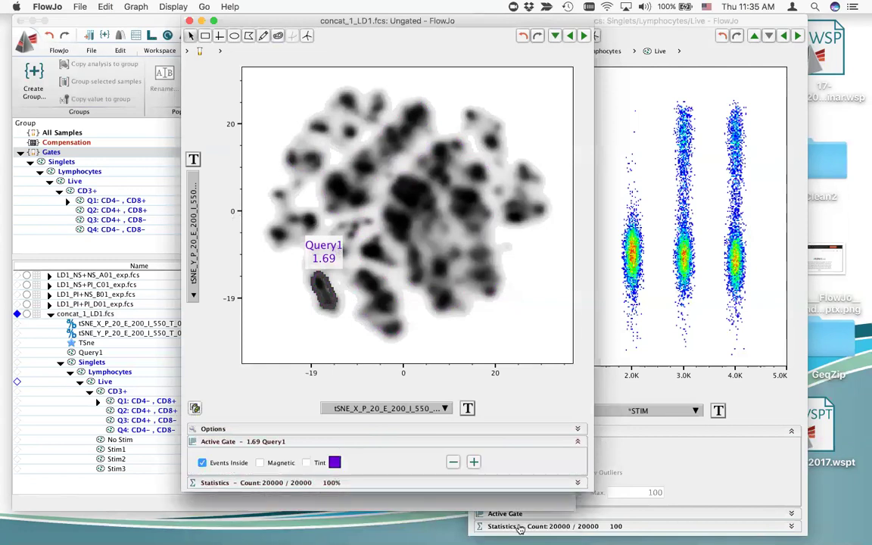
left_click(474, 462)
left_click(474, 462)
left_click(474, 463)
left_click(474, 463)
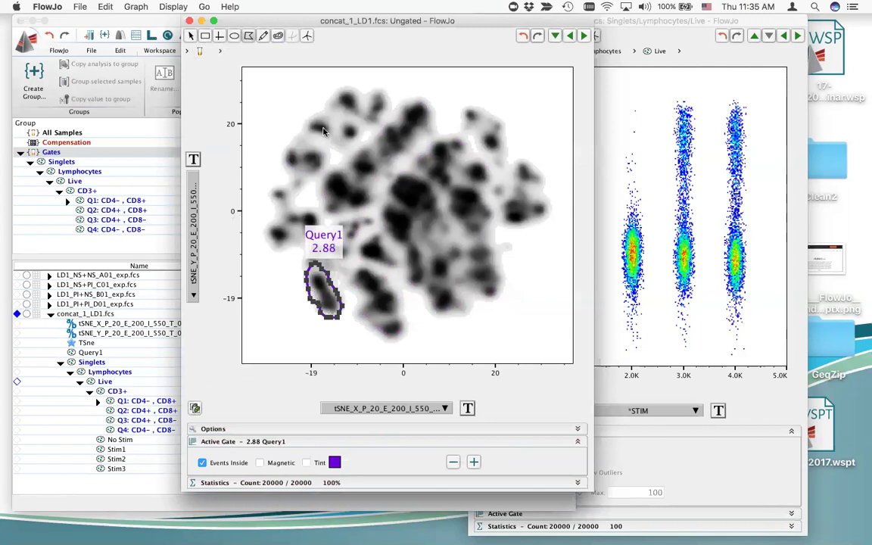
Draw a polygon gate around the dense cluster at the top of the tSNE map and name it Query2.
left_click(395, 96)
left_click(417, 129)
left_click(428, 127)
left_click(441, 119)
left_click(442, 105)
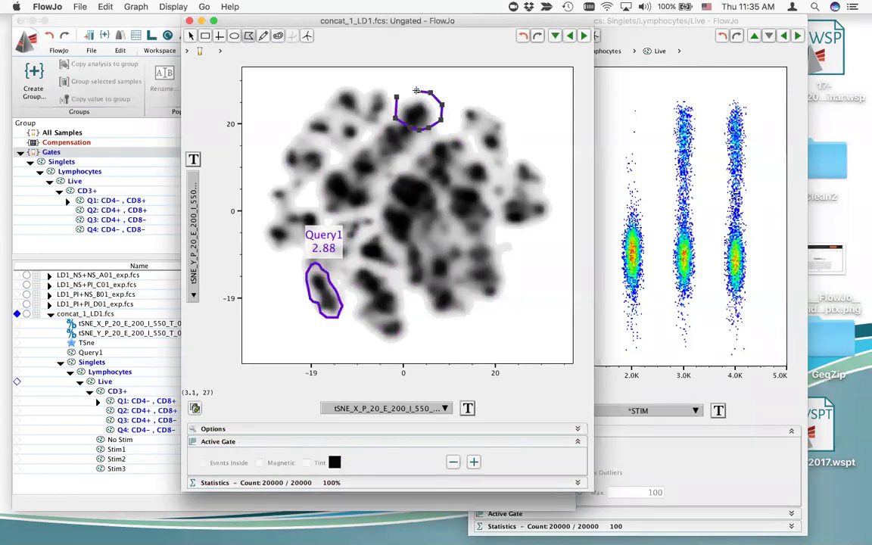
double_click(416, 90)
type("Query2")
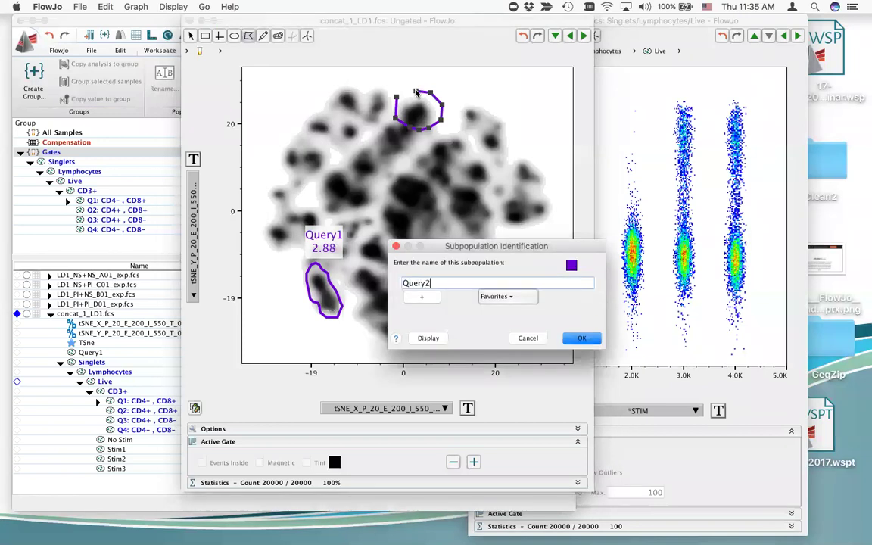
key("Return")
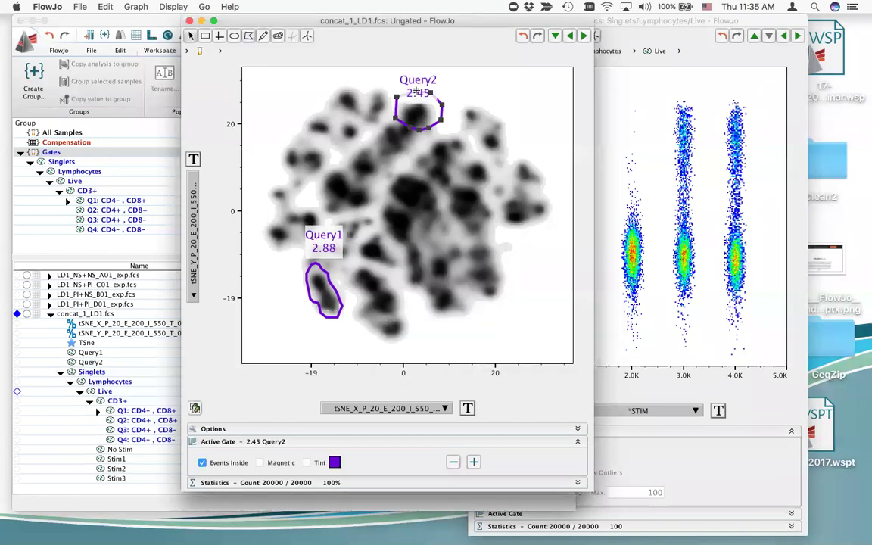
Close the Live plot, reposition the tSNE plot window and narrow the workspace window so both are visible.
left_click(593, 35)
key("super+w")
left_click_drag(419, 20, 336, 74)
left_click_drag(381, 52, 454, 40)
left_click(394, 18)
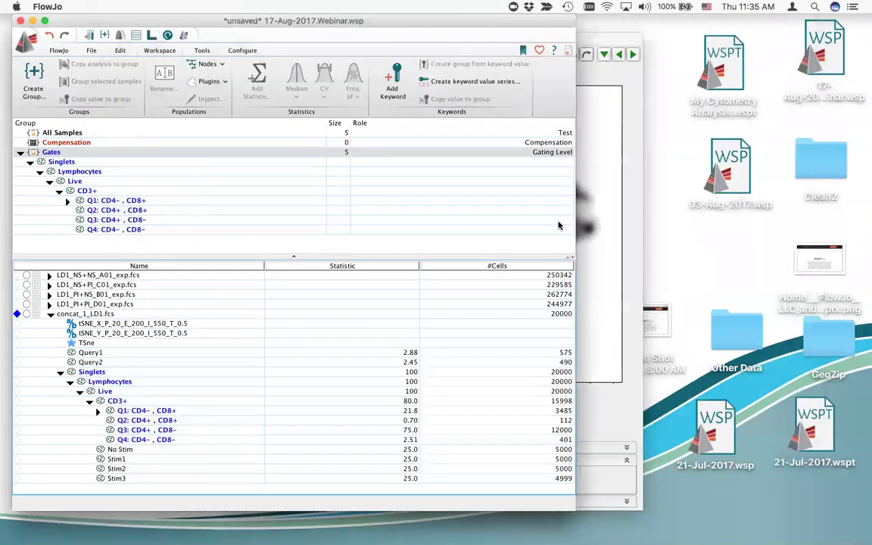
left_click_drag(574, 228, 322, 227)
left_click(401, 66)
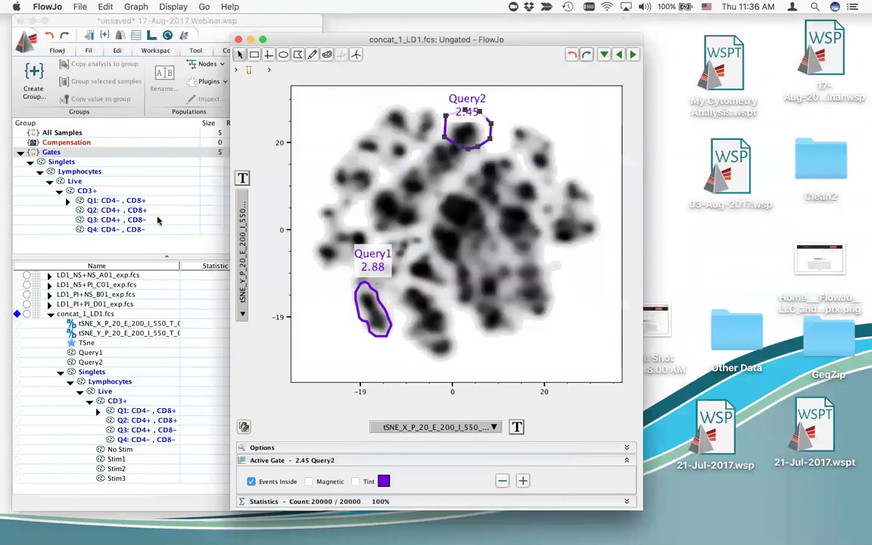
Open the Layout Editor from the workspace and hide the rulers and grid on the blank layout.
left_click(142, 225)
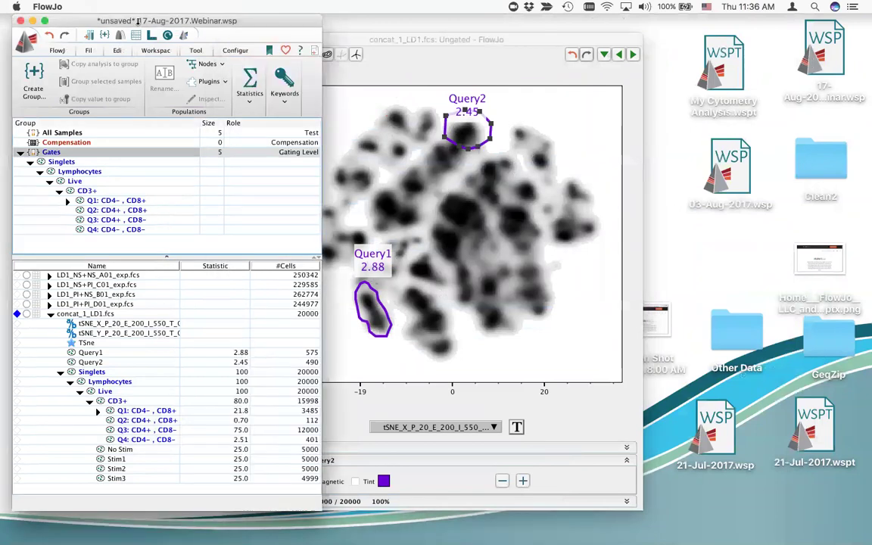
left_click(152, 35)
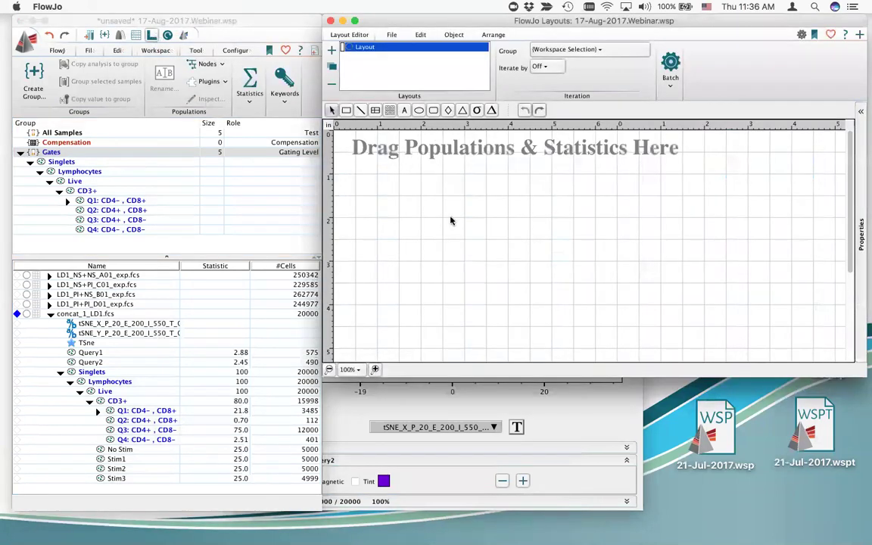
left_click(452, 35)
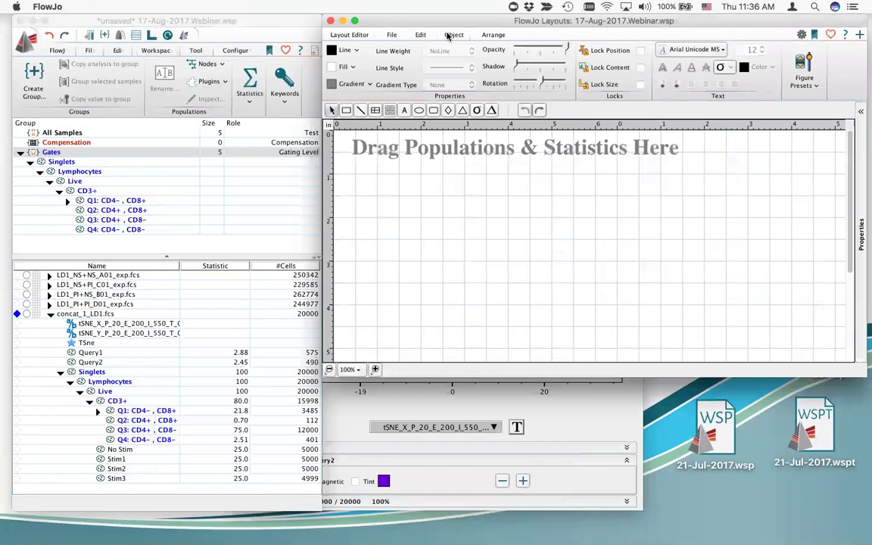
left_click(420, 35)
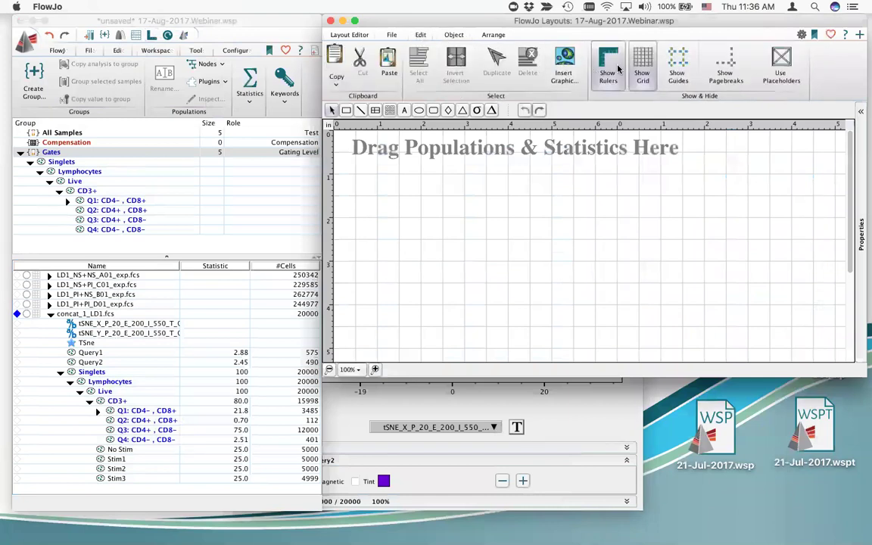
left_click(598, 83)
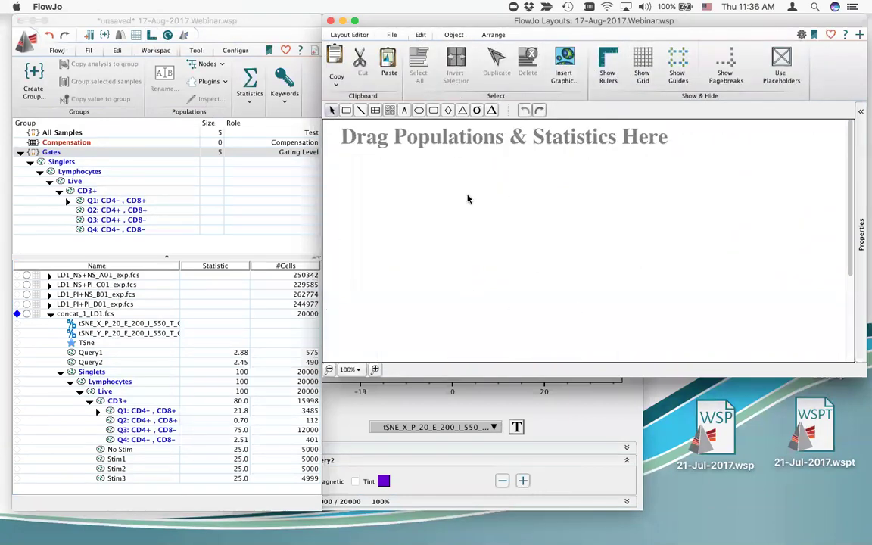
Add the tSNE plot of concat_1_LD1.fcs to the layout and deselect it.
left_click_drag(90, 313, 515, 244)
left_click(648, 318)
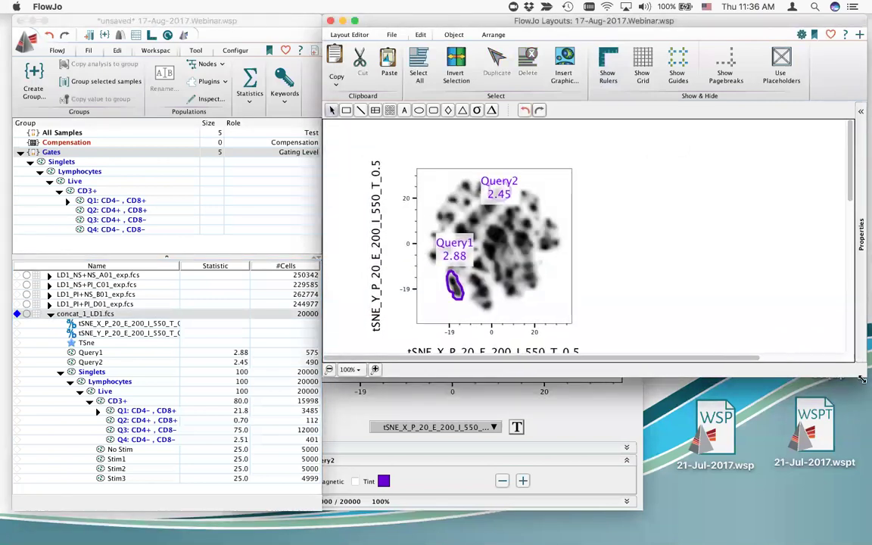
Make the layout window taller, shift the tSNE plot slightly lower on the page and move the window closer to the workspace.
left_click_drag(862, 379, 859, 447)
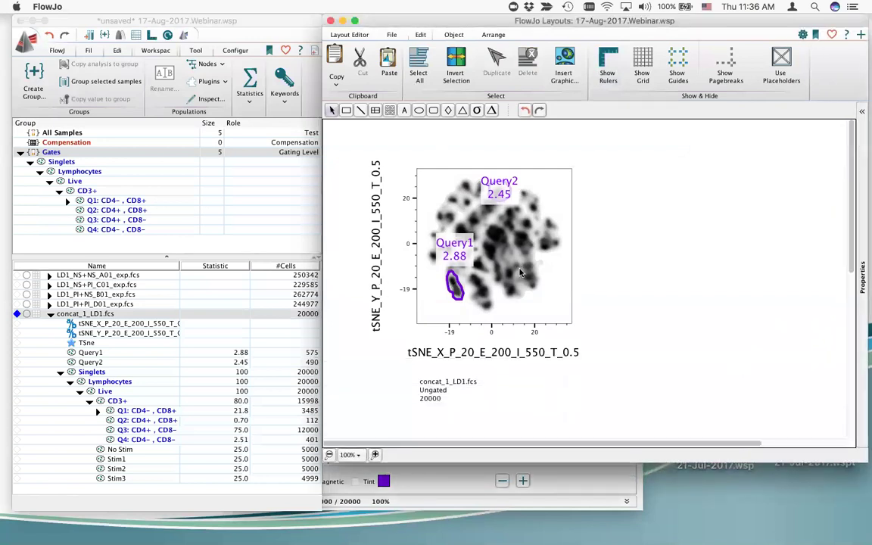
left_click_drag(520, 272, 524, 287)
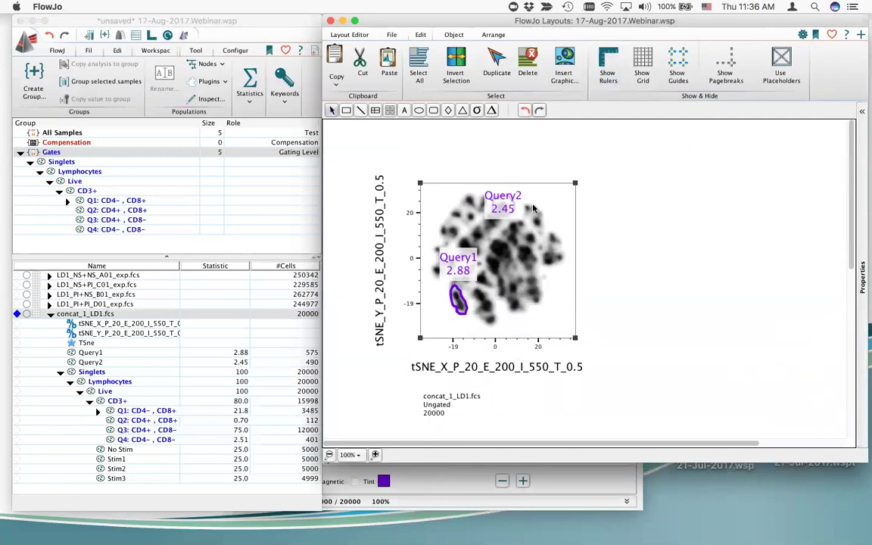
left_click_drag(530, 21, 451, 21)
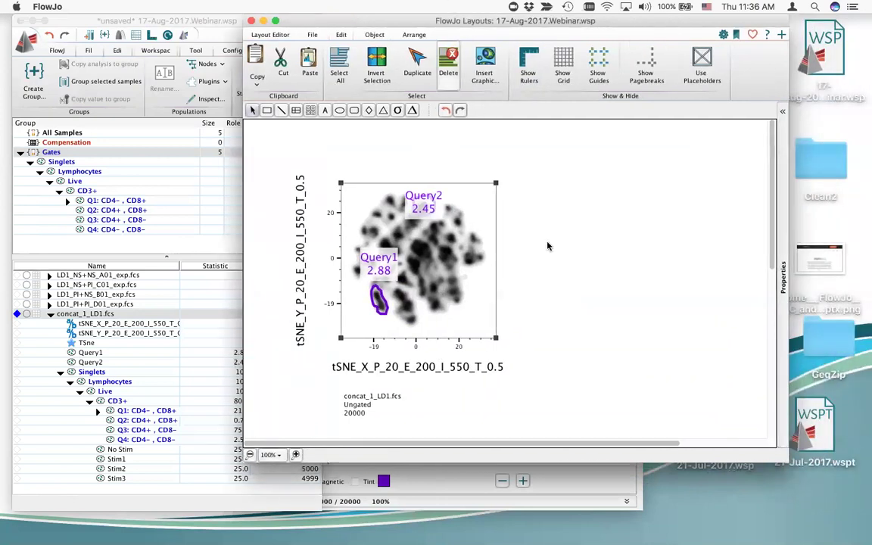
Duplicate the tSNE plot in the layout and place the copy to the right of the original.
right_click(433, 278)
left_click(473, 320)
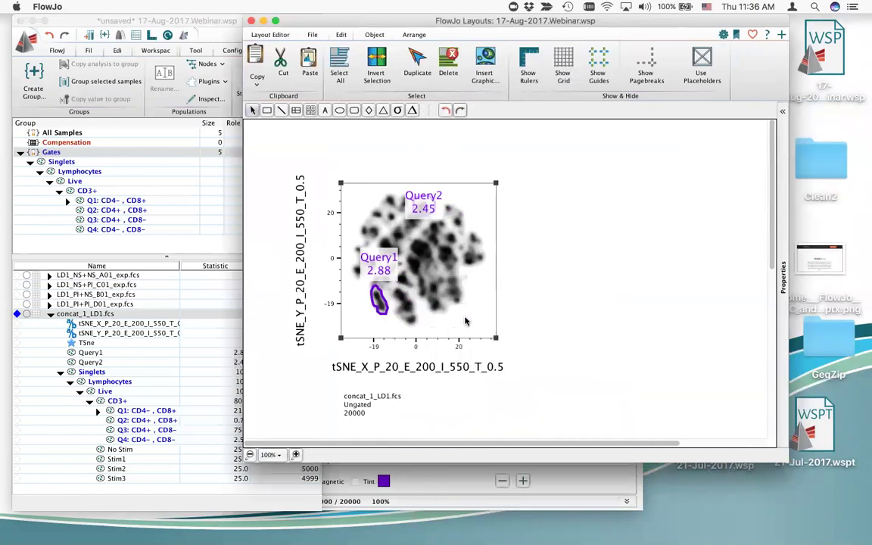
left_click_drag(492, 295, 733, 300)
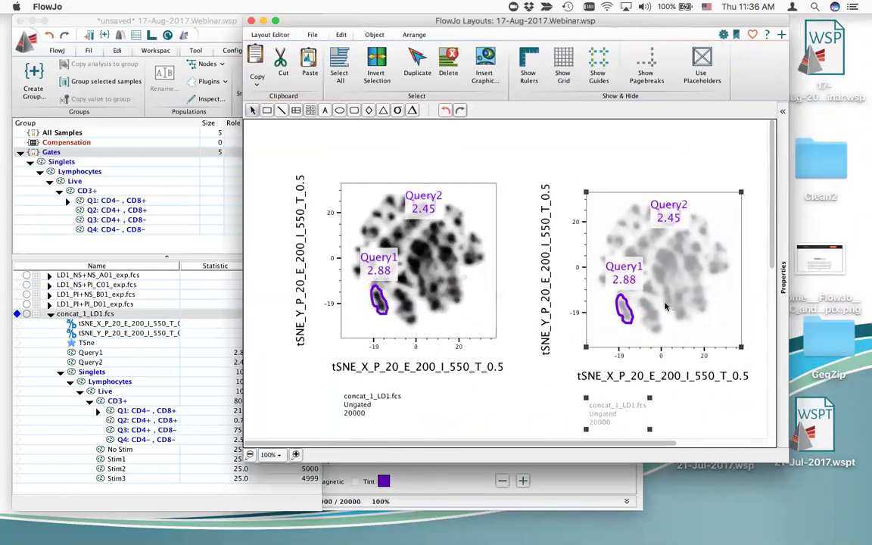
Overlay the Query1 and Query2 populations of concat_1_LD1.fcs on the duplicated tSNE plot.
left_click_drag(94, 354, 600, 237)
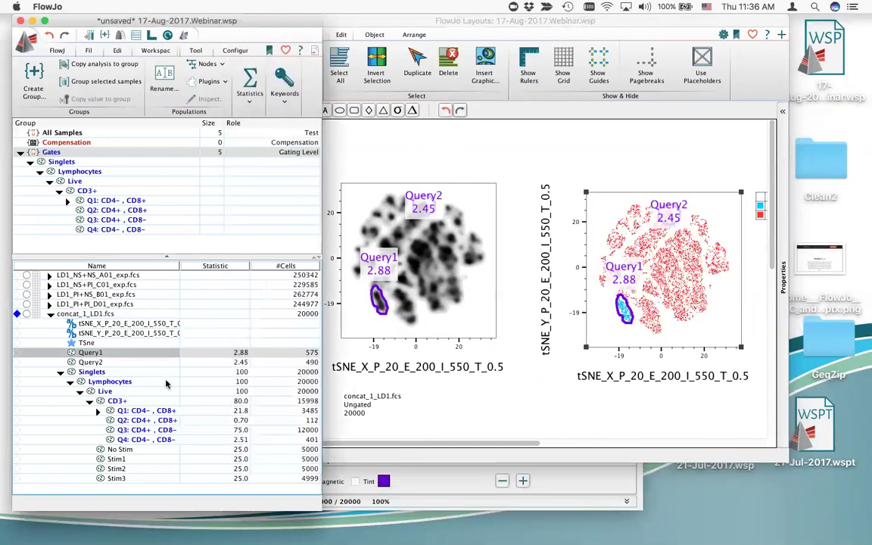
left_click_drag(97, 366, 666, 265)
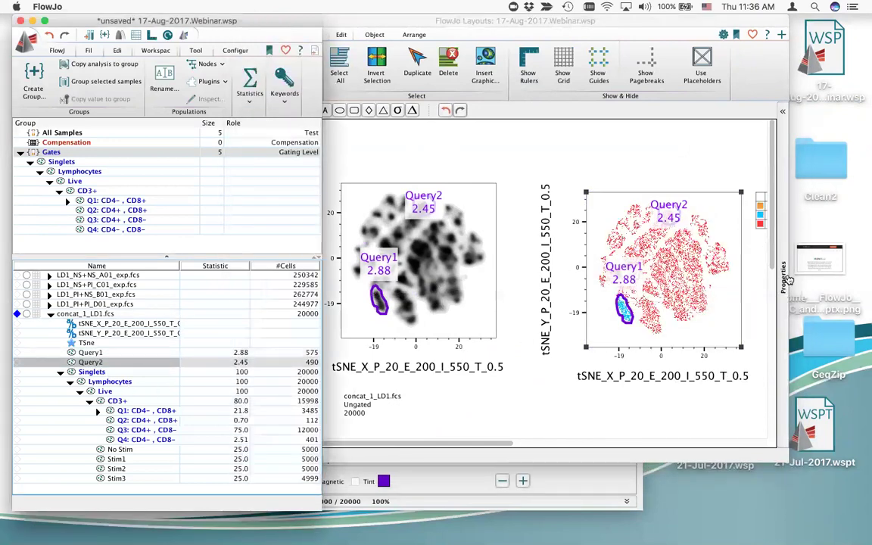
left_click(488, 450)
left_click_drag(499, 444, 612, 446)
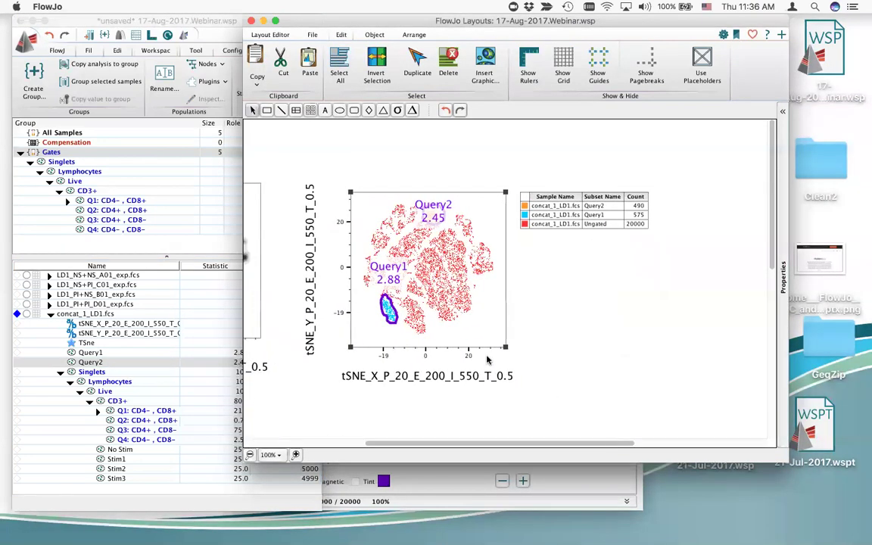
double_click(422, 300)
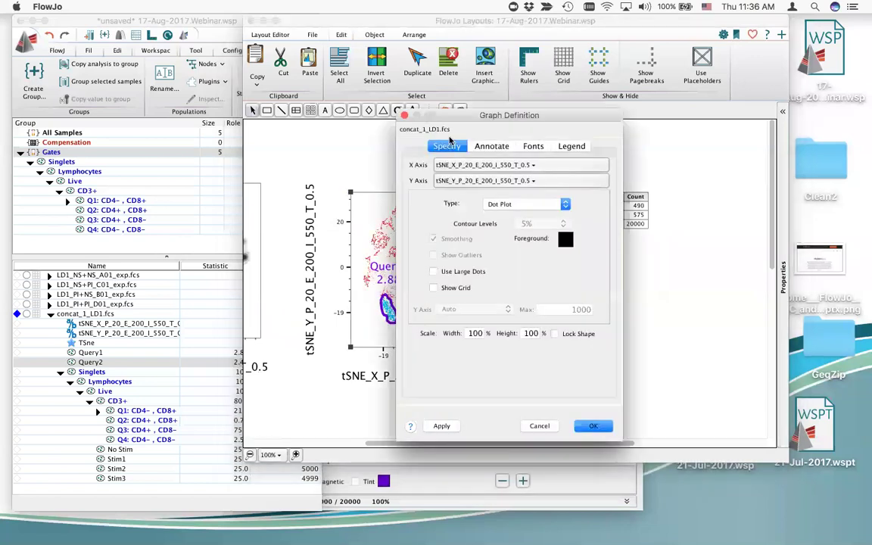
left_click_drag(468, 120, 602, 122)
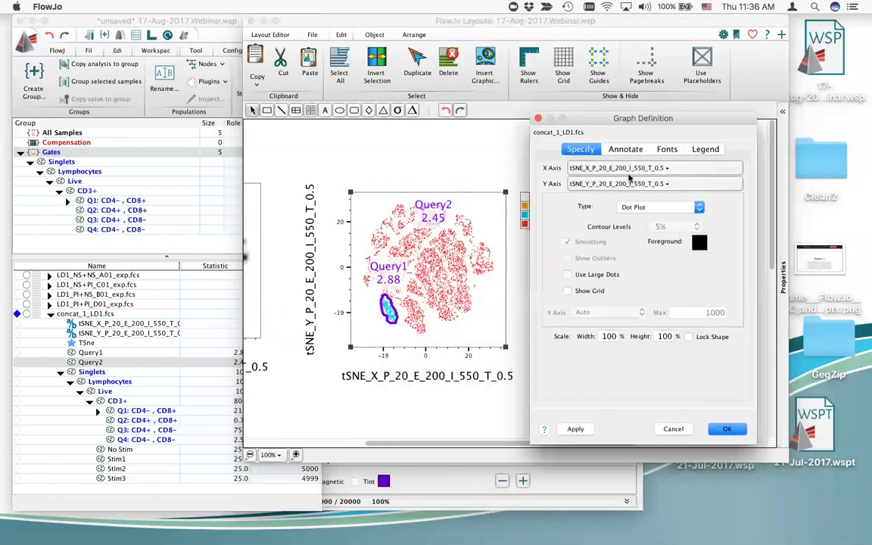
left_click(538, 119)
Change the overlay tSNE plot's type to Contour Plot in its properties and apply it.
right_click(490, 244)
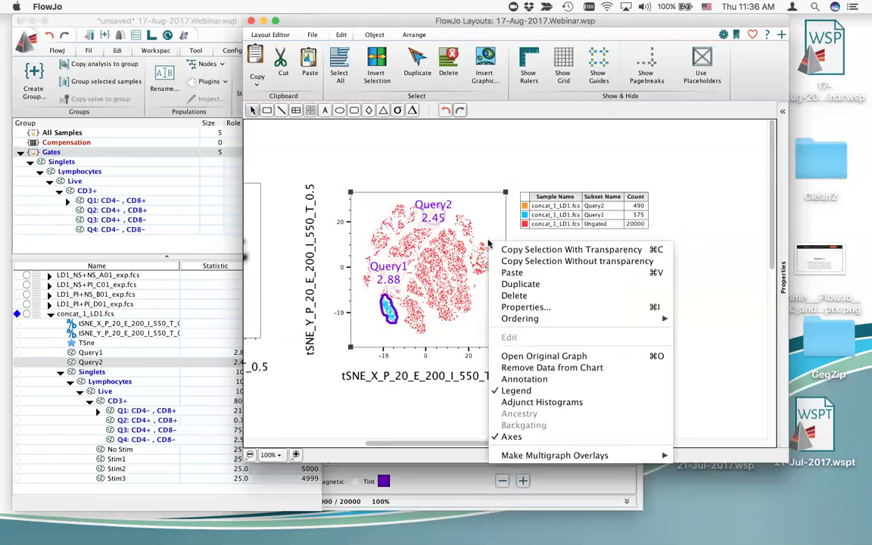
left_click(528, 308)
left_click(505, 204)
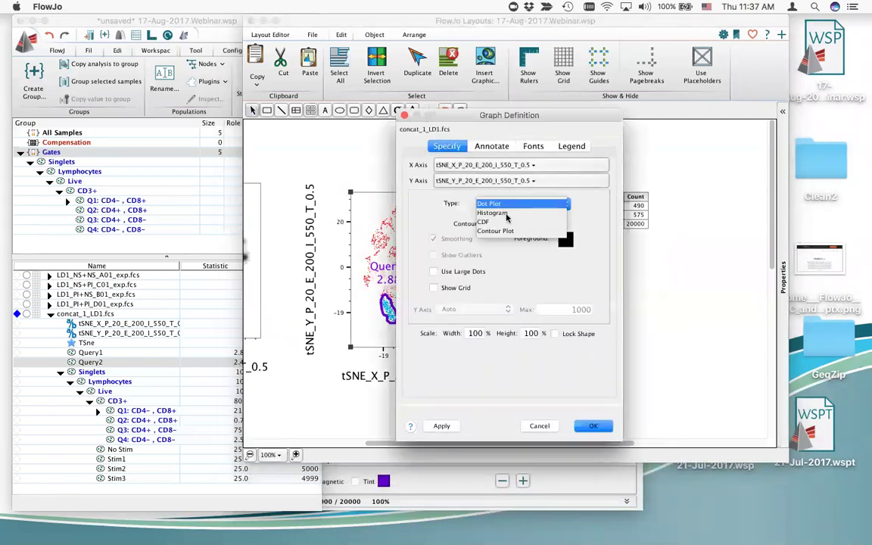
left_click(509, 231)
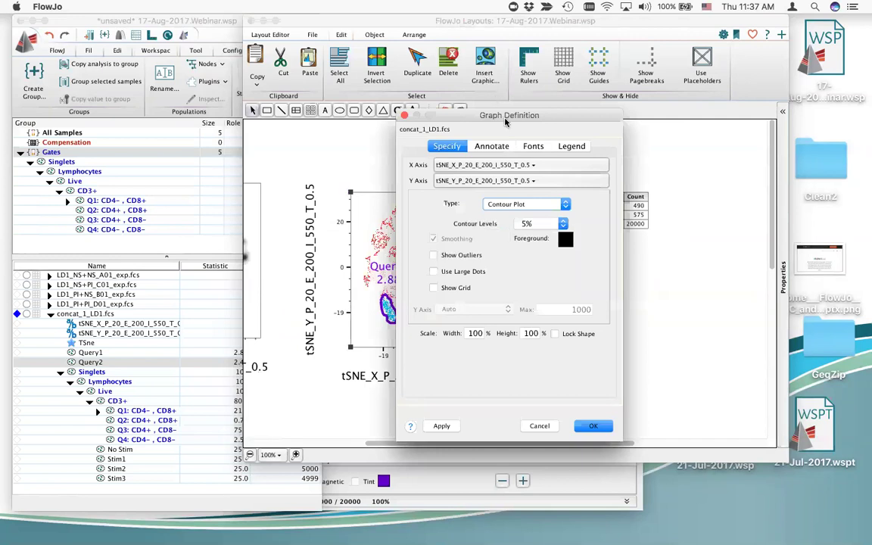
left_click_drag(506, 121, 702, 112)
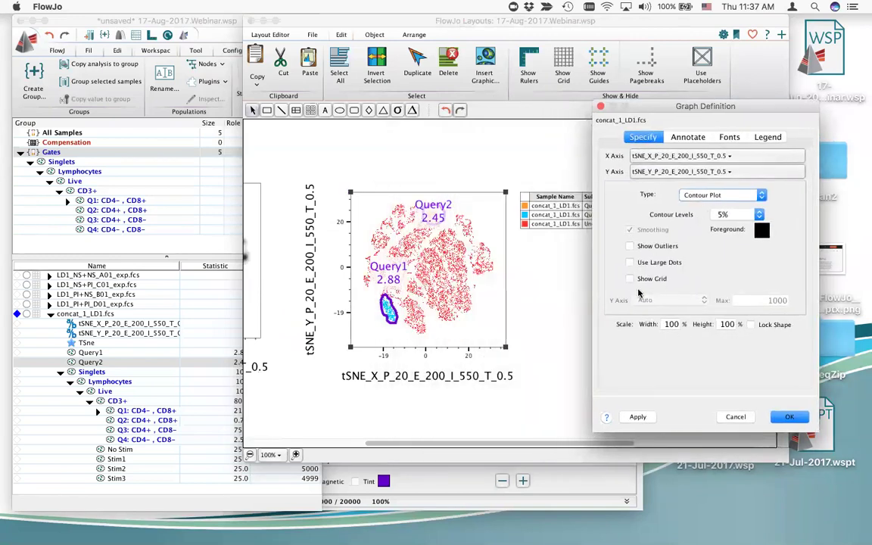
left_click(638, 416)
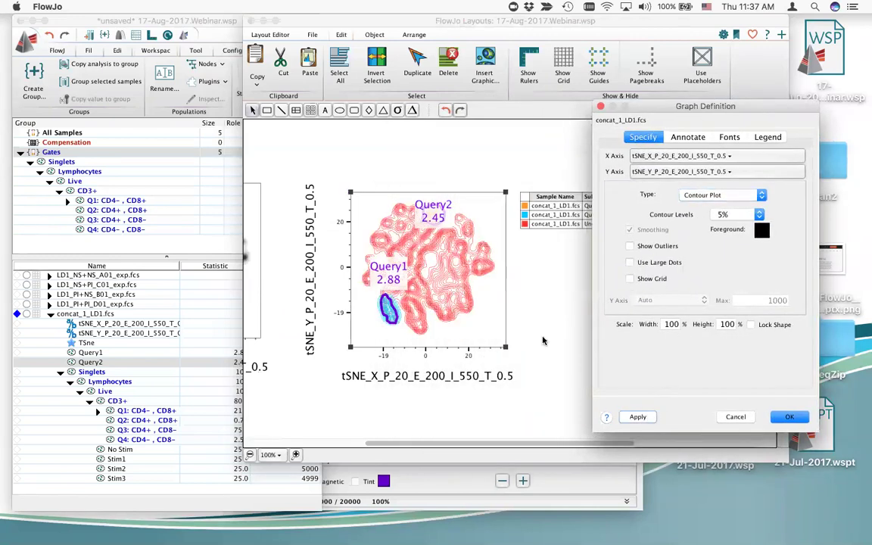
left_click(600, 107)
Change the Query2 colour in the overlay legend to purple.
left_click(523, 206)
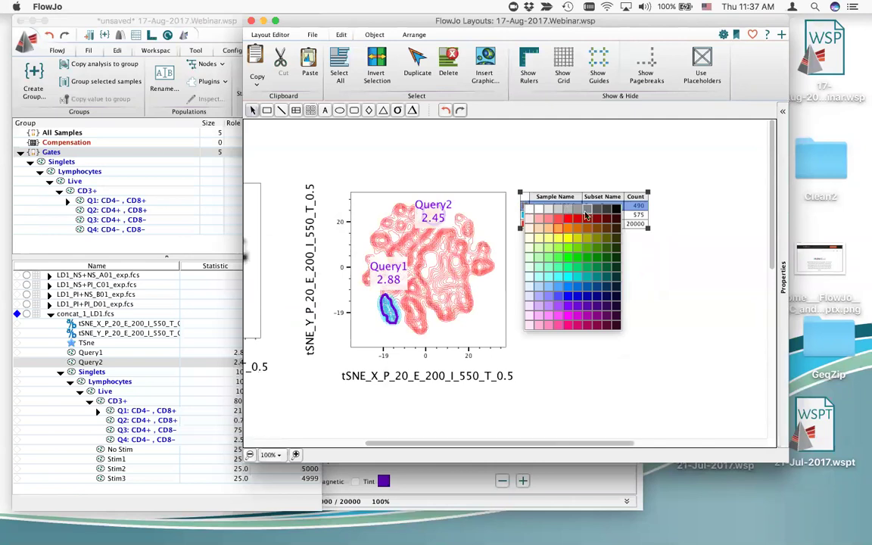
left_click(521, 277)
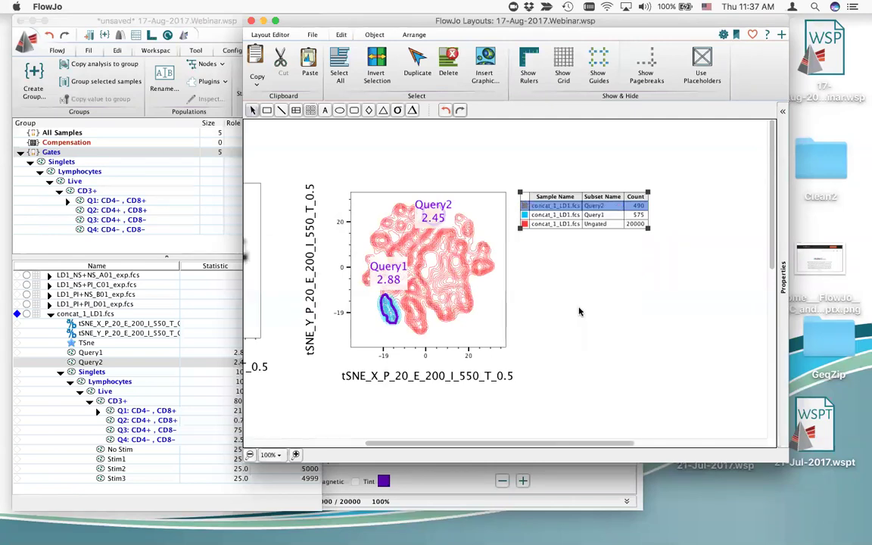
left_click(564, 312)
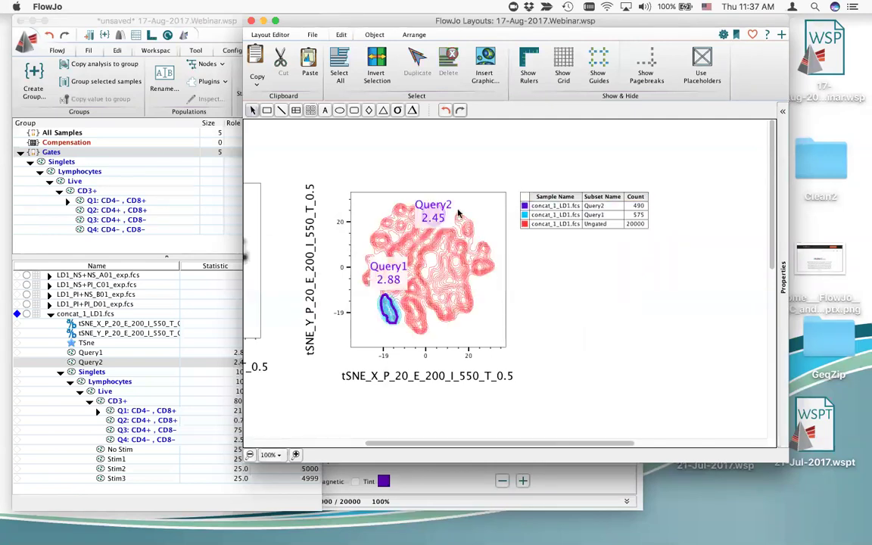
left_click(525, 226)
left_click(545, 264)
Nudge the contour overlay plot up slightly and make multigraph histogram overlays from it.
left_click_drag(450, 263, 445, 251)
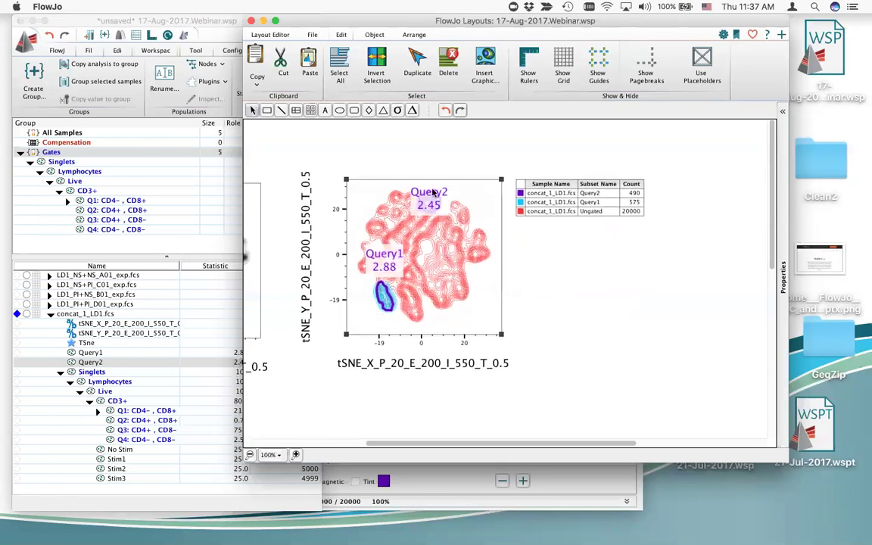
right_click(445, 277)
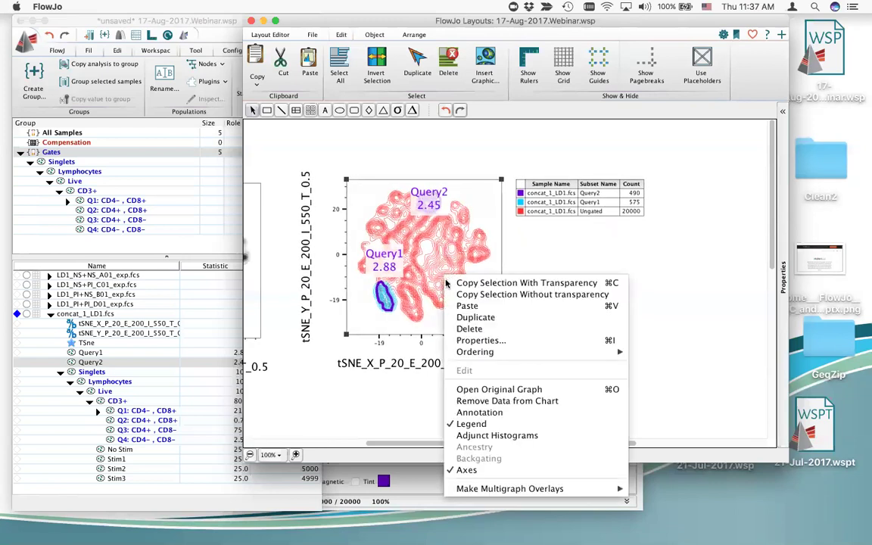
mouse_move(535, 491)
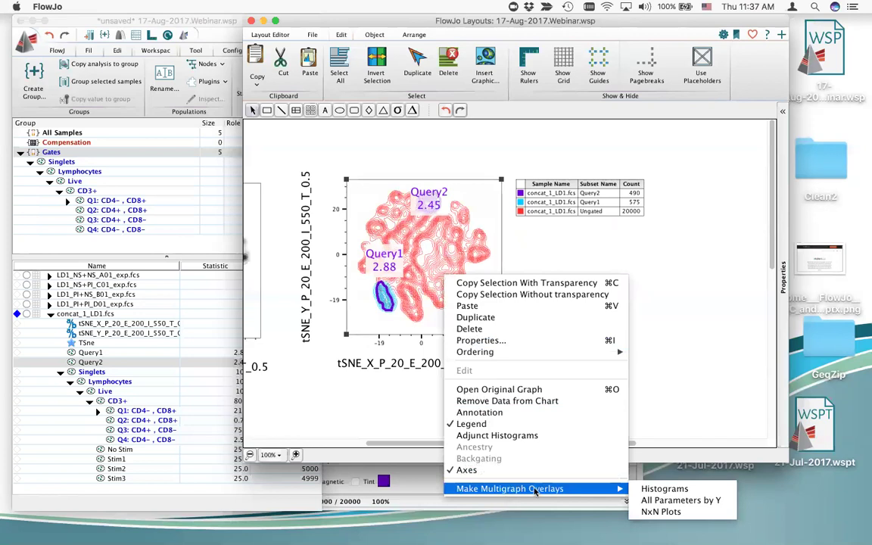
left_click(663, 492)
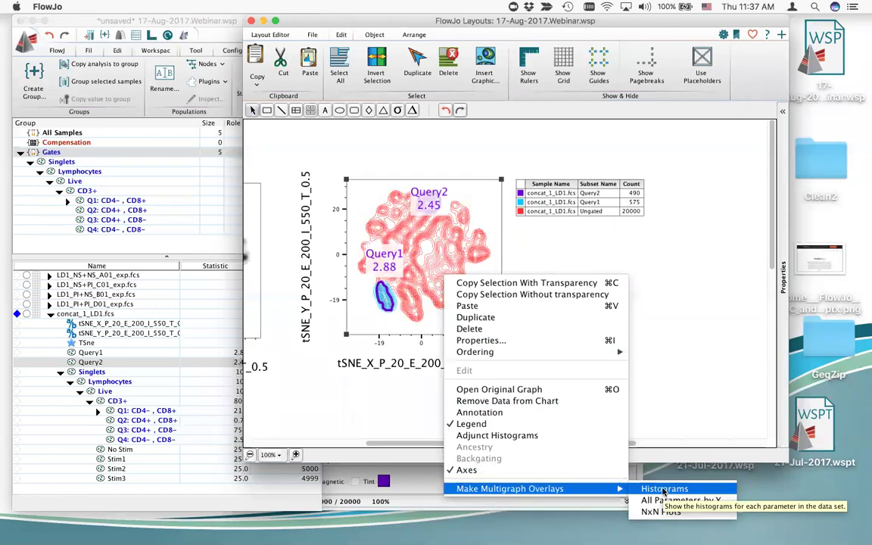
left_click(663, 490)
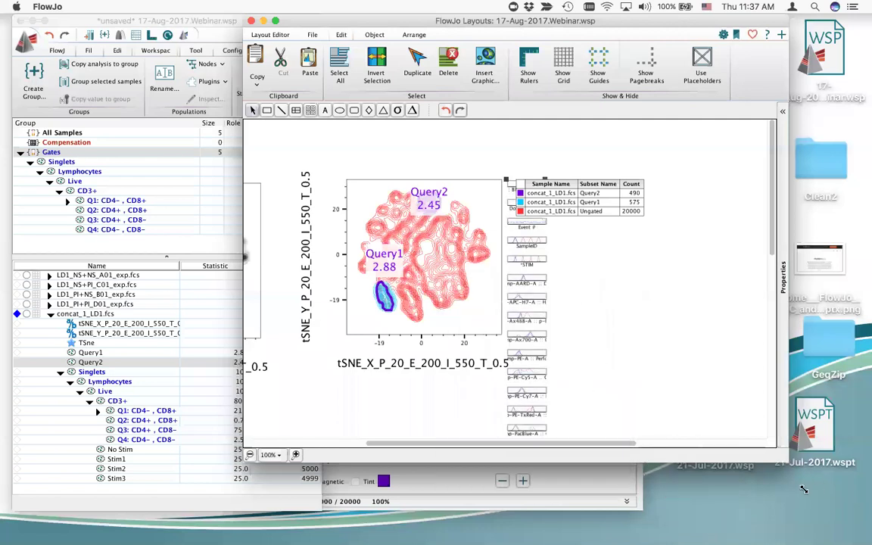
Enlarge the layout window, move the legend above the contour plot and widen the histogram overlays beside it.
left_click_drag(804, 490, 859, 527)
left_click(510, 174)
left_click_drag(510, 174, 488, 162)
left_click_drag(434, 140, 356, 123)
left_click(545, 185)
left_click_drag(542, 180, 789, 145)
Remove Event #, DownsampleDP, Ax647-A :: Blank, SampleID, *STIM and Comp-AARD-A :: Dead from the histogram overlays.
right_click(617, 225)
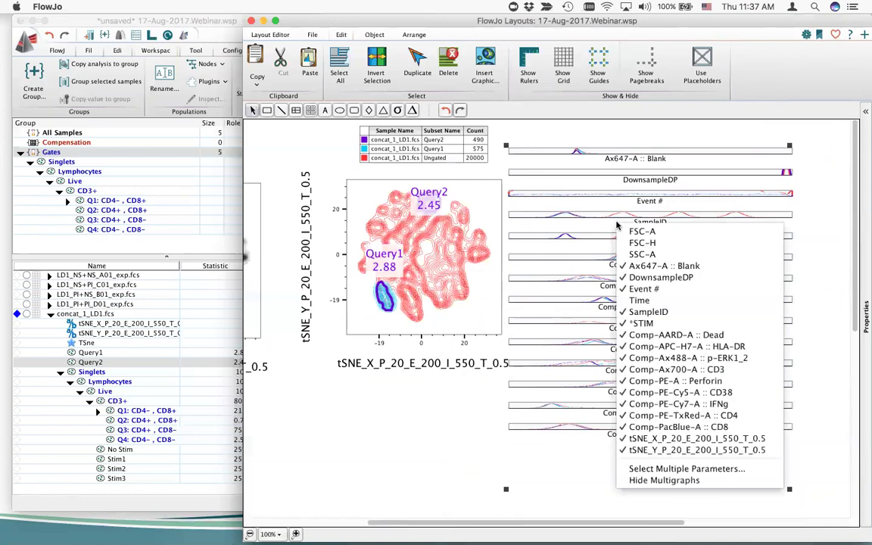
left_click(643, 288)
right_click(626, 206)
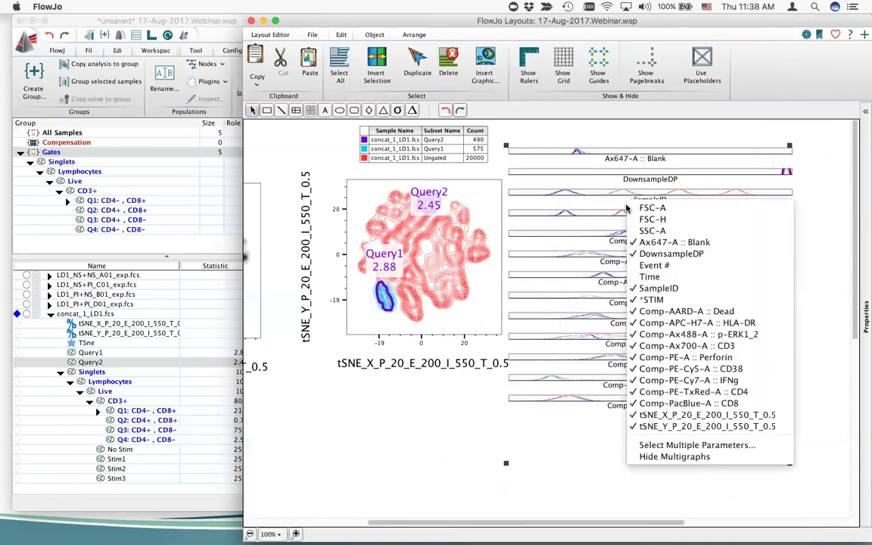
left_click(660, 254)
right_click(642, 197)
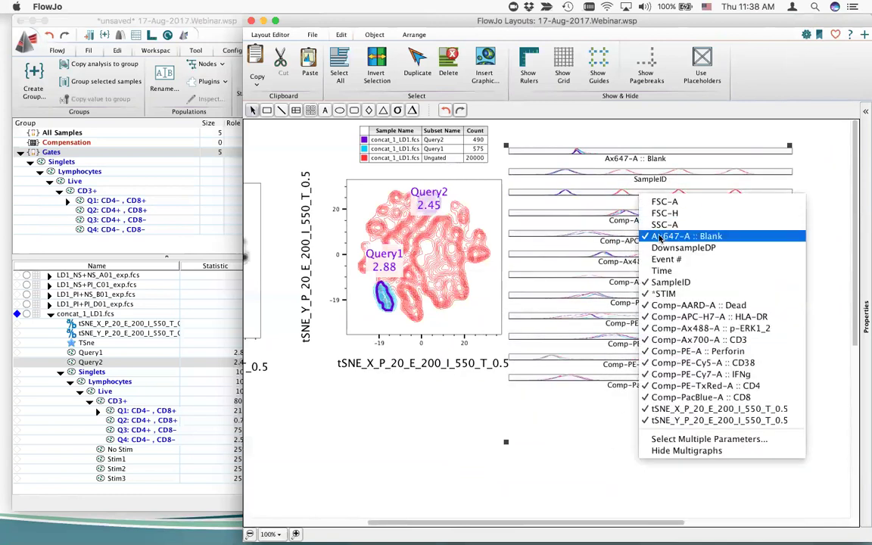
left_click(666, 236)
right_click(652, 198)
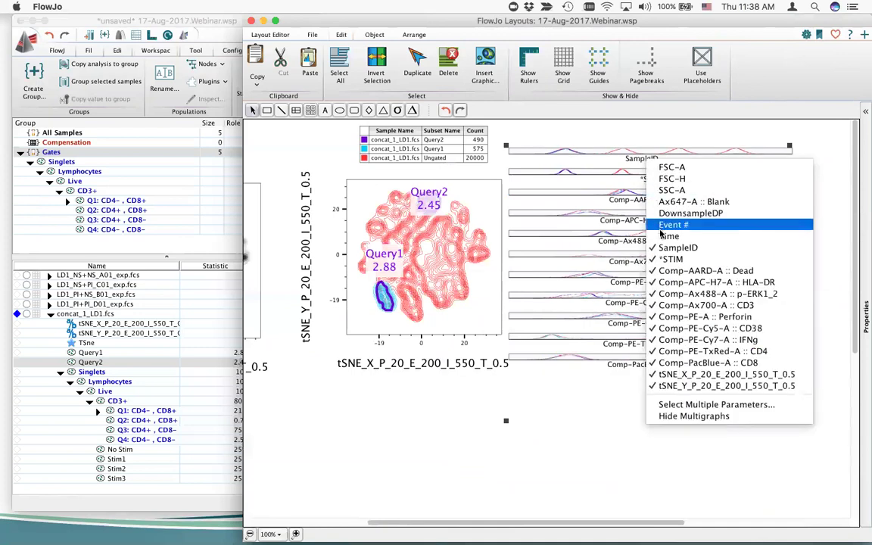
left_click(664, 248)
right_click(593, 201)
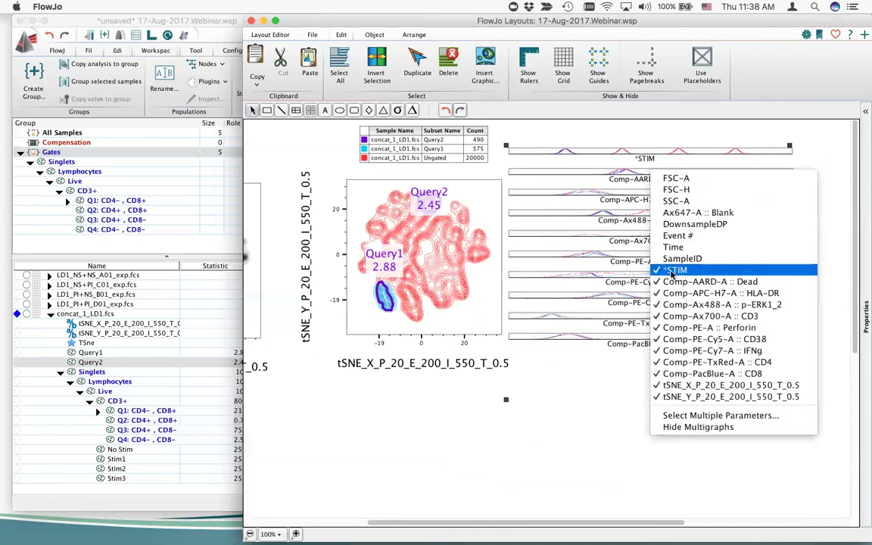
left_click(606, 259)
right_click(581, 176)
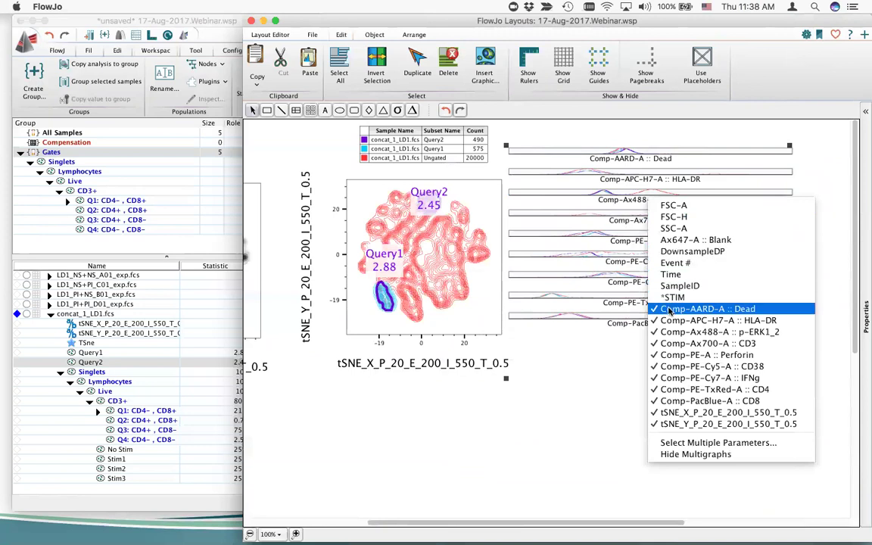
left_click(670, 310)
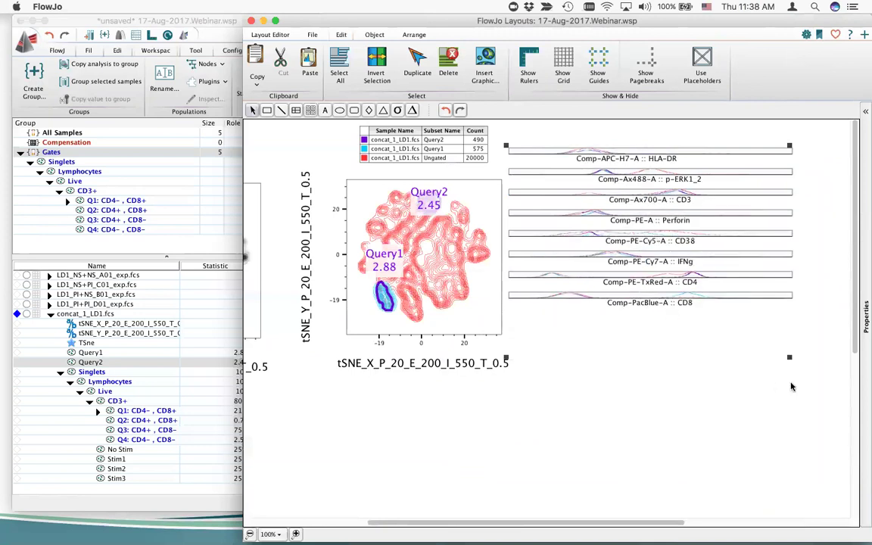
Stretch the histogram overlays taller and shift them slightly away from the contour plot.
left_click_drag(787, 355, 774, 469)
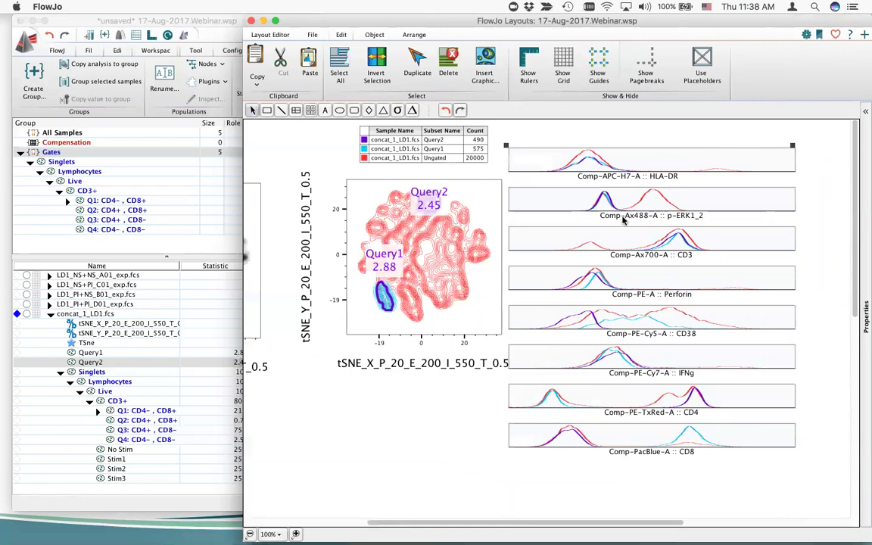
left_click_drag(590, 203, 603, 202)
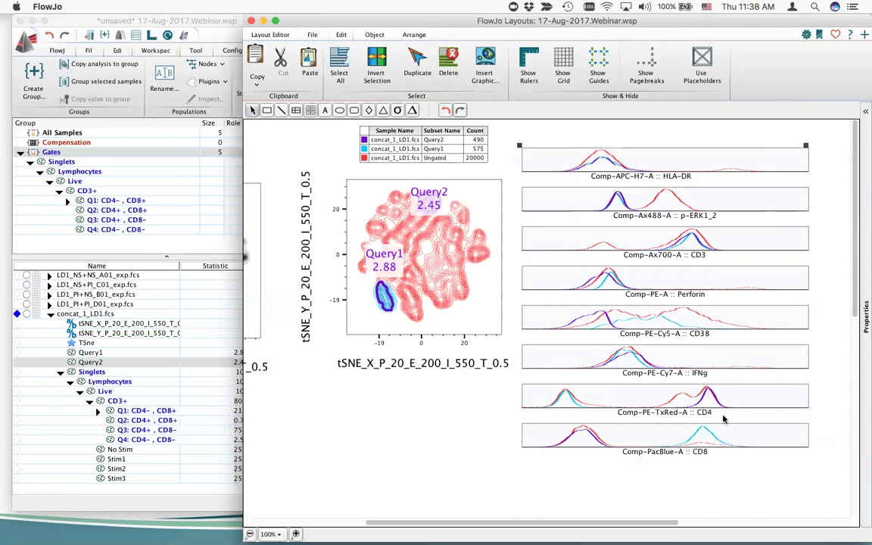
Select the contour plot, move the layout window aside and place the tSNE gating plot window next to it.
left_click(428, 206)
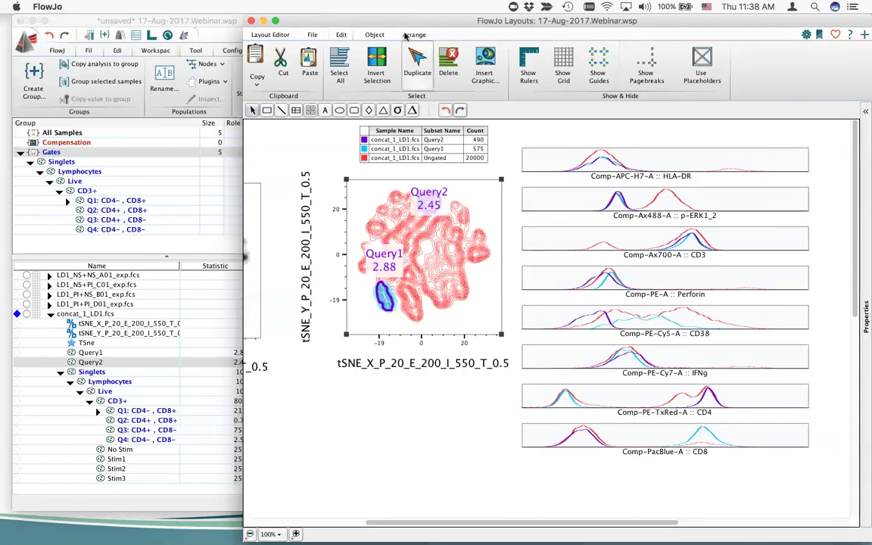
left_click_drag(406, 22, 561, 21)
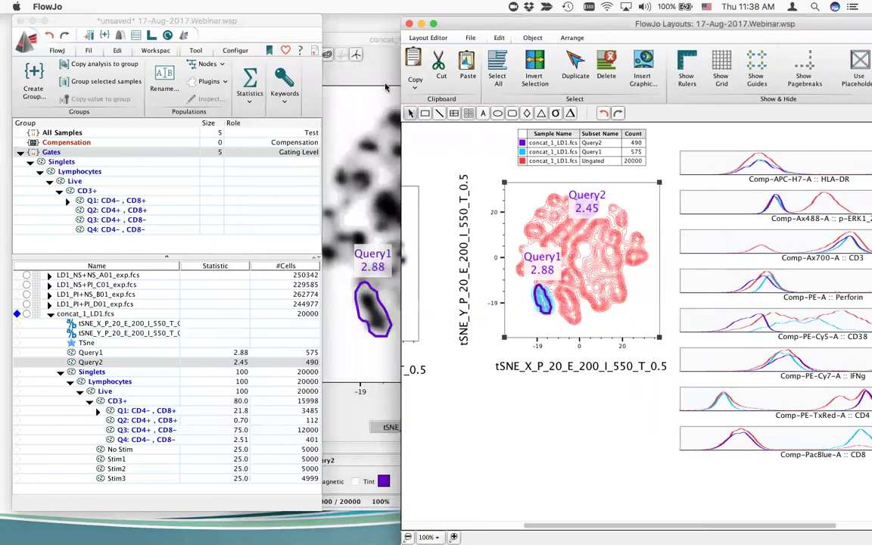
left_click(383, 72)
left_click_drag(383, 72, 144, 91)
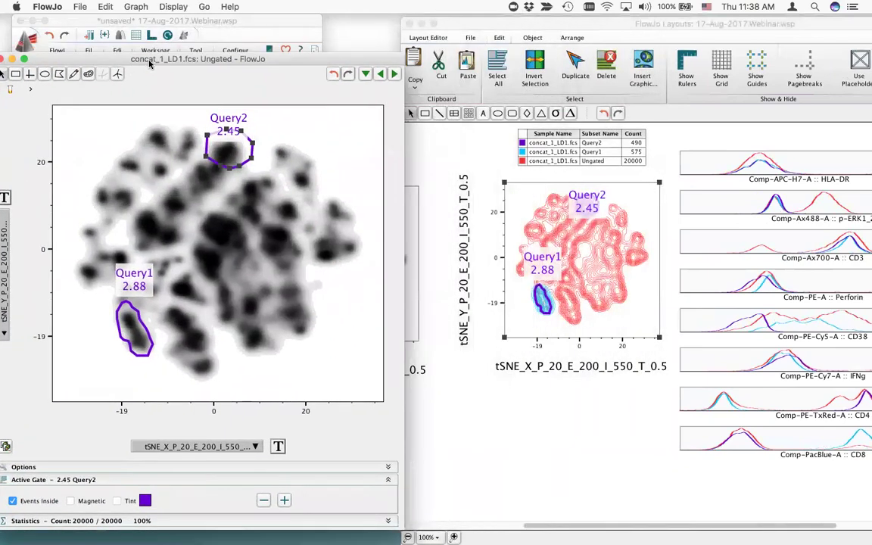
Move the Query2 gate onto the lower-right and far-right tSNE clusters in turn, comparing the histogram overlays in the layout.
scroll(551, 422, "down", 3)
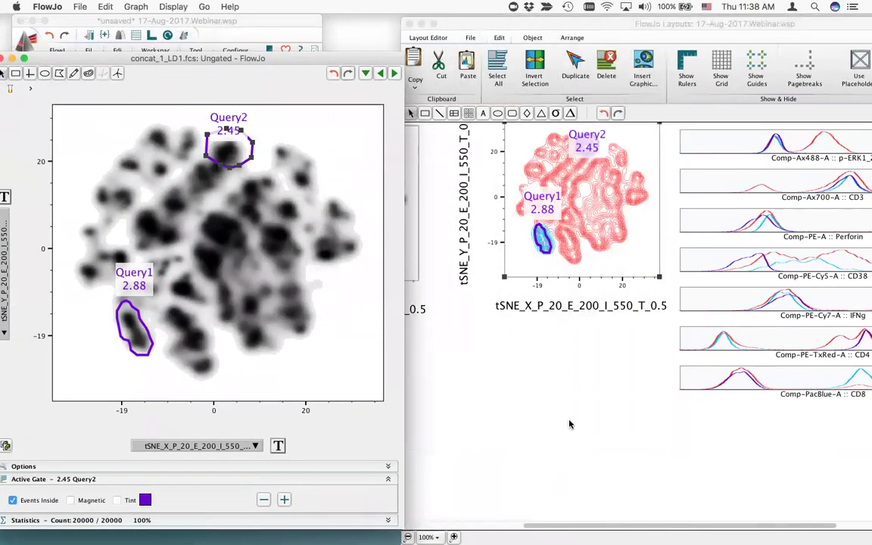
left_click(564, 24)
left_click_drag(563, 24, 576, 30)
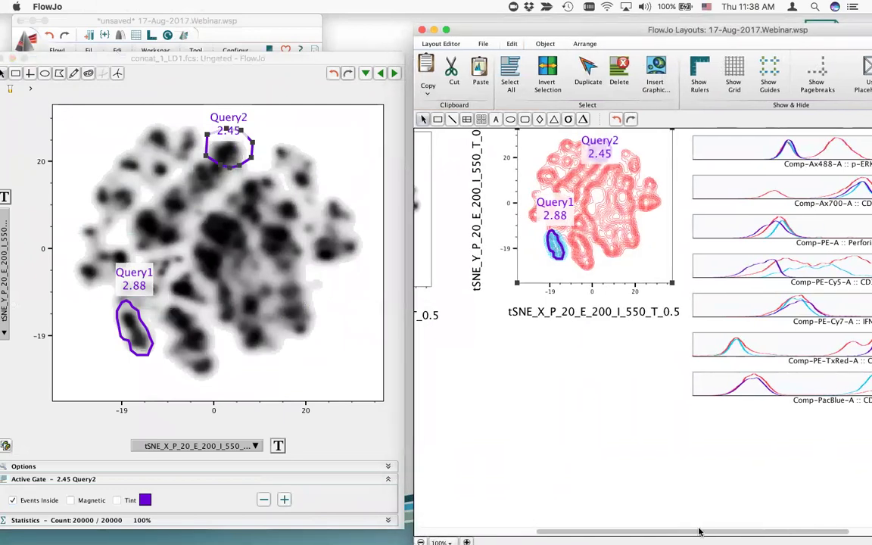
left_click_drag(707, 532, 787, 532)
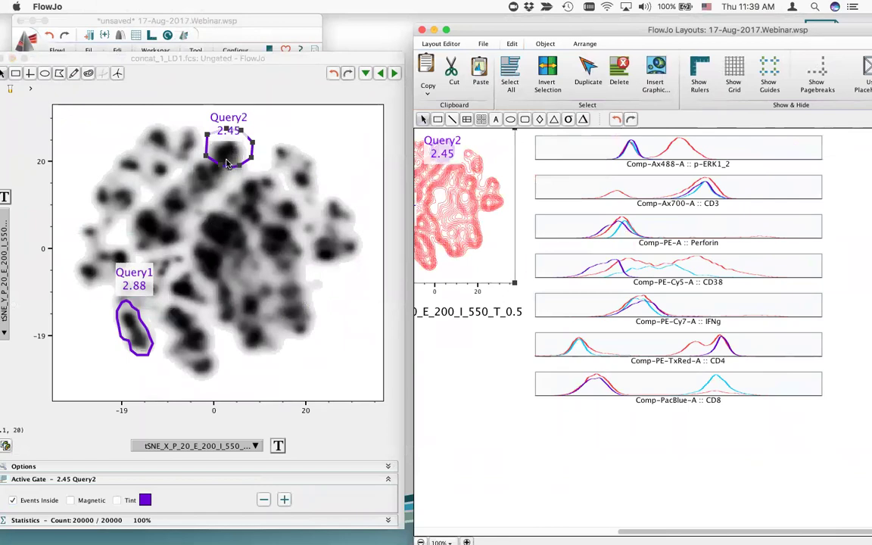
left_click_drag(225, 159, 296, 333)
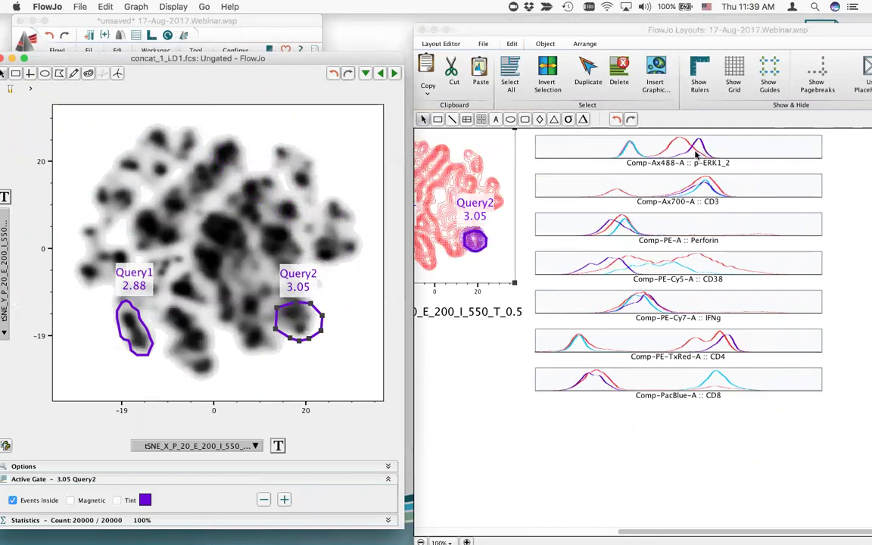
left_click_drag(301, 318, 331, 250)
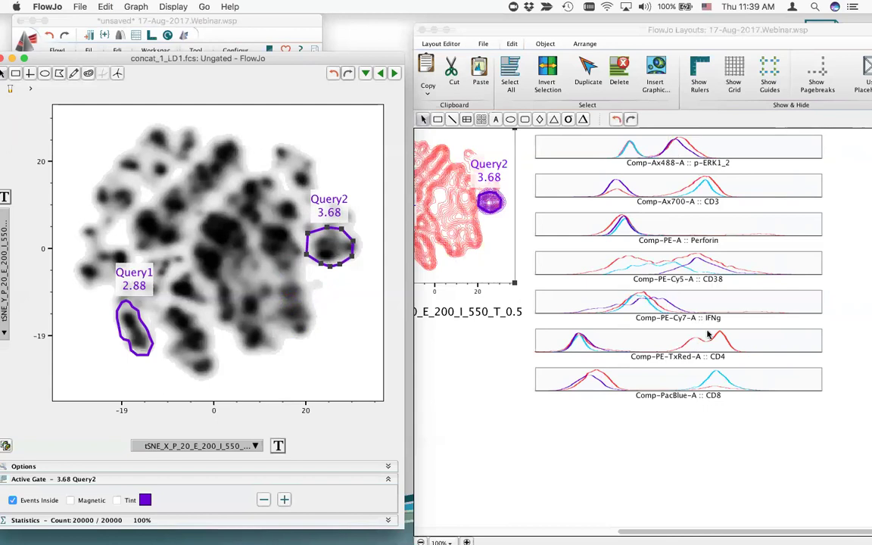
scroll(699, 324, "up", 3)
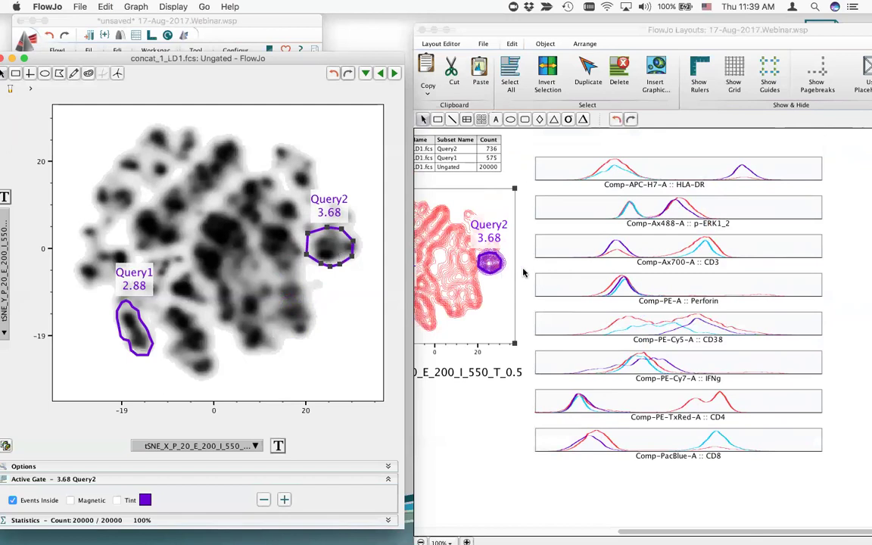
Reposition and widen the layout window so that both tSNE plots and the histogram overlays fit in view.
left_click(449, 435)
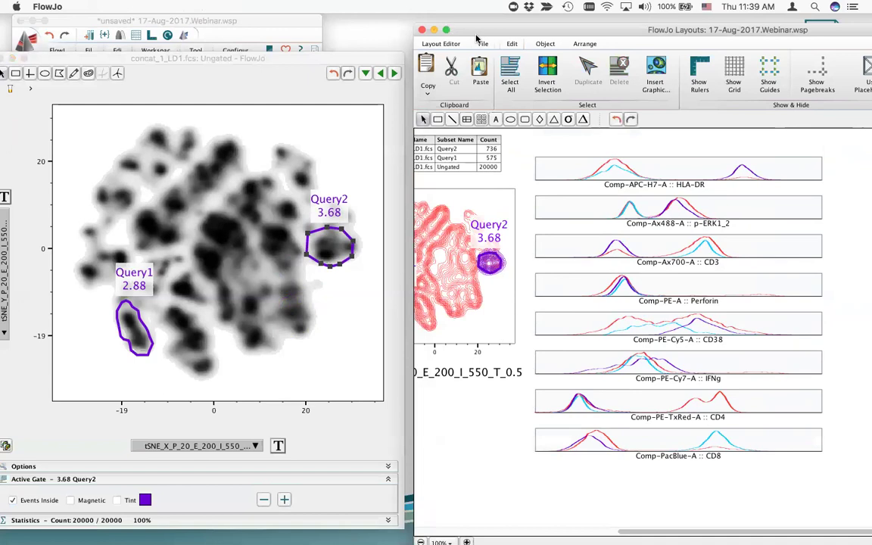
left_click_drag(477, 36, 330, 27)
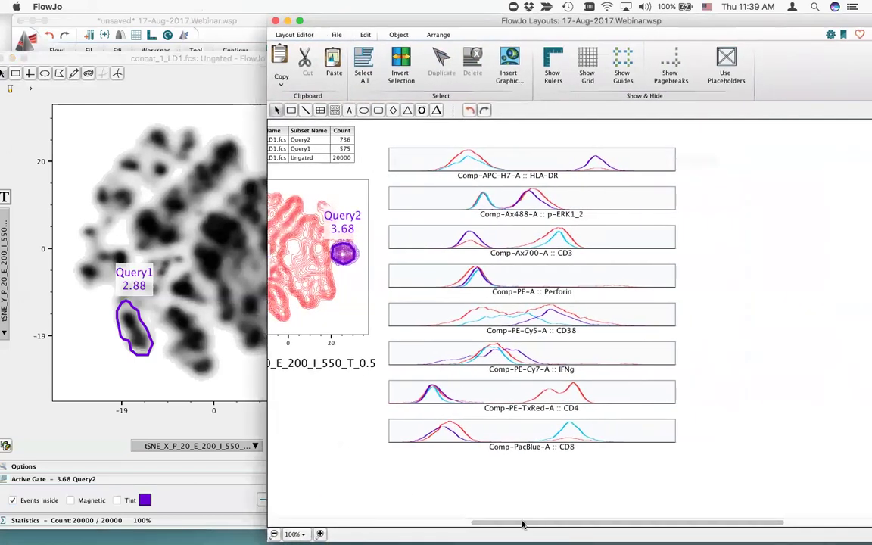
left_click_drag(522, 524, 296, 432)
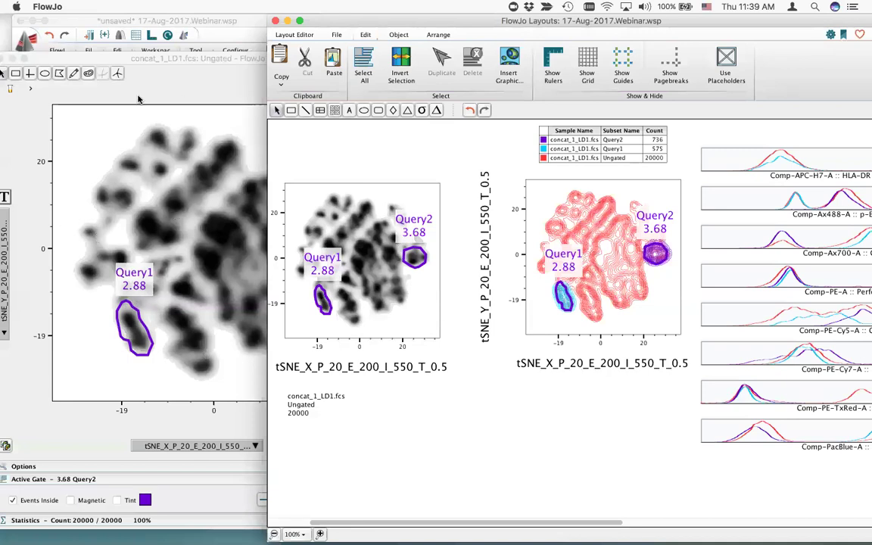
left_click(72, 328)
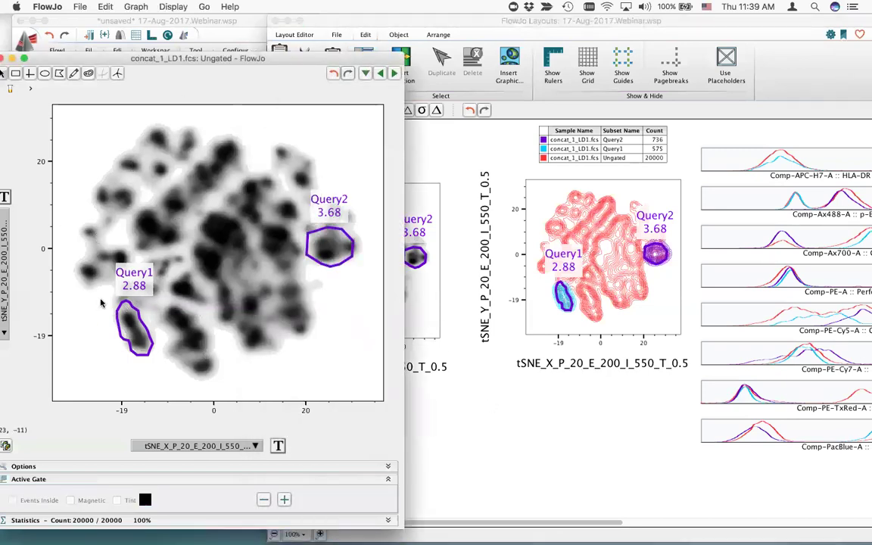
left_click(342, 303)
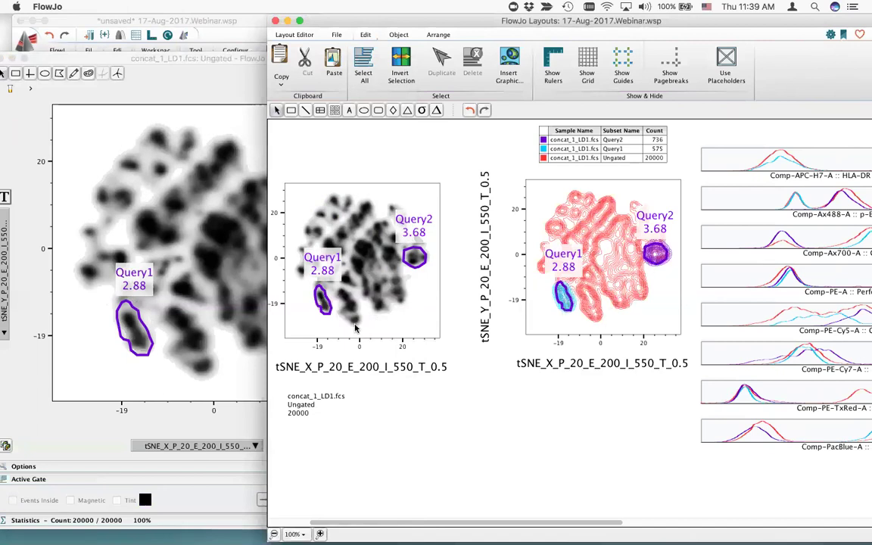
right_click(591, 273)
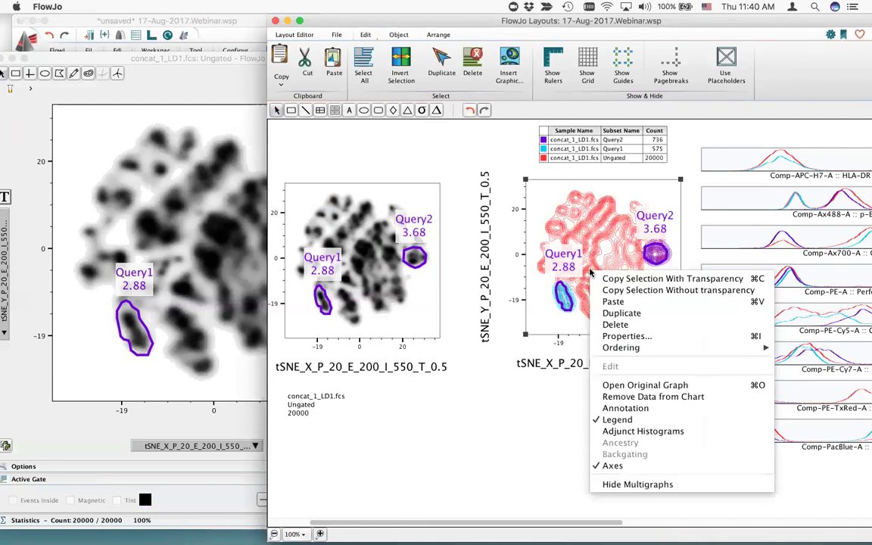
left_click(717, 485)
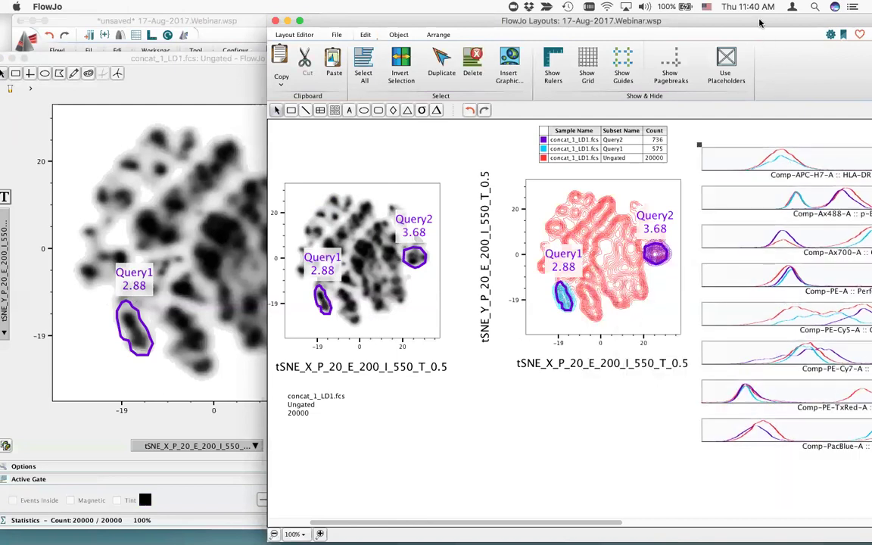
left_click_drag(761, 23, 640, 23)
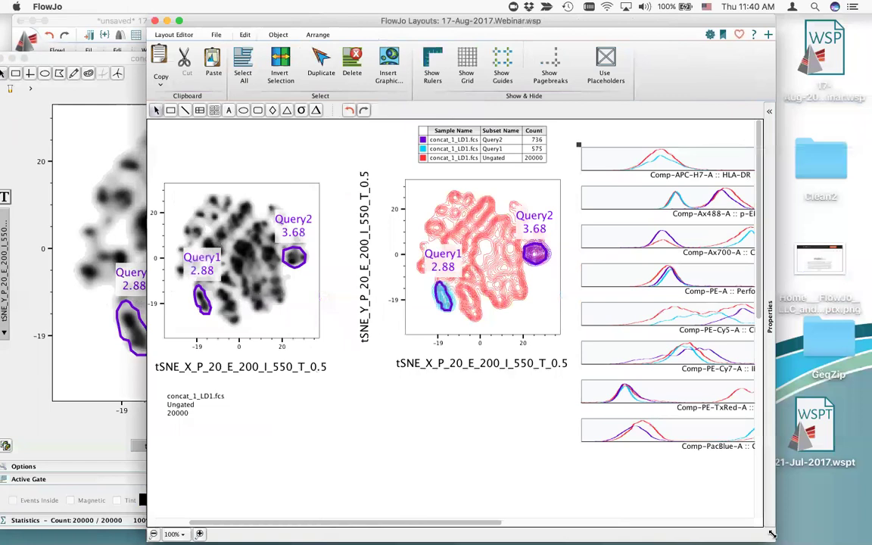
left_click_drag(774, 532, 869, 532)
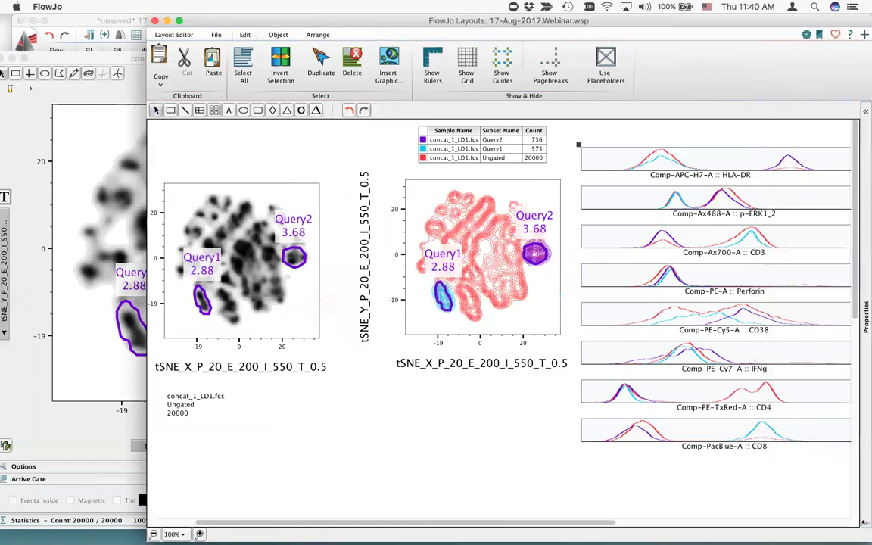
Move the Query2 gate onto the small isolated cluster at the upper left of the tSNE map, fine-tuning its position.
left_click(78, 313)
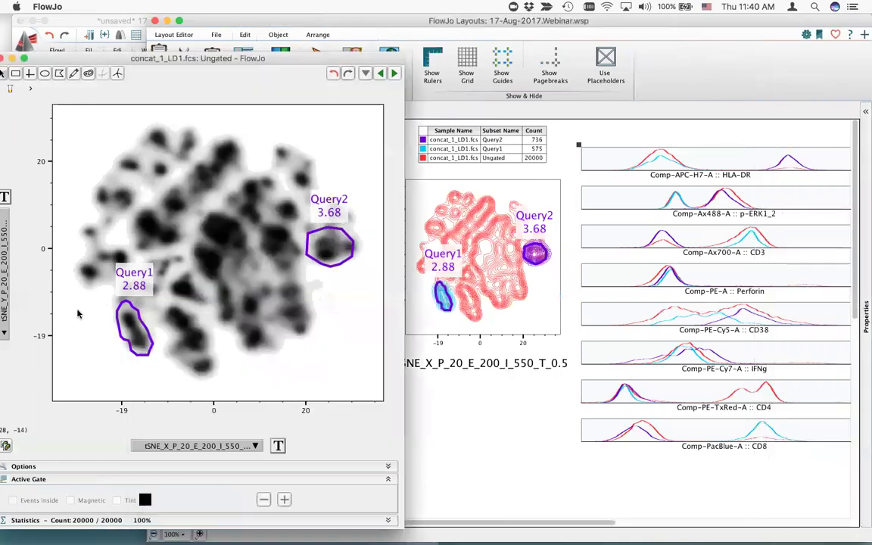
left_click(336, 251)
left_click_drag(328, 247, 169, 176)
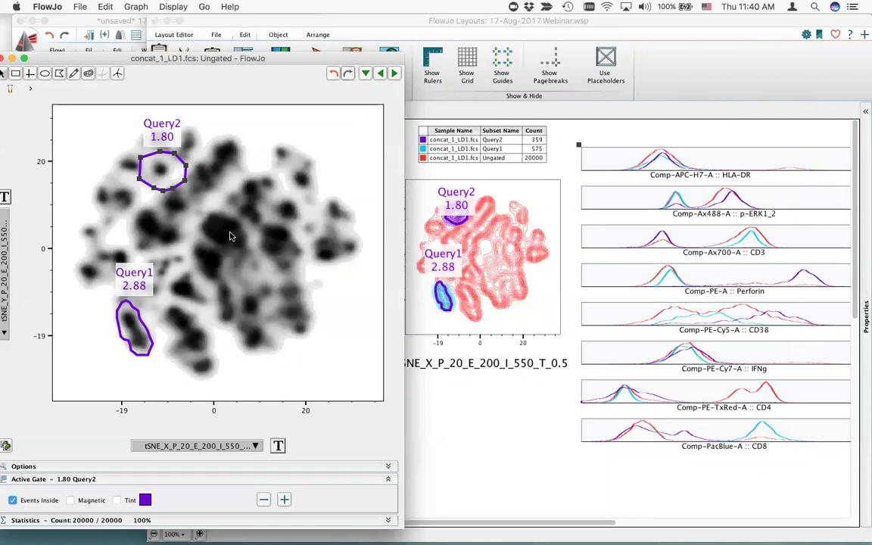
left_click_drag(160, 169, 127, 161)
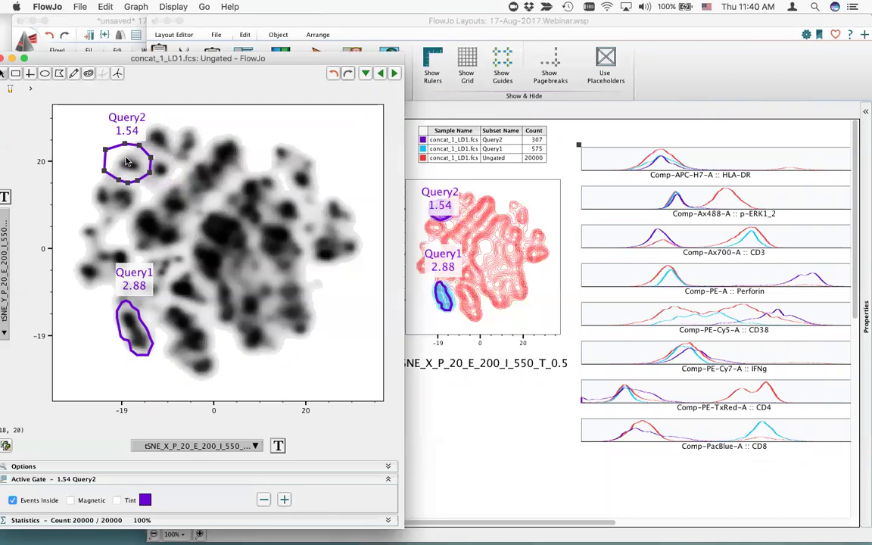
mouse_move(127, 162)
left_mouse_down()
mouse_move(167, 168)
mouse_move(125, 161)
left_mouse_up()
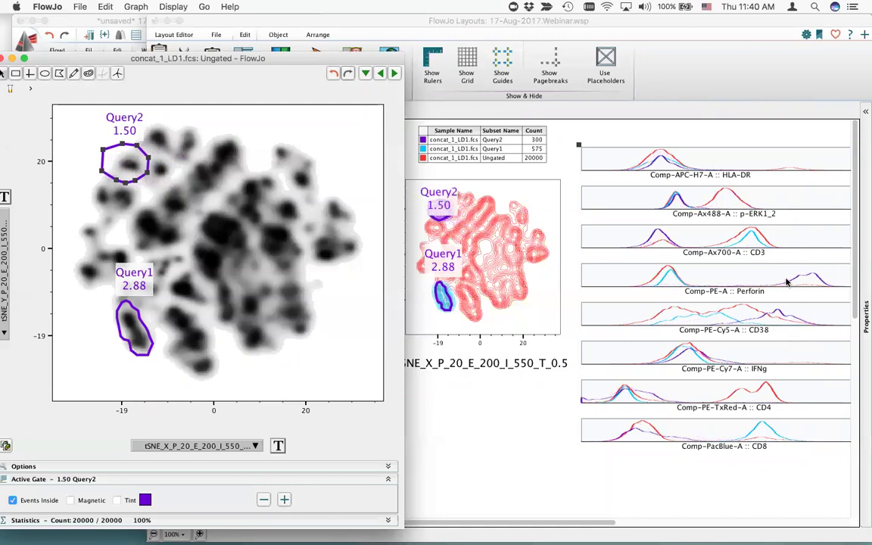
mouse_move(133, 171)
left_mouse_down()
mouse_move(161, 177)
mouse_move(138, 167)
mouse_move(146, 166)
mouse_move(163, 180)
mouse_move(148, 175)
mouse_move(142, 170)
mouse_move(184, 183)
mouse_move(139, 176)
left_mouse_up()
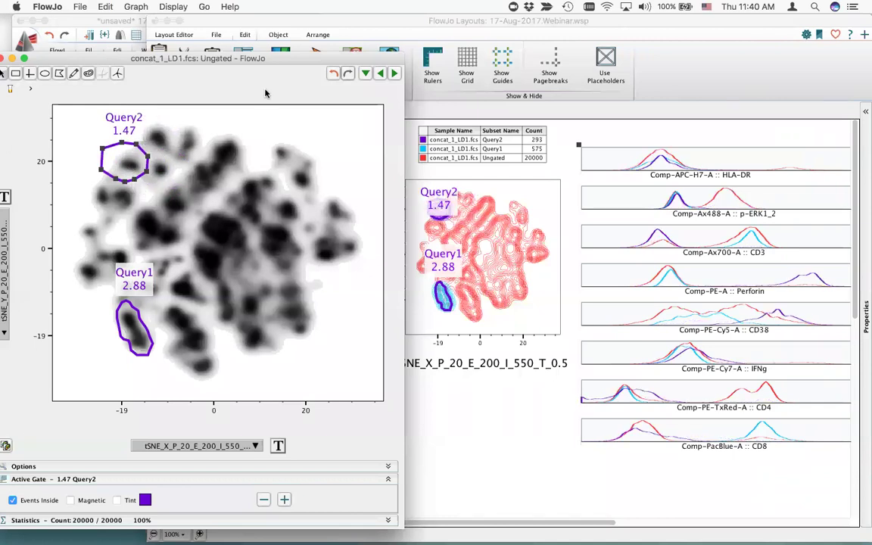
Close the tSNE gating plot and add concat_1_LD1.fcs to the layout as a new plot below the existing ones.
left_click_drag(255, 59, 535, 59)
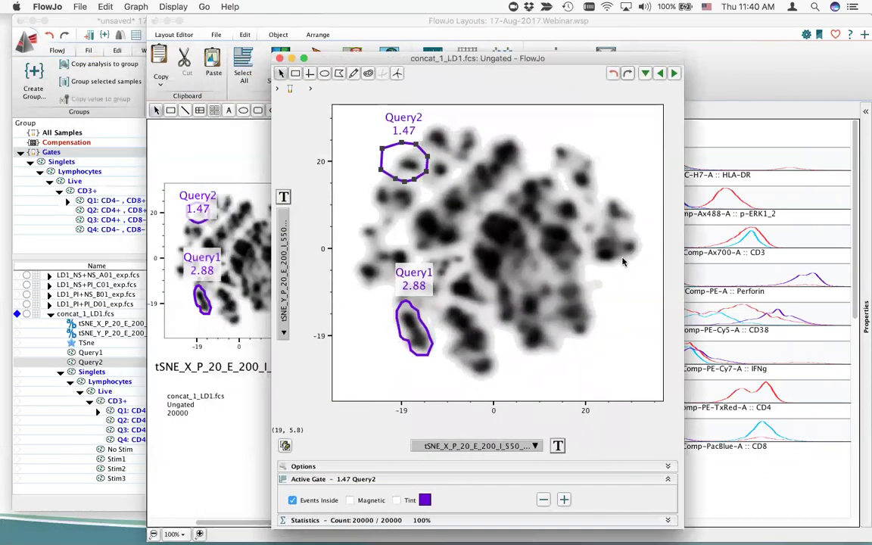
left_click(280, 59)
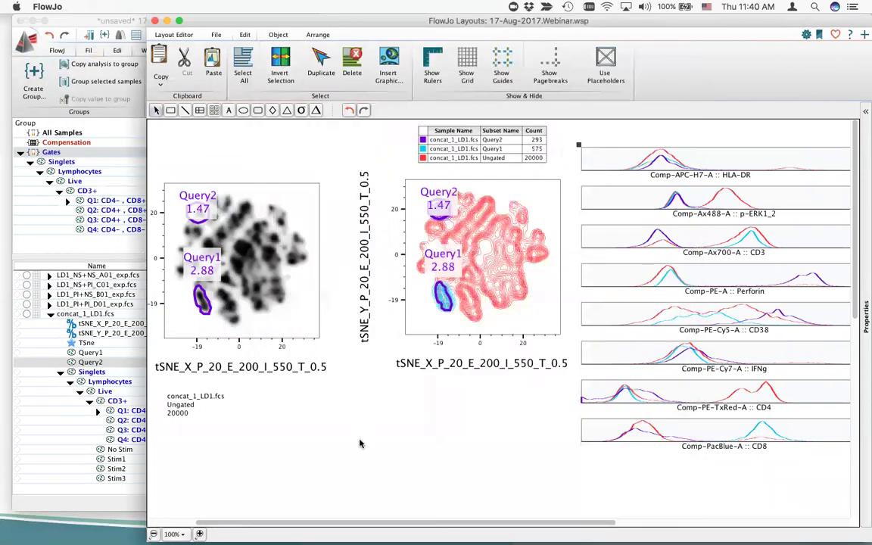
scroll(363, 453, "down", 5)
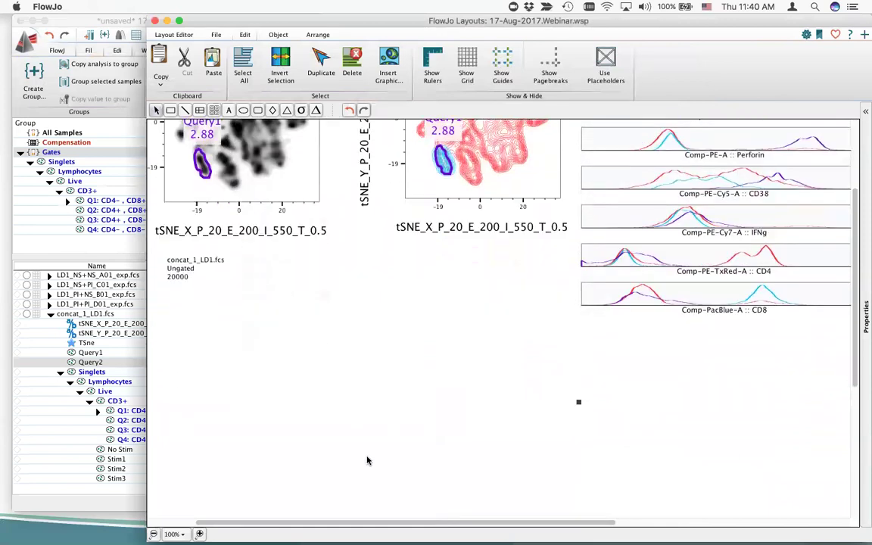
scroll(367, 460, "down", 2)
left_click_drag(280, 20, 423, 22)
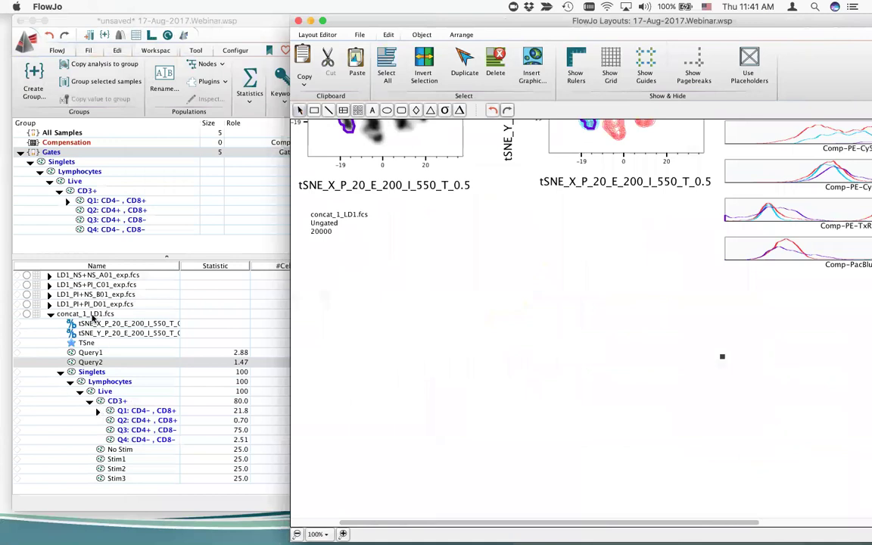
left_click_drag(87, 315, 537, 392)
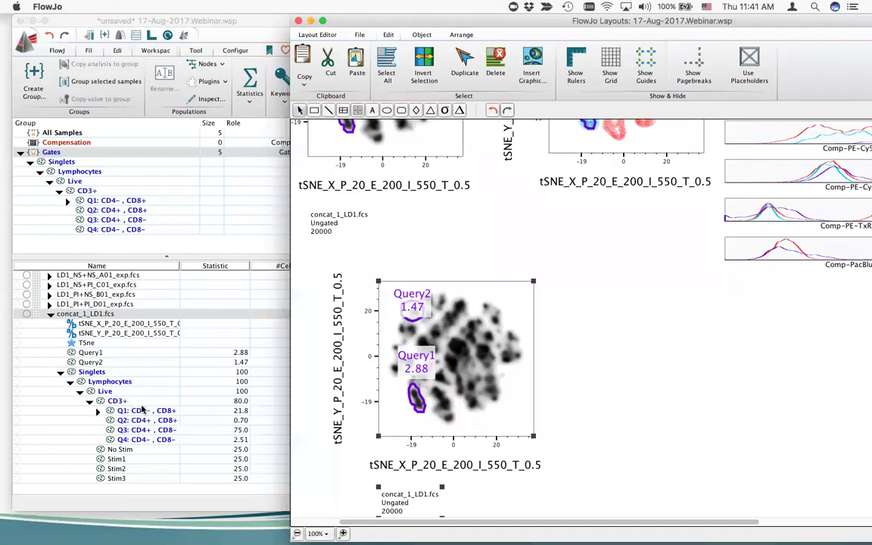
Overlay the Q1: CD4-, CD8+ and Q3: CD4+, CD8- populations of concat_1_LD1.fcs on the new tSNE plot.
left_click(94, 411)
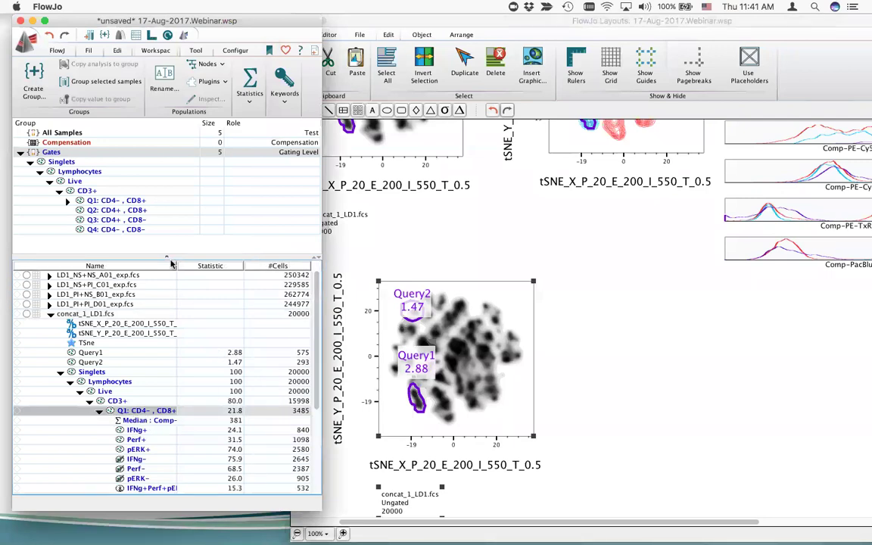
left_click_drag(178, 265, 234, 265)
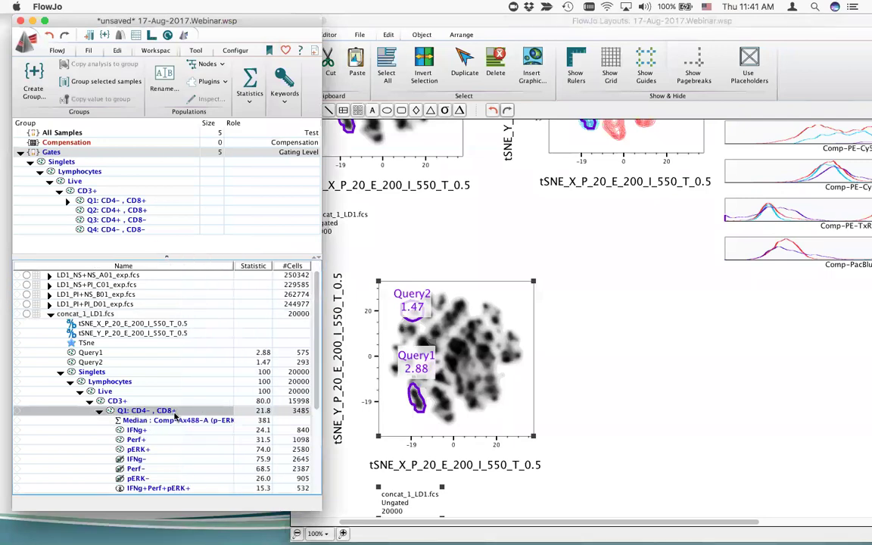
left_click_drag(140, 415, 455, 370)
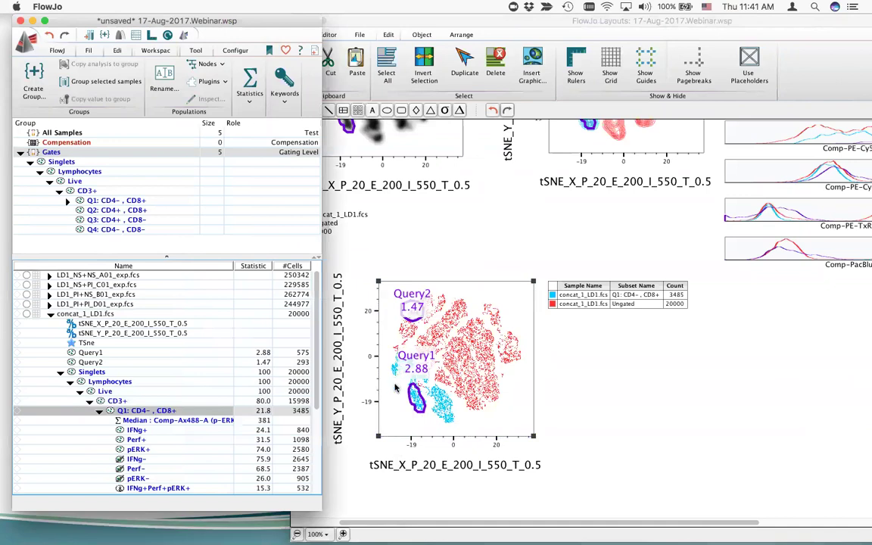
left_click(101, 410)
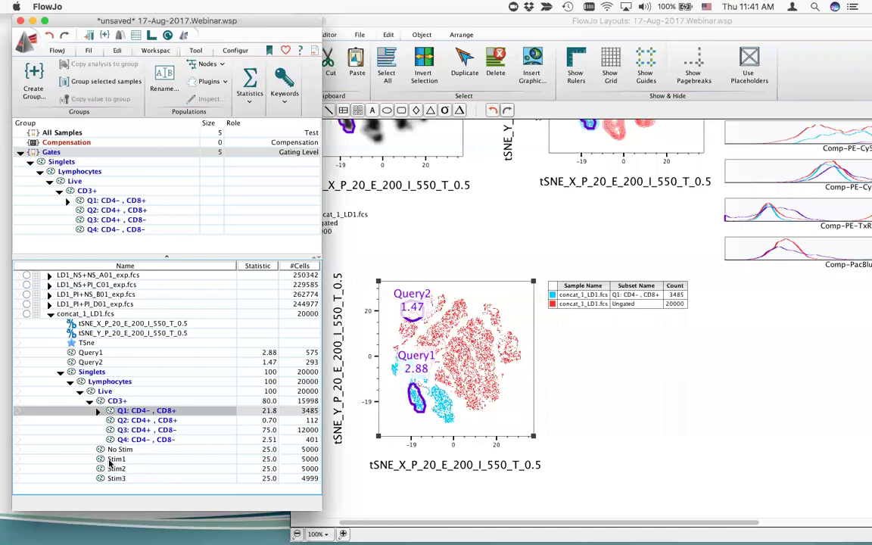
left_click_drag(123, 431, 477, 343)
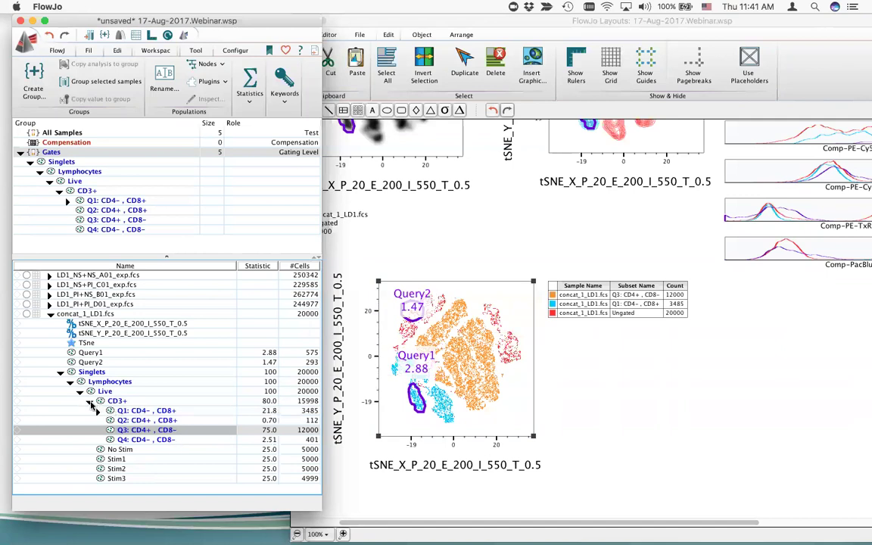
From the CD3+ plot, open its parent Live plot and draw a polygon gate named DR+ around the HLA-DR-high, CD3-negative cluster.
left_click(90, 401)
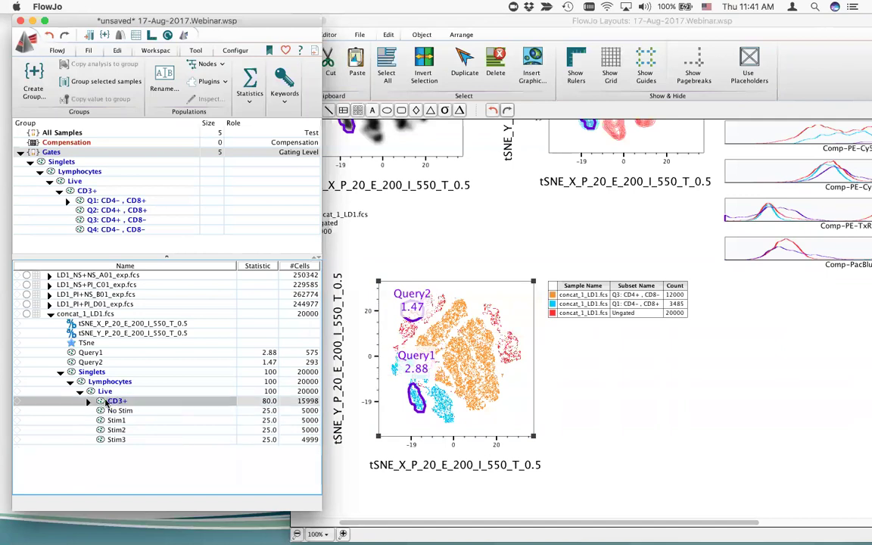
double_click(109, 401)
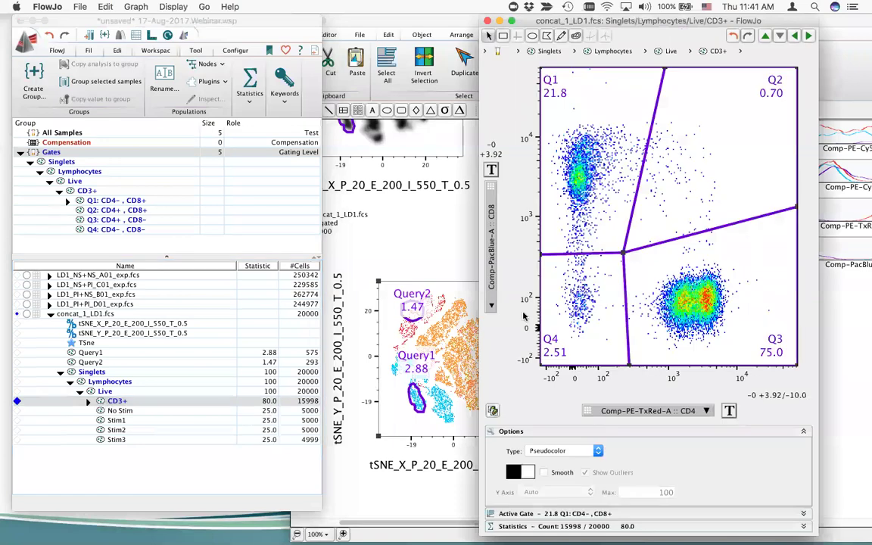
left_click(766, 35)
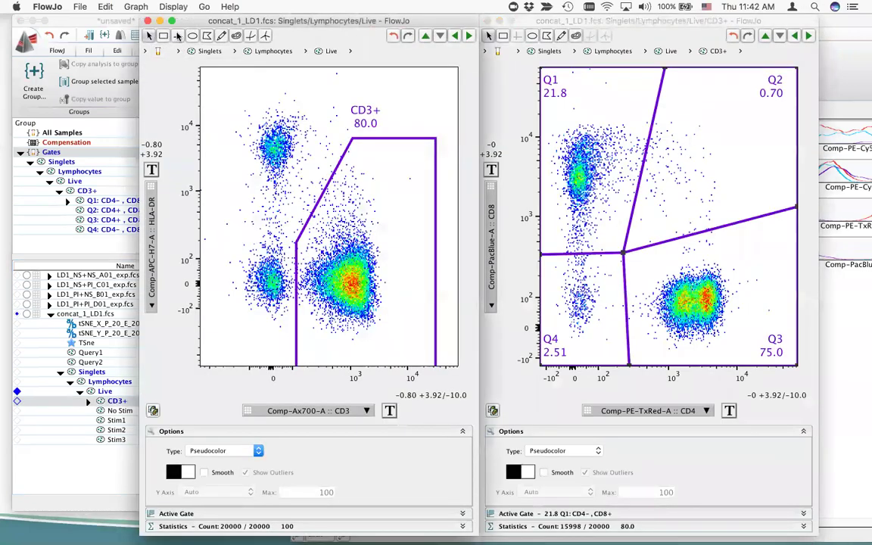
left_click(234, 207)
left_click(291, 207)
left_click(335, 146)
left_click(336, 85)
left_click(319, 84)
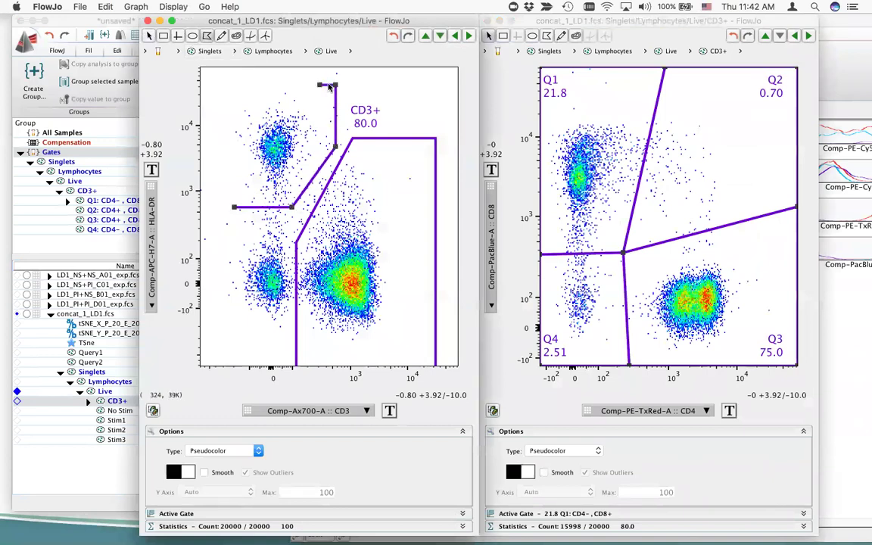
left_click(211, 84)
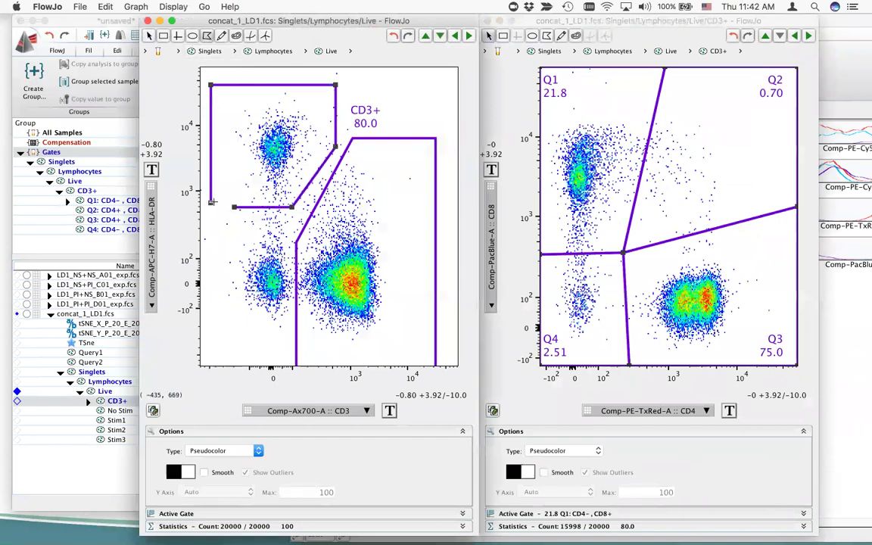
double_click(212, 202)
type("DR+")
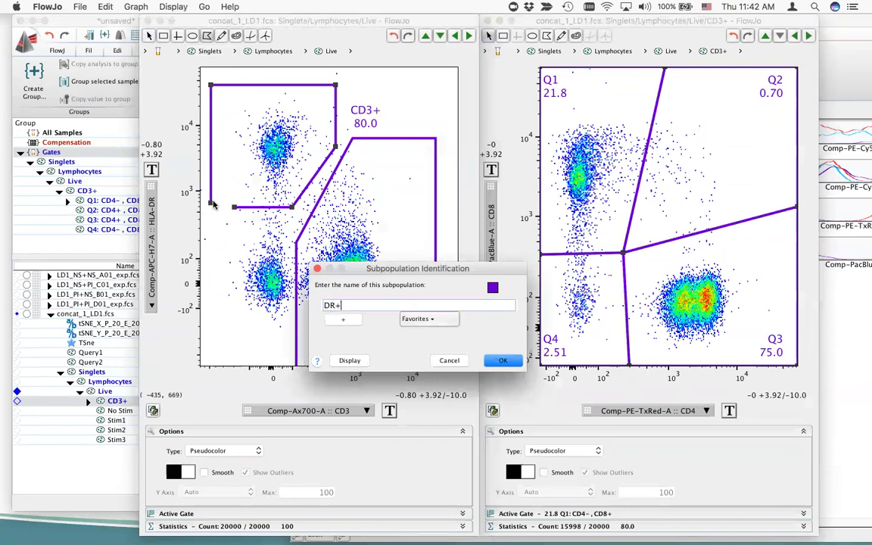
key("Return")
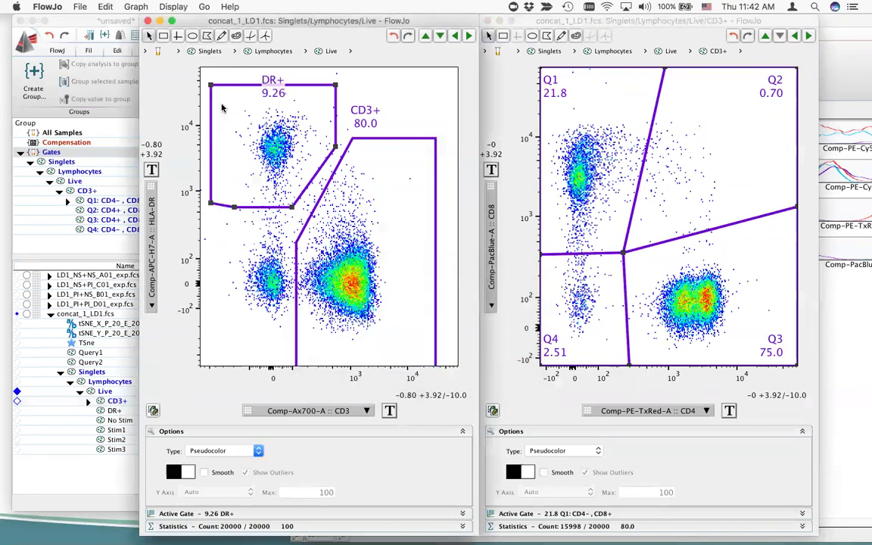
Draw a rectangular gate around the cluster negative for both CD3 and HLA-DR and name it CD3-DR-.
left_click_drag(218, 230, 296, 348)
type("CD3-")
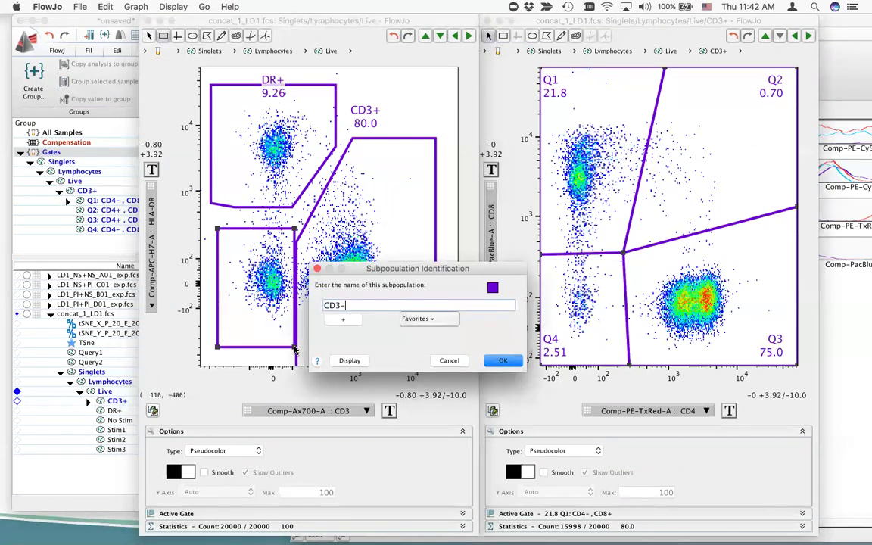
type("DR-")
key("Return")
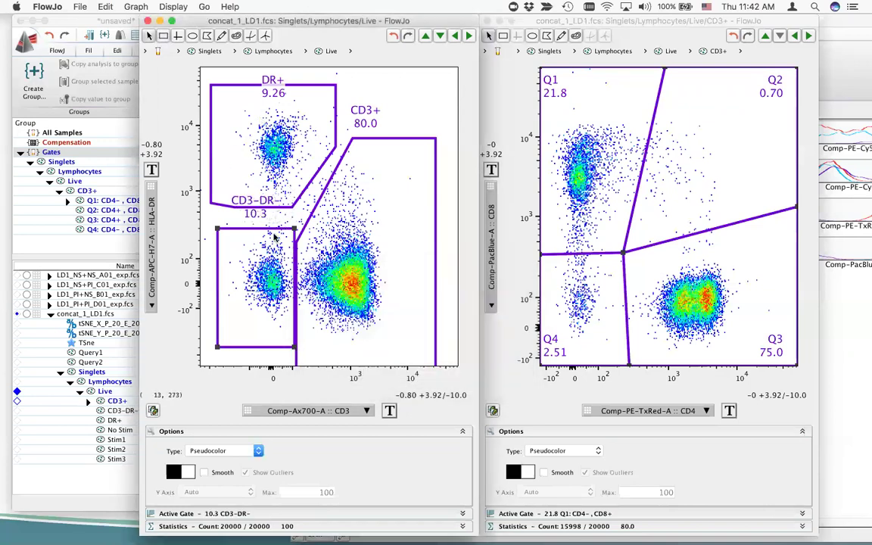
Close the gating plots and overlay the DR+ and CD3-DR- populations on the coloured tSNE plot in the layout.
left_click(100, 372)
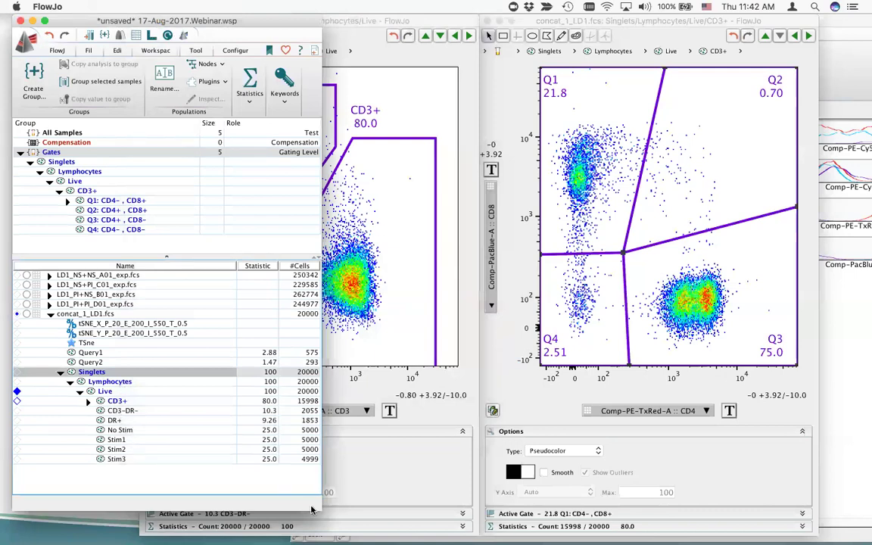
left_click(125, 411)
left_click(125, 420)
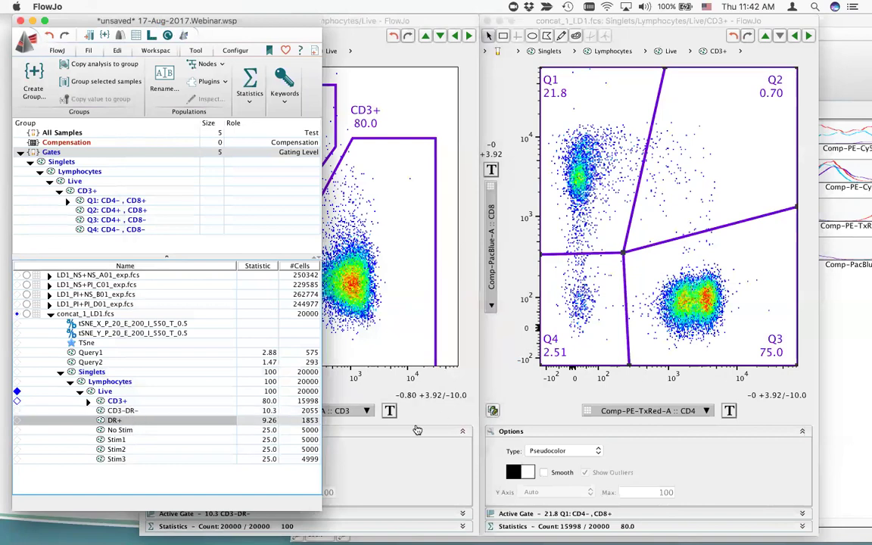
left_click(427, 22)
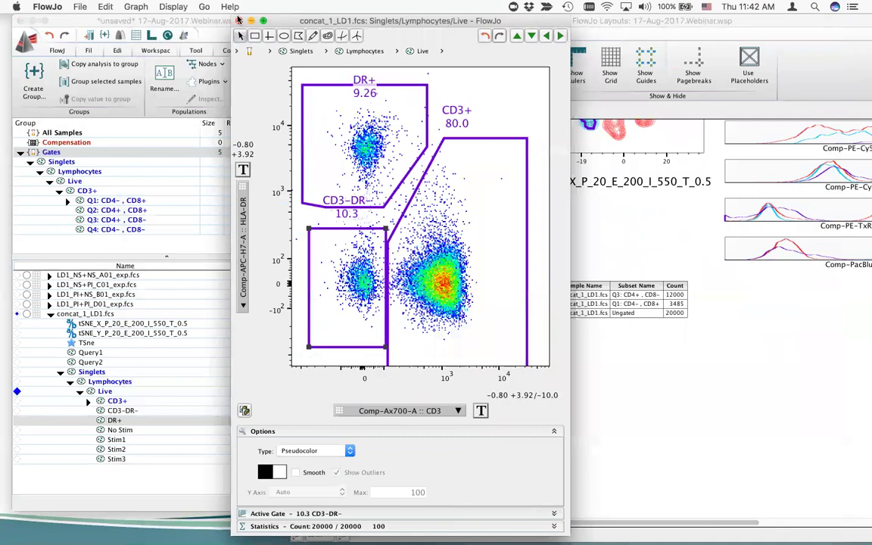
left_click(238, 20)
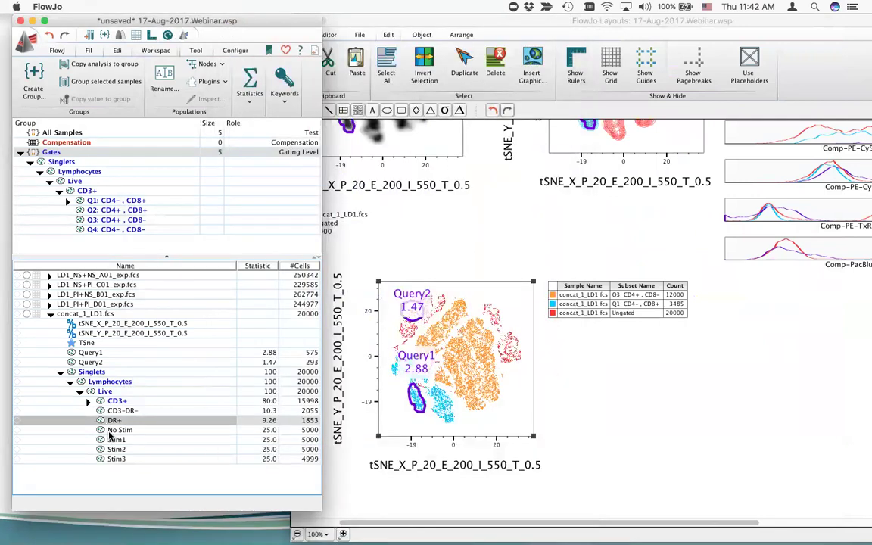
left_click_drag(113, 421, 485, 317)
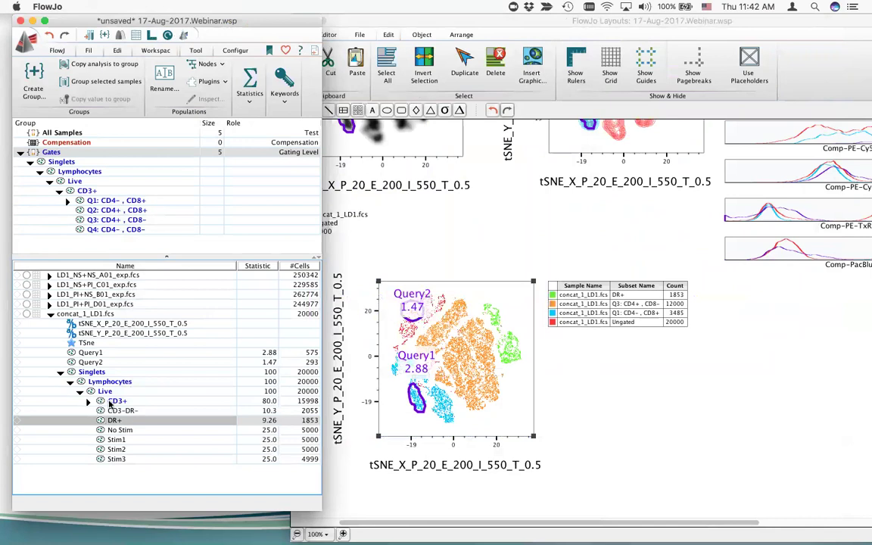
left_click_drag(122, 413, 424, 325)
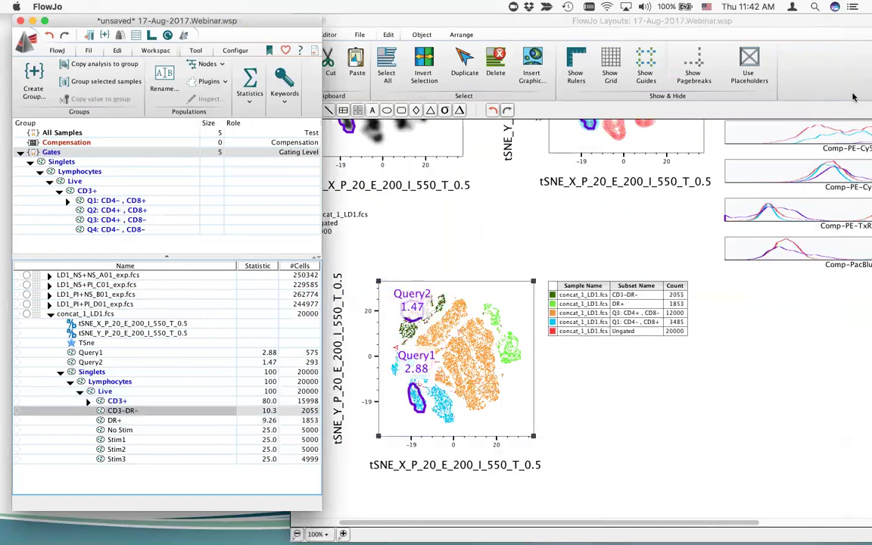
scroll(676, 231, "up", 5)
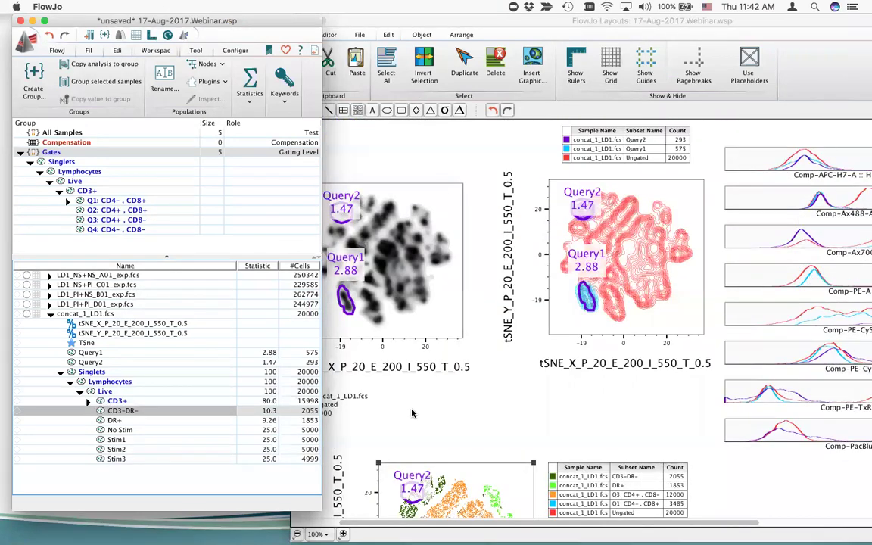
scroll(379, 405, "down", 4)
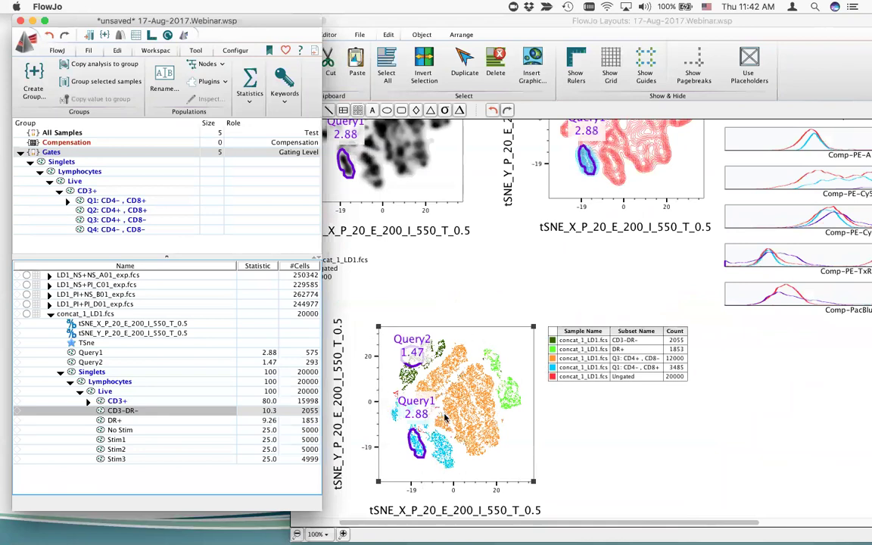
scroll(435, 413, "down", 10)
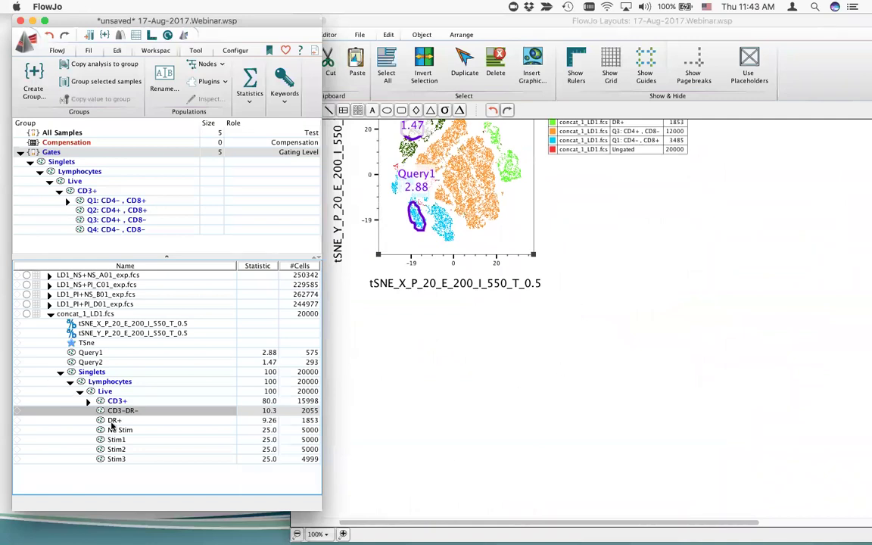
Open the CD3+ plot of concat_1_LD1.fcs and view CD8 against *STIM, followed by SampleID on the X axis.
double_click(115, 401)
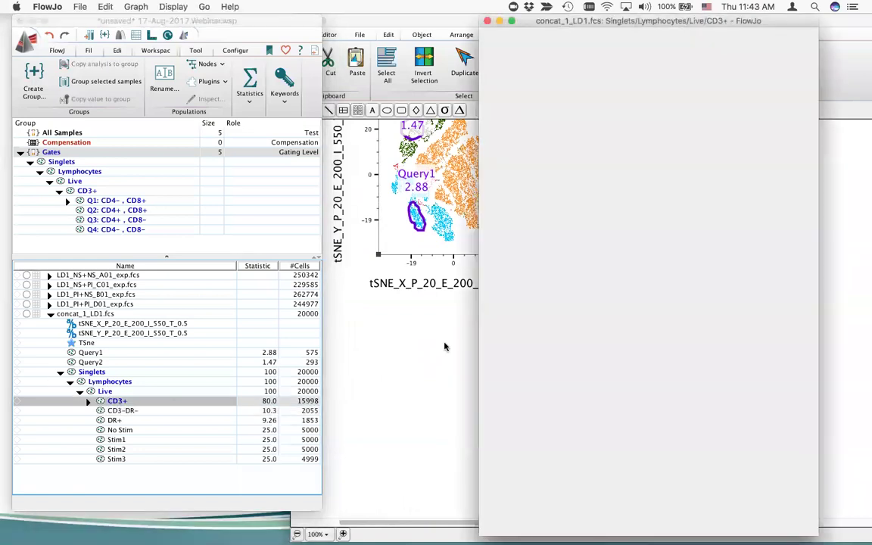
left_click(645, 410)
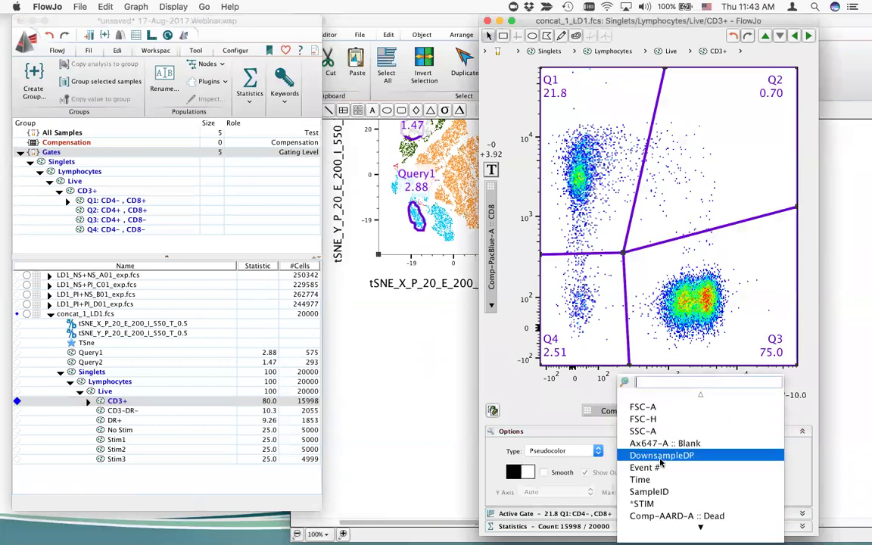
left_click(652, 504)
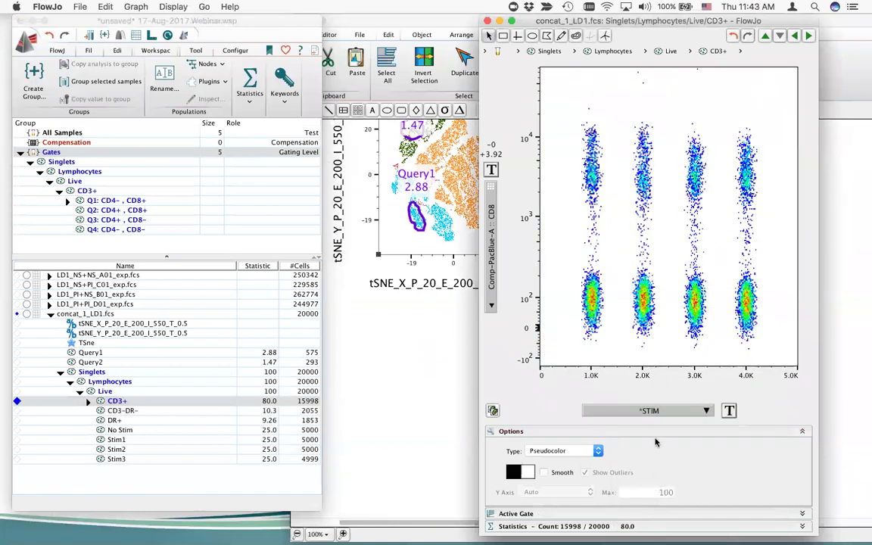
left_click(653, 411)
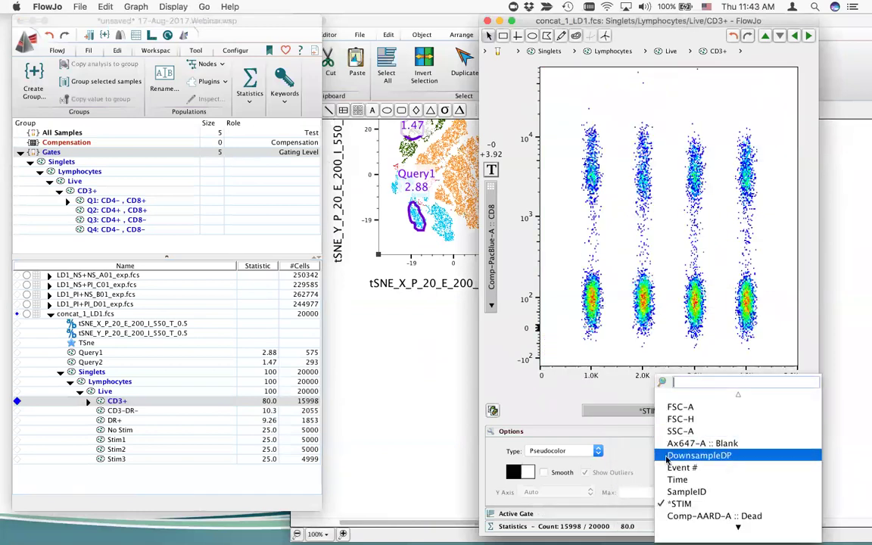
left_click(681, 491)
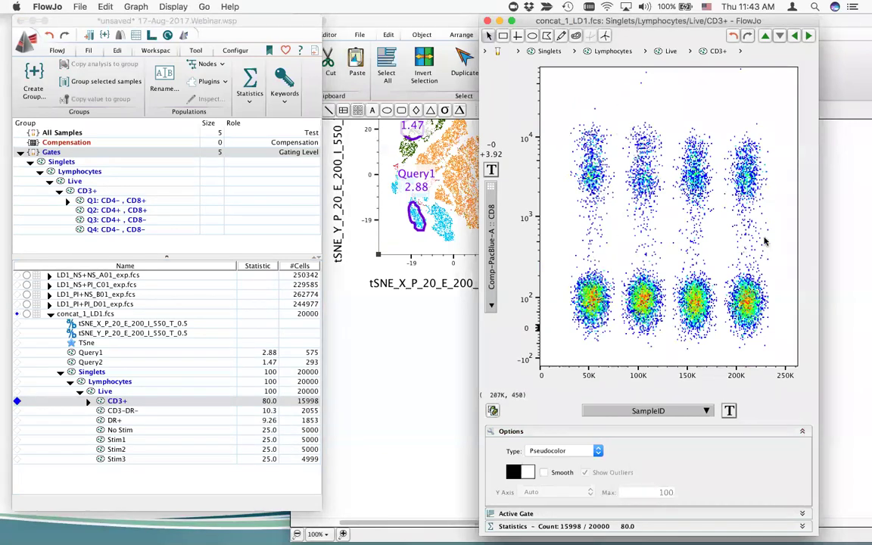
Set the Y axis of the CD3+ plot to Comp-APC-H7-A :: HLA-DR.
left_click(493, 243)
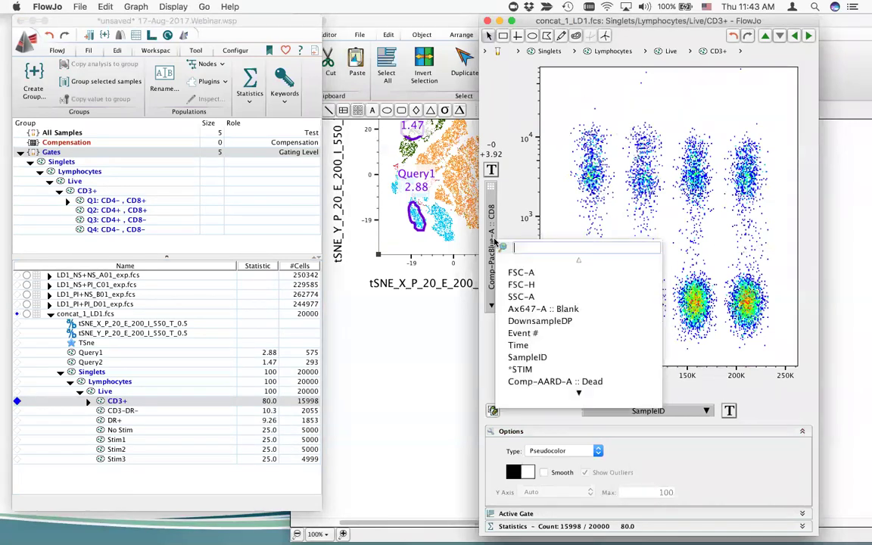
scroll(553, 382, "down", 5)
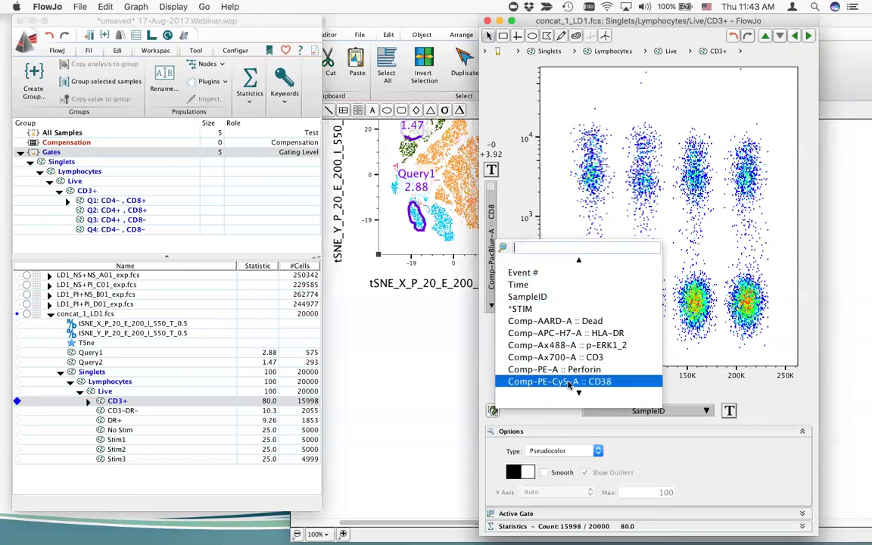
scroll(569, 385, "down", 6)
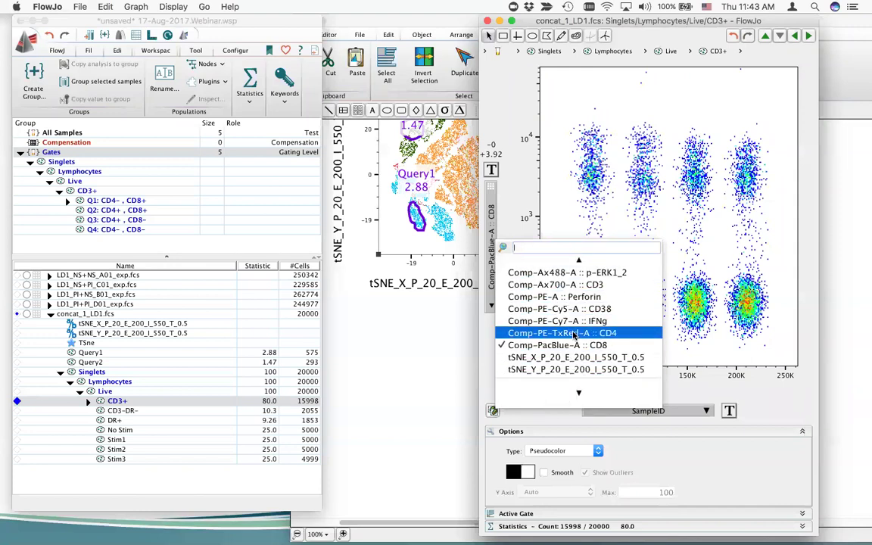
scroll(581, 295, "up", 2)
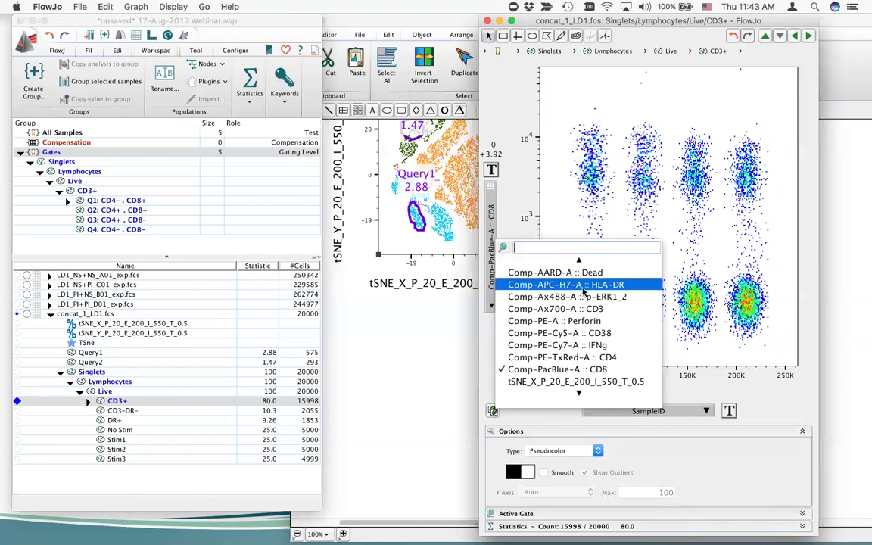
left_click(583, 287)
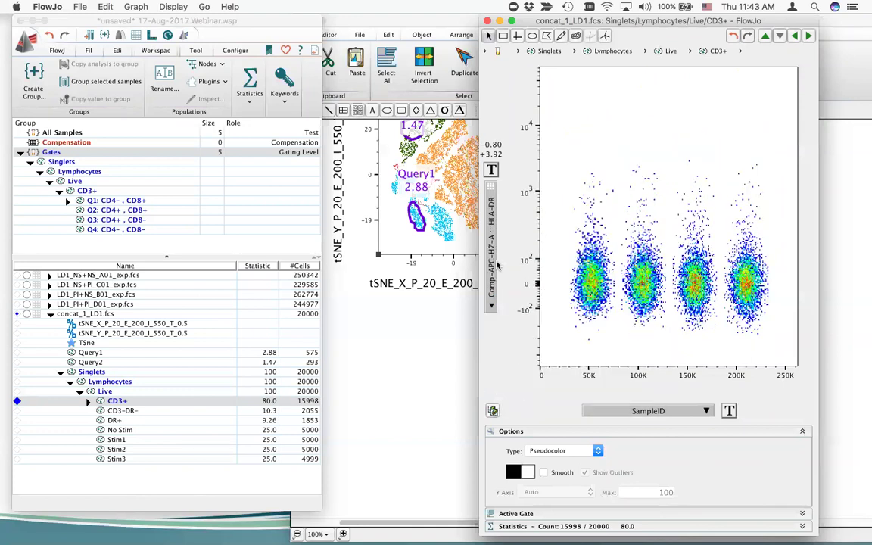
Open the No Stim population's plot and its parent Live plot to examine the stimulation gates along SampleID.
double_click(118, 431)
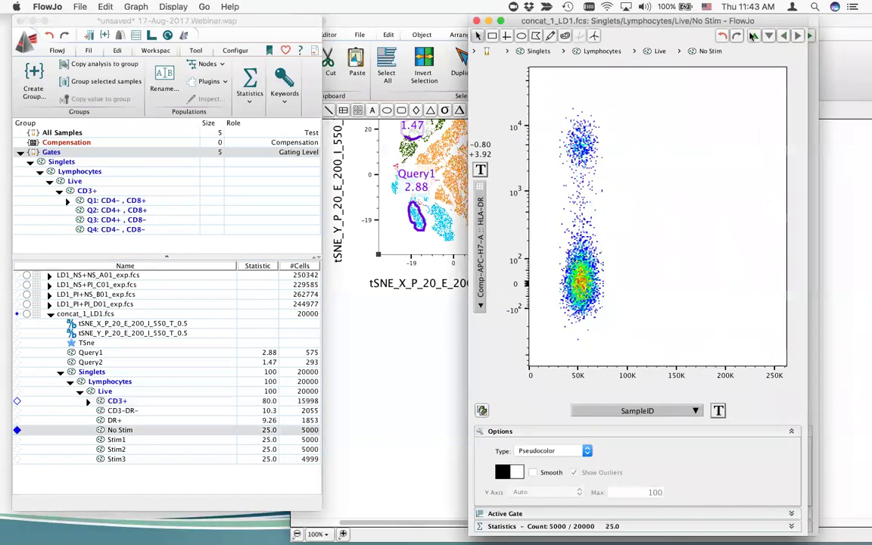
left_click(752, 37)
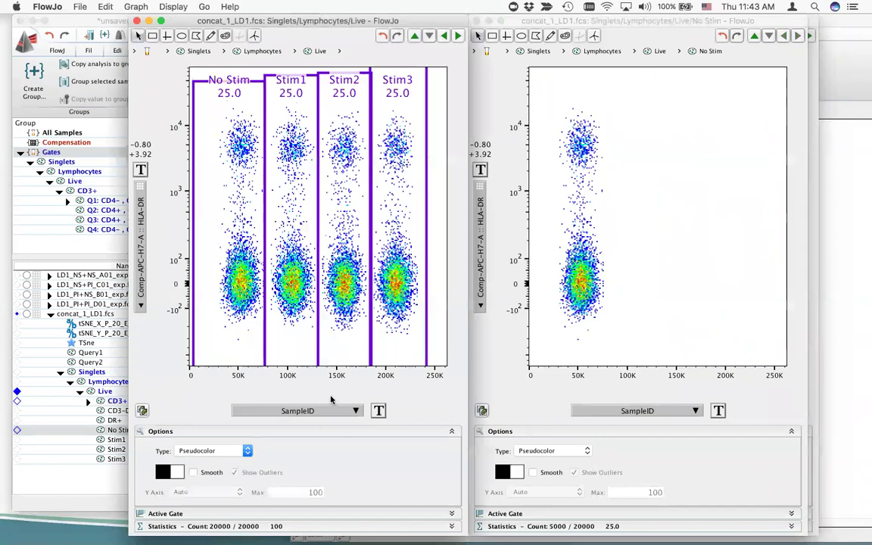
left_click_drag(189, 21, 215, 21)
Duplicate the density tSNE plot in the layout, place the copy below the coloured overlay plot, and return to the workspace.
left_click(825, 384)
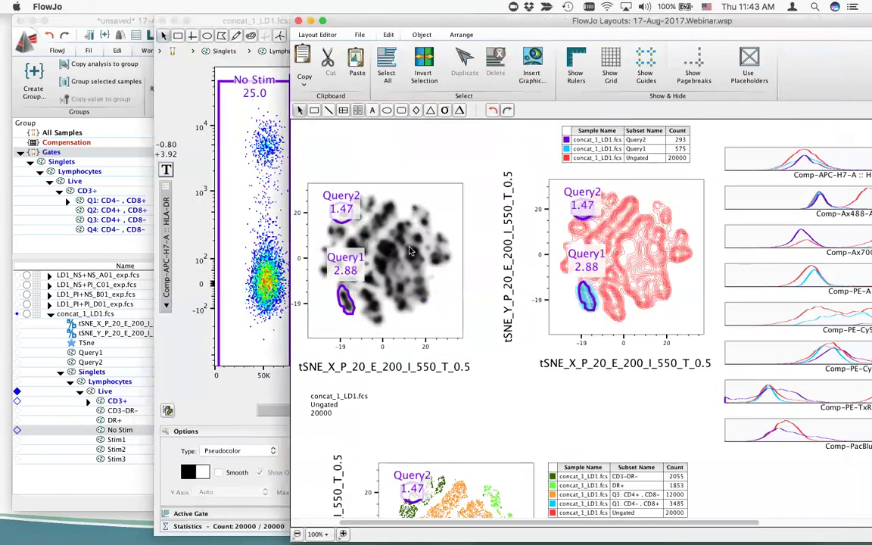
right_click(368, 221)
left_click(442, 292)
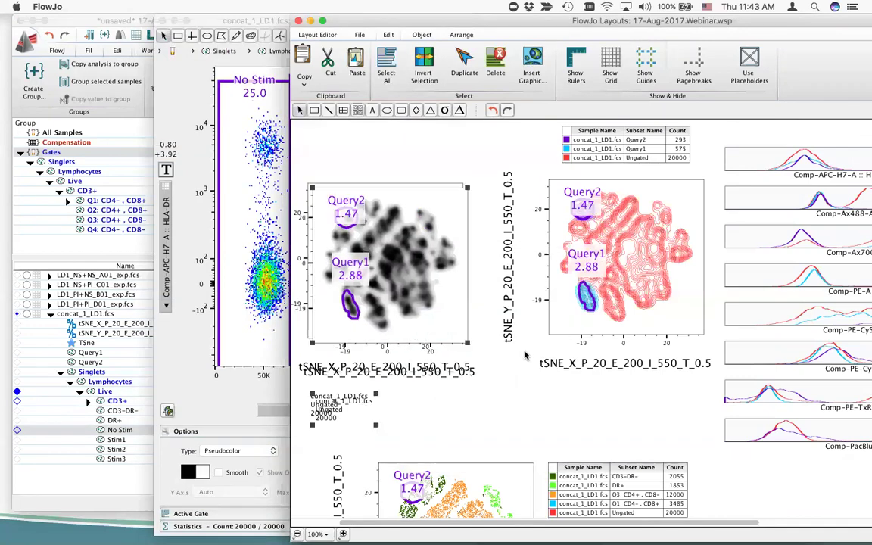
scroll(454, 325, "down", 5)
left_click_drag(395, 148, 513, 391)
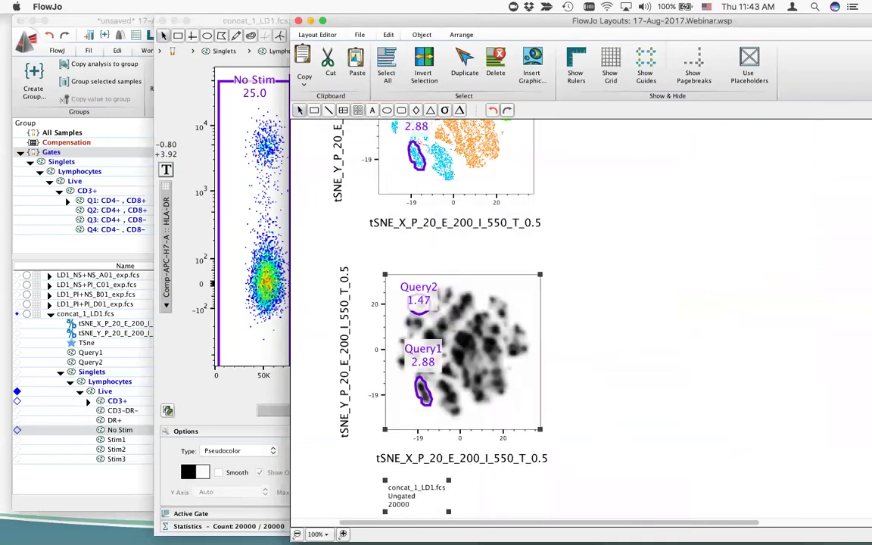
scroll(454, 326, "down", 5)
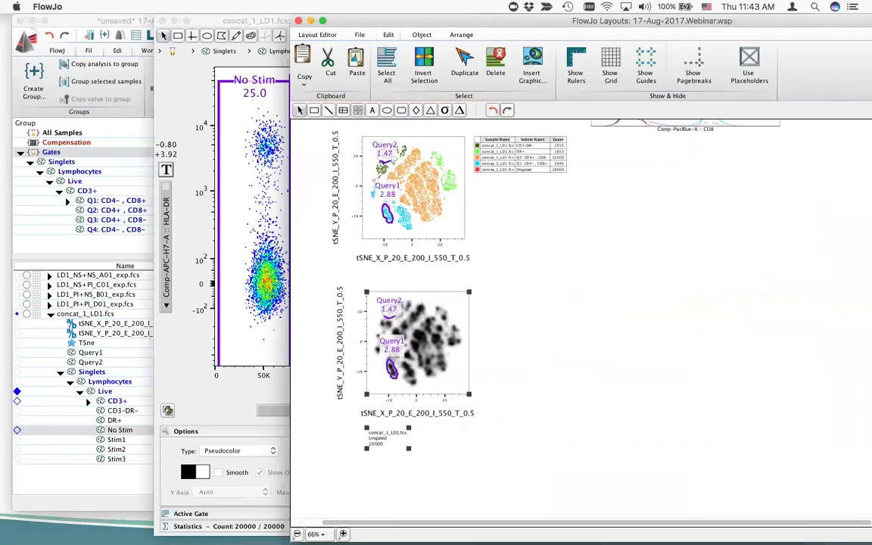
left_click(110, 459)
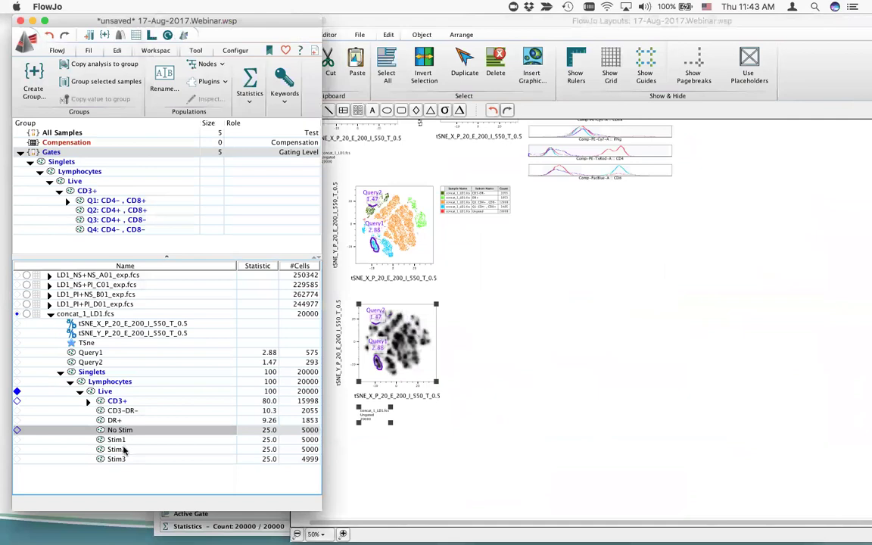
Add the No Stim, Stim1, Stim2 and Stim3 populations to the layout in a row beside the lower density tSNE plot.
left_click(127, 440, "shift")
left_click(127, 430, "shift")
left_click_drag(127, 430, 519, 339)
left_click(573, 333)
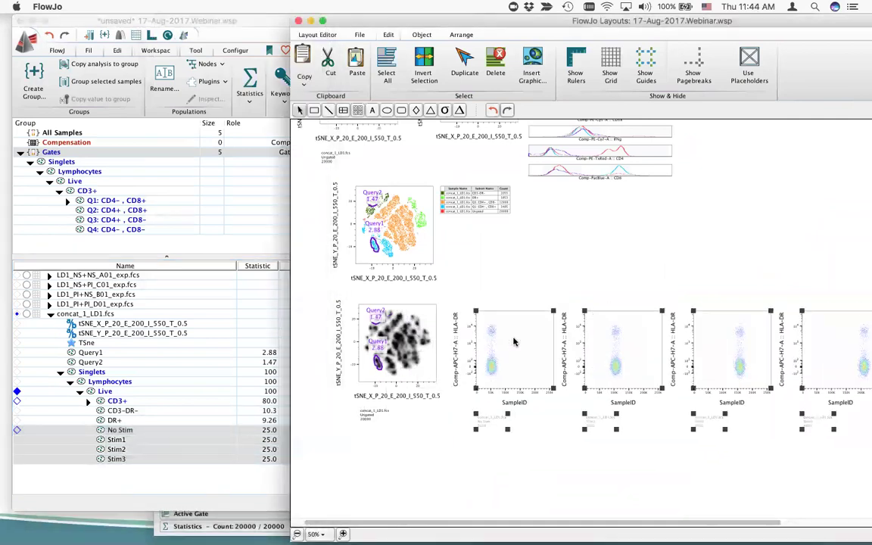
Set the four stimulation plots' X axis to tSNE_X_P_20_E_200_I_550_T_0.5 and Y axis to tSNE_Y_P_20_E_200_I_550_T_0.5.
double_click(518, 338)
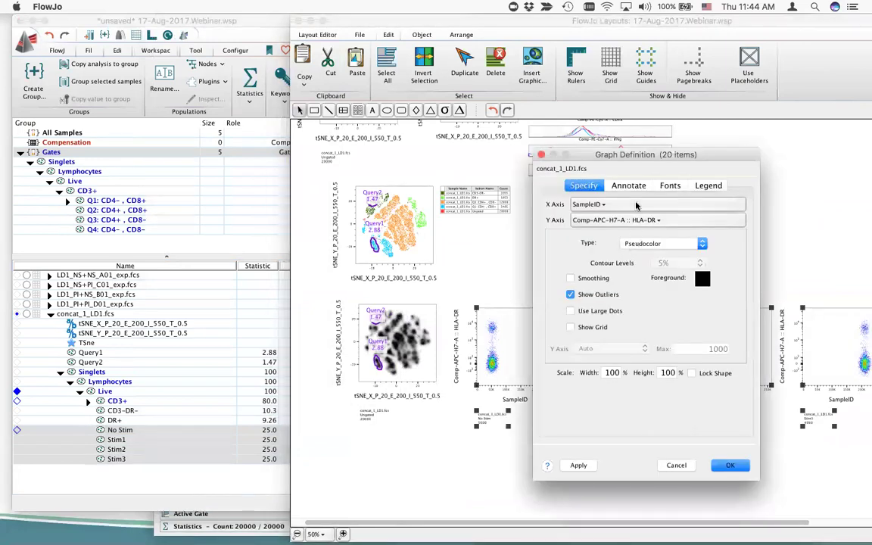
left_click(636, 204)
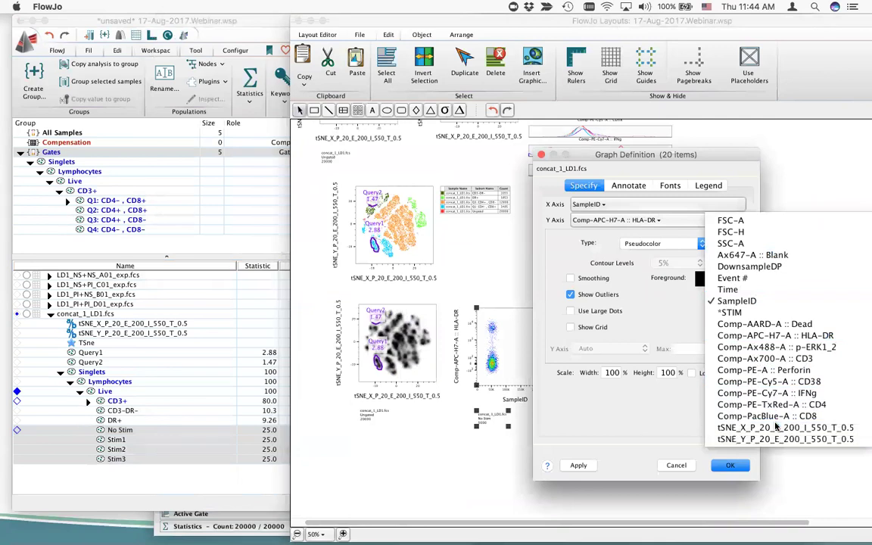
left_click(776, 428)
left_click(636, 220)
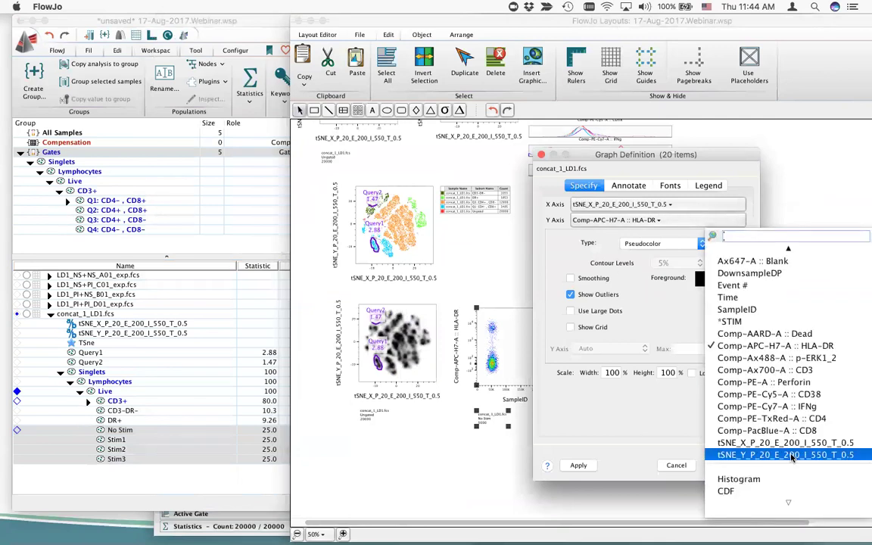
left_click(791, 456)
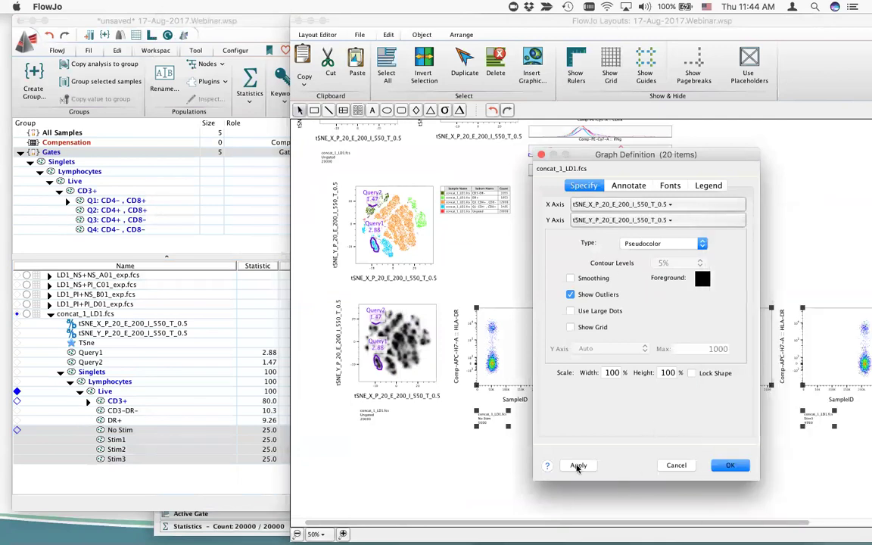
Change the four stimulation plots to Density Plot type with the grid shown, and apply the graph definition.
left_click(645, 243)
left_click(598, 205)
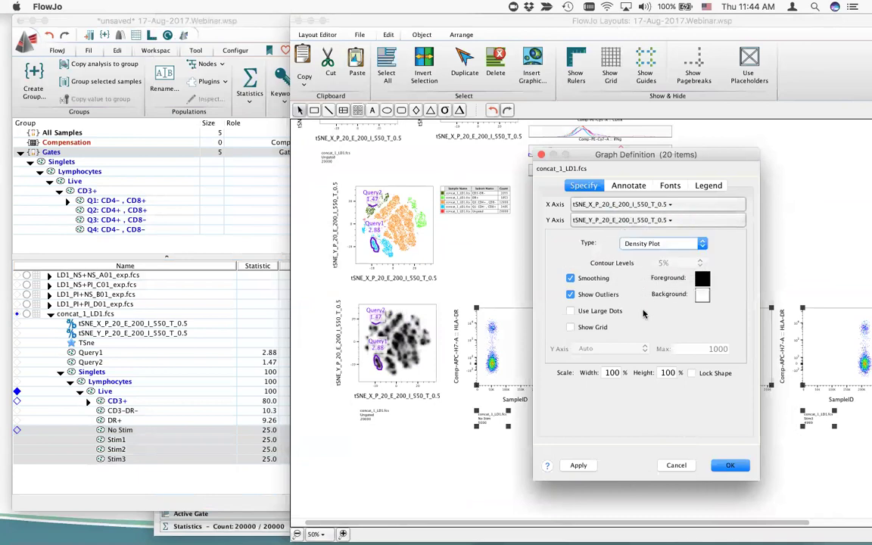
left_click(592, 329)
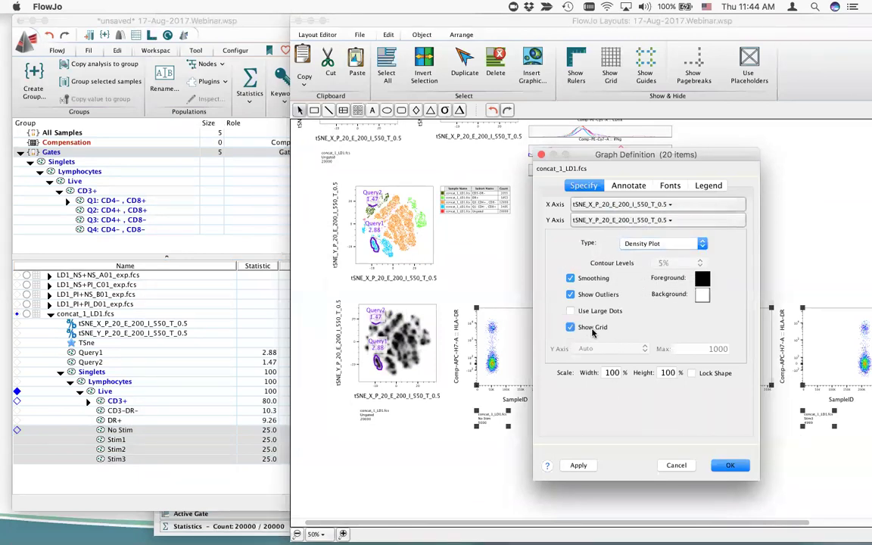
left_click(579, 465)
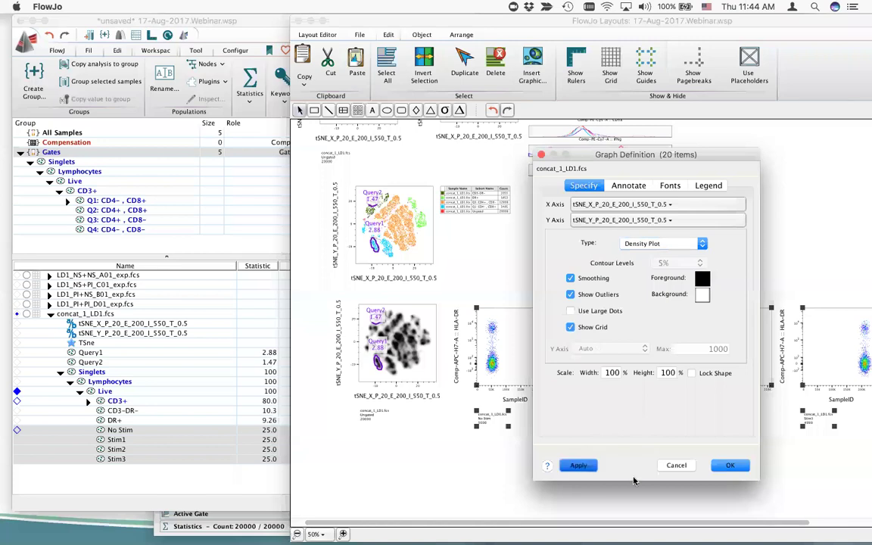
left_click(728, 467)
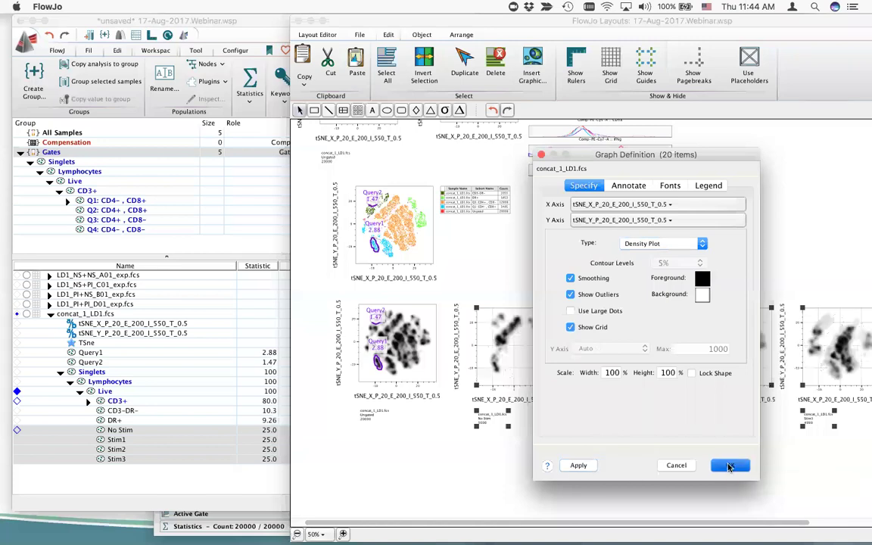
Compare the density tSNE plots of No Stim, Stim1, Stim2 and Stim3 with the ungated map at 75% zoom.
left_click_drag(554, 16, 358, 15)
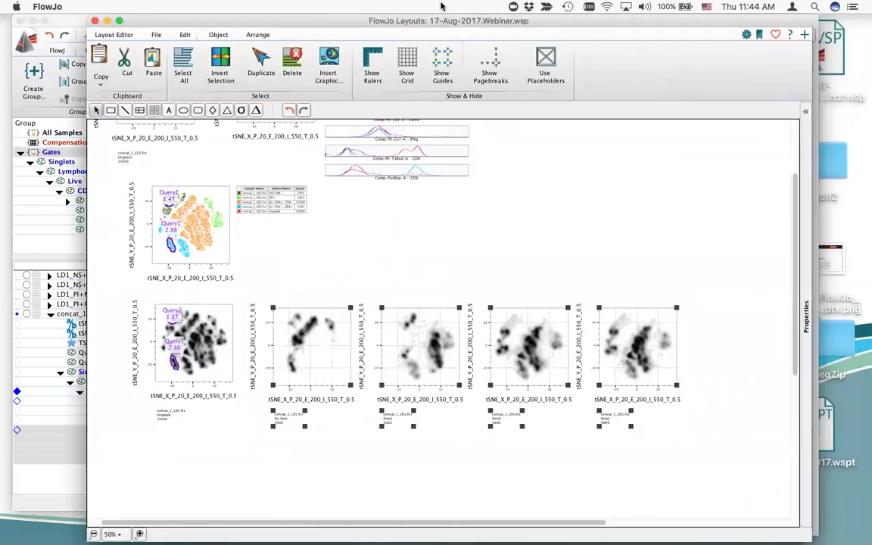
left_click(146, 534)
scroll(403, 424, "down", 5)
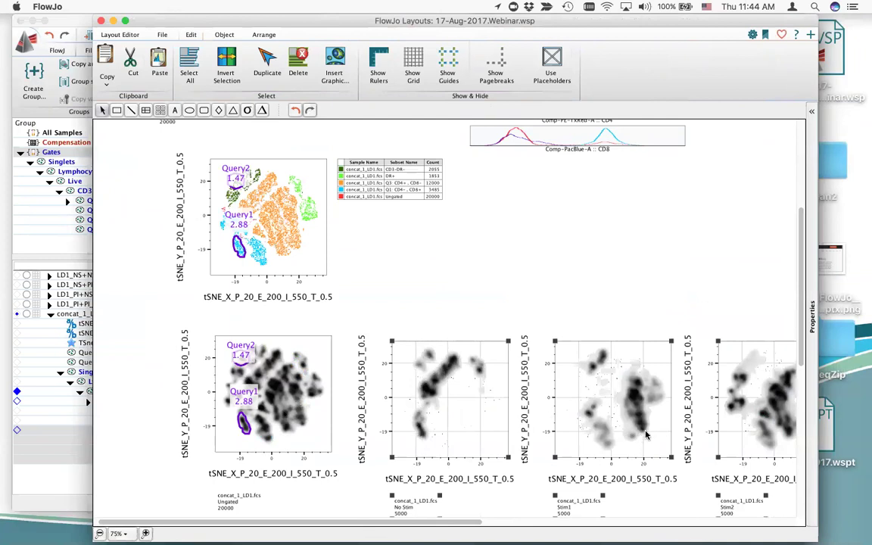
left_click_drag(478, 524, 564, 525)
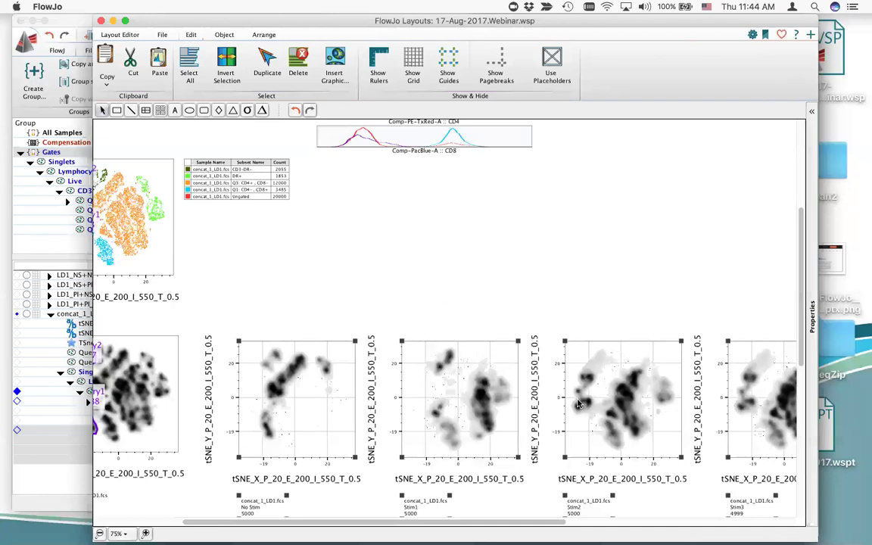
scroll(625, 520, "right", 3)
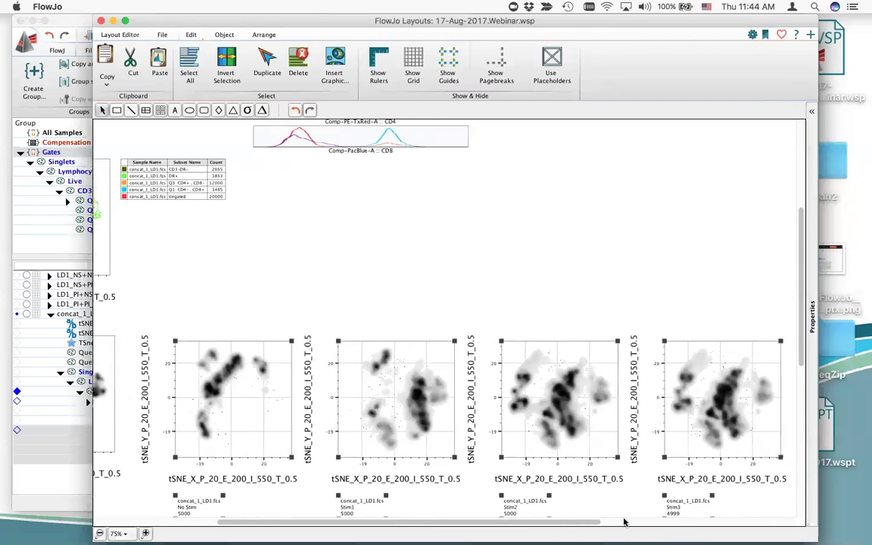
scroll(624, 520, "right", 3)
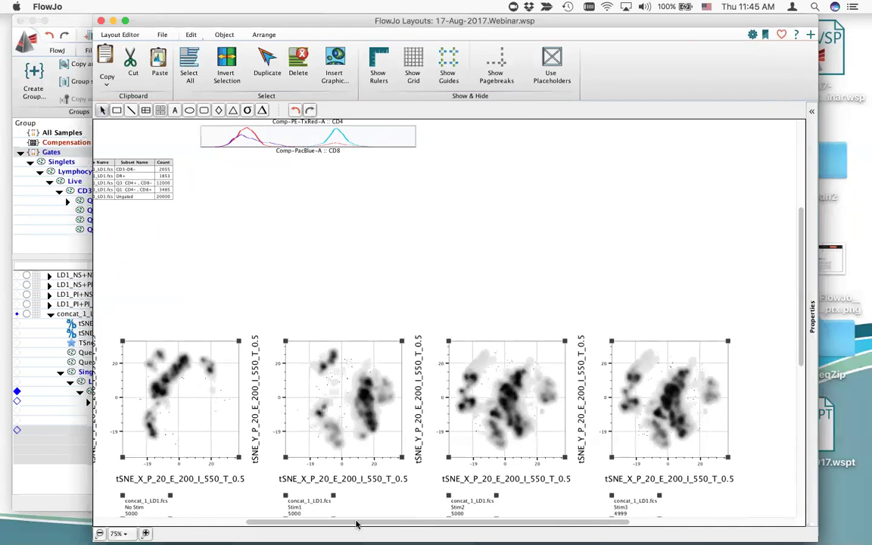
left_click_drag(349, 522, 221, 521)
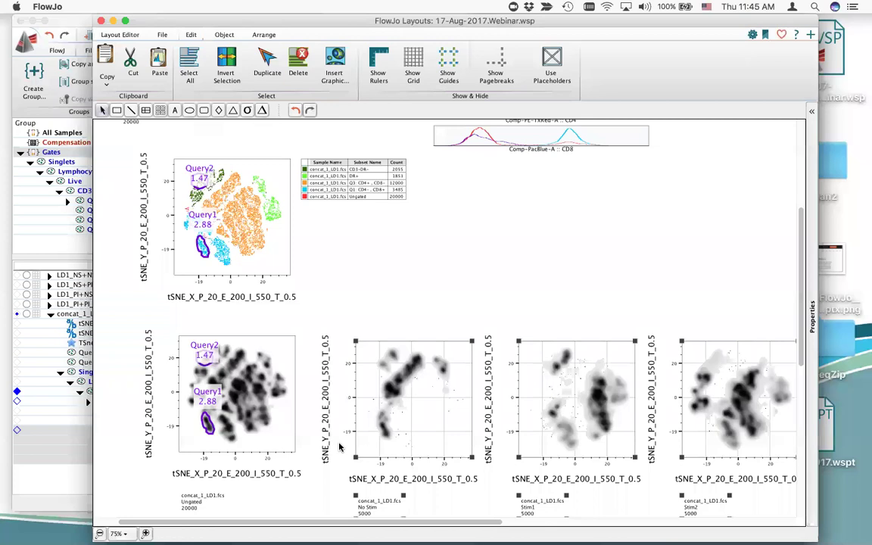
Open the original graph of the No Stim layout plot and set its Y axis to tSNE_Y_P_20_E_200_I_550_T_0.5.
right_click(425, 391)
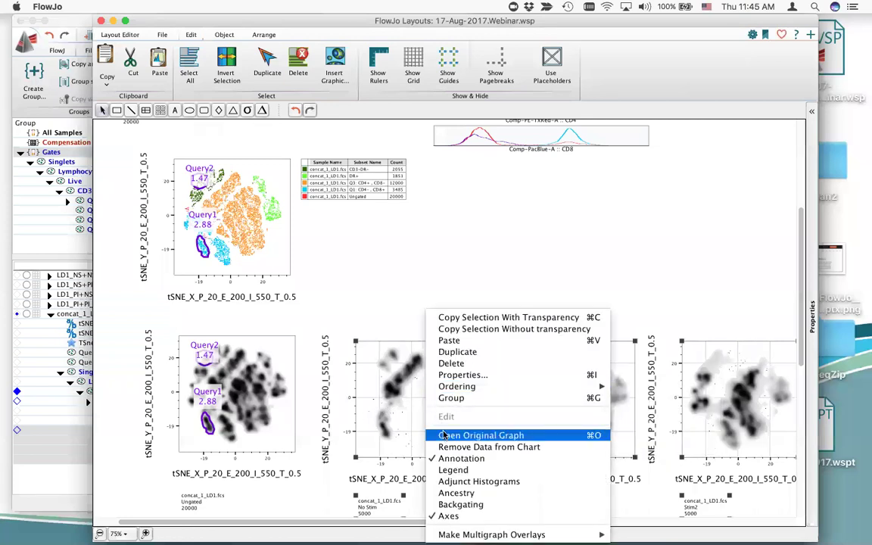
key("Escape")
right_click(429, 323)
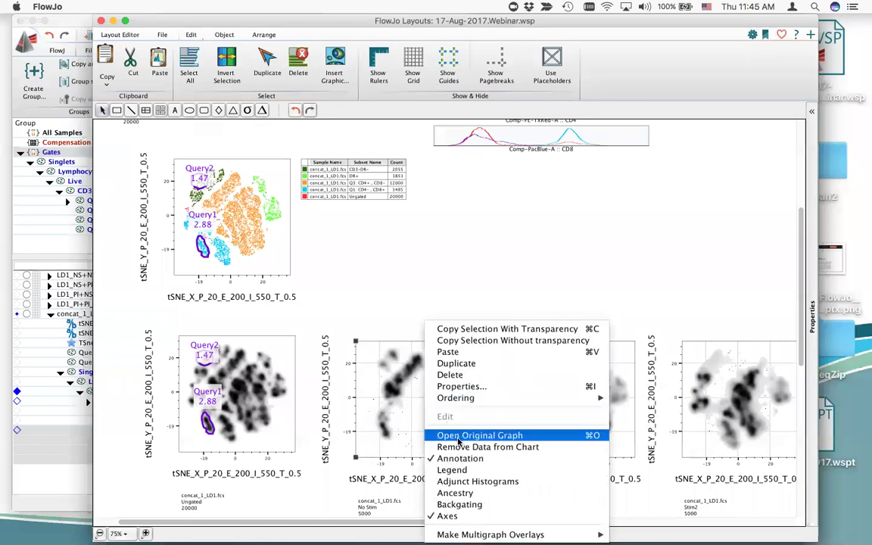
left_click(458, 436)
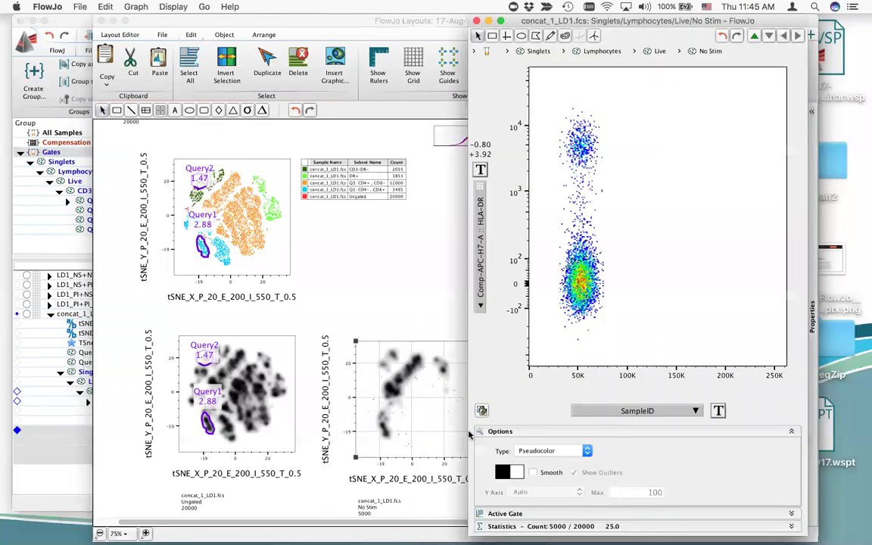
left_click(481, 236)
scroll(530, 371, "down", 10)
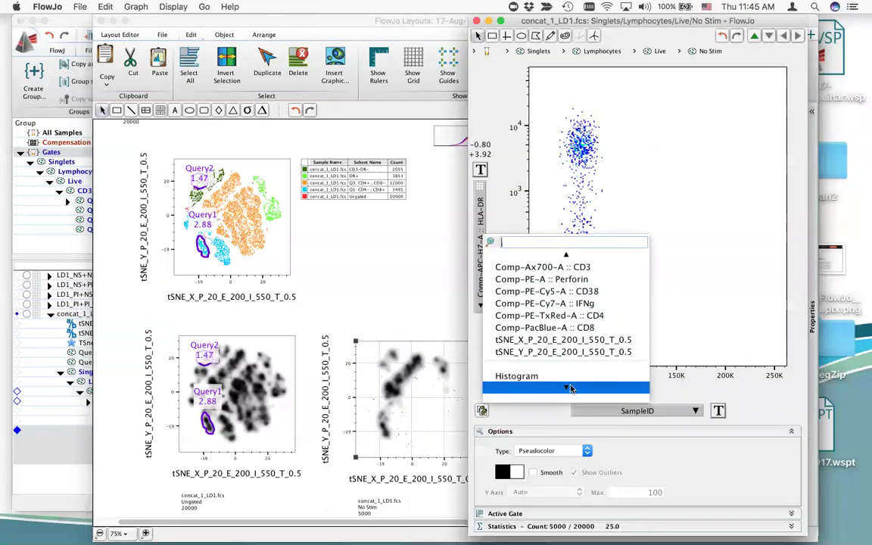
left_click(578, 339)
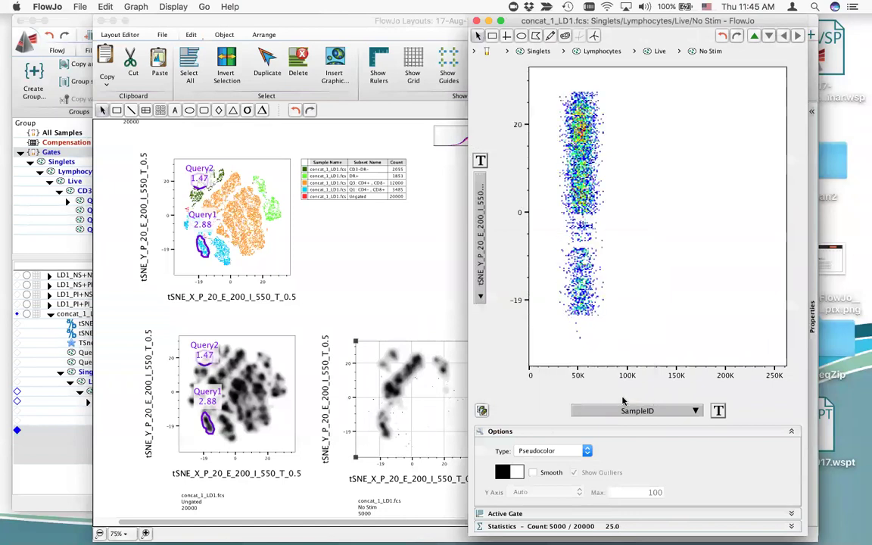
Set the No Stim graph's X axis to tSNE_X_P_20_E_200_I_550_T_0.5 and display it as a Density Plot.
left_click(638, 410)
scroll(701, 522, "down", 5)
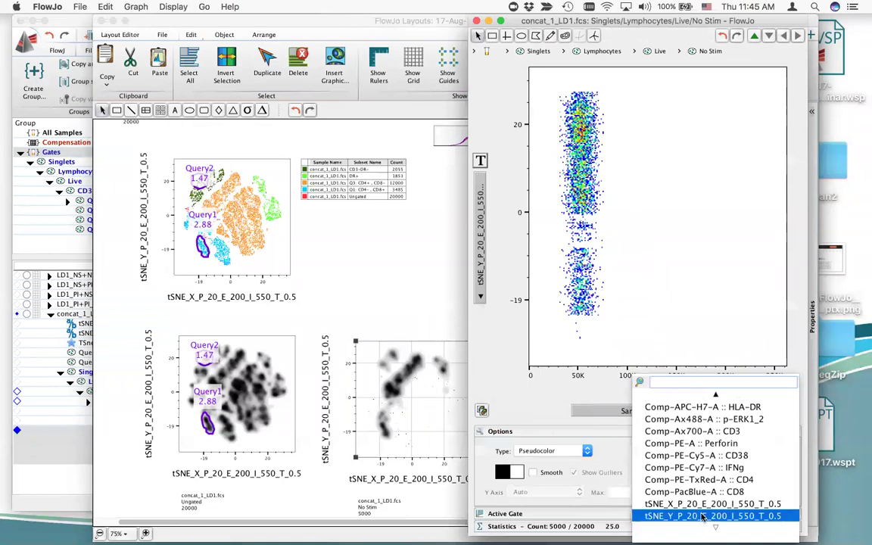
left_click(632, 466)
left_click(667, 409)
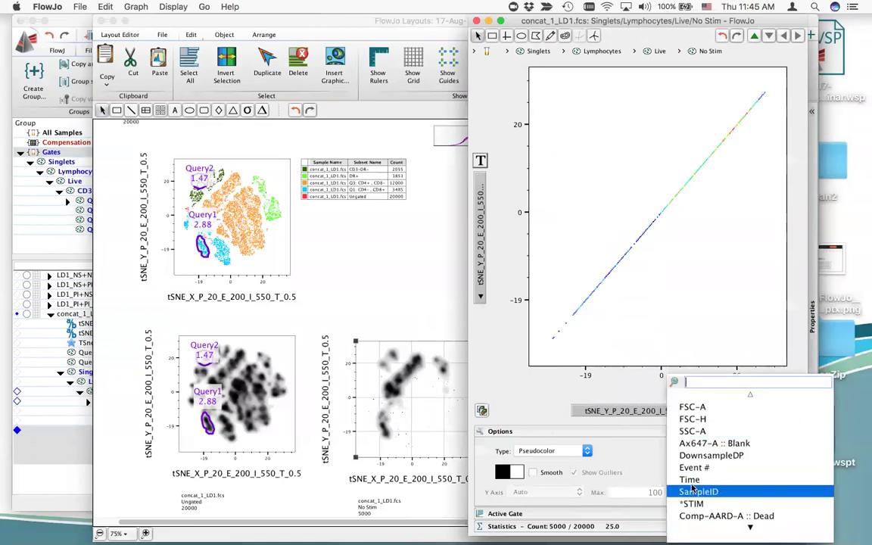
scroll(706, 522, "down", 5)
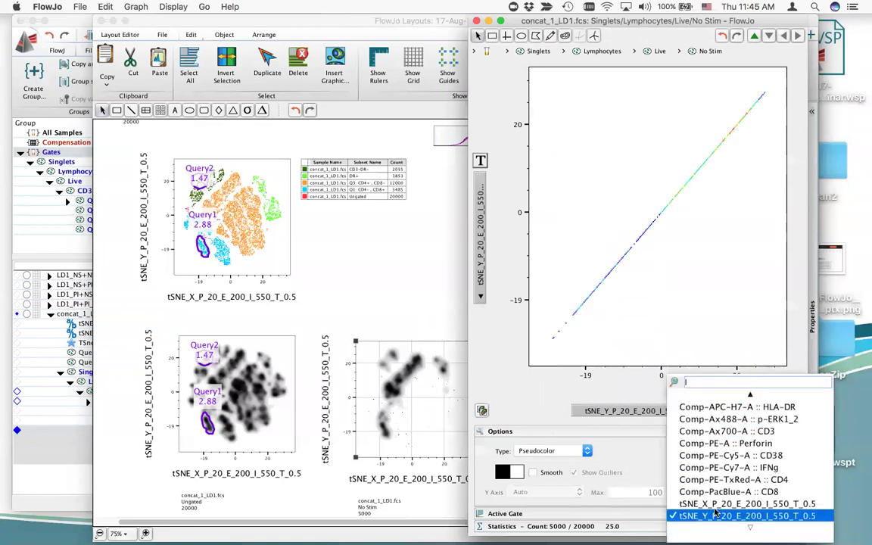
left_click(714, 510)
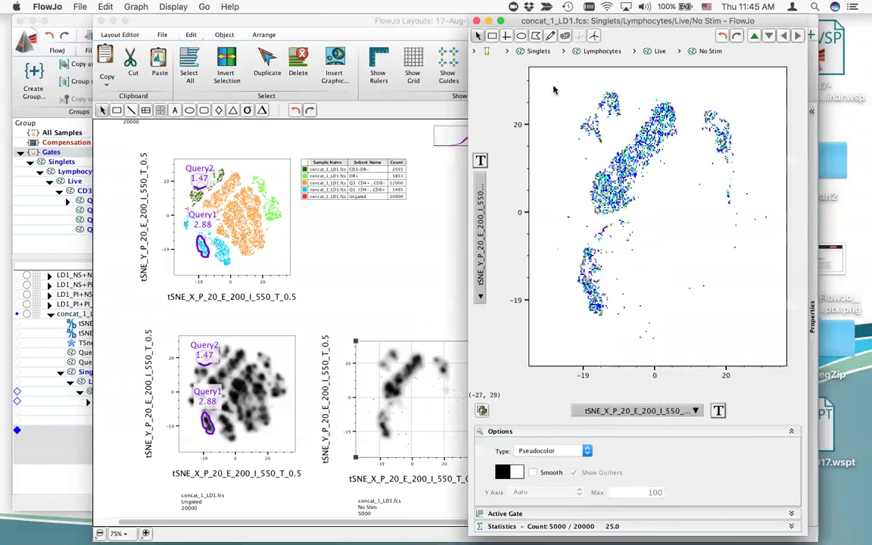
left_click(553, 452)
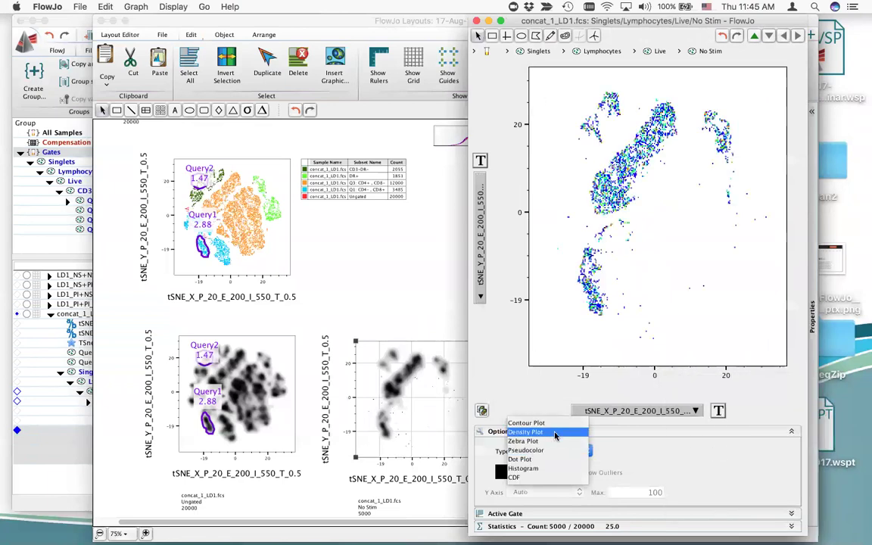
left_click(556, 429)
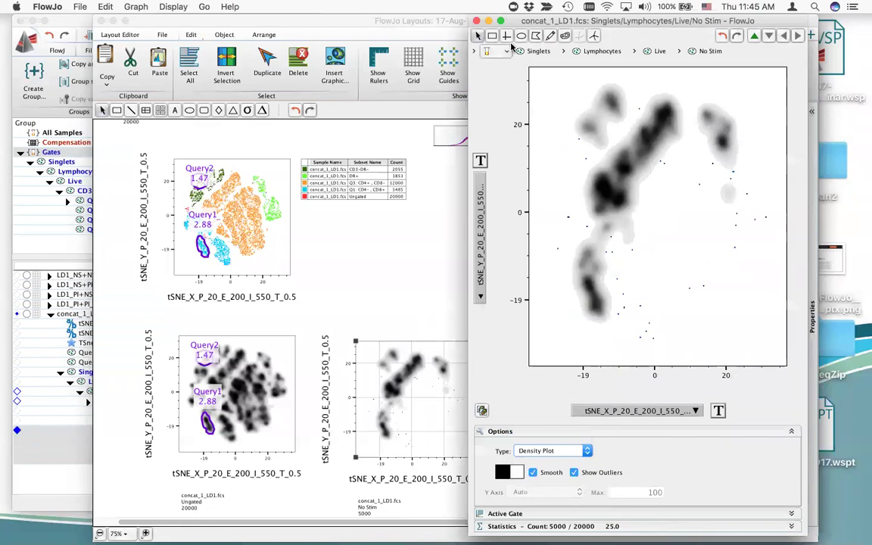
Draw an elliptical gate around the isolated upper-right cluster of the No Stim graph, name it Pop1, and fit its outline more closely.
left_click(534, 36)
left_click_drag(694, 102, 749, 177)
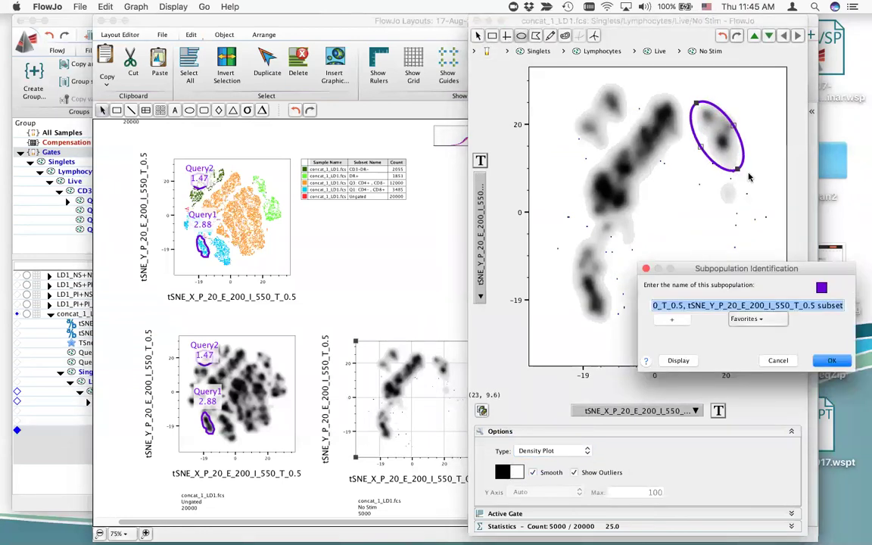
type("N")
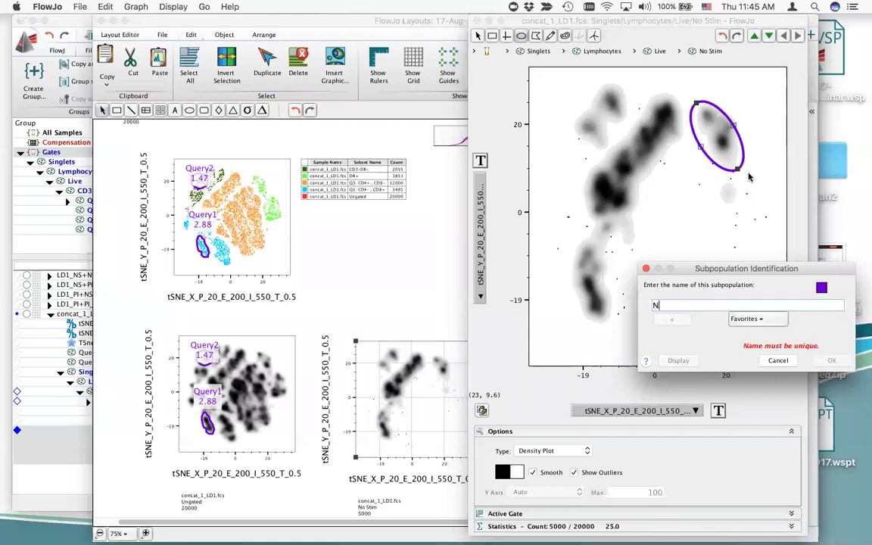
key("BackSpace")
type("Pop1")
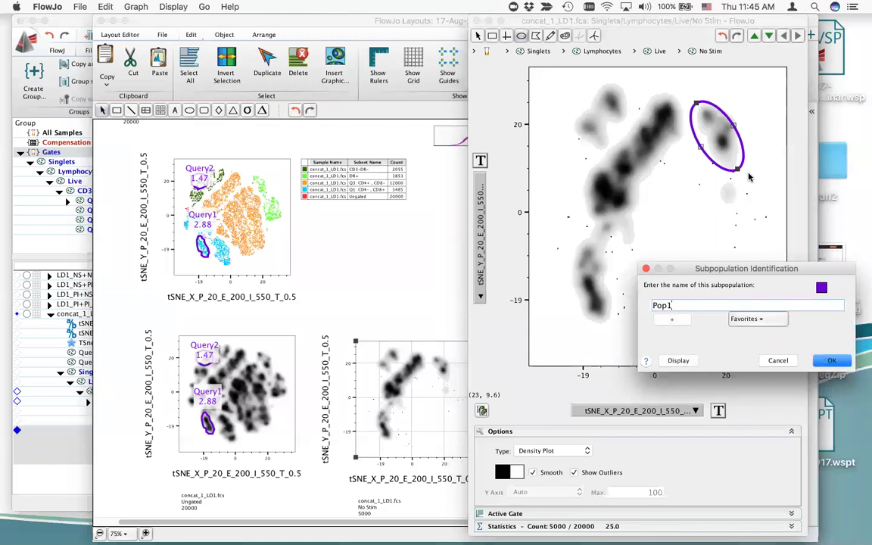
key("Return")
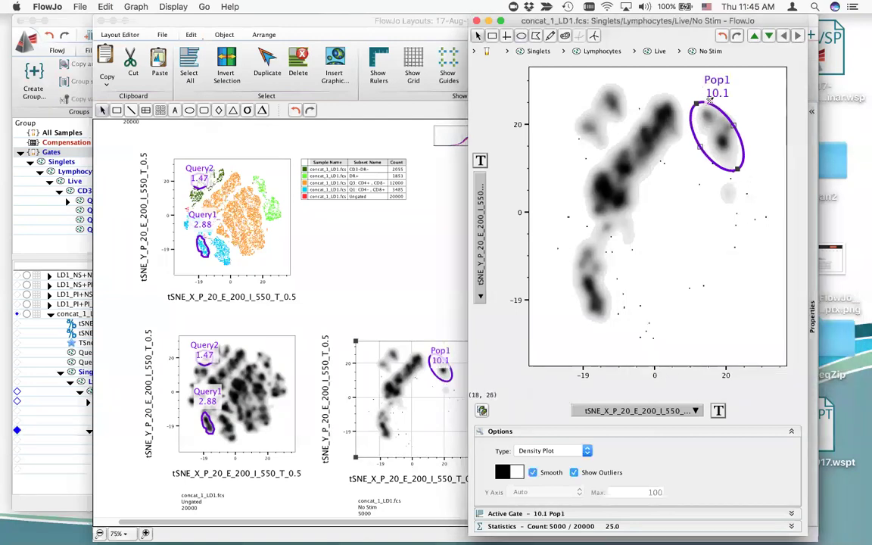
left_click_drag(702, 100, 706, 101)
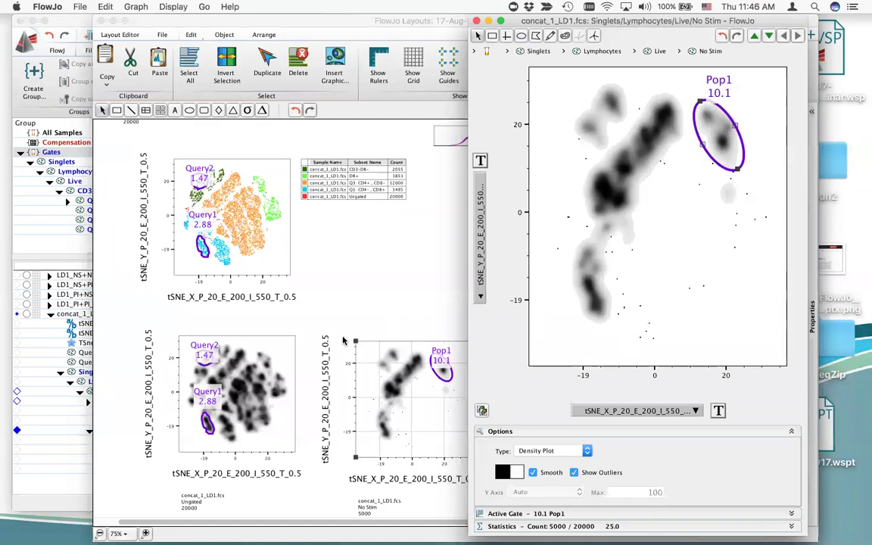
Copy the Pop1 gate from the No Stim population to the Stim1, Stim2 and Stim3 populations.
left_click(356, 258)
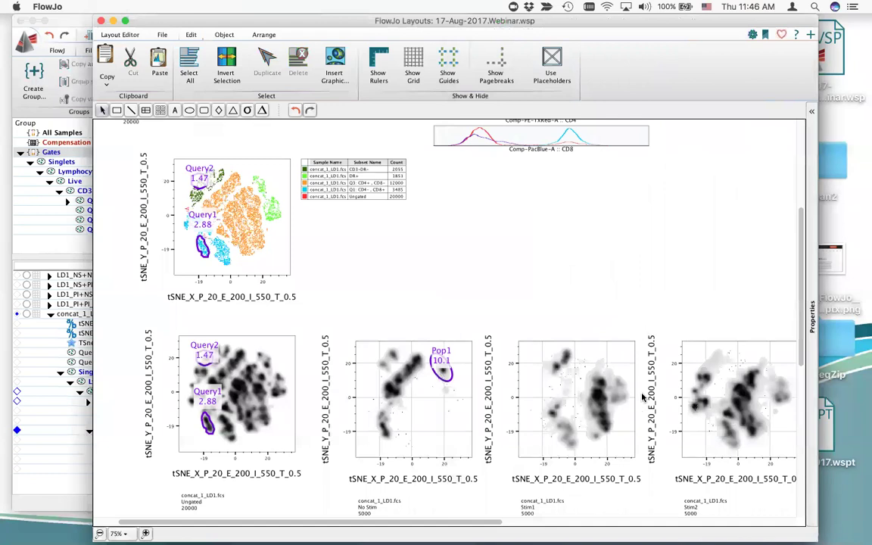
left_click(55, 374)
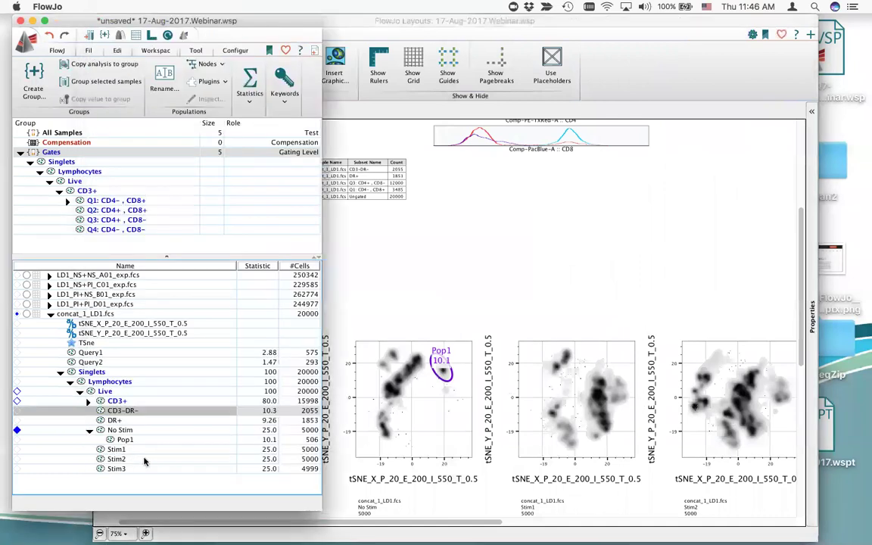
left_click(124, 440)
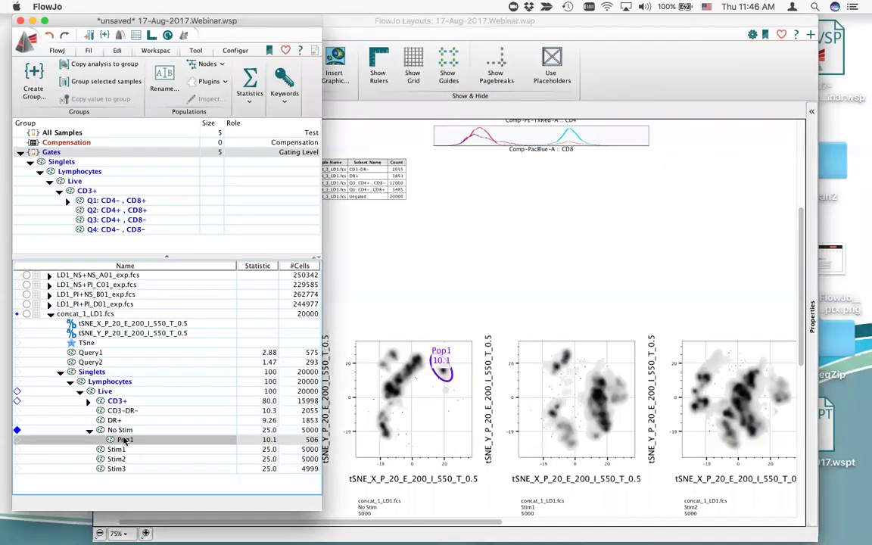
right_click(126, 443)
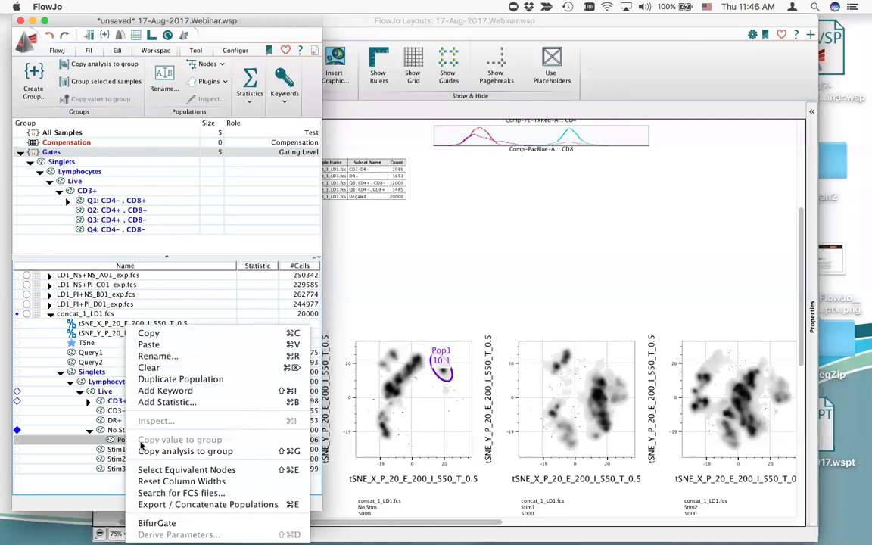
left_click(140, 333)
left_click(116, 449)
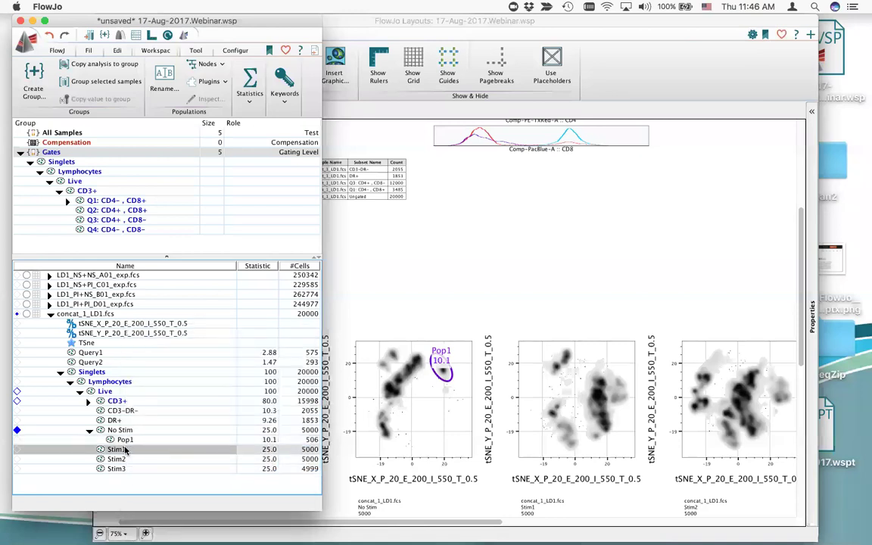
left_click(125, 470, "shift")
right_click(125, 469)
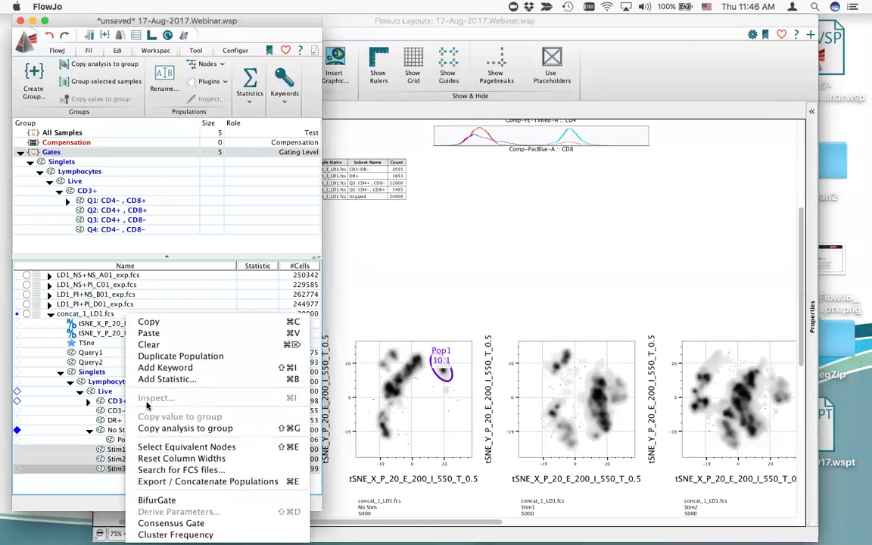
left_click(149, 333)
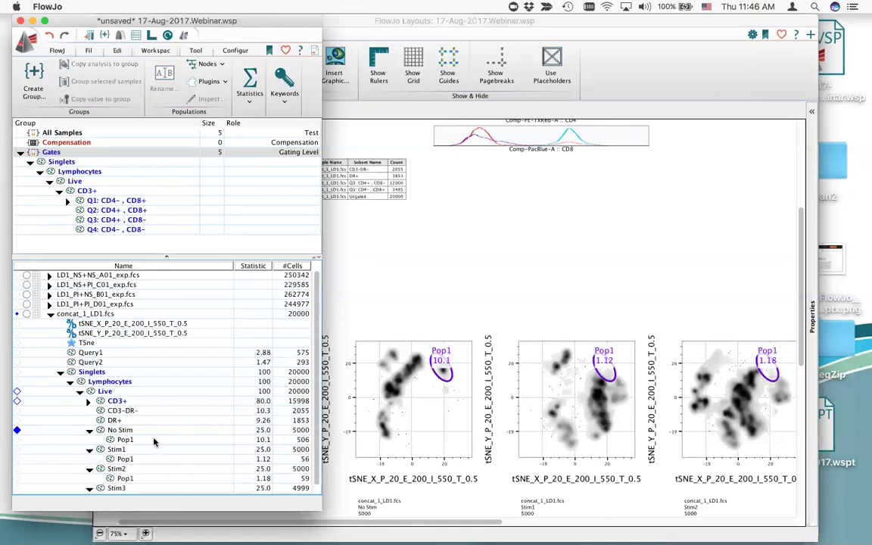
Compare the Pop1 gate and its frequency across the No Stim, Stim1, Stim2 and Stim3 density plots in the layout.
left_click(674, 461)
left_click_drag(443, 522, 564, 531)
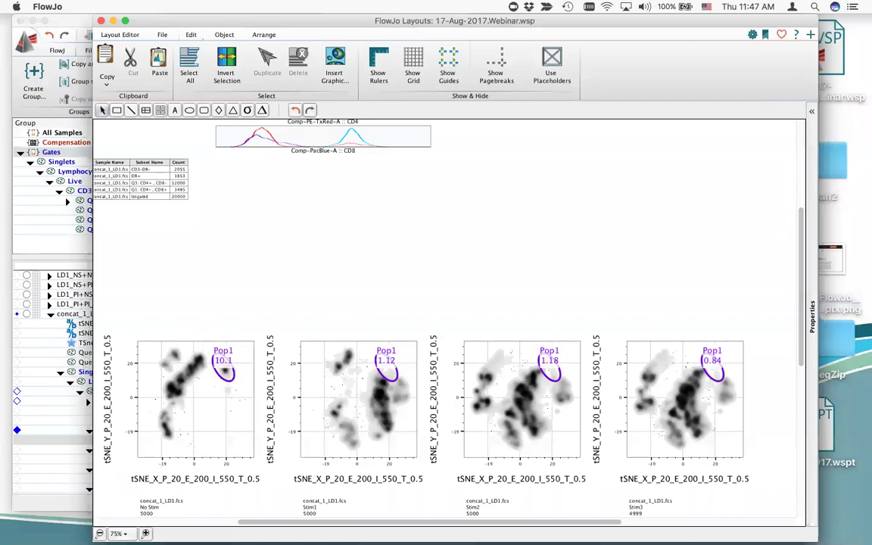
left_click_drag(445, 525, 290, 510)
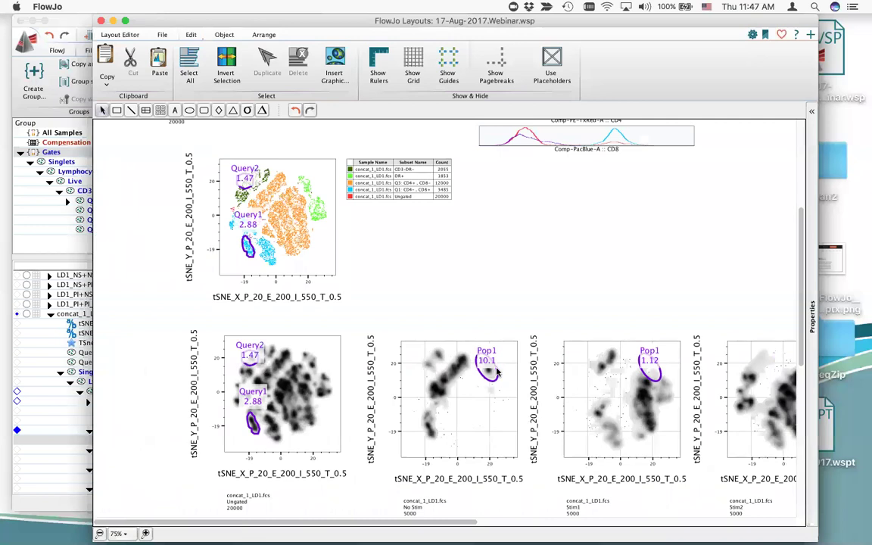
Save the workspace and start the Spade plugin on the concat_1_LD1.fcs sample.
left_click(73, 407)
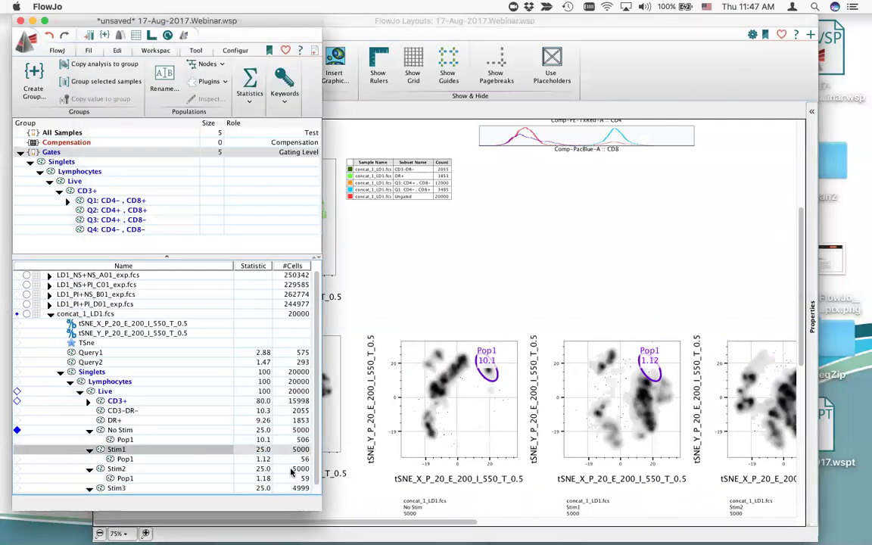
left_click(91, 314)
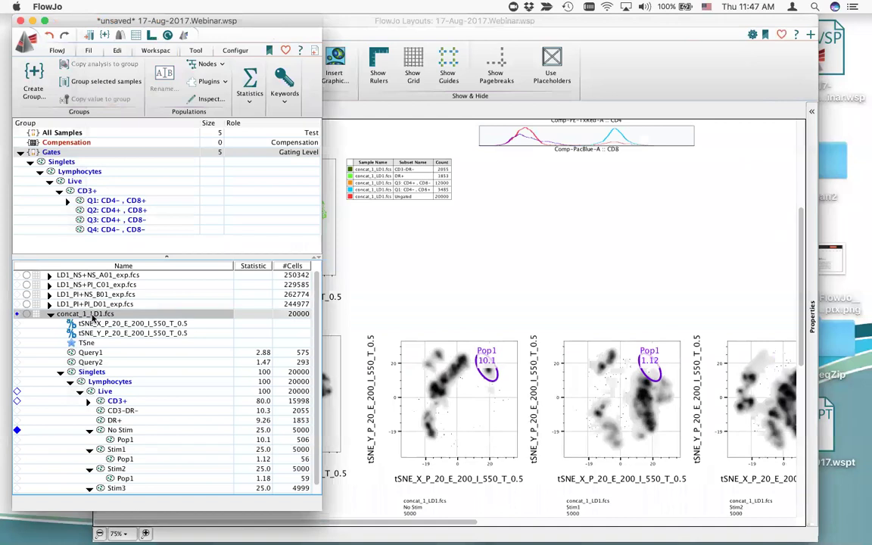
key("super+s")
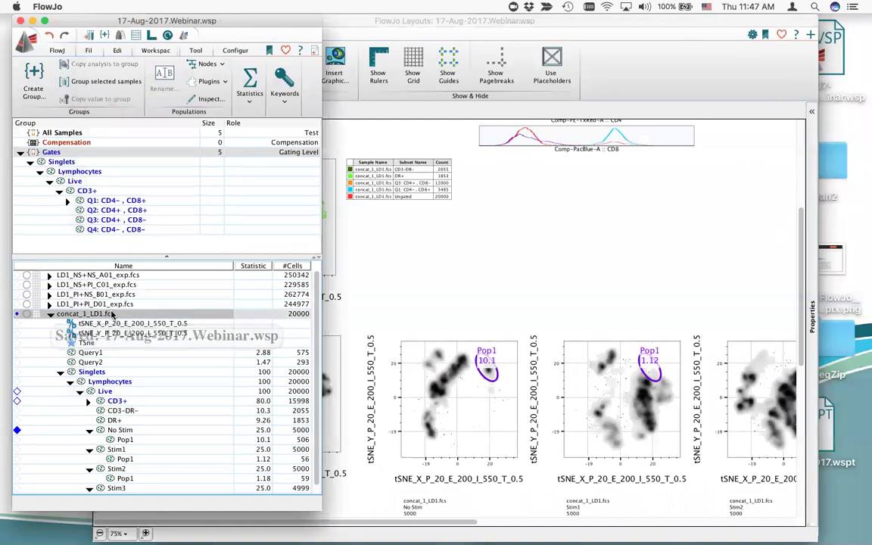
left_click(212, 81)
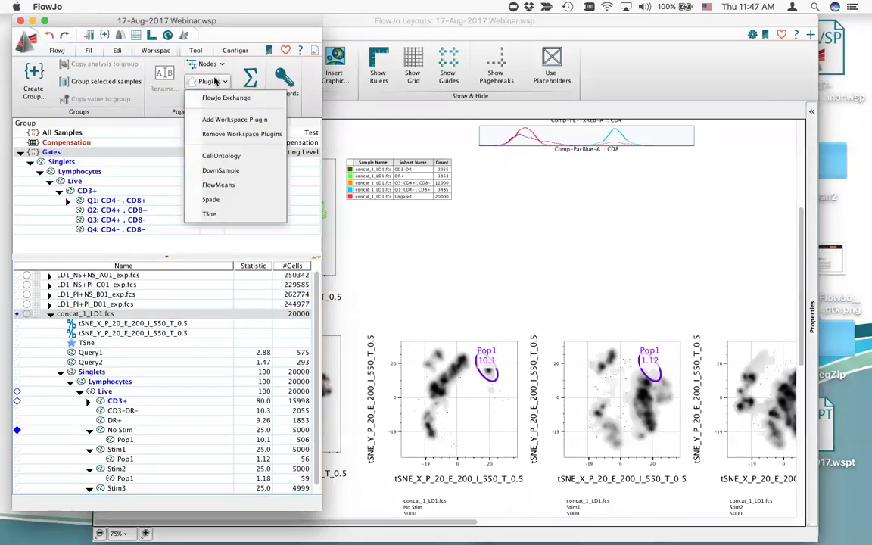
left_click(220, 199)
Choose all compensated parameters from Comp-APC-H7-A :: HLA-DR through Comp-PacBlue-A :: CD8 as the Spade clustering parameters.
scroll(430, 286, "down", 3)
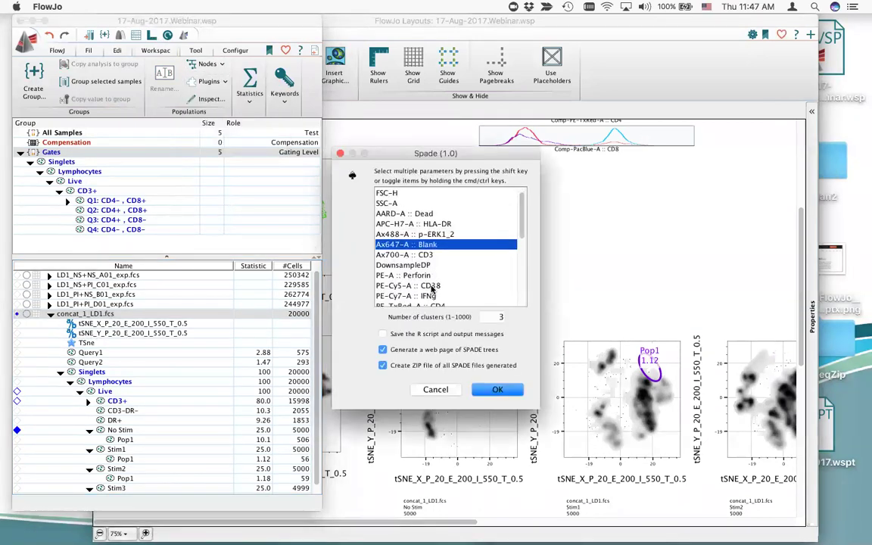
left_click(435, 231, "shift")
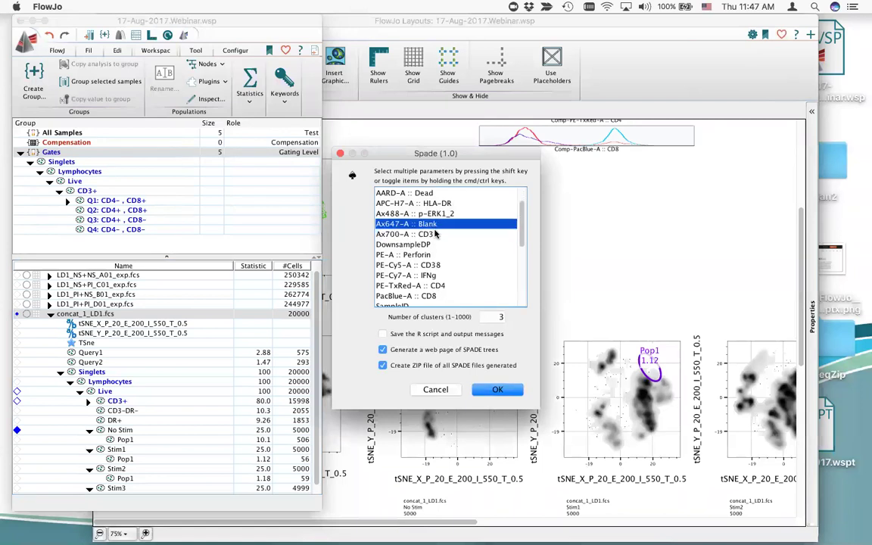
scroll(446, 256, "down", 3)
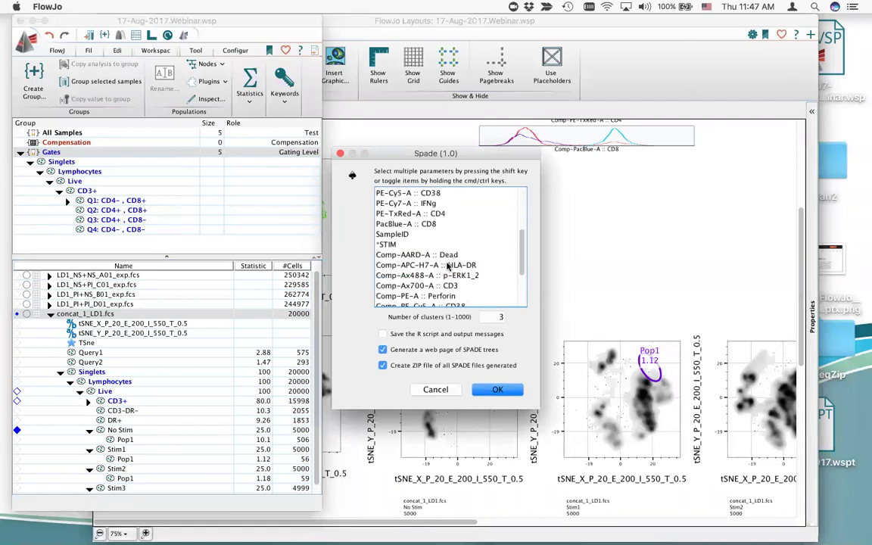
left_click(448, 266)
scroll(447, 266, "down", 3)
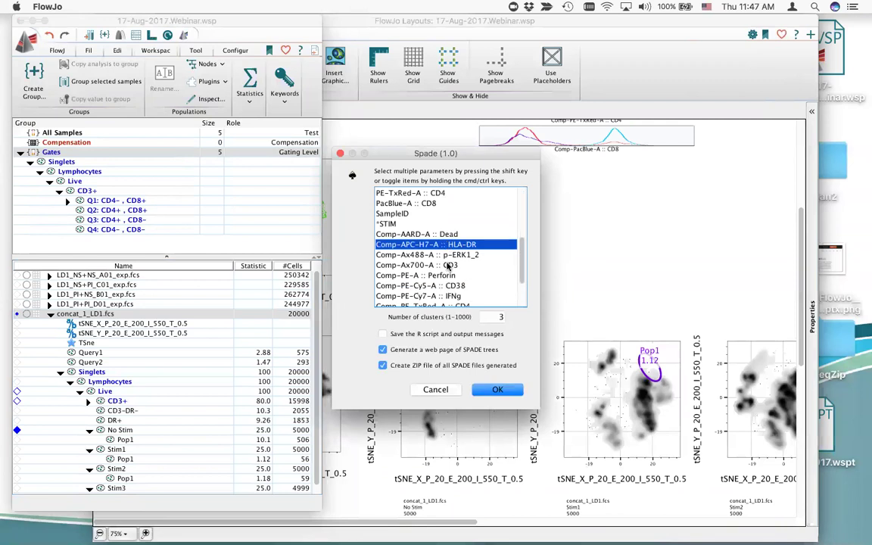
left_click(448, 266, "super")
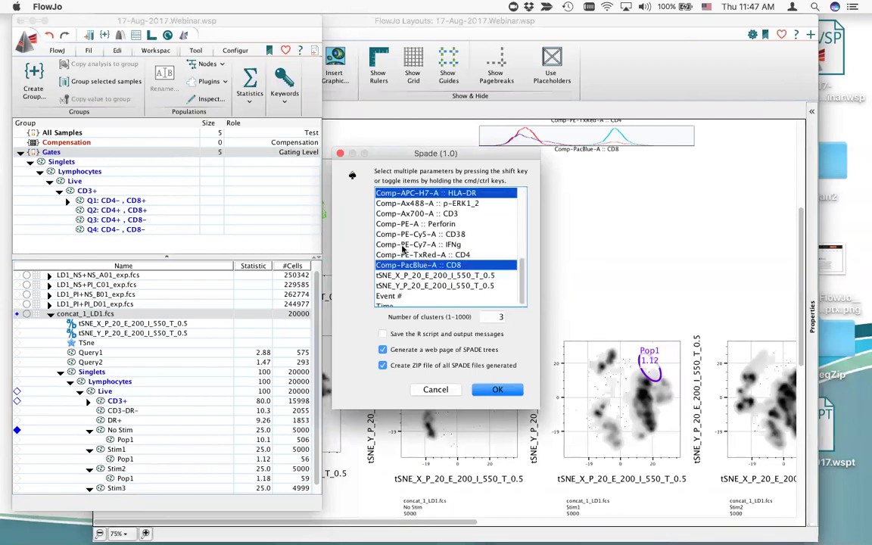
left_click(472, 200)
left_click(470, 193)
left_click(436, 265, "shift")
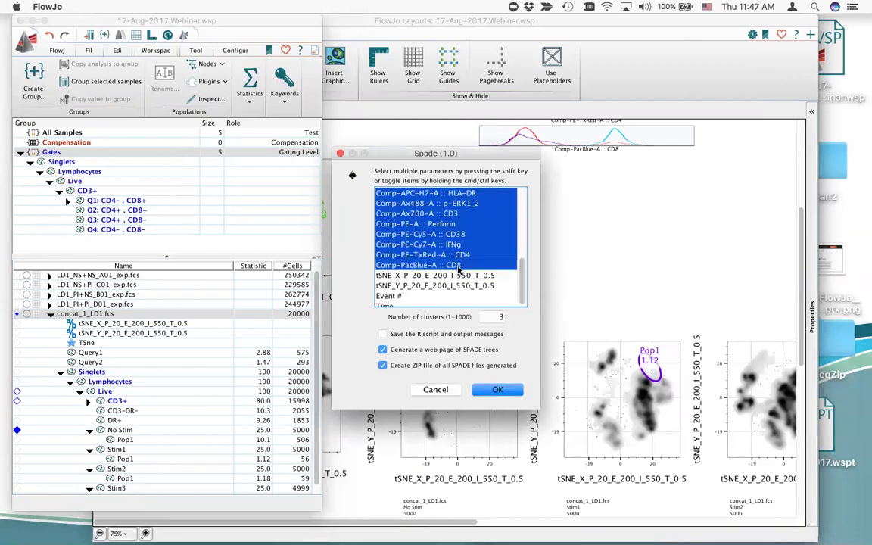
Open Spade's number of clusters for editing.
double_click(504, 317)
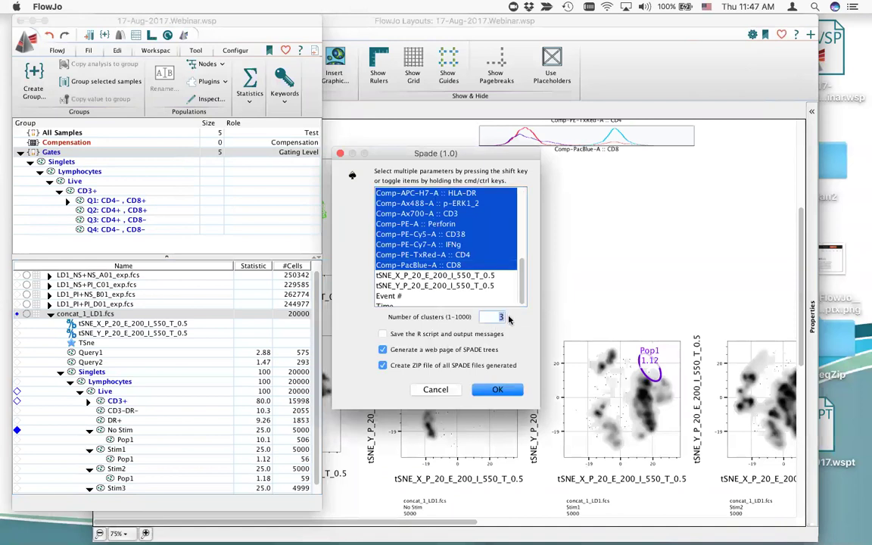
Run SPADE with 50 clusters on the selected parameters and expand the Singlets gating tree of concat_1_LD1.fcs.
type("50")
left_click(511, 389)
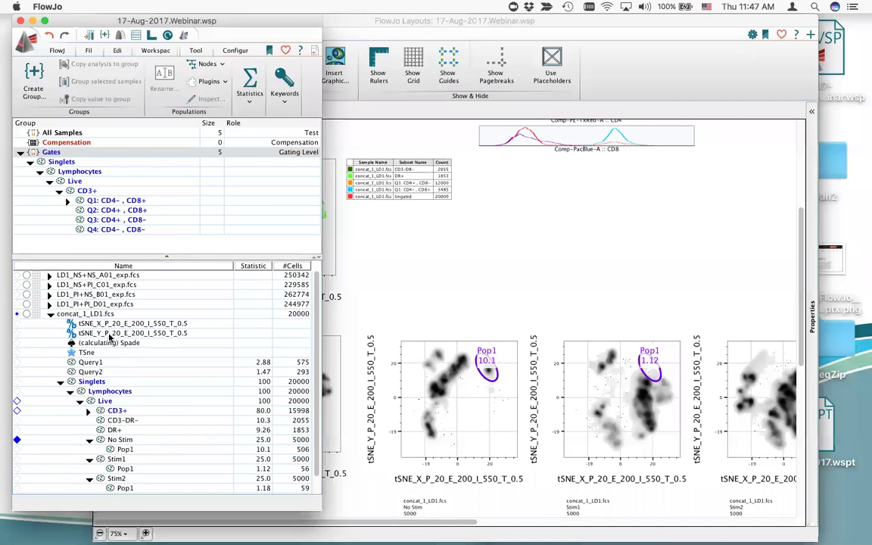
left_click(61, 381)
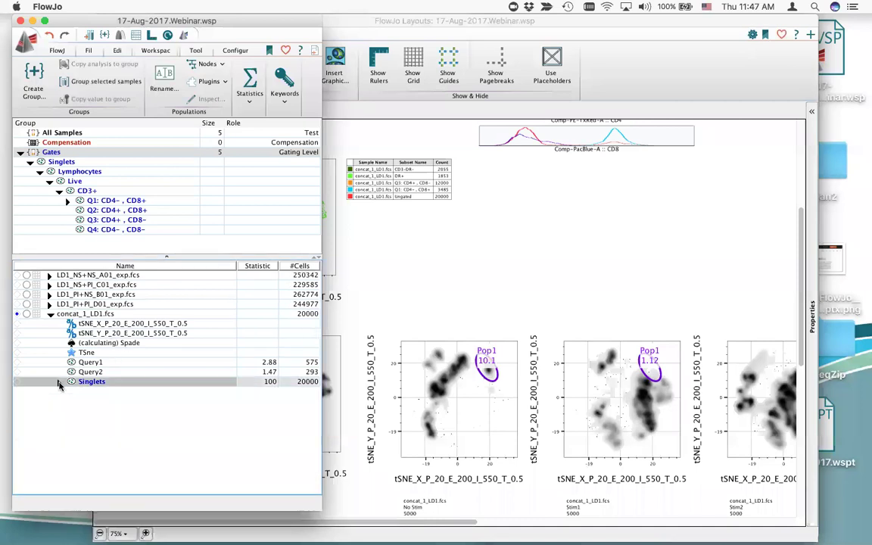
left_click(61, 382, "alt")
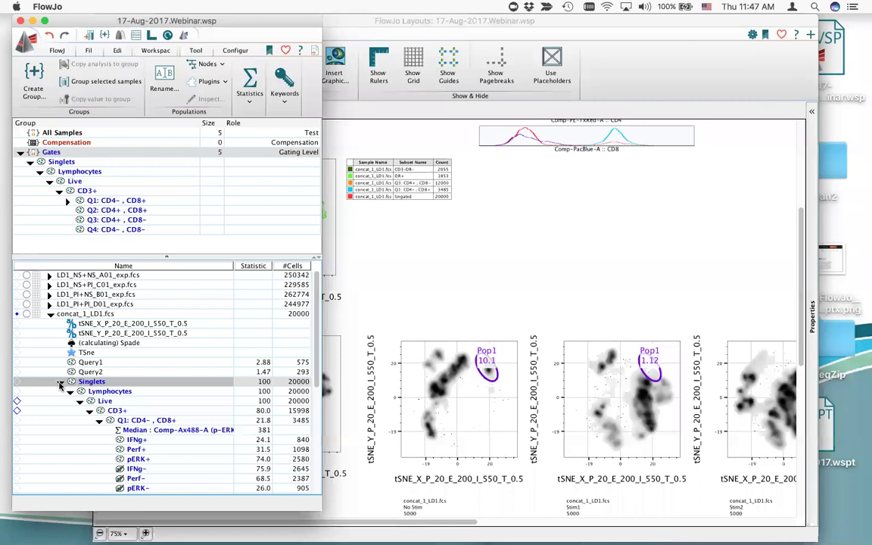
left_click(61, 384)
left_click(61, 384)
Bring the layout forward and view the tSNE plots of No Stim, Stim1, Stim2 and Stim3 side by side.
left_click(557, 284)
left_click_drag(452, 525, 658, 522)
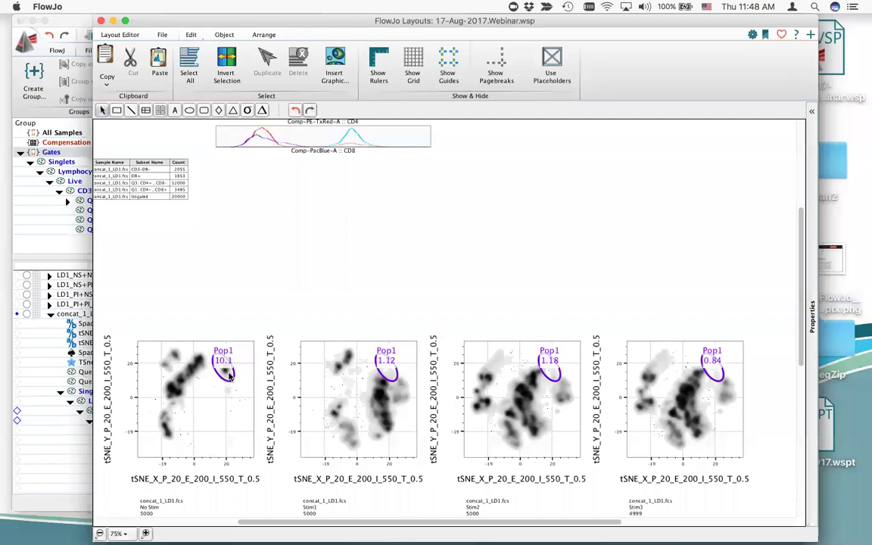
Collapse Singlets in the workspace and look through the SPADE populations from Spade.Pop1 to Spade.Pop50.
left_click(57, 409)
left_click(59, 391)
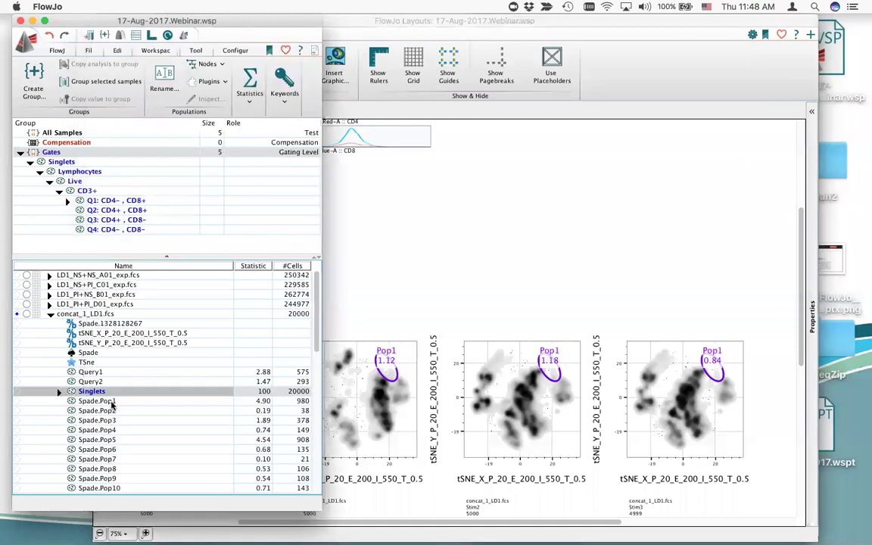
scroll(122, 415, "down", 12)
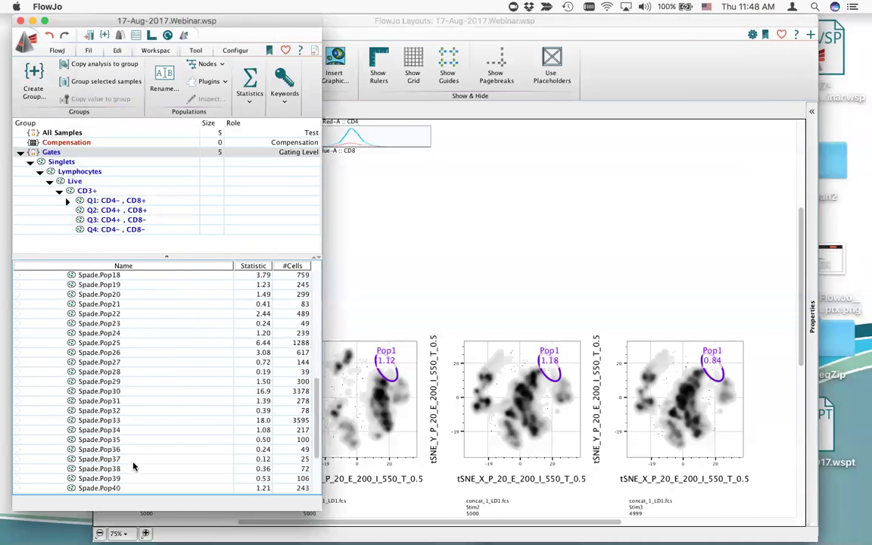
scroll(132, 476, "down", 1)
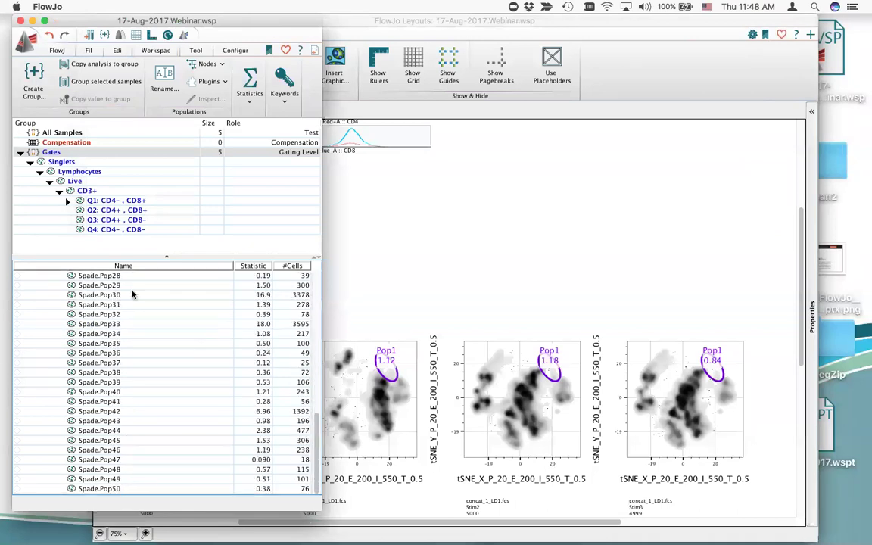
scroll(129, 401, "up", 7)
scroll(137, 414, "up", 5)
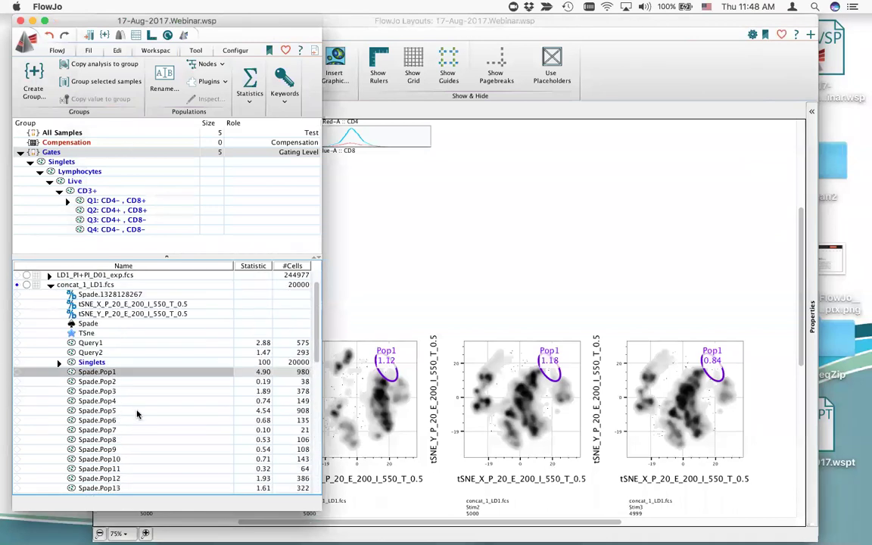
scroll(108, 394, "down", 1)
scroll(108, 395, "down", 10)
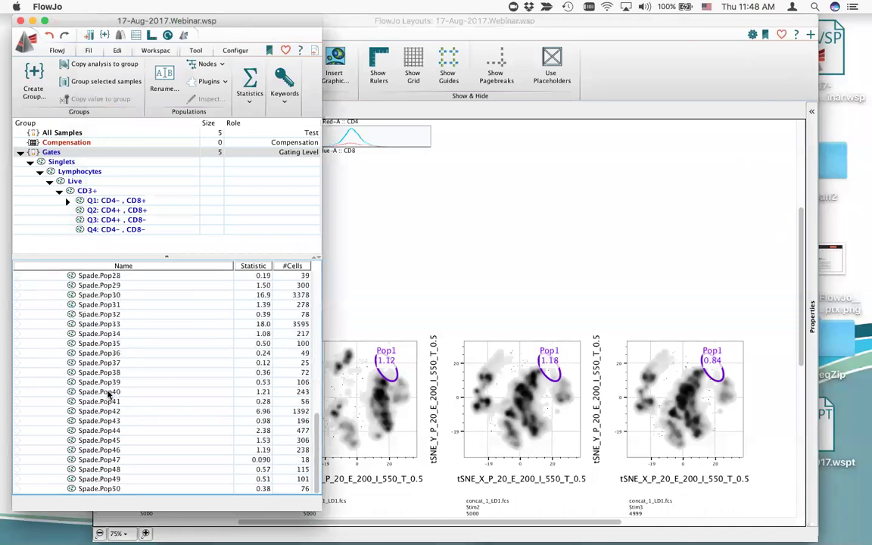
scroll(109, 394, "up", 10)
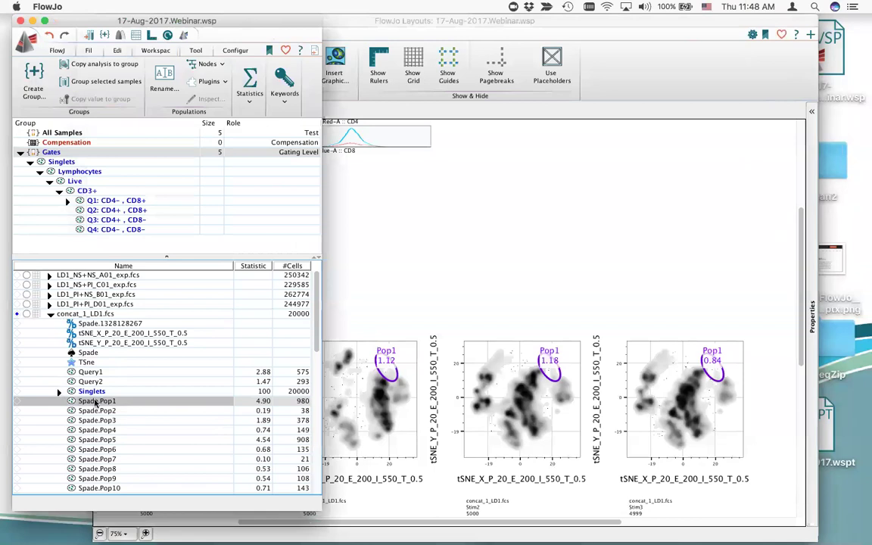
Copy the No Stim, Stim1, Stim2 and Stim3 gates located under Live in concat_1_LD1.fcs.
left_click(60, 392)
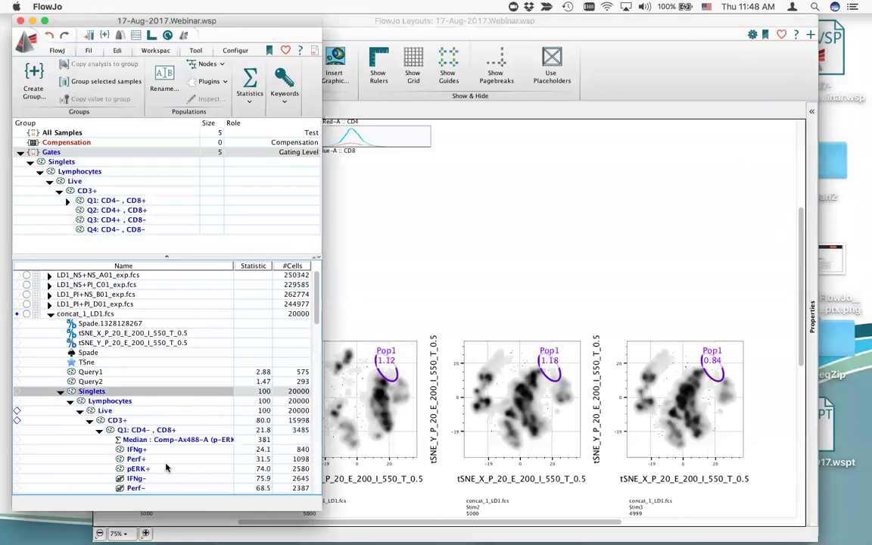
scroll(166, 467, "down", 3)
left_click(122, 353)
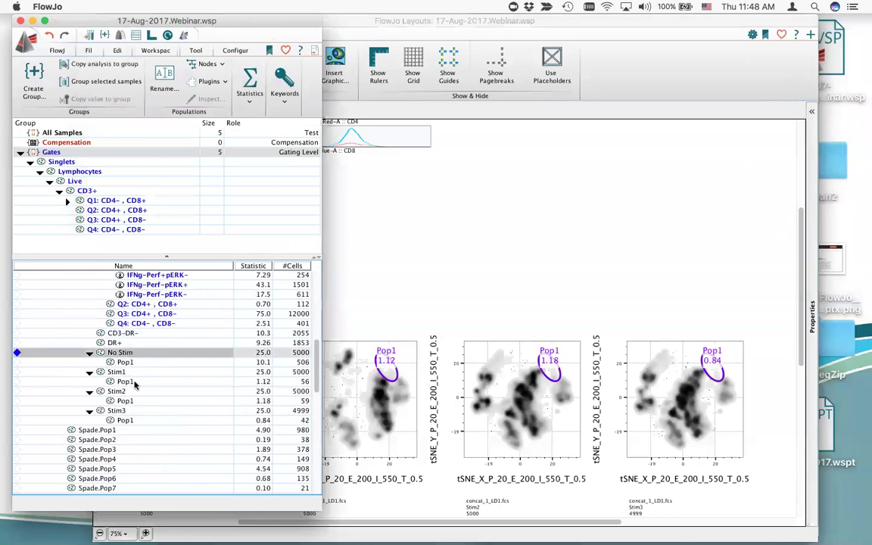
left_click(118, 371, "super")
left_click(116, 390, "super")
left_click(116, 411, "super")
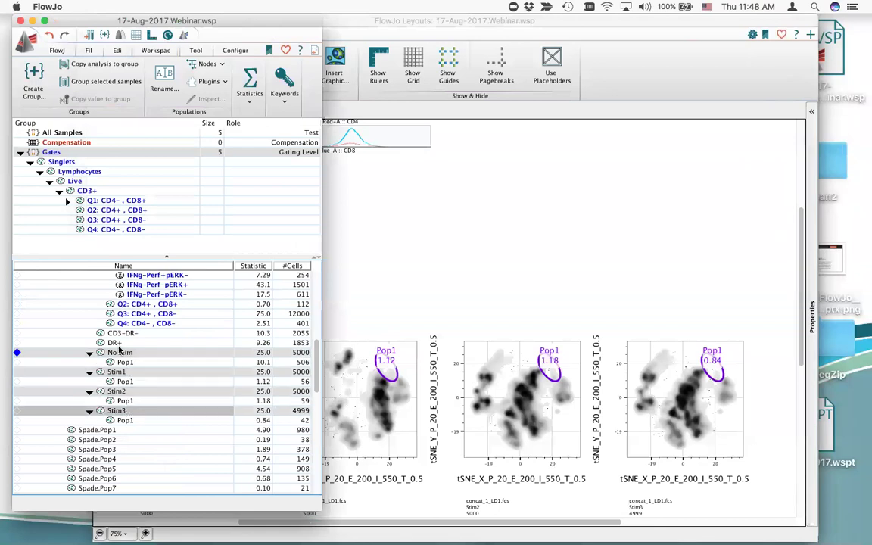
right_click(208, 353)
left_click(227, 322)
Paste the copied stimulation gates onto all SPADE populations from Spade.Pop1 to Spade.Pop50.
left_click(125, 430)
scroll(130, 441, "down", 15)
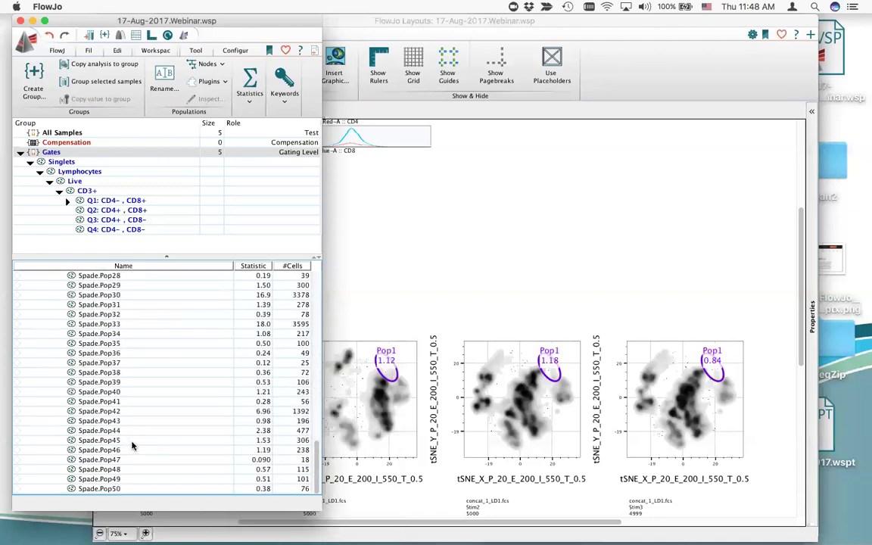
left_click(127, 490, "shift")
right_click(126, 490)
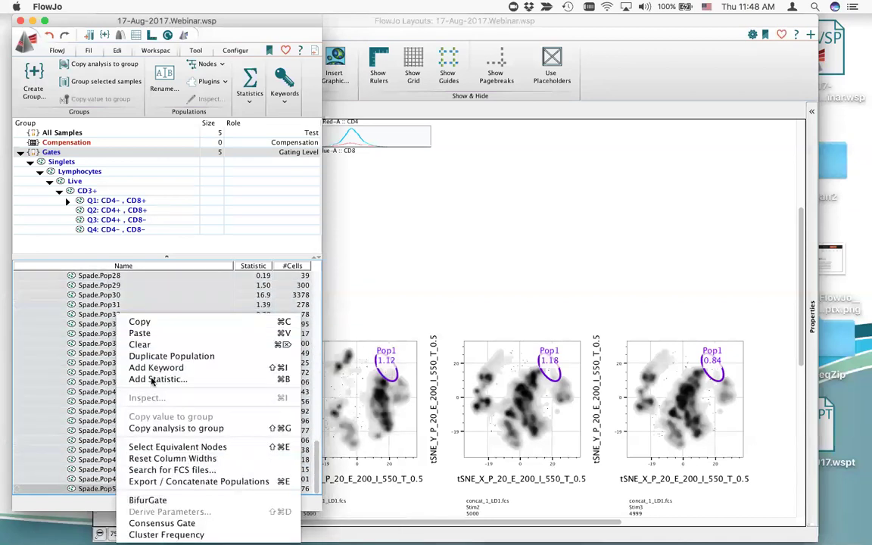
left_click(141, 333)
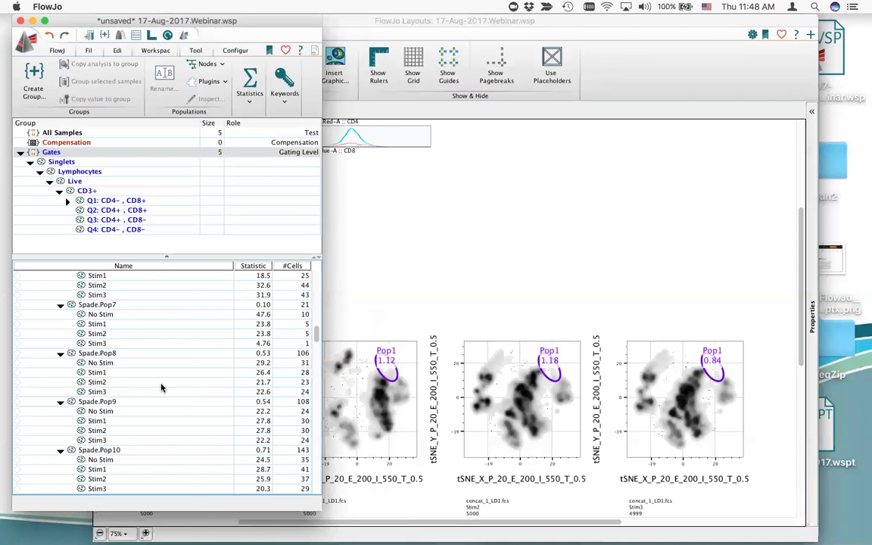
Compare the No Stim, Stim1, Stim2 and Stim3 frequencies within Spade.Pop7 and Spade.Pop13.
left_click(99, 304)
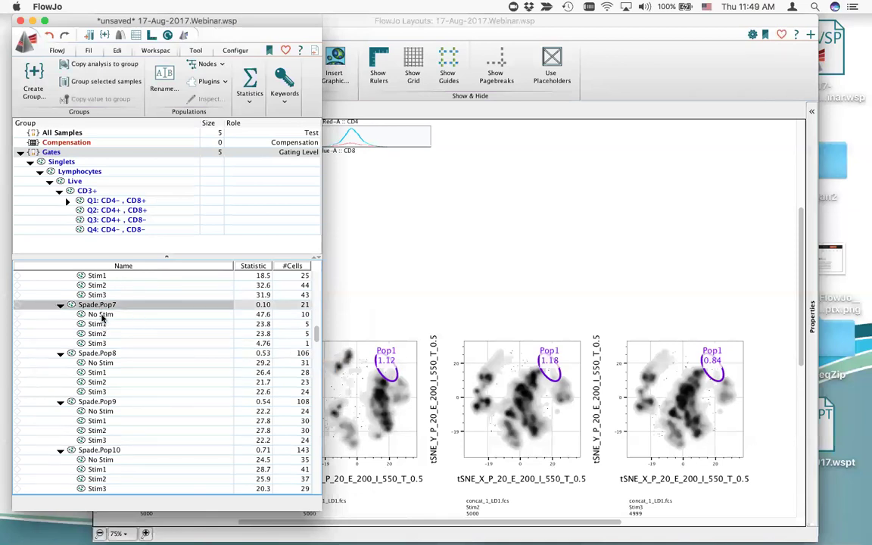
left_click(100, 314)
left_click(97, 344, "shift")
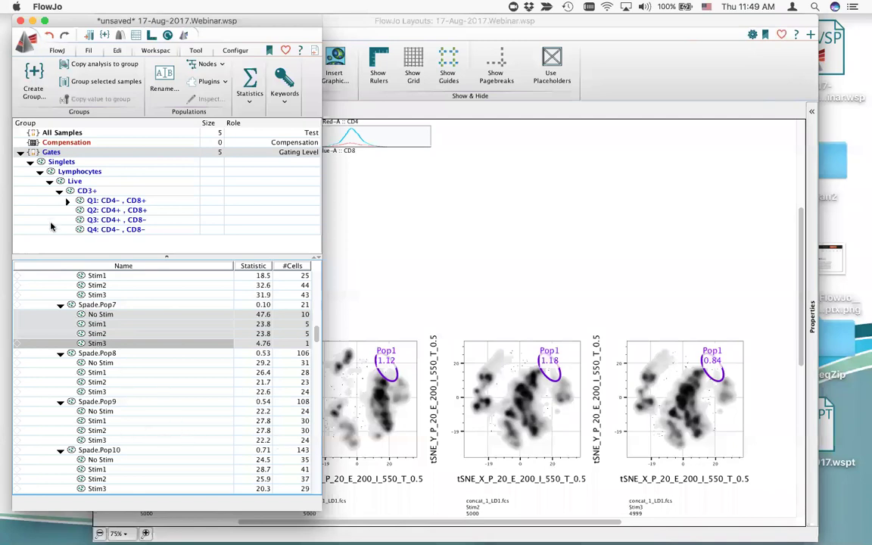
scroll(212, 413, "down", 2)
scroll(174, 423, "down", 5)
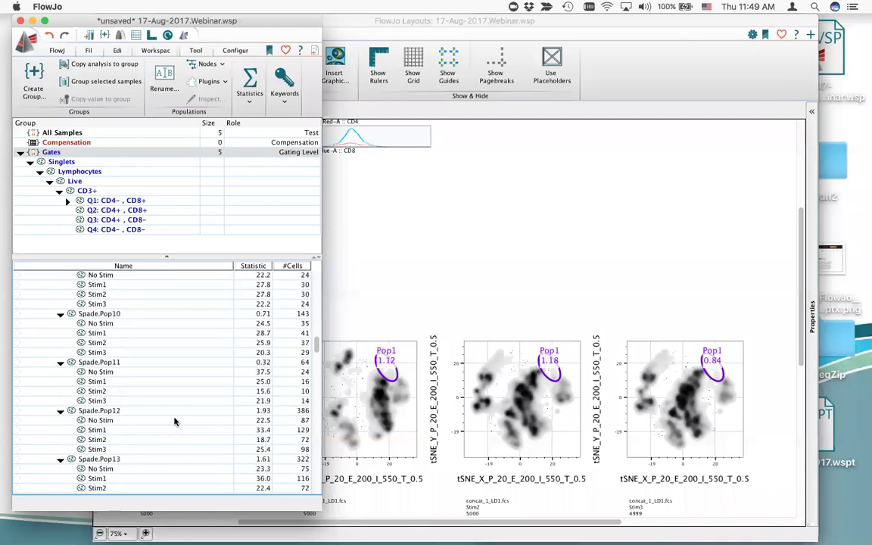
left_click(101, 413)
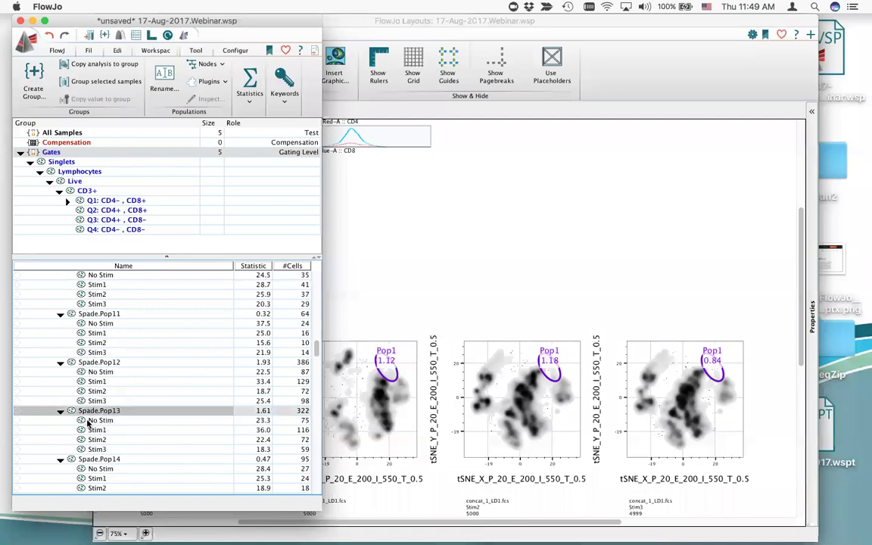
left_click(89, 421)
left_click(95, 430)
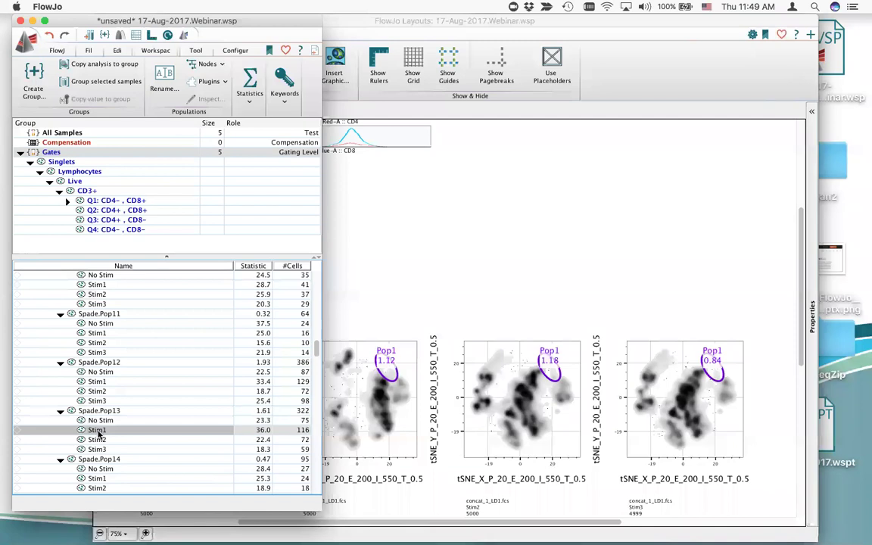
left_click(98, 439)
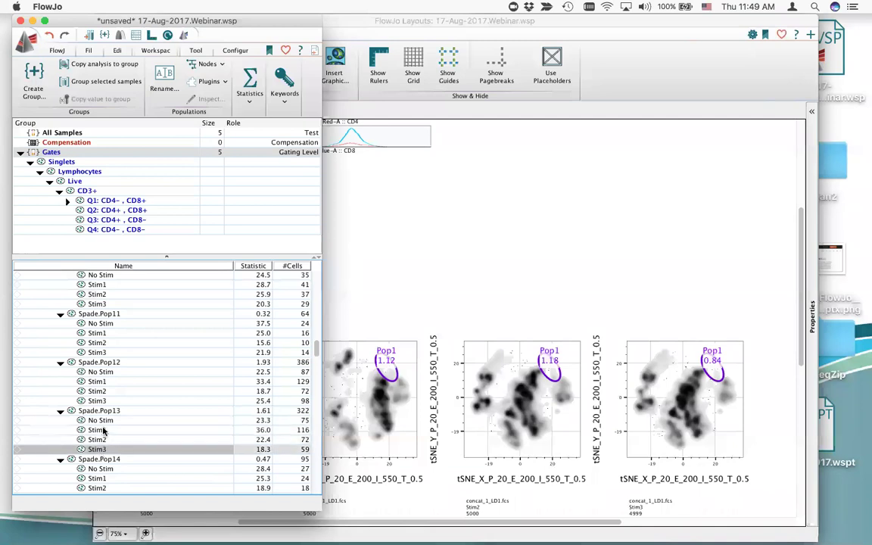
left_click(97, 429)
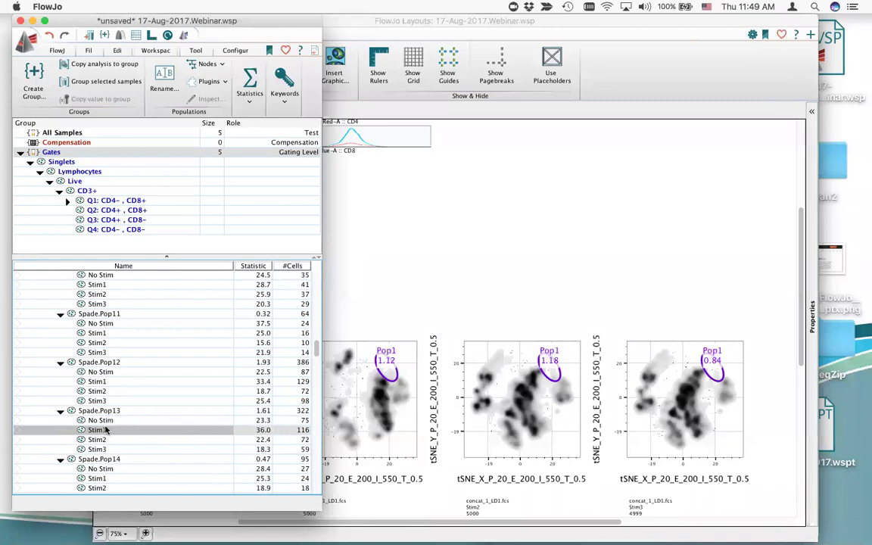
Examine how the No Stim and Stim1–Stim3 frequencies differ within the clusters Spade.Pop14 to Spade.Pop20.
scroll(106, 429, "down", 5)
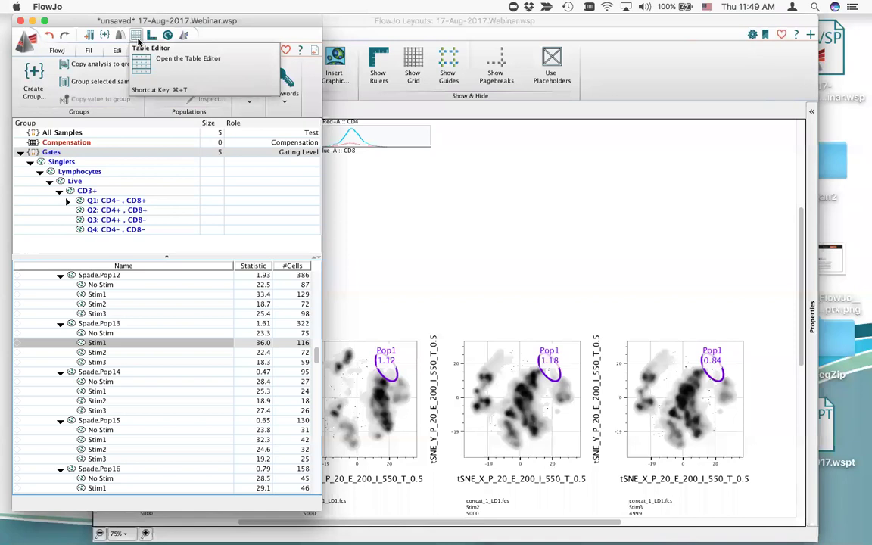
left_click(110, 383)
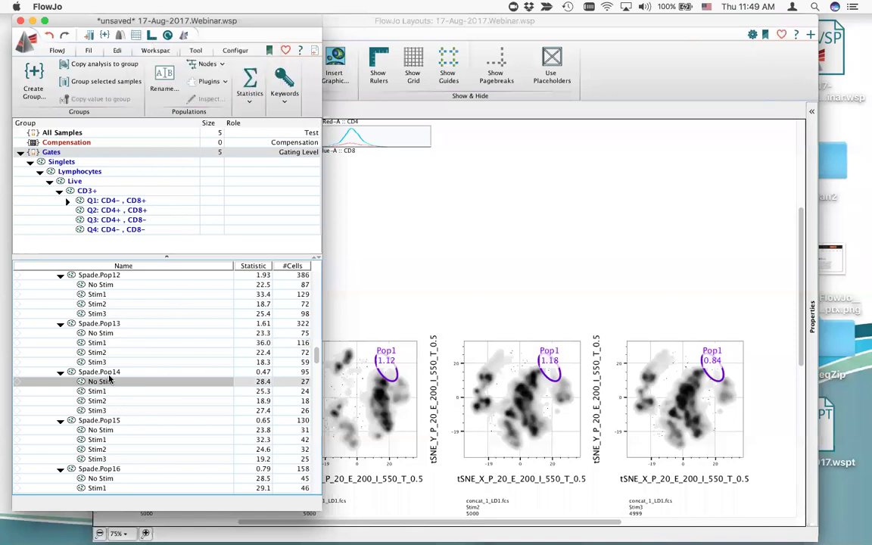
left_click(109, 421)
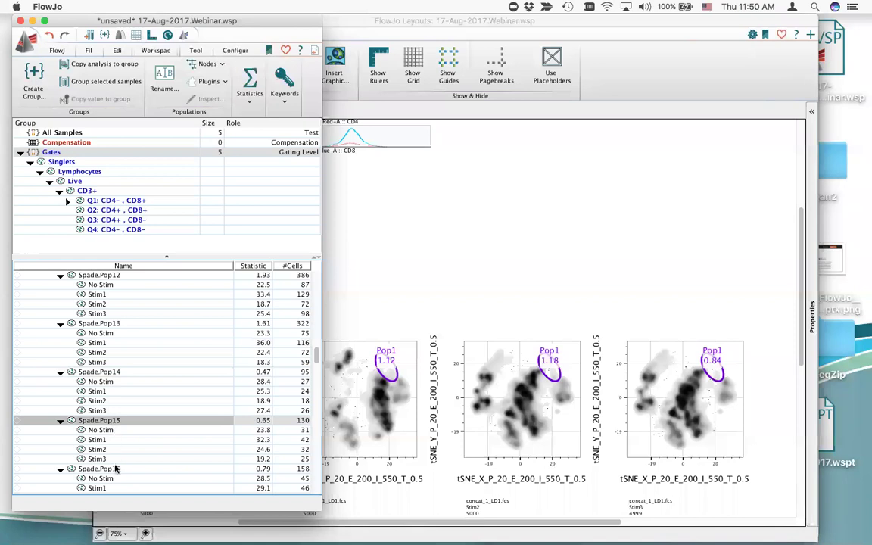
left_click(108, 431)
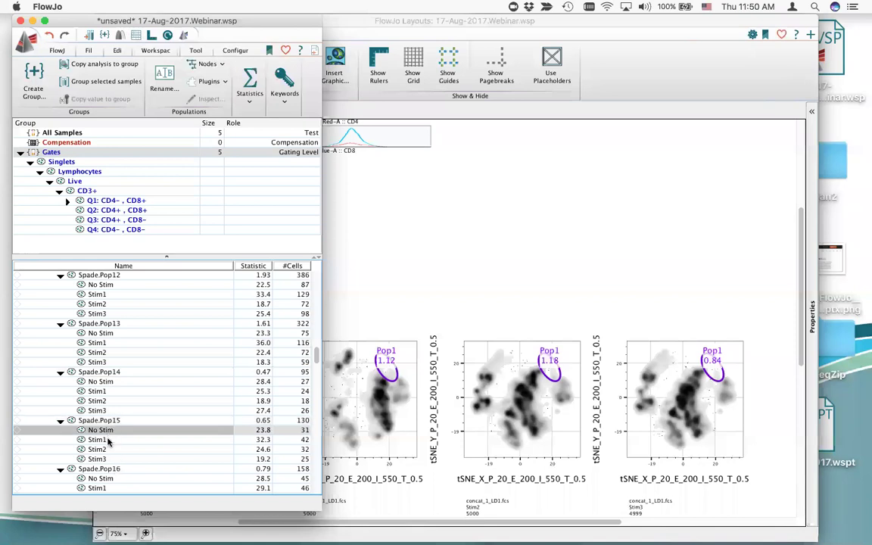
scroll(130, 443, "down", 5)
scroll(138, 433, "down", 3)
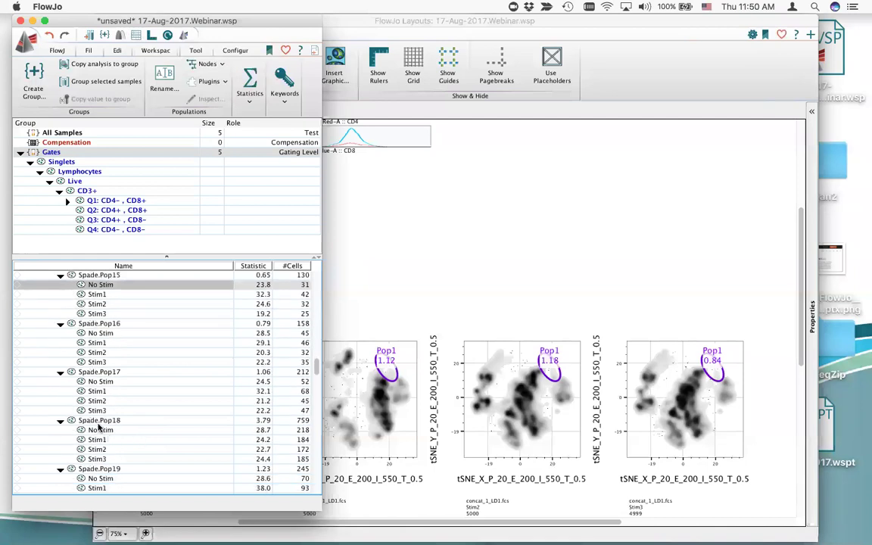
scroll(109, 441, "down", 2)
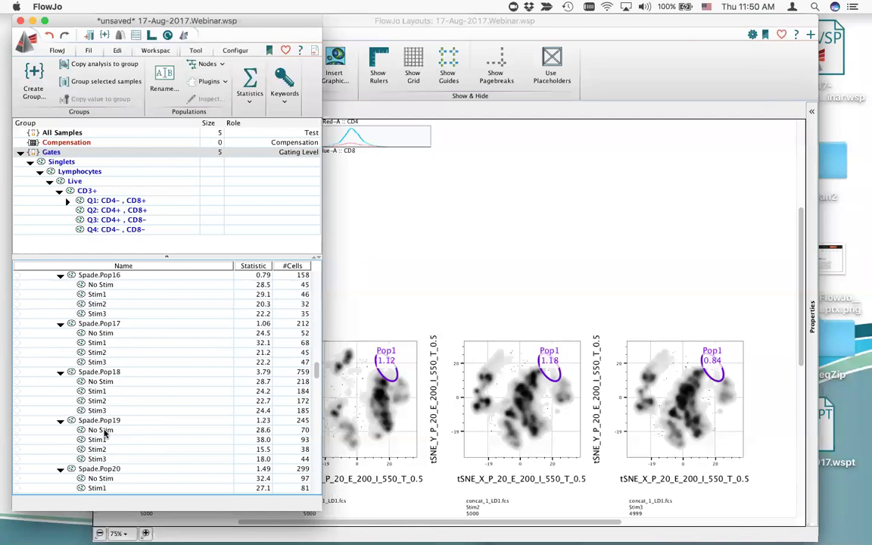
left_click(109, 421)
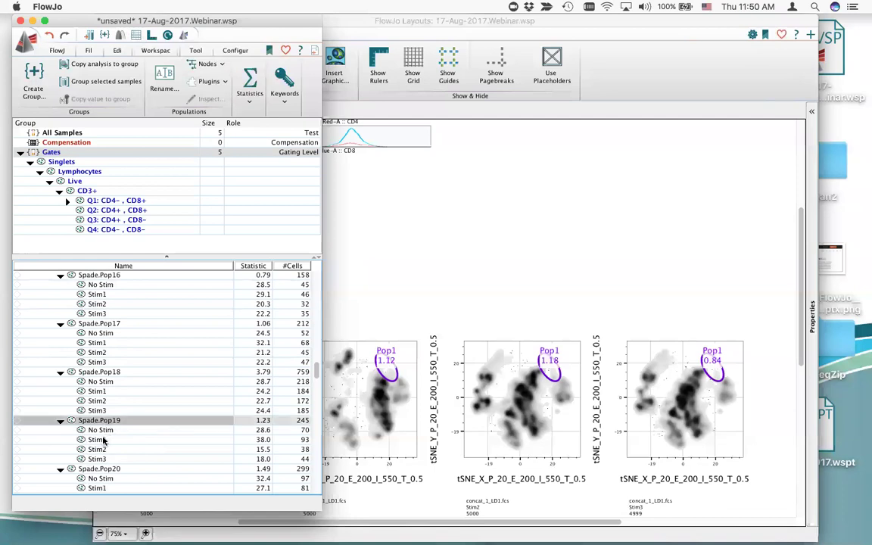
left_click(105, 442)
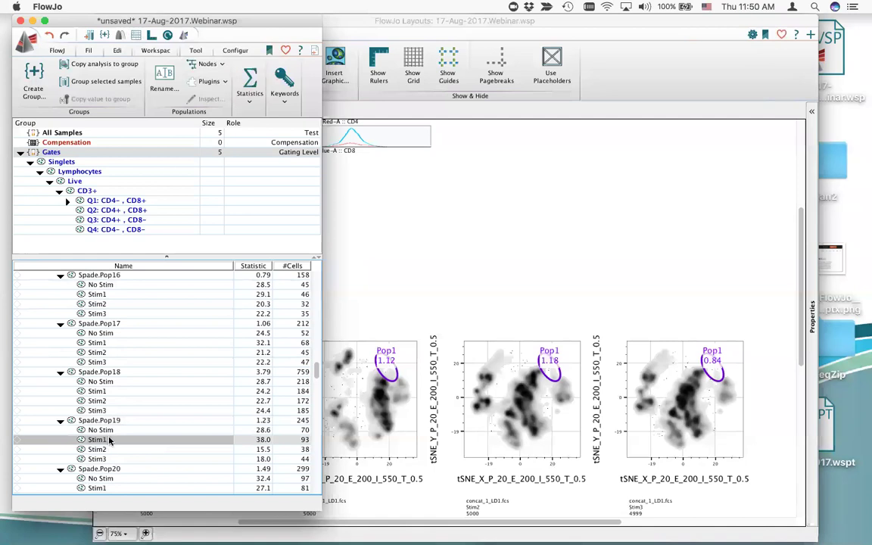
scroll(133, 442, "down", 3)
left_click(120, 440)
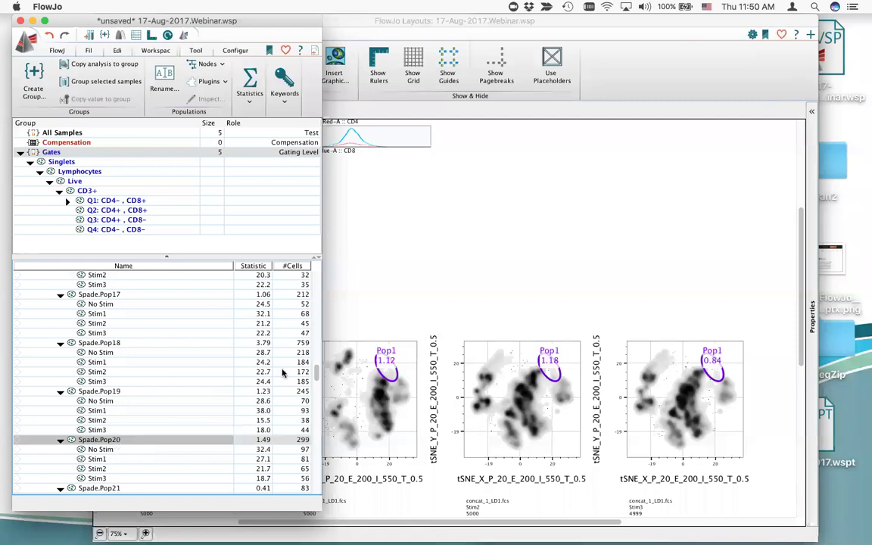
Show the Query1/Query2 tSNE plot in the layout and move the layout window beside the workspace.
scroll(595, 254, "up", 5)
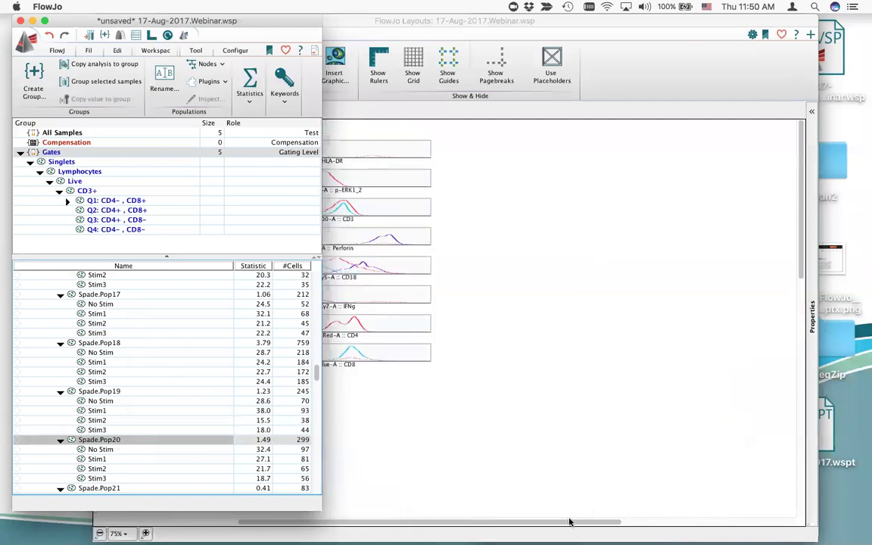
left_click_drag(390, 21, 699, 21)
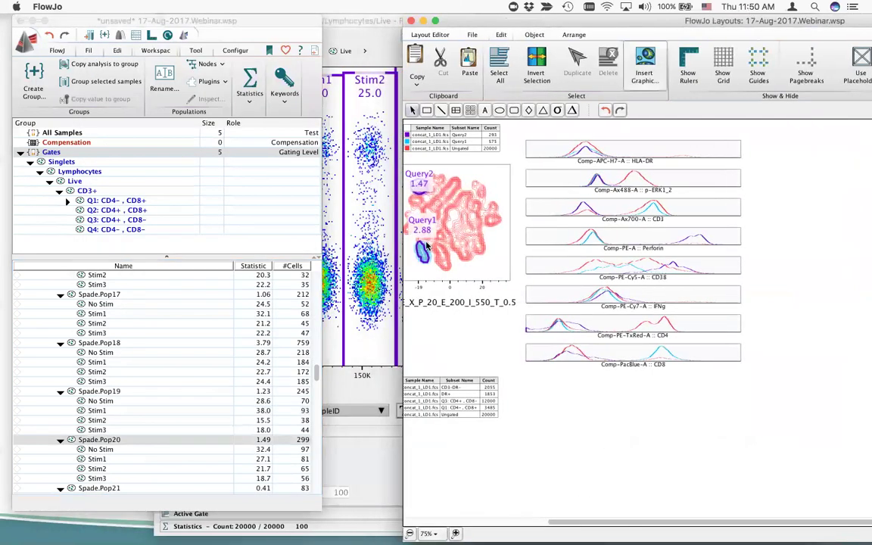
left_click(106, 395)
scroll(152, 378, "up", 3)
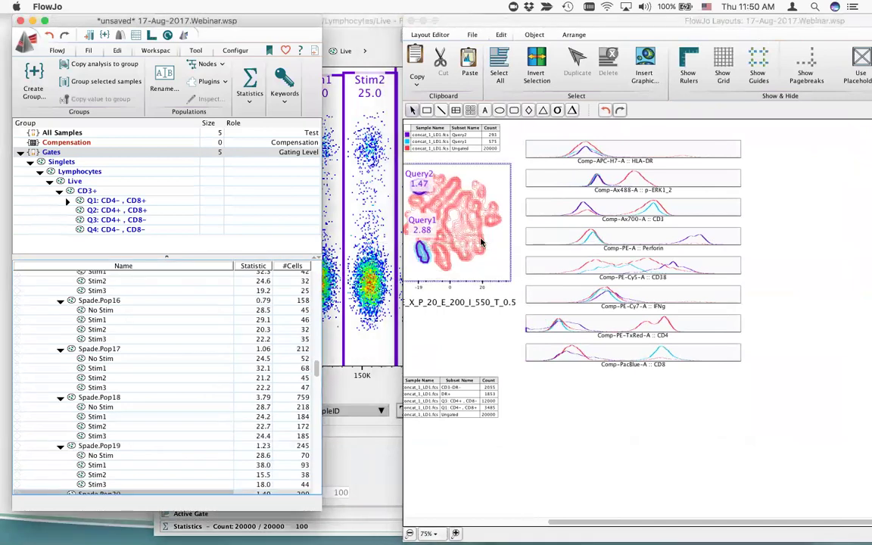
Overlay Spade.Pop20 on the Query1/Query2 tSNE contour plot in the layout.
left_click_drag(481, 242, 483, 236)
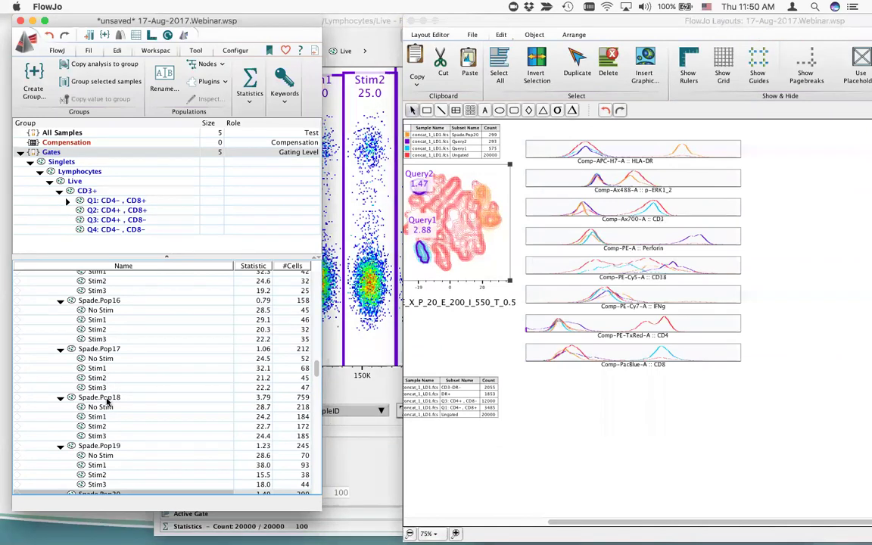
Add Median statistics for all compensated parameters to the Spade.Pop20 population.
scroll(117, 462, "down", 3)
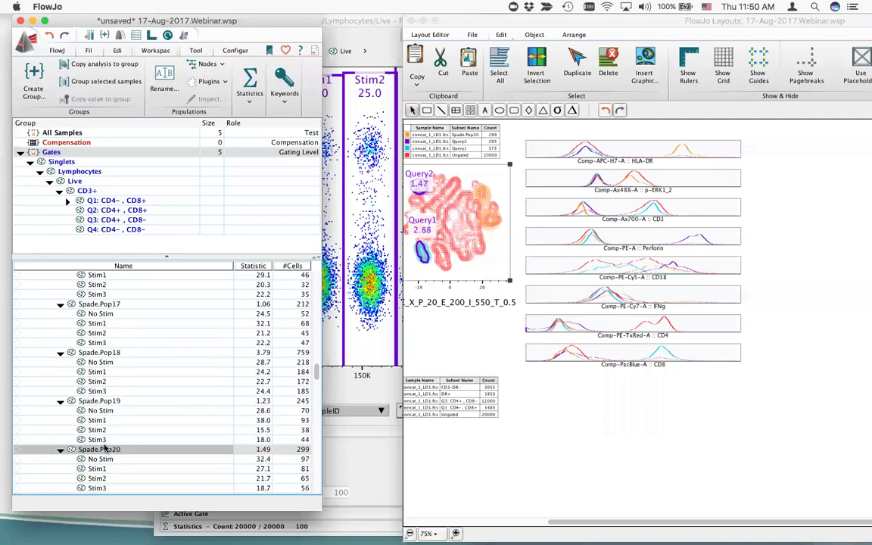
right_click(106, 452)
key("Escape")
left_click(192, 52)
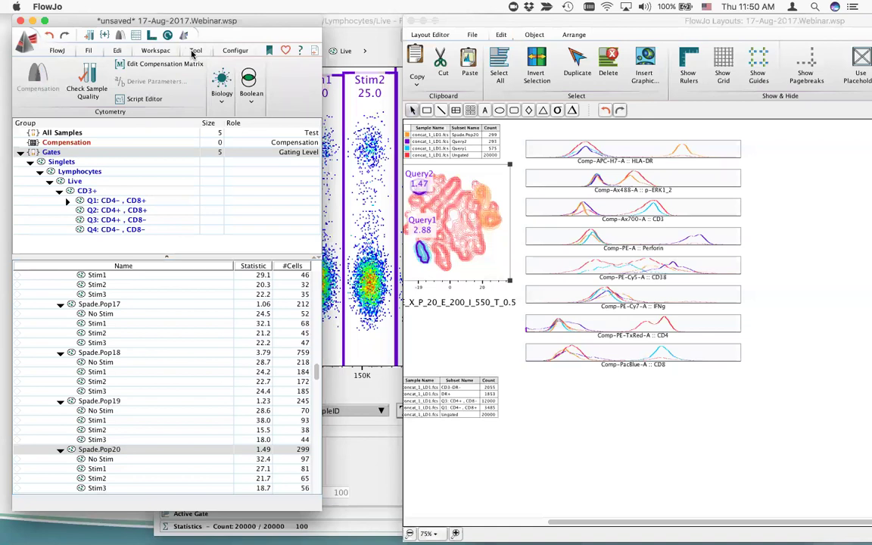
left_click(146, 47)
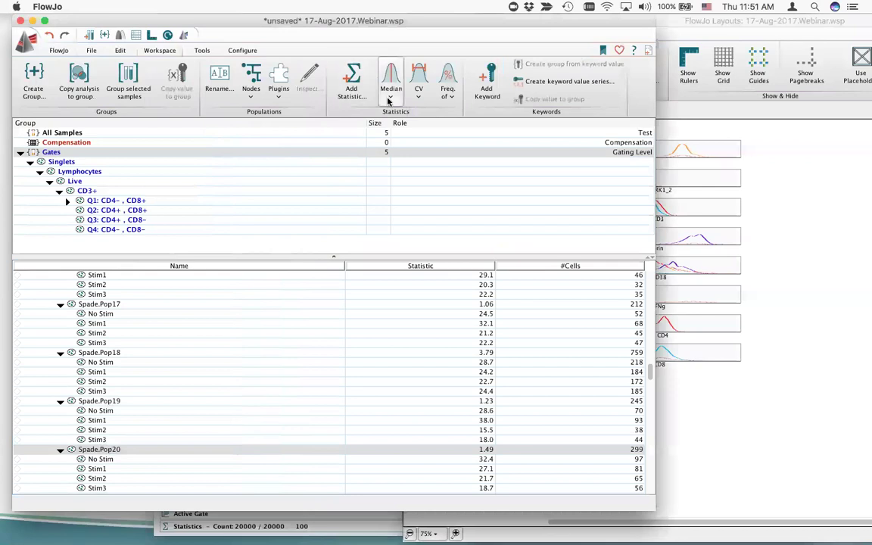
left_click(390, 99)
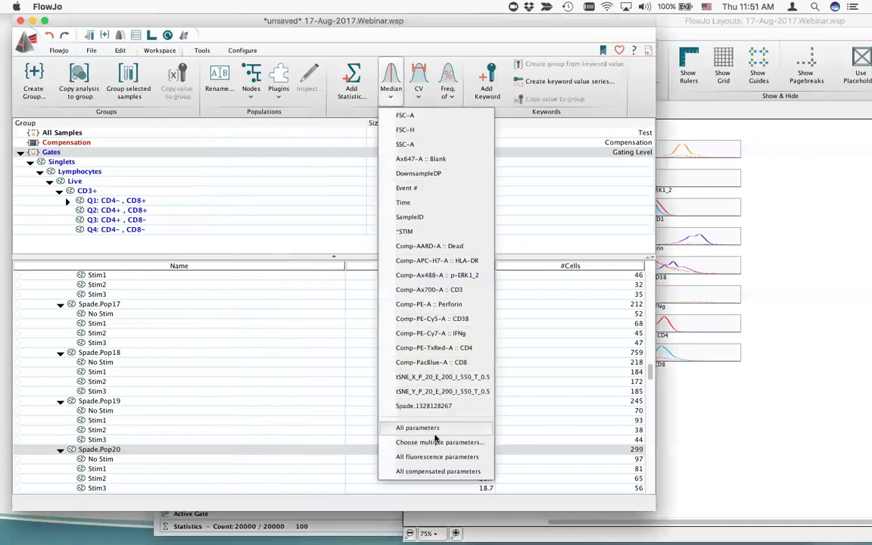
left_click(426, 472)
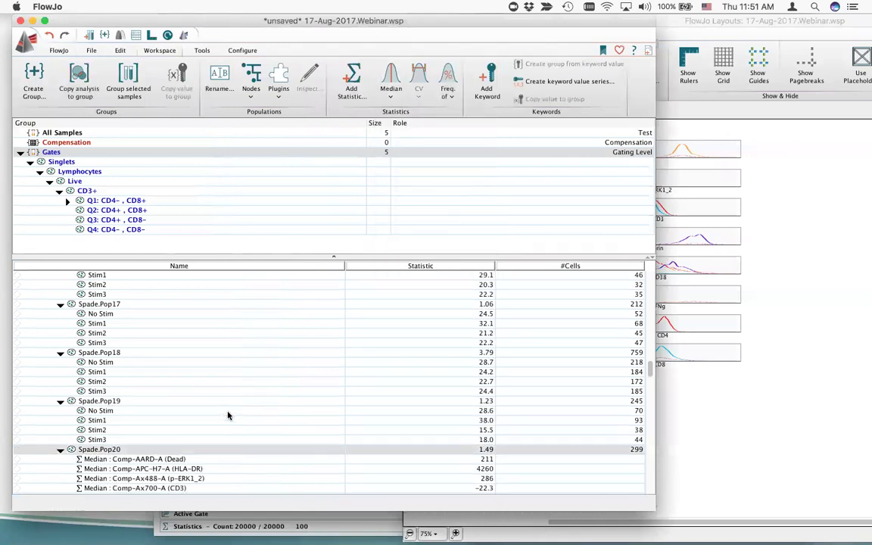
scroll(228, 414, "down", 2)
scroll(227, 414, "down", 1)
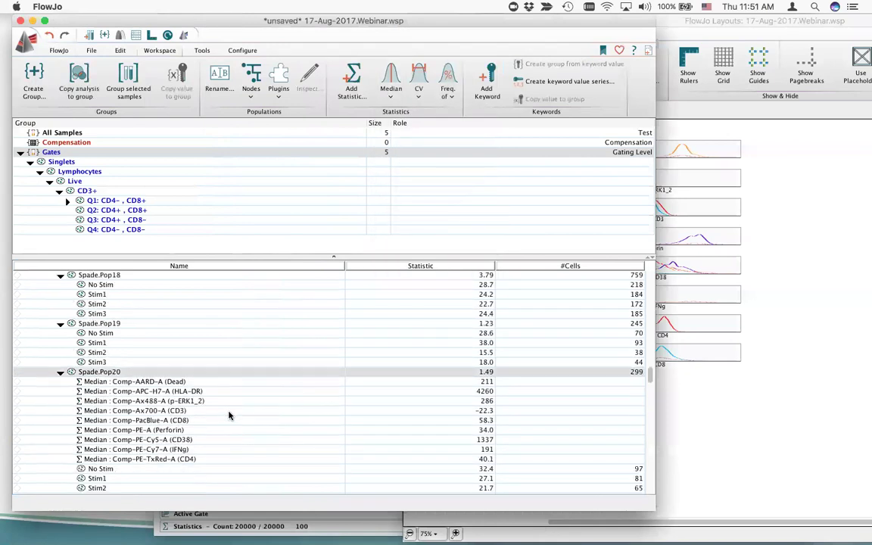
Select all the median statistics under Spade.Pop20, from Comp-AARD-A (Dead) through Comp-PE-TxRed-A (CD4).
left_click(130, 383)
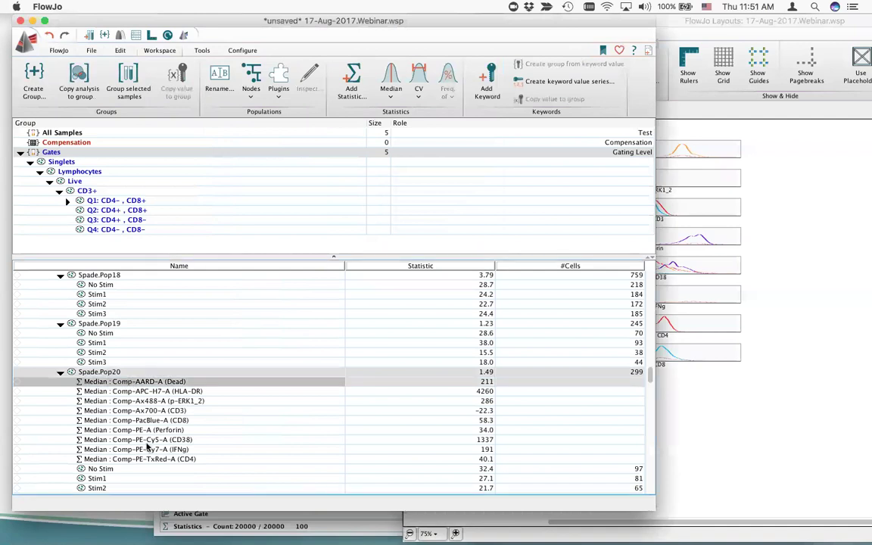
left_click(121, 362)
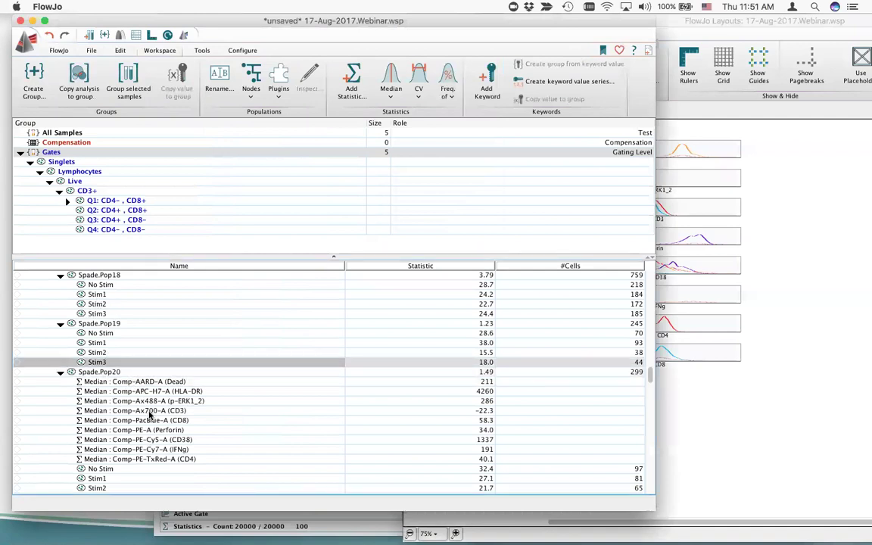
left_click(152, 381)
left_click(165, 459, "shift")
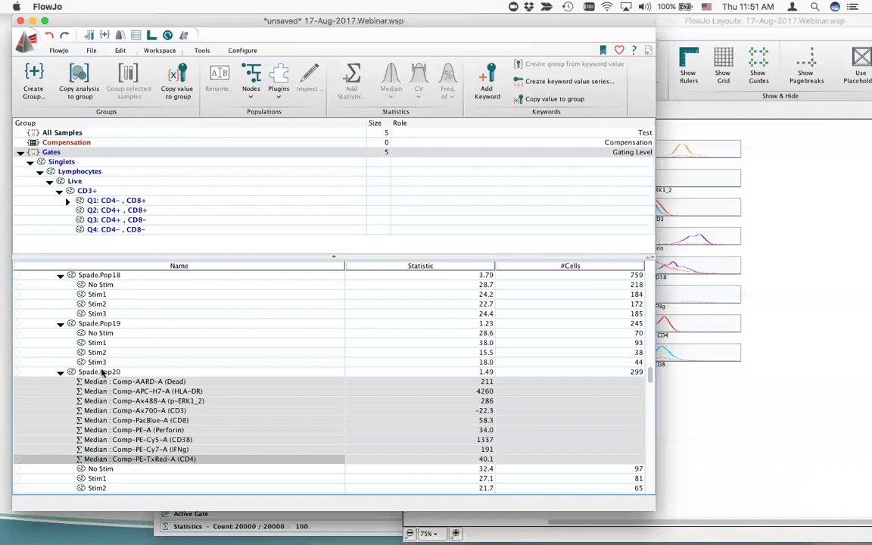
Bring the layout to the front and view its tSNE plots of concat_1_LD1.fcs together.
left_click(661, 205)
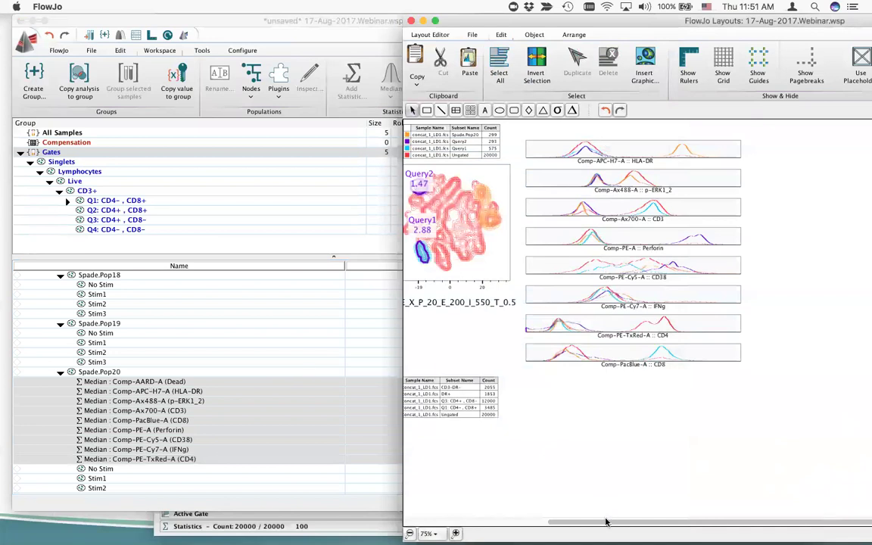
left_click_drag(610, 524, 444, 519)
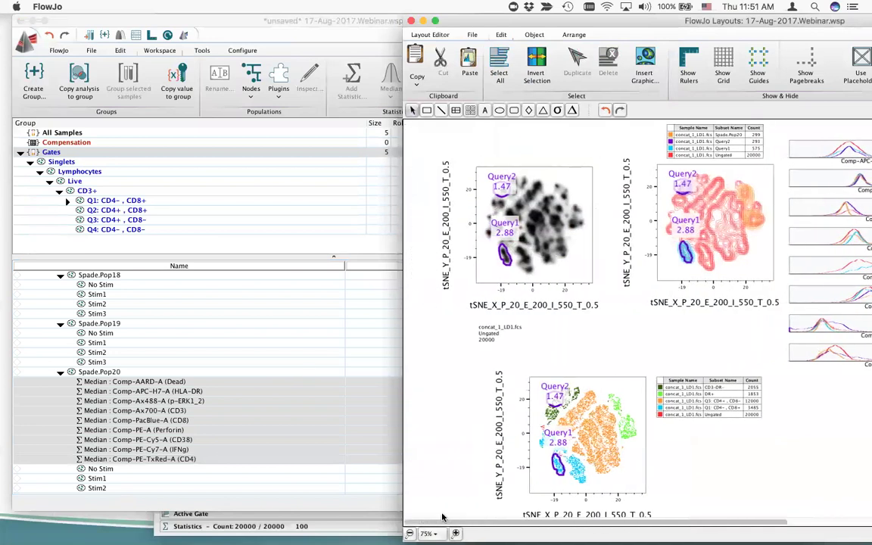
Expand LD1_NS+NS_A01_exp.fcs in the workspace and open its ungated plot showing FSC-H against FSC-A.
left_click(170, 248)
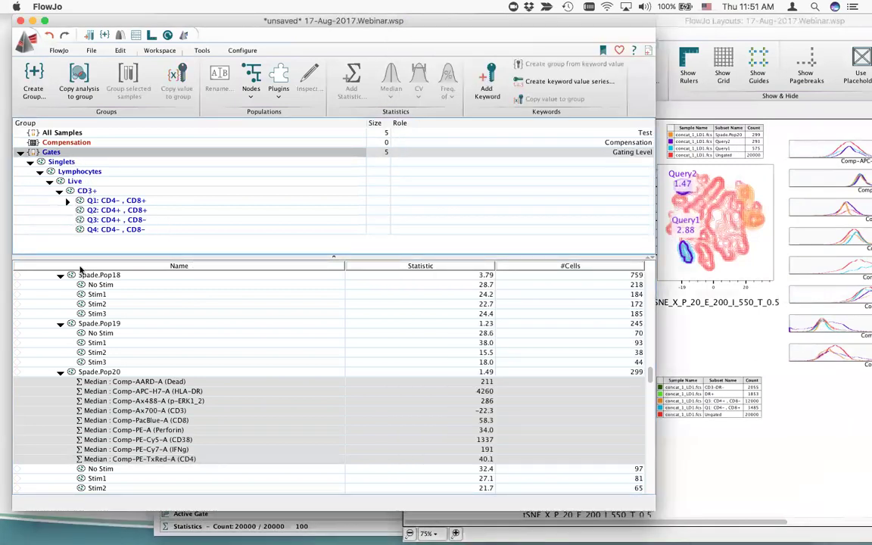
left_click(68, 162)
scroll(129, 280, "up", 20)
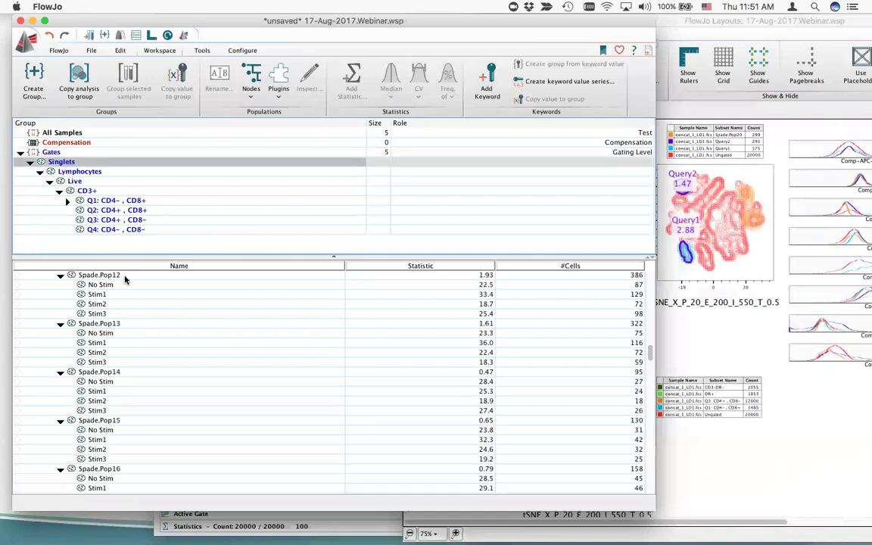
scroll(151, 283, "up", 10)
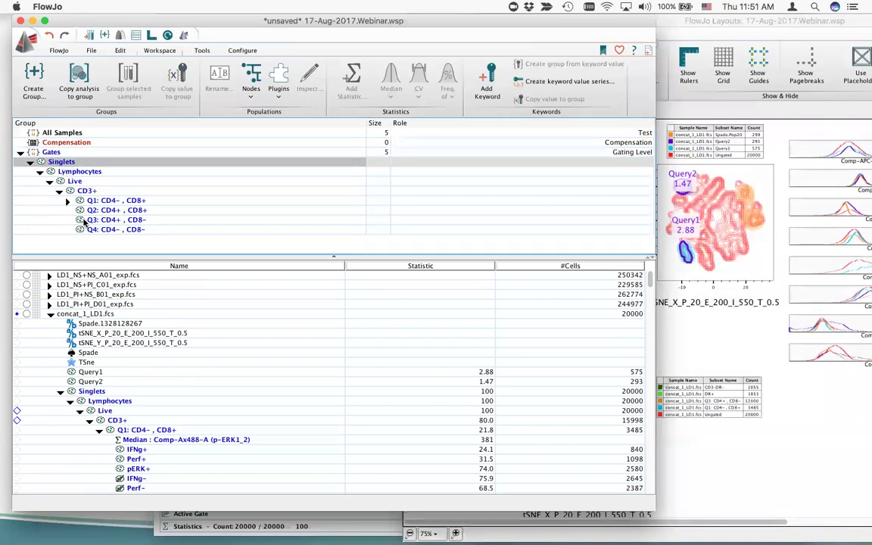
left_click(50, 275)
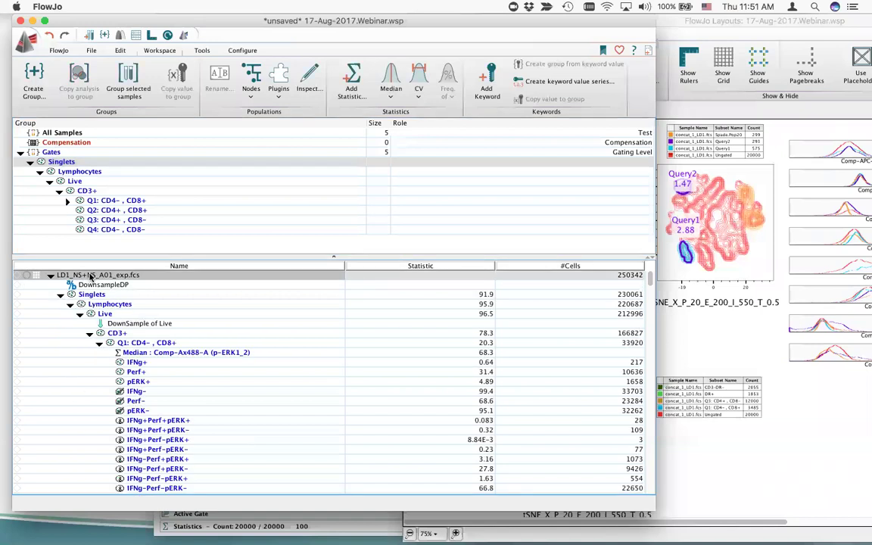
double_click(89, 277)
left_click(12, 192)
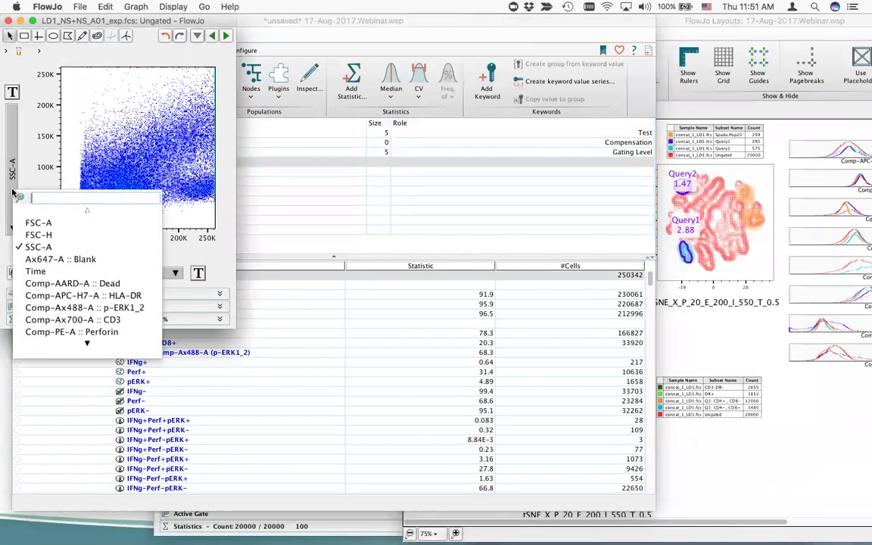
left_click(38, 234)
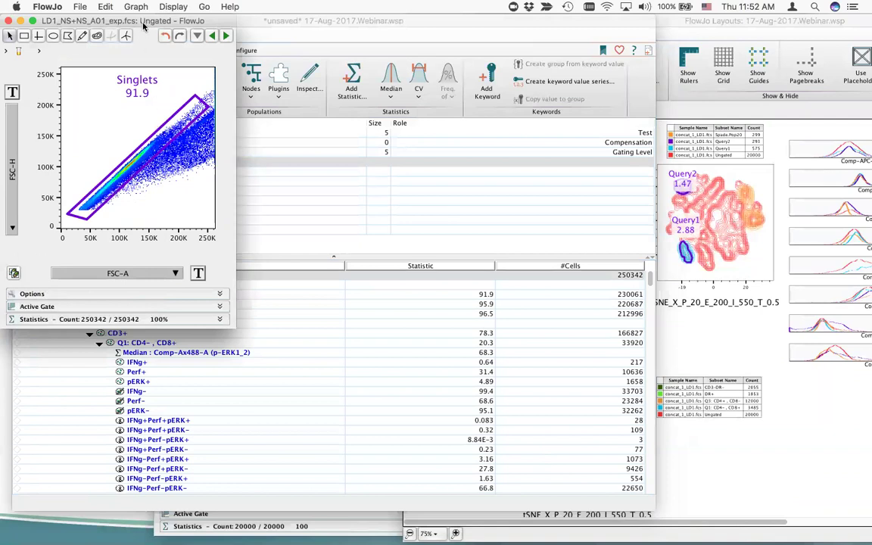
left_click_drag(129, 22, 270, 36)
Step through the Singlets, Lymphocytes and Live gates of LD1_NS+NS_A01_exp.fcs to review the gating, and close the Live plot.
double_click(272, 155)
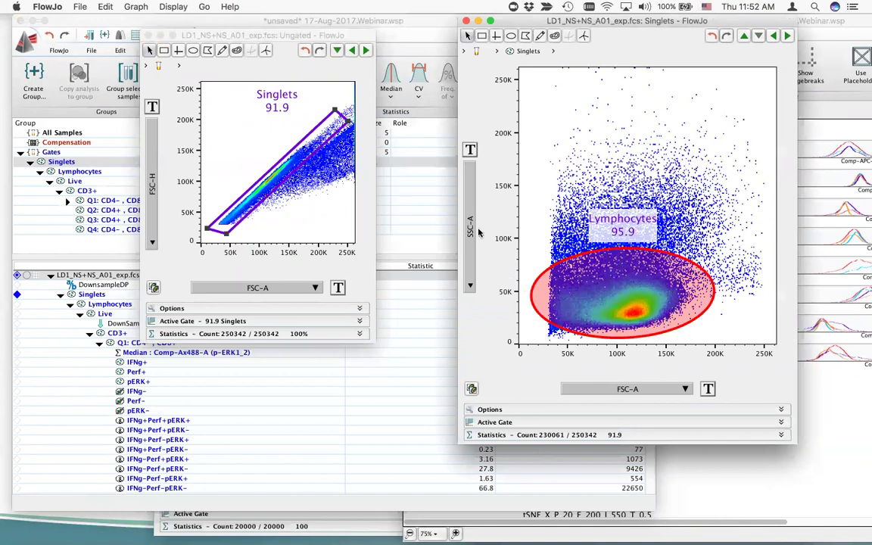
double_click(596, 313)
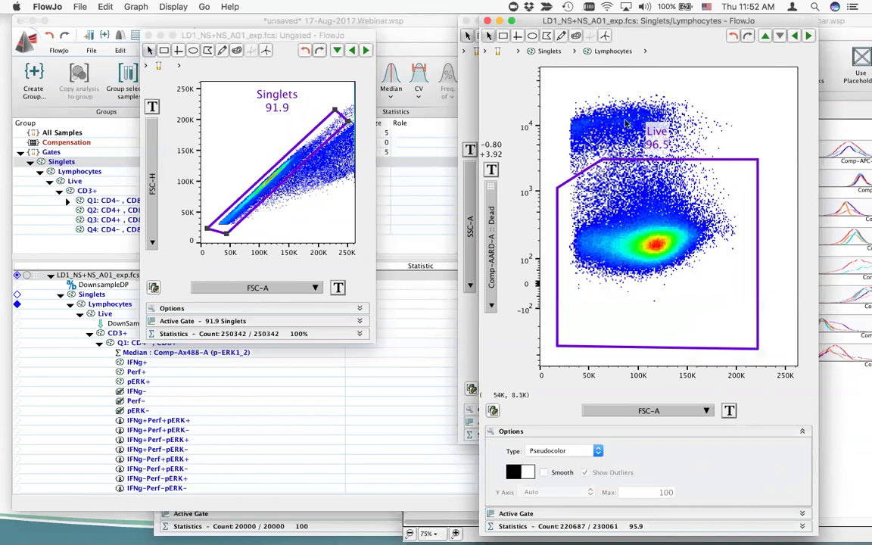
double_click(642, 260)
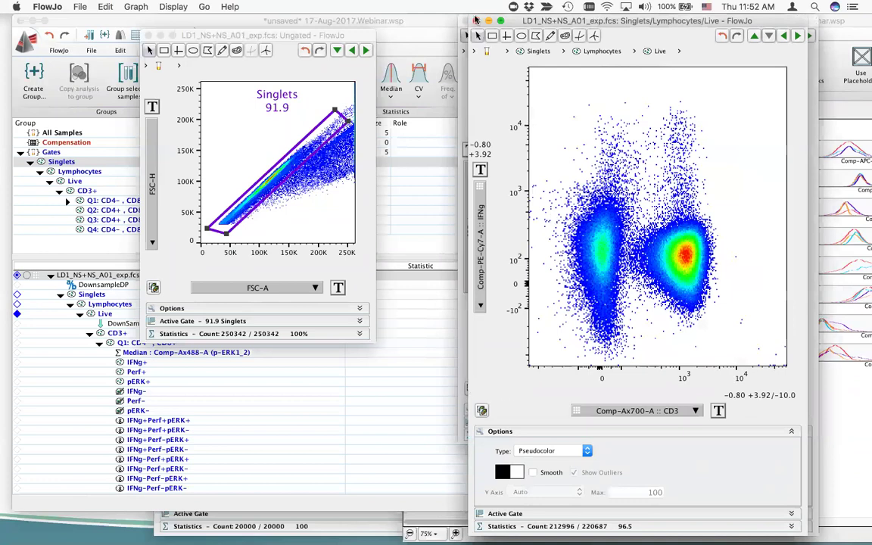
left_click(476, 20)
Collapse the CD3+ branch of LD1_NS+NS_A01_exp.fcs and the whole concat_1_LD1.fcs sample in the workspace.
left_click(143, 308)
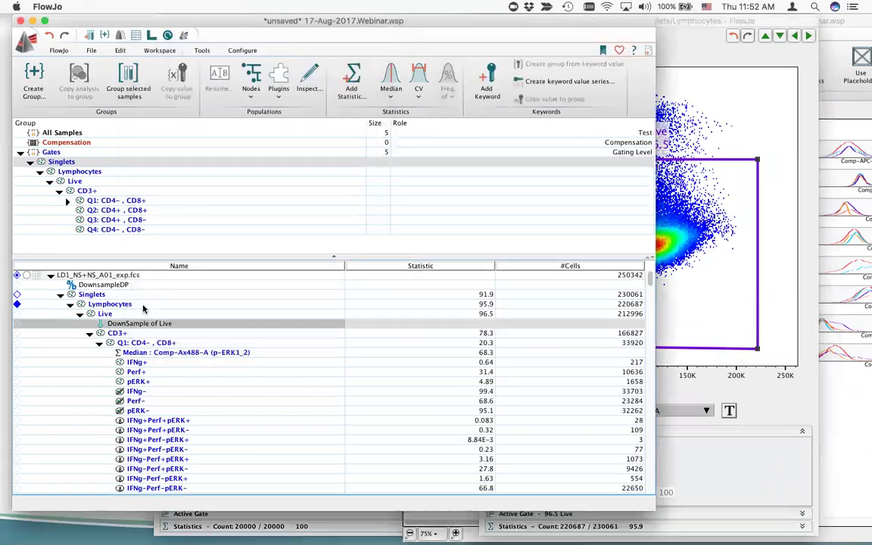
left_click(89, 333)
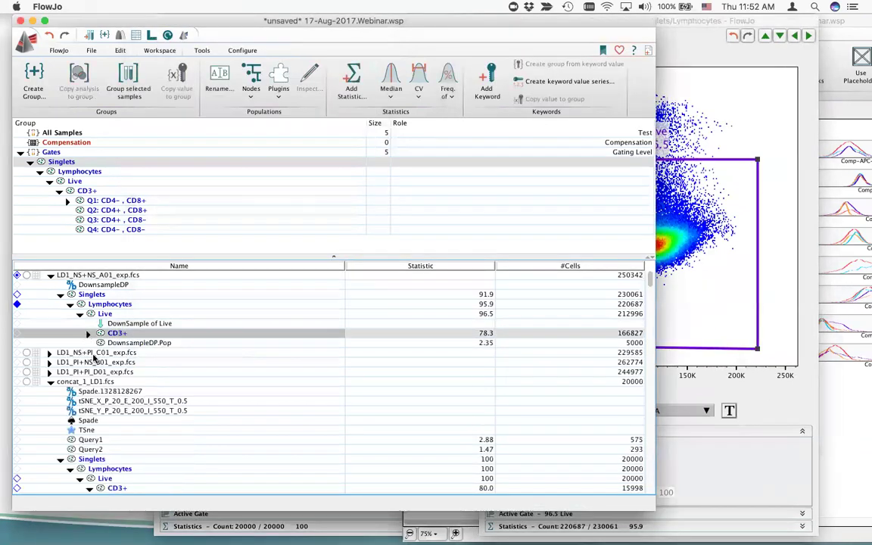
left_click(110, 343)
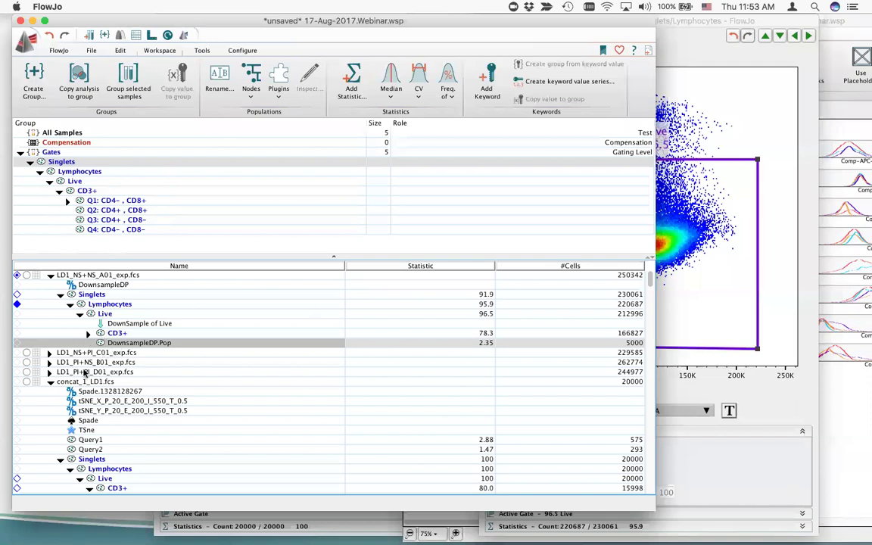
left_click(49, 382)
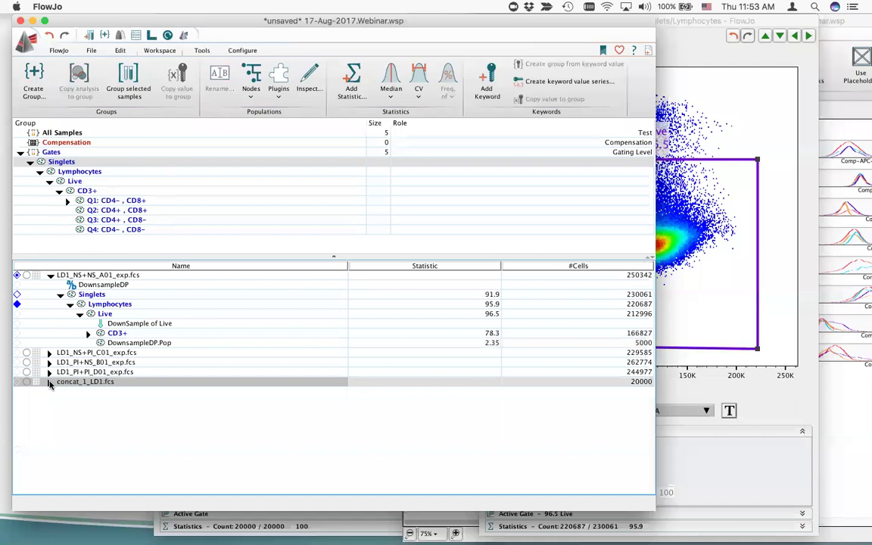
Select the DownsampleDP.Pop population and its equivalent nodes in all the LD1 stimulation samples.
left_click(121, 343)
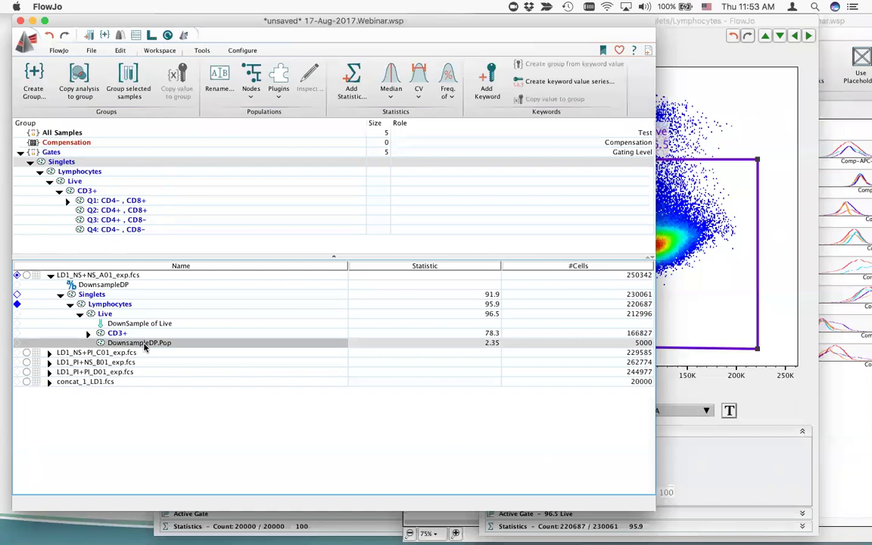
right_click(143, 347)
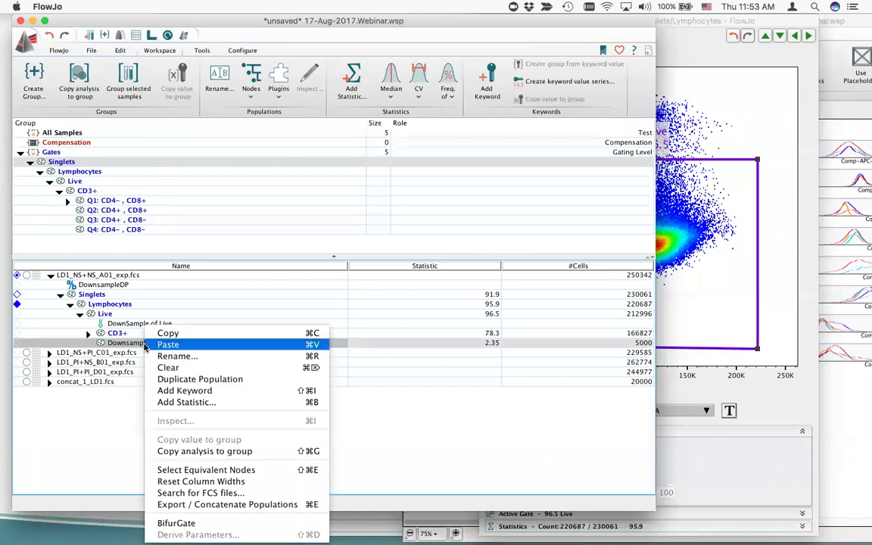
left_click(174, 471)
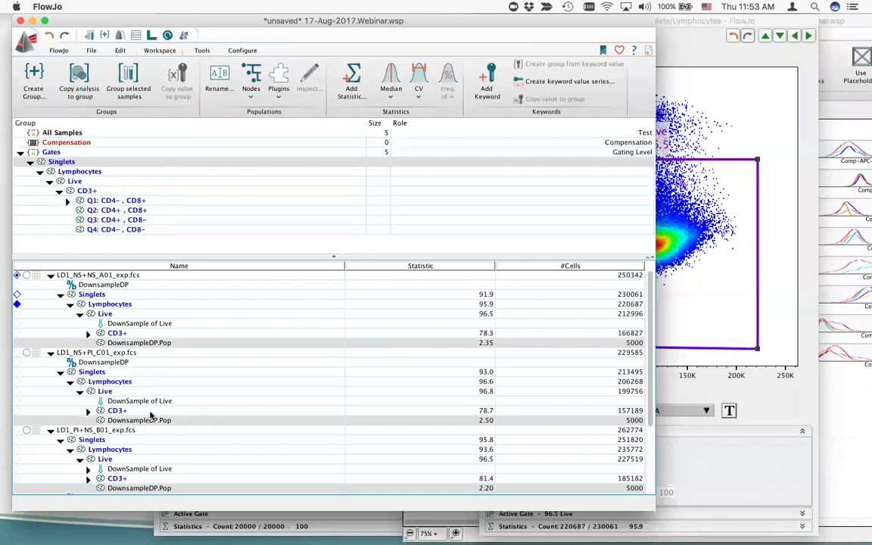
scroll(130, 439, "down", 2)
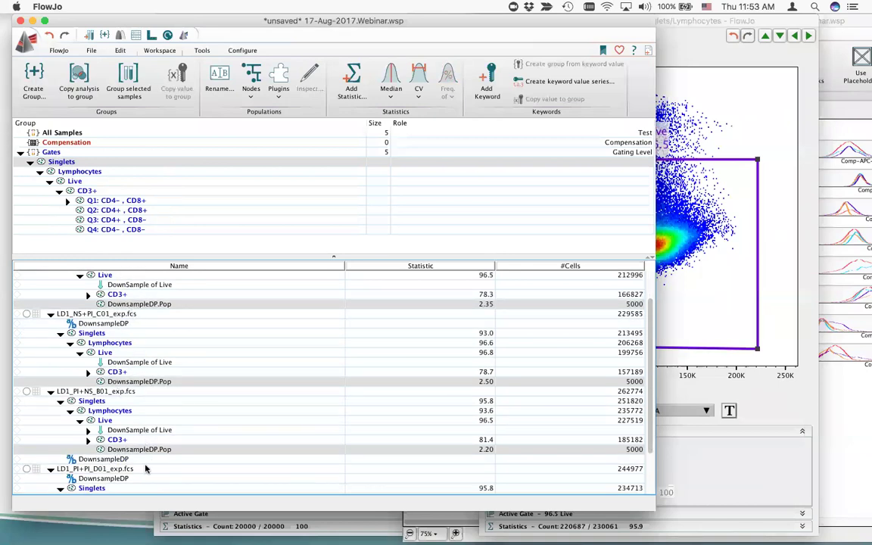
scroll(131, 417, "down", 3)
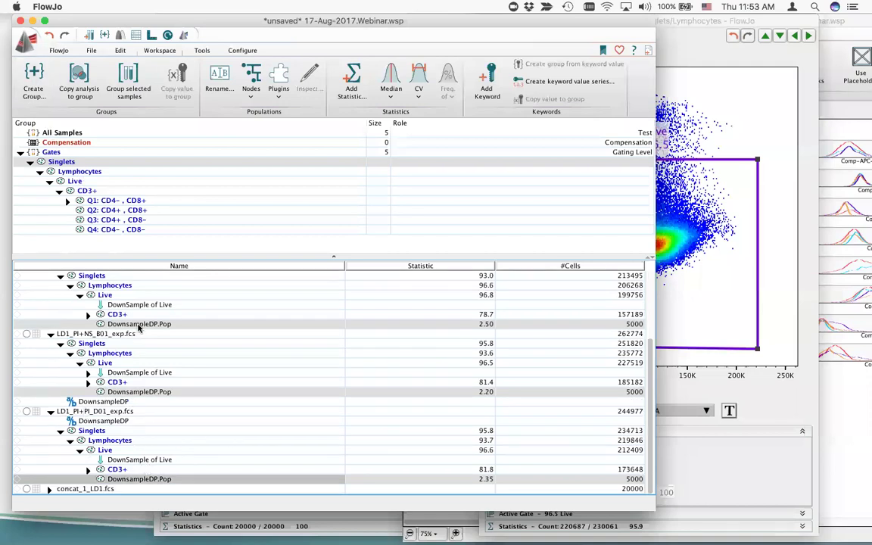
scroll(140, 352, "up", 3)
scroll(138, 393, "down", 3)
Set up a concatenation of the selected DownsampleDP.Pop populations into one FCS3 file with the suffix "my new file".
left_click(93, 51)
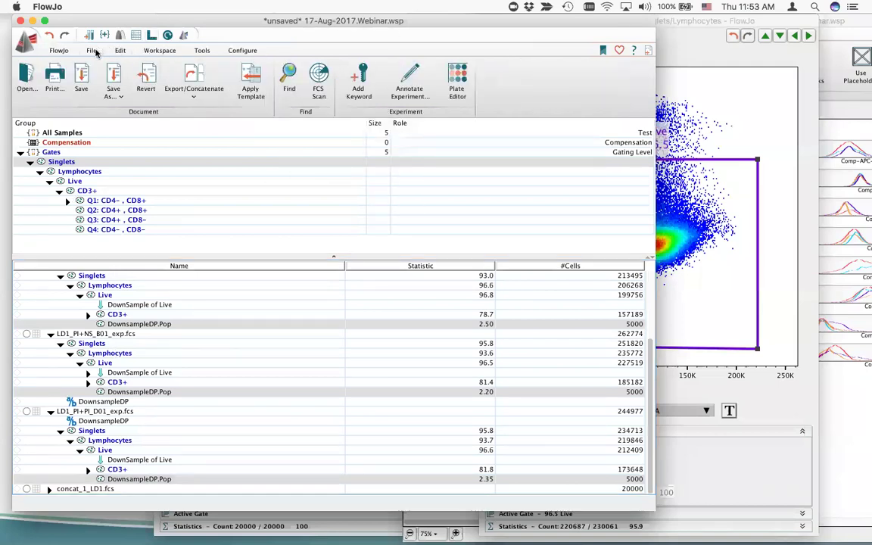
left_click(207, 95)
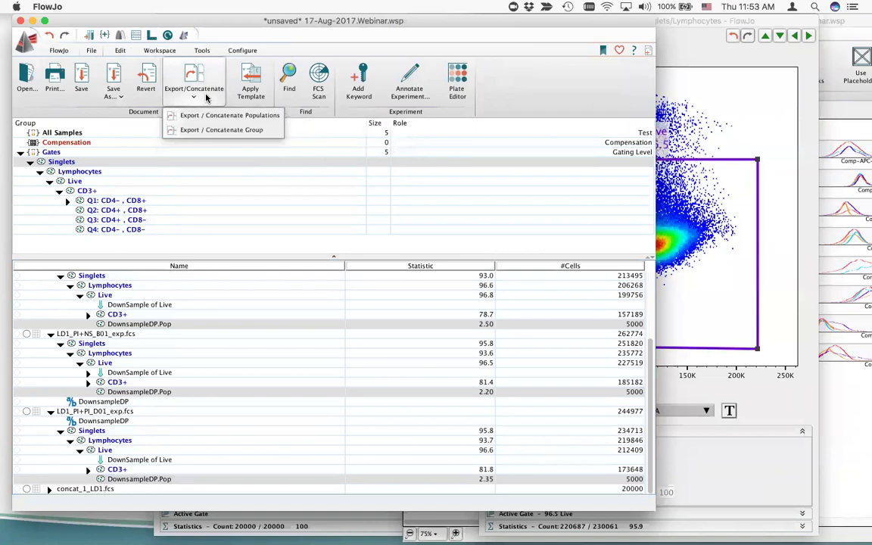
left_click(255, 122)
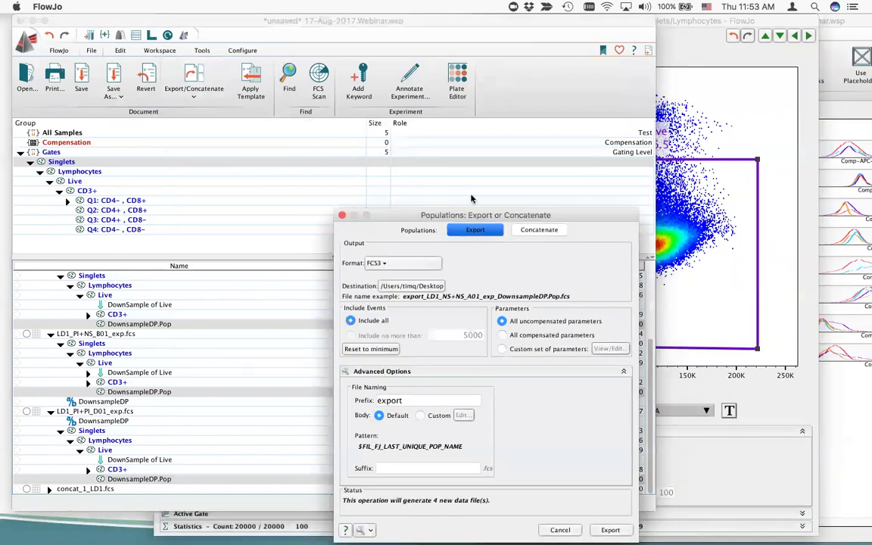
left_click(421, 108)
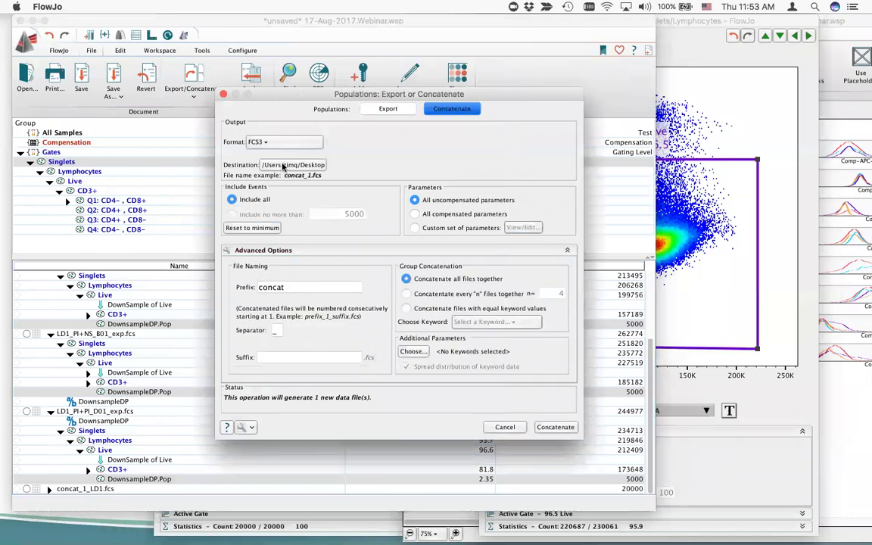
left_click(331, 356)
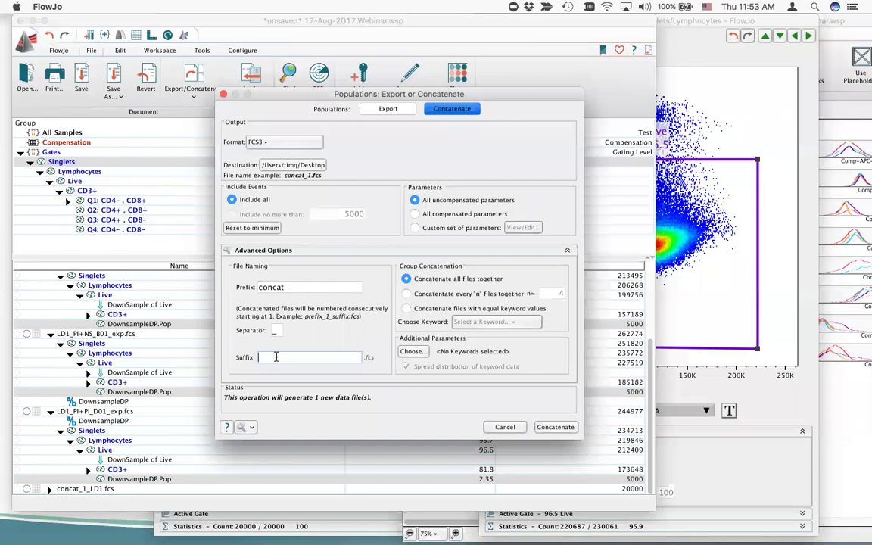
type("my new file")
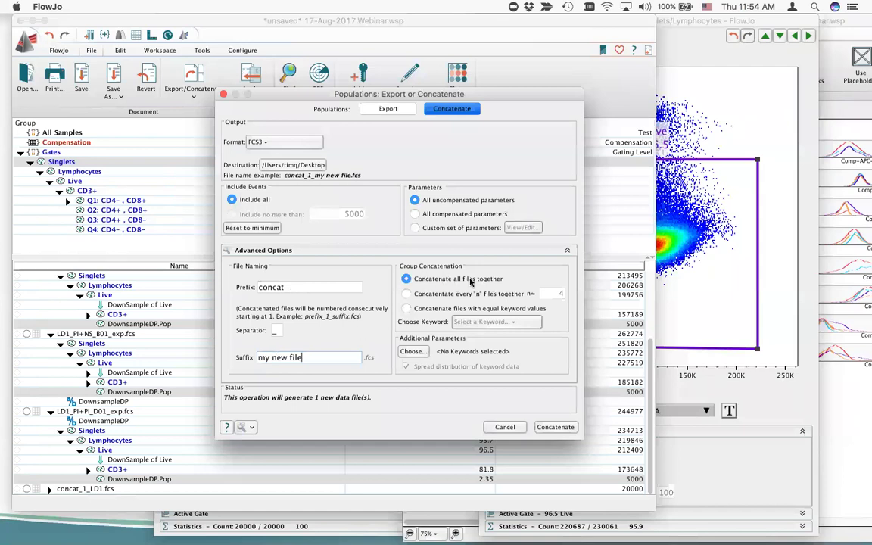
Run the concatenation, load the resulting file into the existing workspace and show the samples of the Gates group.
left_click(555, 428)
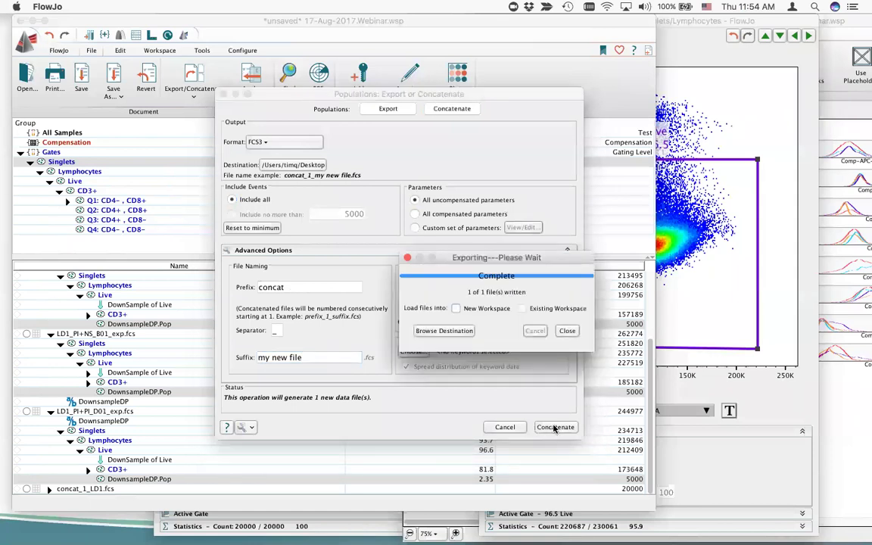
left_click(521, 309)
left_click(568, 332)
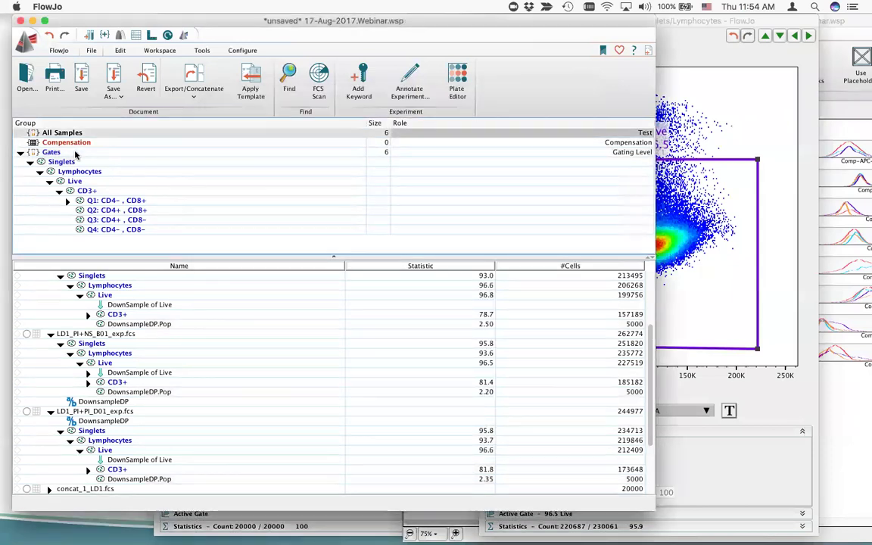
left_click(75, 152)
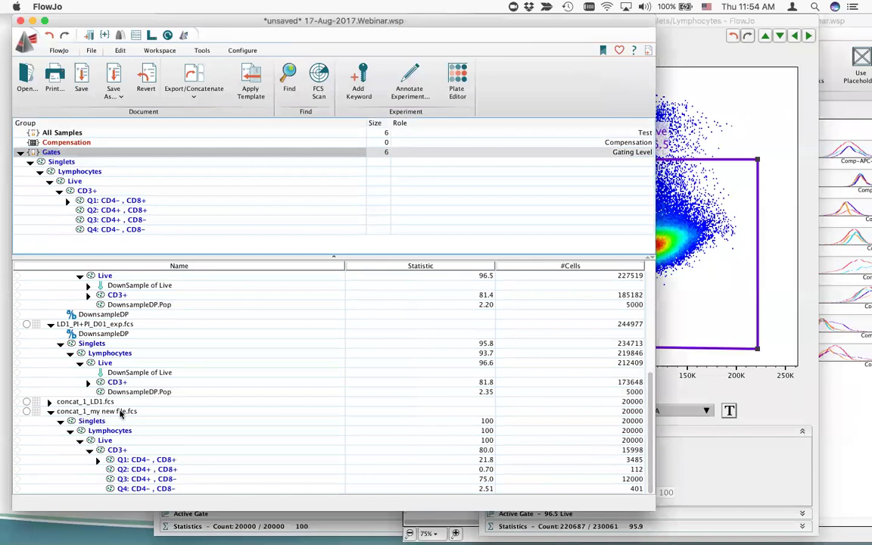
Select concat_1_my new file.fcs in the workspace and open the TSne plugin for it.
left_click(121, 413)
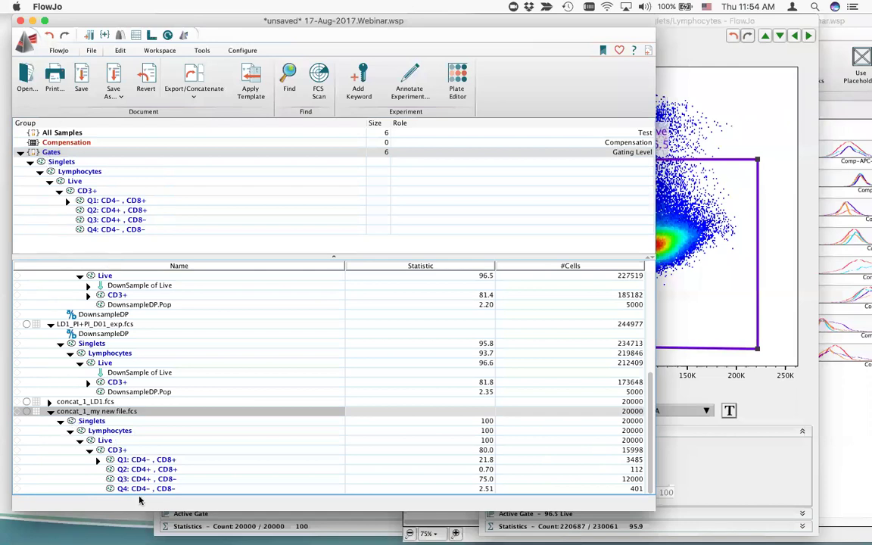
left_click(588, 439)
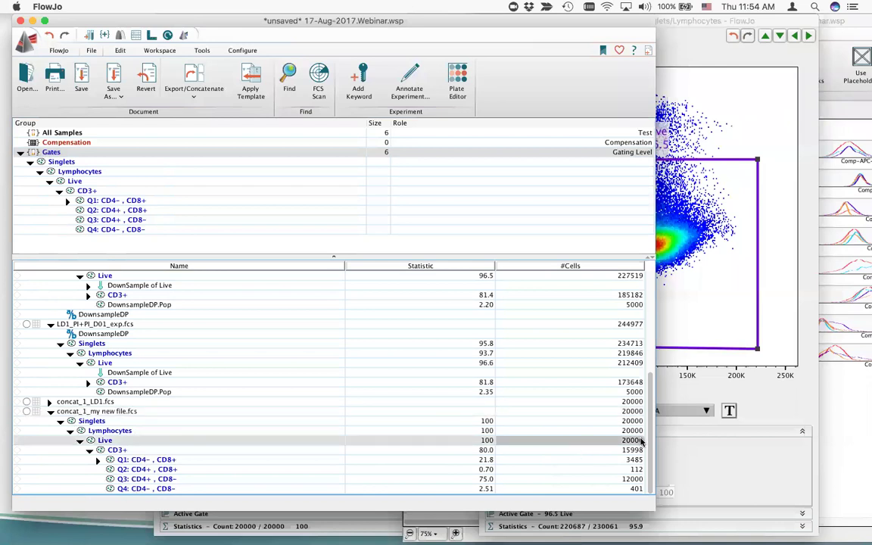
left_click(80, 410)
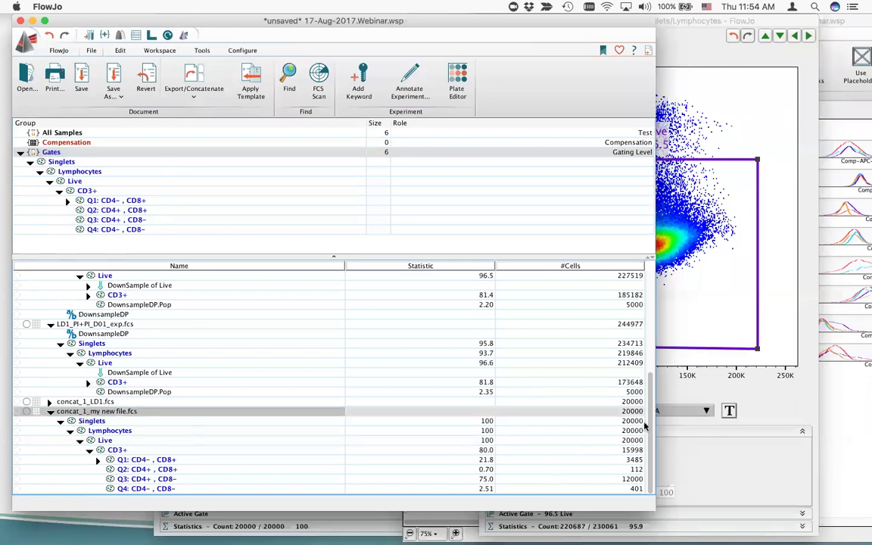
left_click(160, 50)
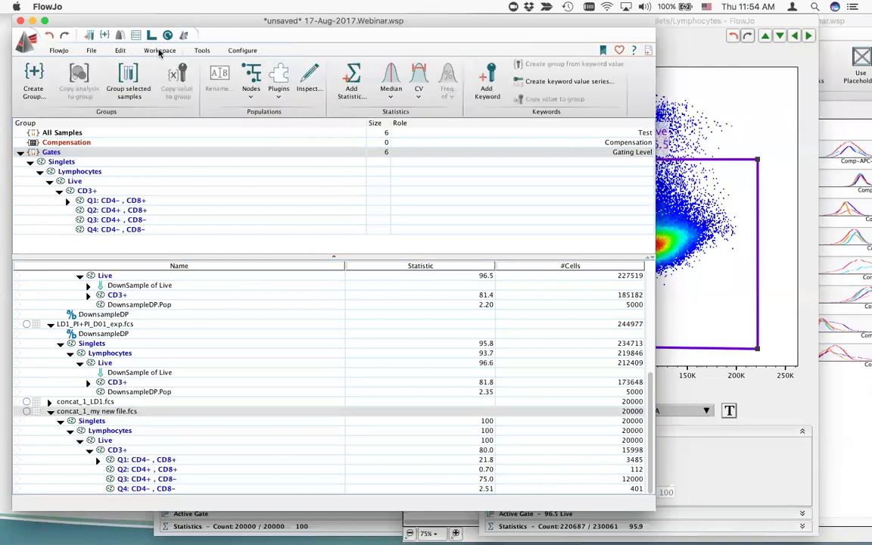
left_click(286, 98)
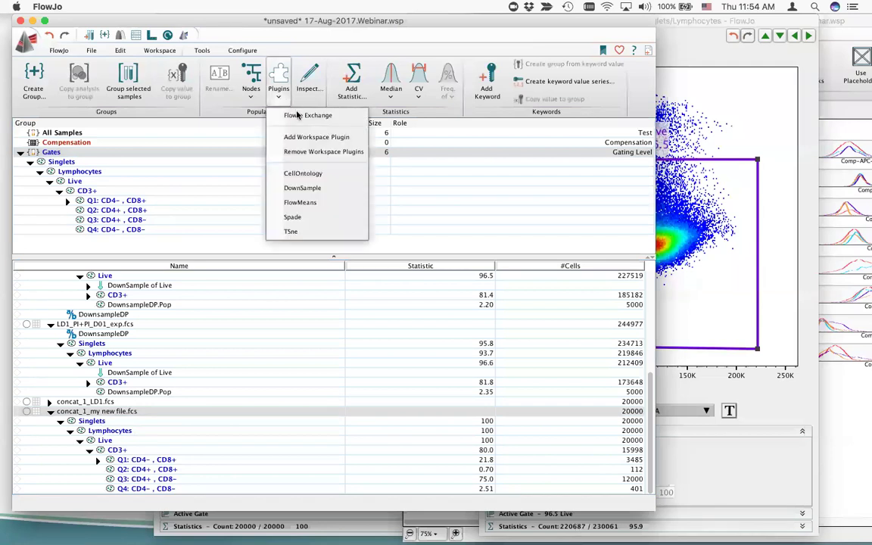
left_click(291, 232)
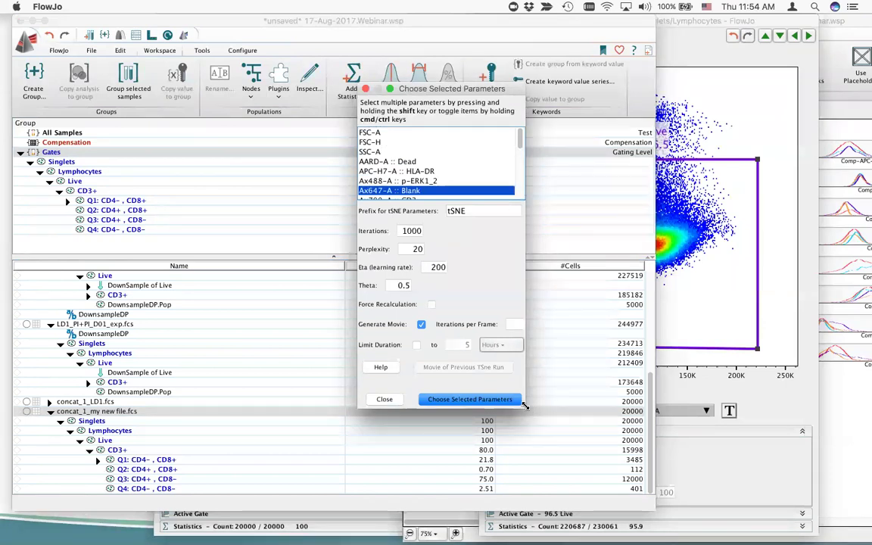
Enlarge the tSNE parameter dialog and exclude Ax647-A :: Blank and Comp-AARD-A :: Dead from the selected parameters.
left_click_drag(524, 407, 610, 510)
scroll(450, 255, "down", 2)
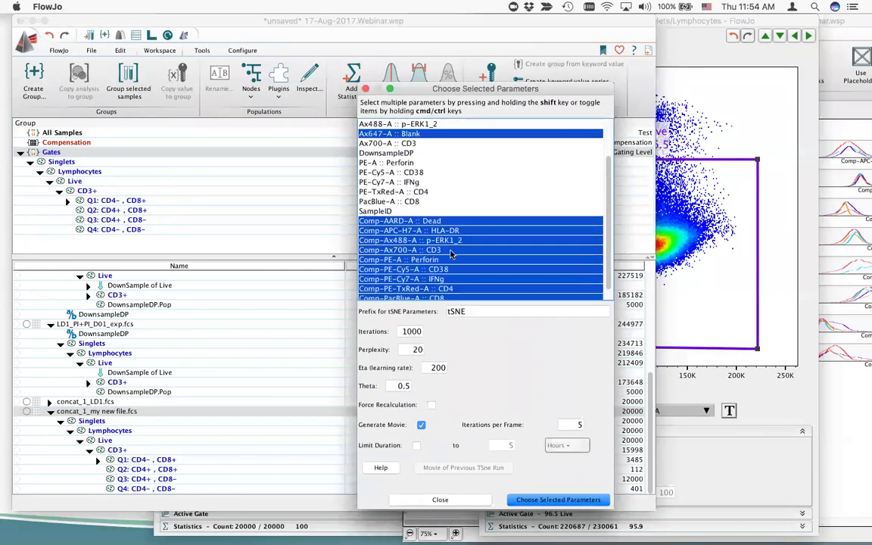
scroll(450, 255, "up", 3)
scroll(454, 254, "down", 2)
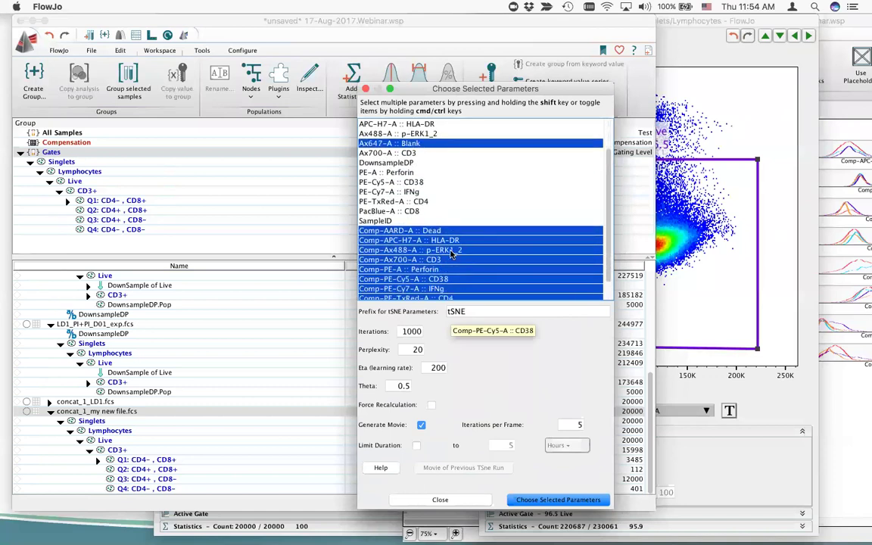
left_click(409, 144, "super")
left_click(433, 231, "super")
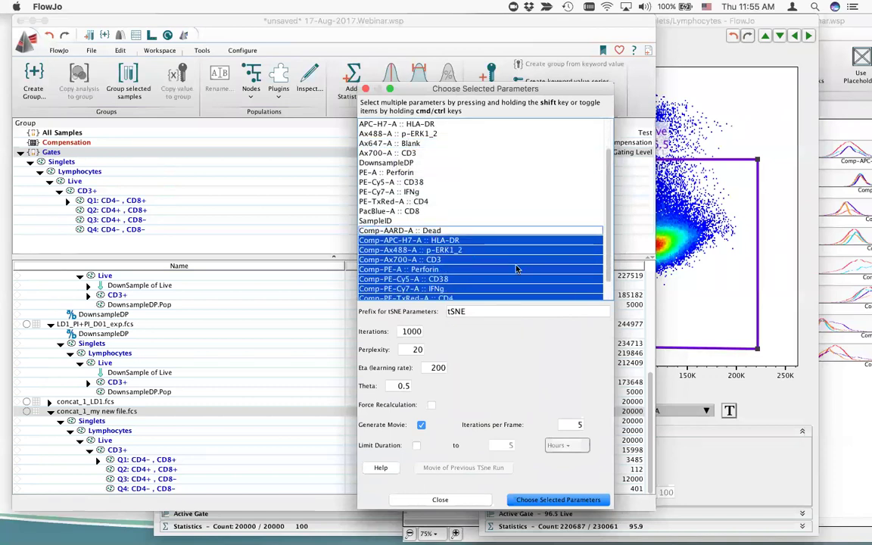
Check the selected compensated parameters from HLA-DR to CD8 and run tSNE on them with 1000 iterations.
scroll(516, 268, "down", 2)
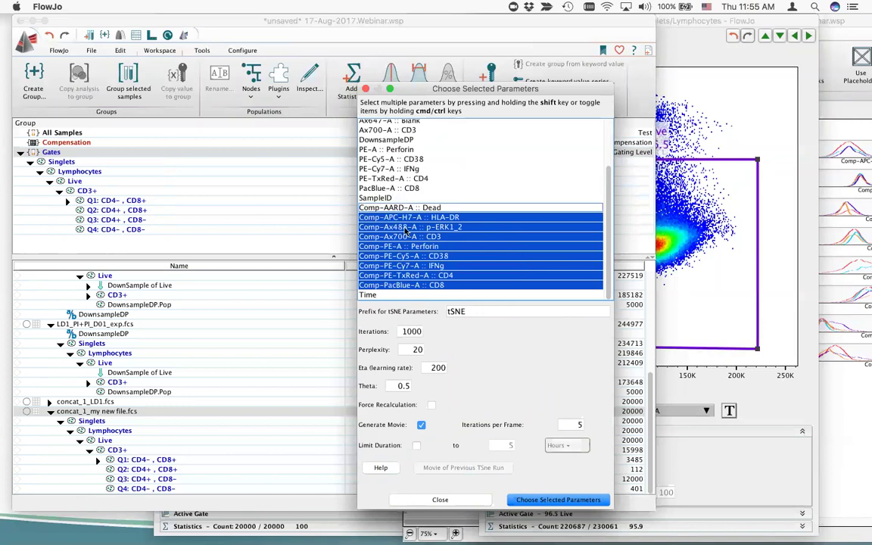
scroll(407, 231, "up", 5)
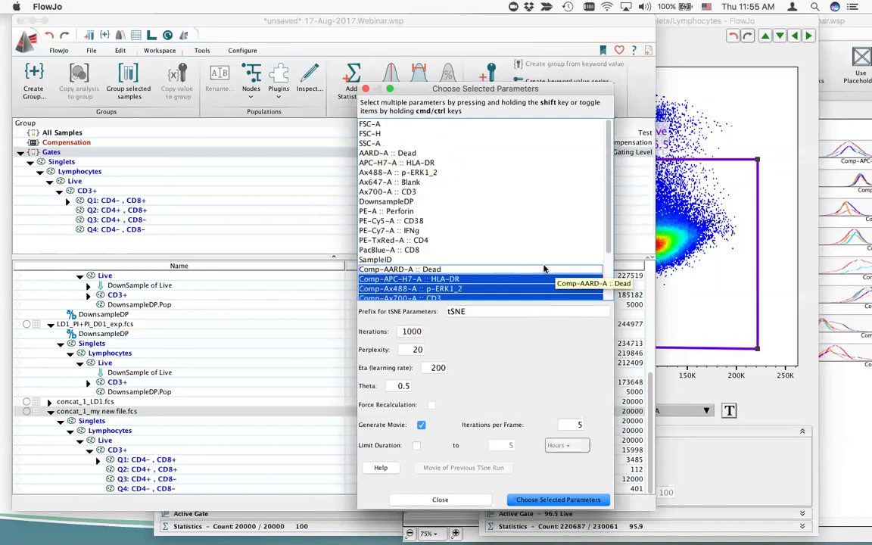
scroll(548, 274, "down", 4)
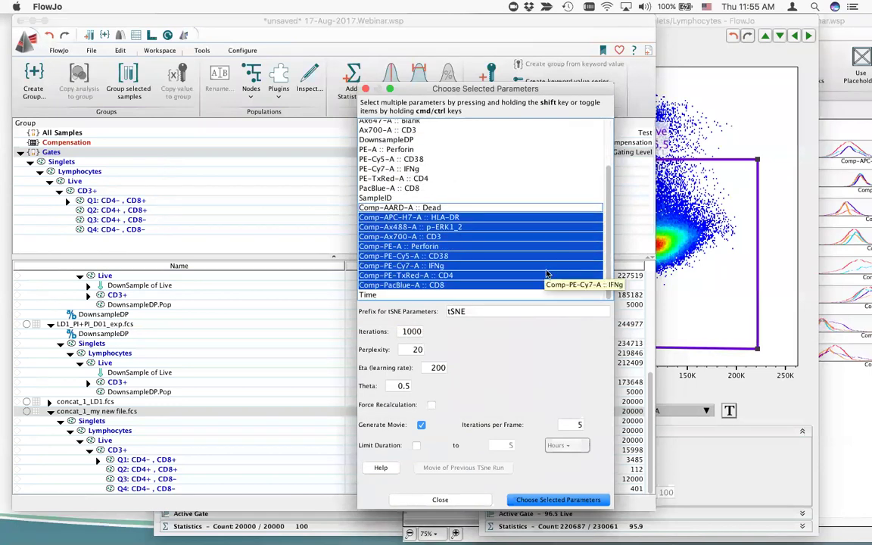
double_click(402, 331)
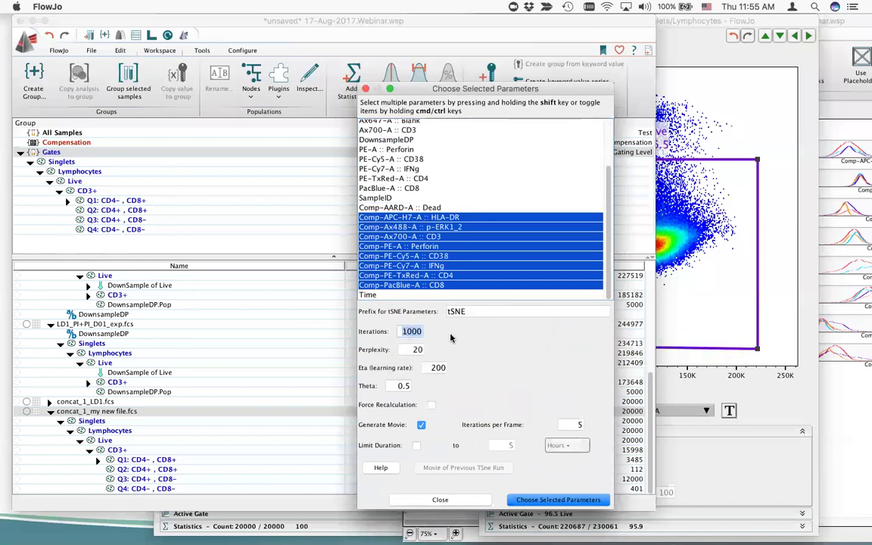
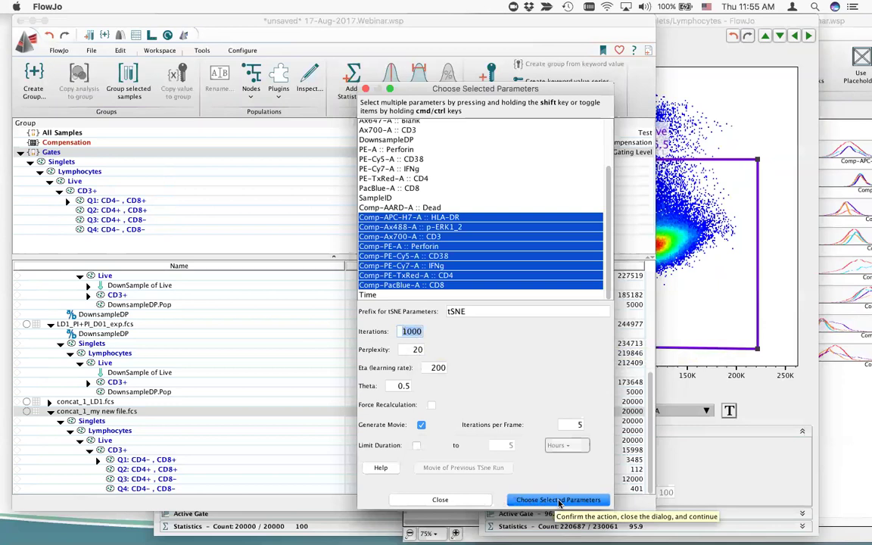
left_click(559, 501)
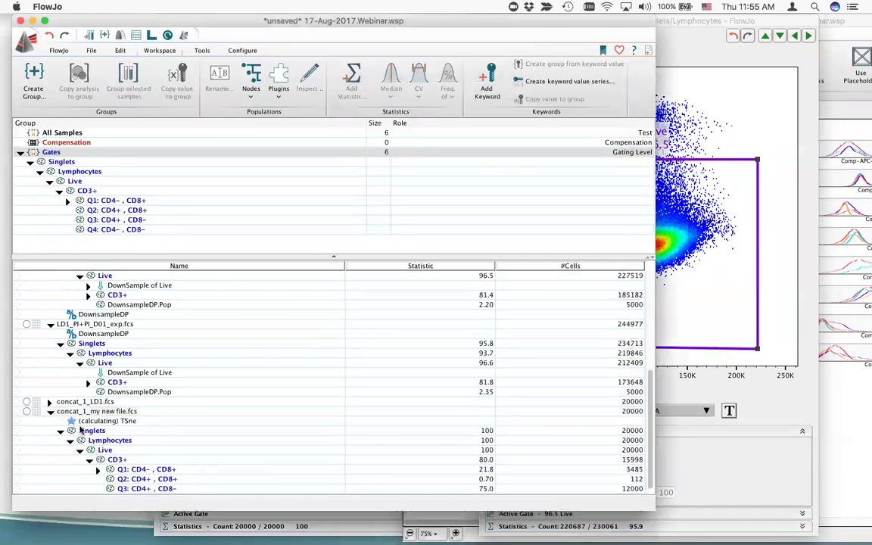
Open the ungated tSNE plot of concat_1_LD1.fcs and move its window over the workspace.
scroll(94, 423, "up", 8)
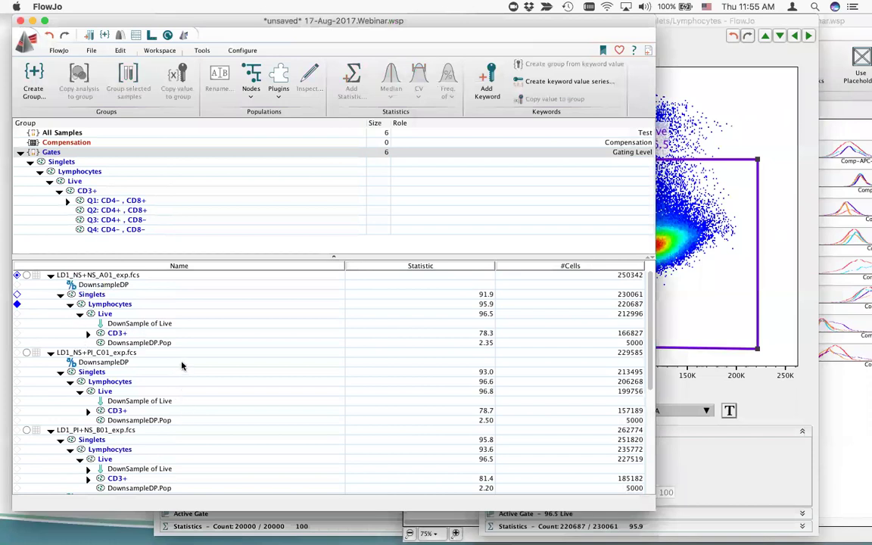
scroll(182, 416, "down", 8)
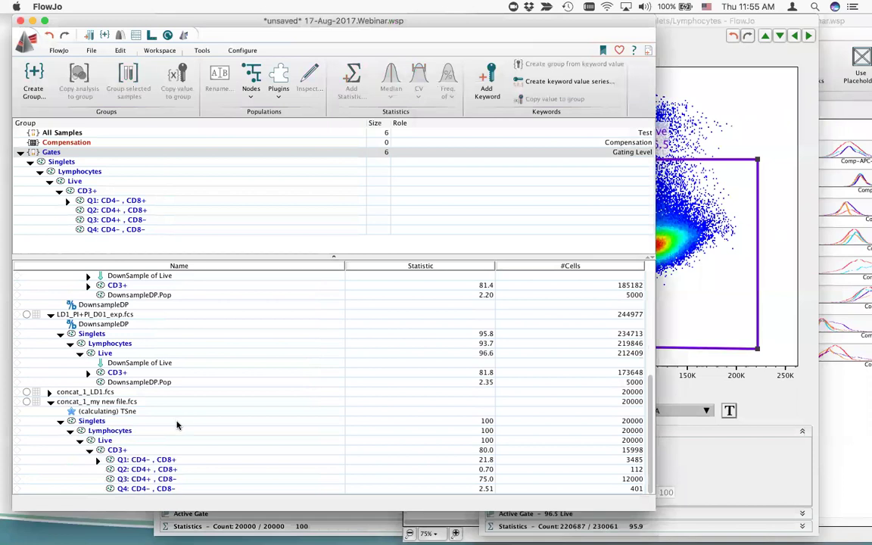
double_click(82, 393)
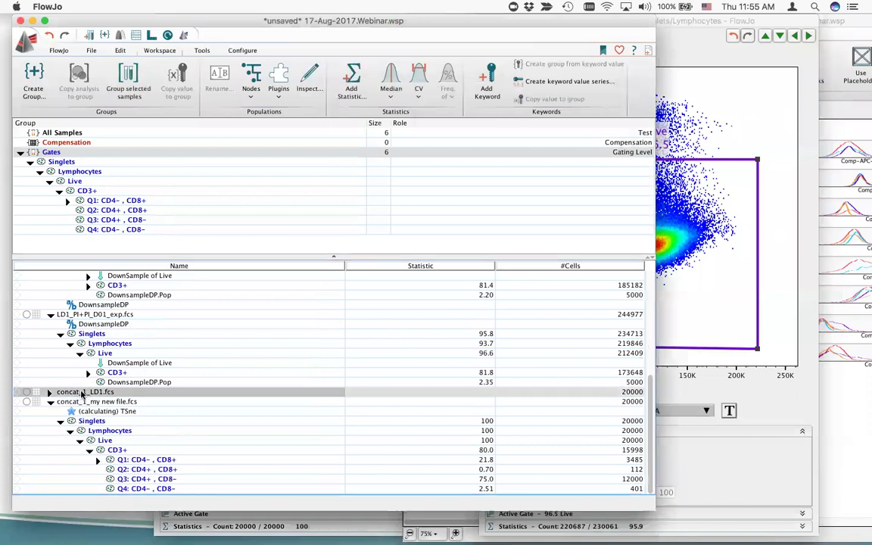
left_click_drag(476, 60, 317, 31)
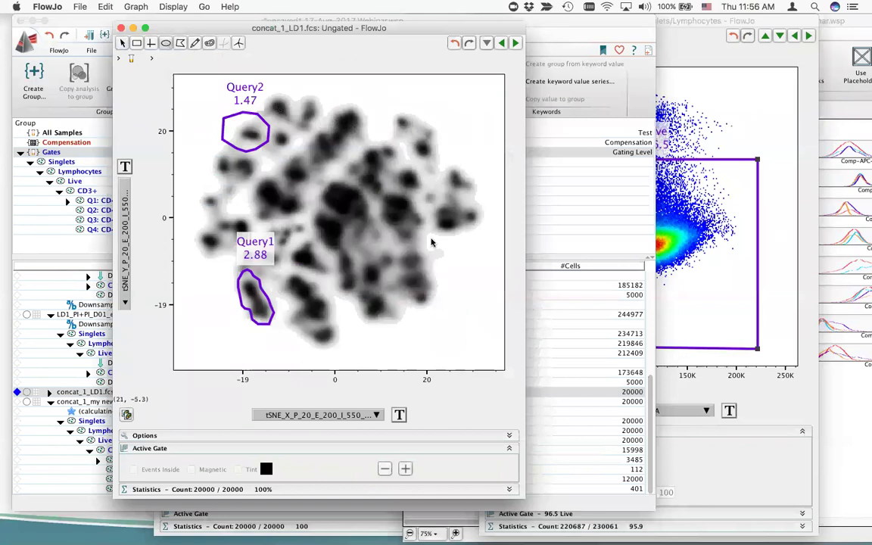
Draw an elliptical gate around the dense cluster at the far right of the tSNE map and name it "my gate1".
left_click_drag(459, 239, 431, 199)
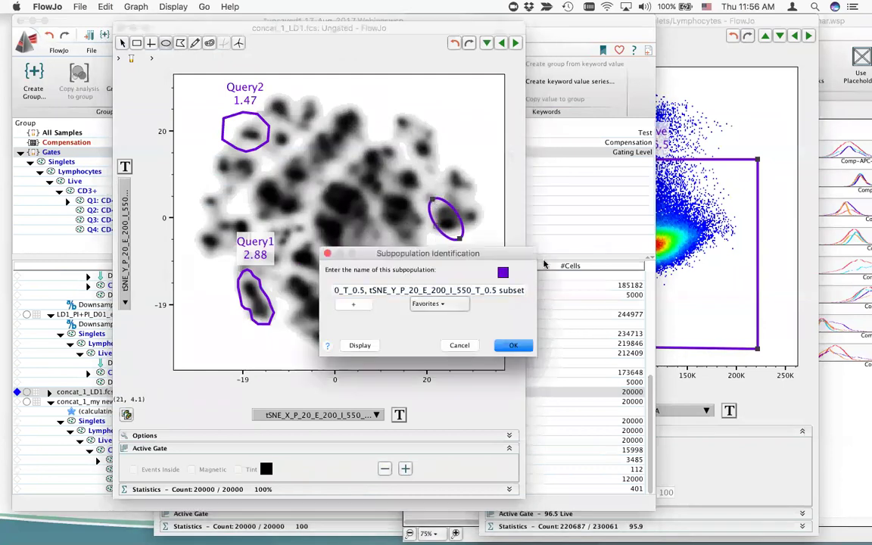
type("my gate1")
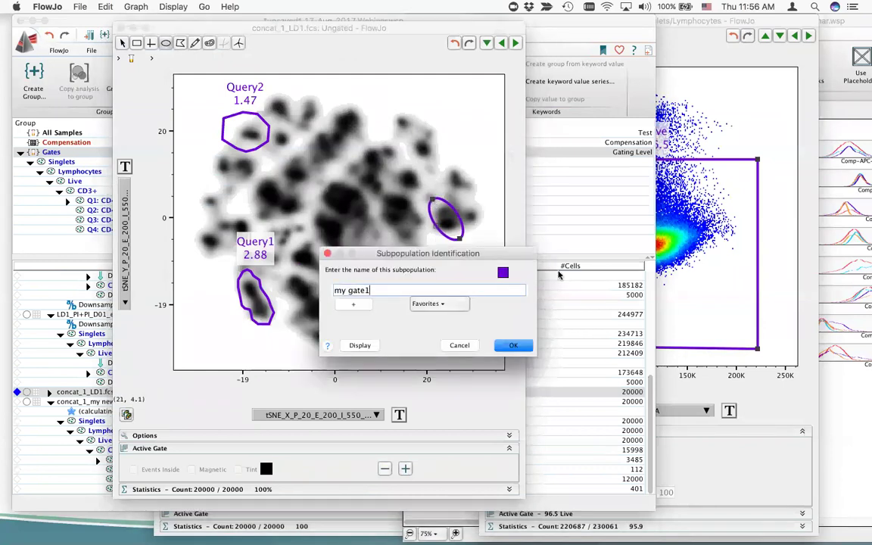
key("Return")
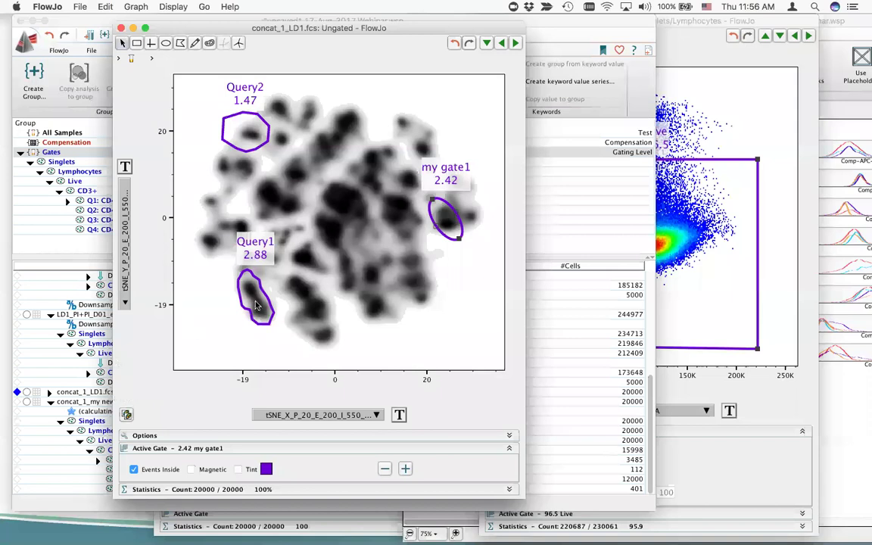
Expand concat_1_LD1.fcs in the workspace and add median statistics for all compensated parameters to the my gate1 population.
left_click(69, 328)
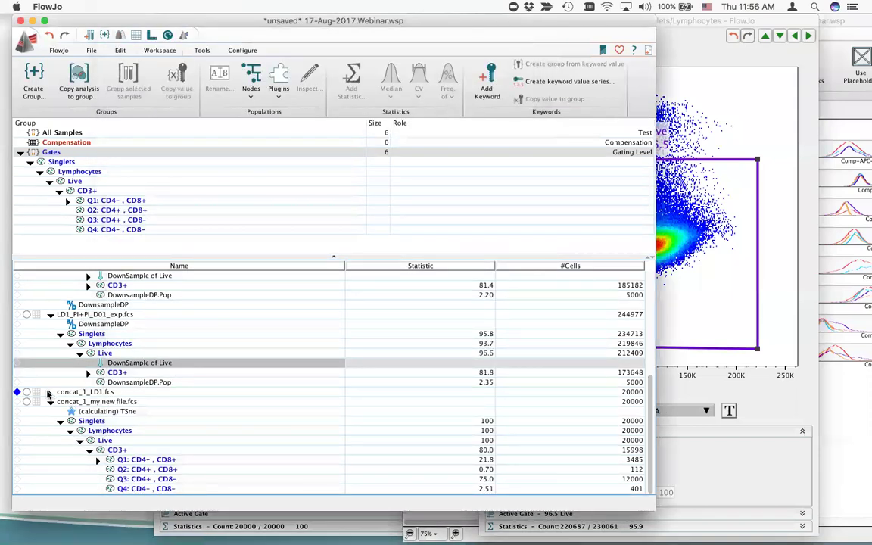
left_click(47, 393)
left_click(103, 452)
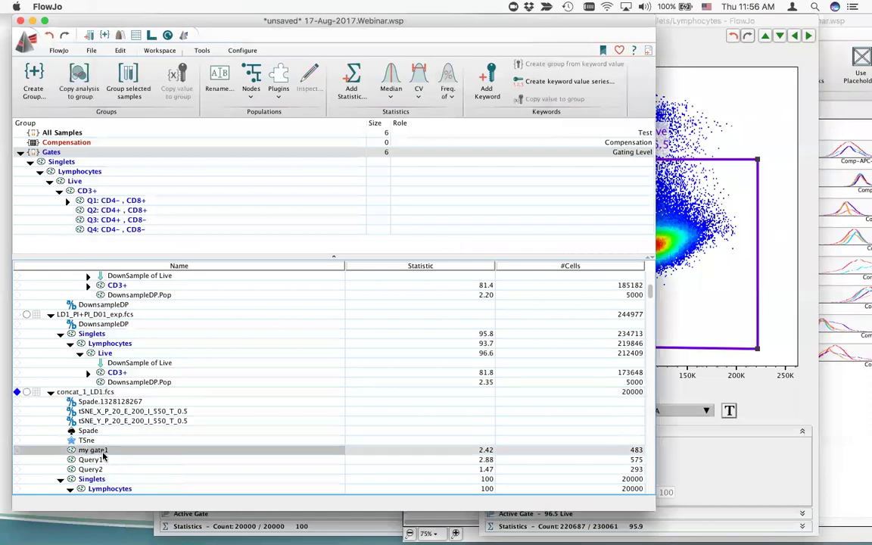
left_click(387, 96)
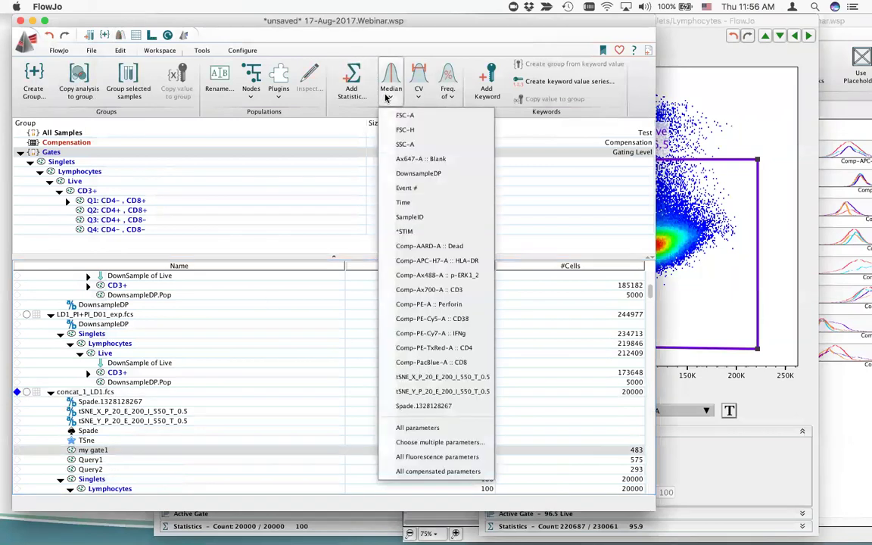
left_click(413, 472)
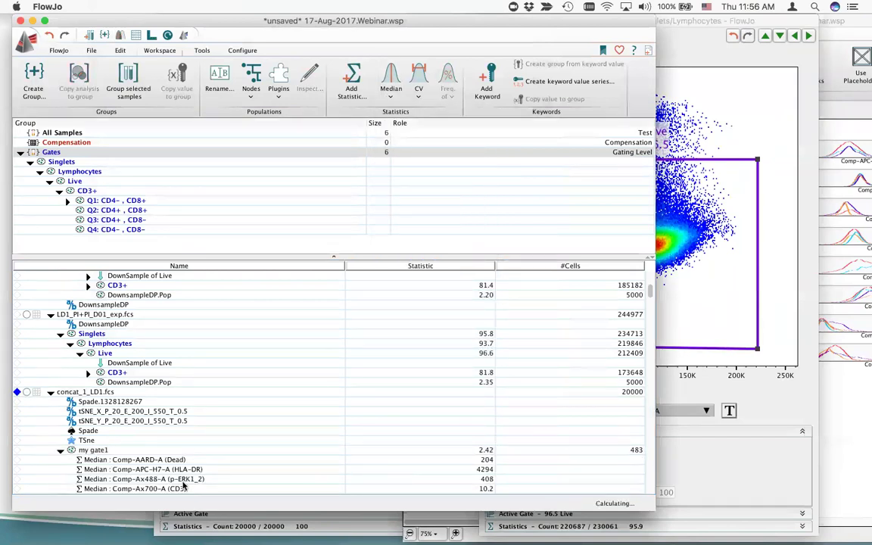
Look through the my gate1 medians in the workspace and move the layout window beside the sample list.
scroll(485, 485, "down", 3)
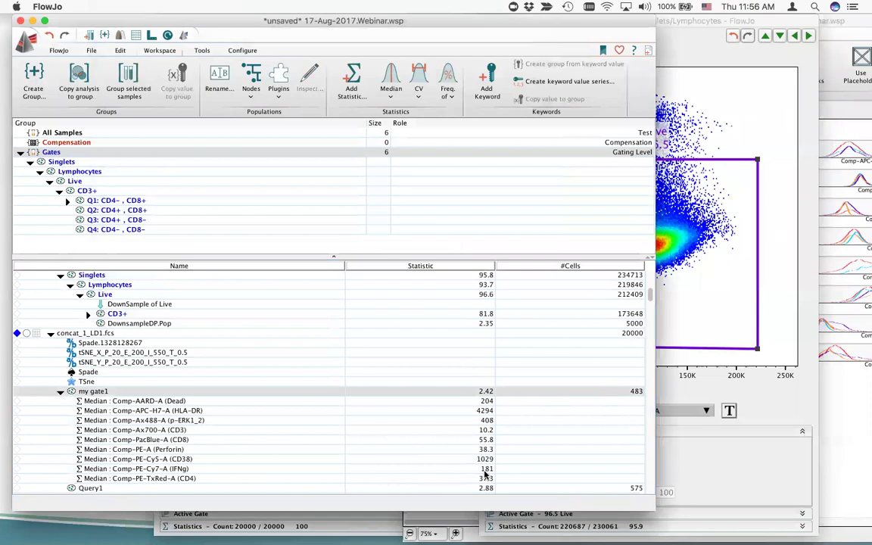
left_click(771, 368)
left_click(784, 276)
left_click_drag(612, 23, 412, 23)
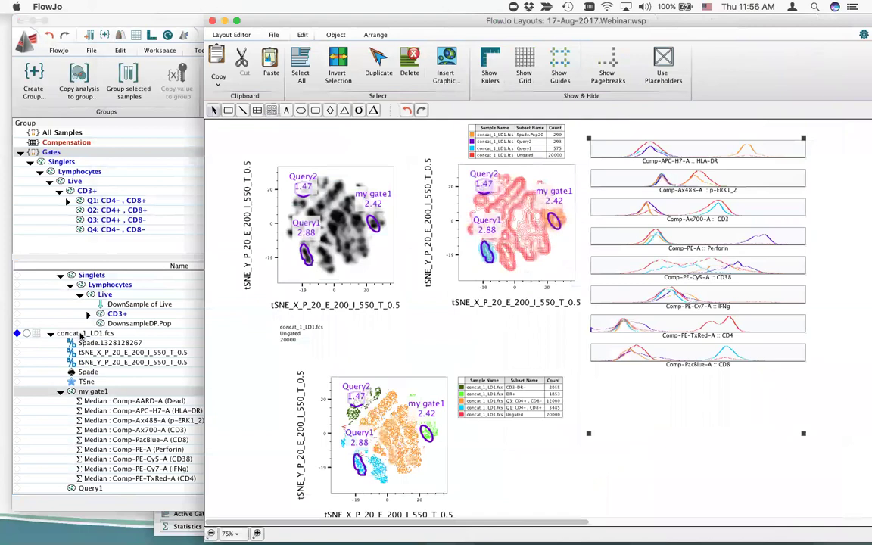
Narrow the workspace window and add the my gate1 population of concat_1_LD1.fcs to the contour tSNE overlay in the layout.
scroll(83, 339, "down", 3)
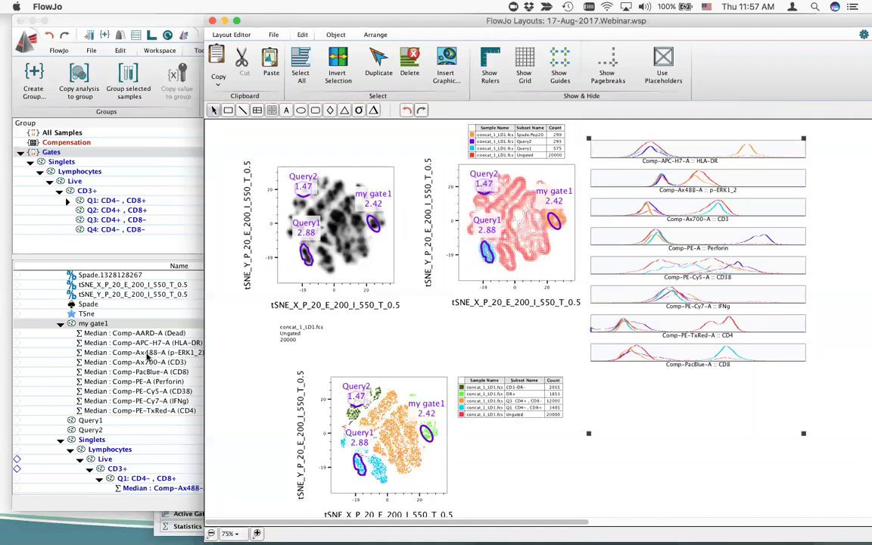
left_click(94, 295)
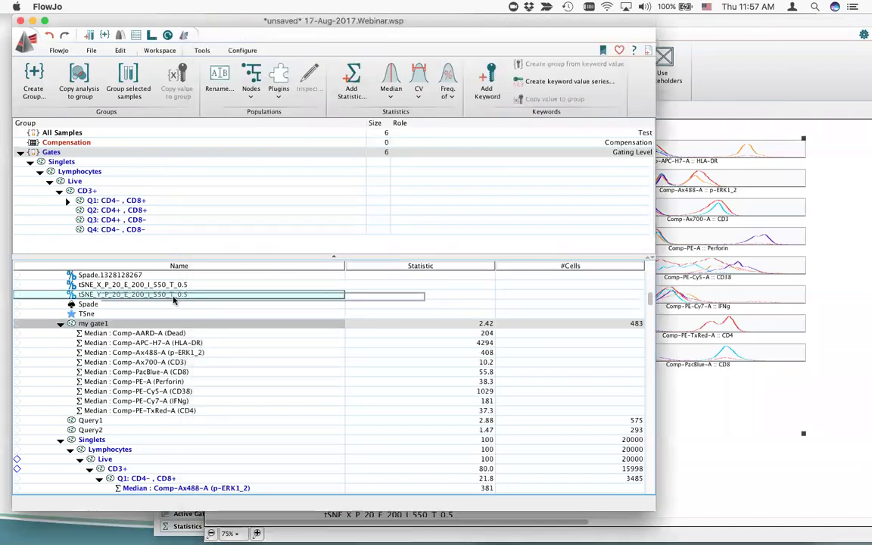
key("Escape")
left_click_drag(655, 510, 306, 511)
left_click_drag(366, 295, 524, 236)
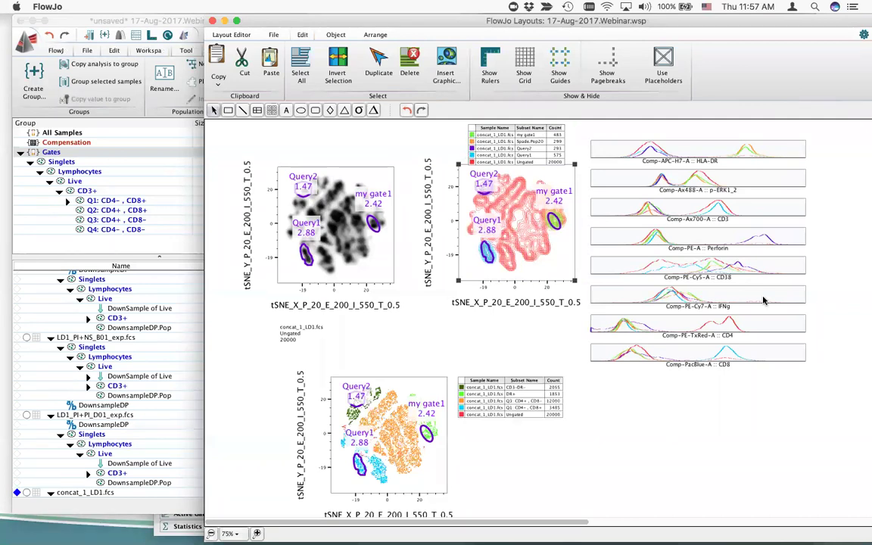
Hide the contour tSNE plot's existing multigraphs, make new histogram multigraph overlays for it, and enlarge them.
right_click(543, 244)
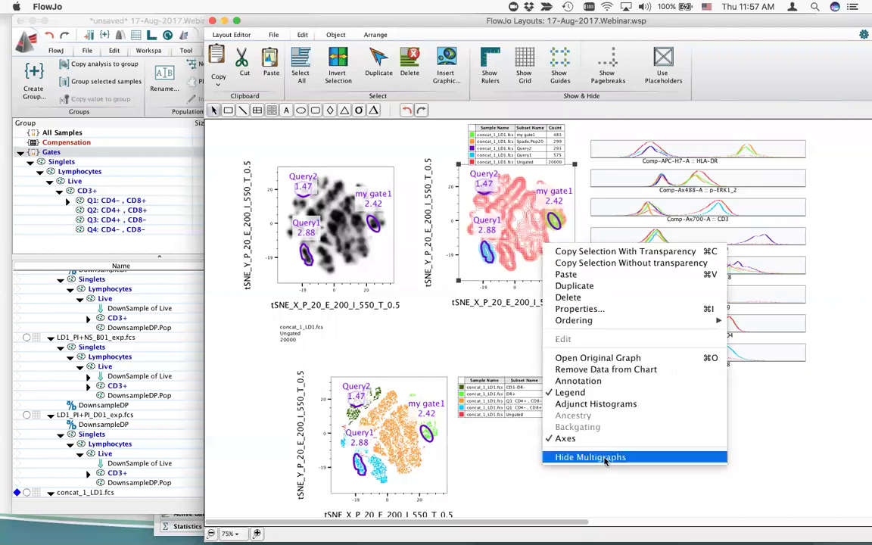
left_click(568, 457)
right_click(543, 263)
mouse_move(601, 474)
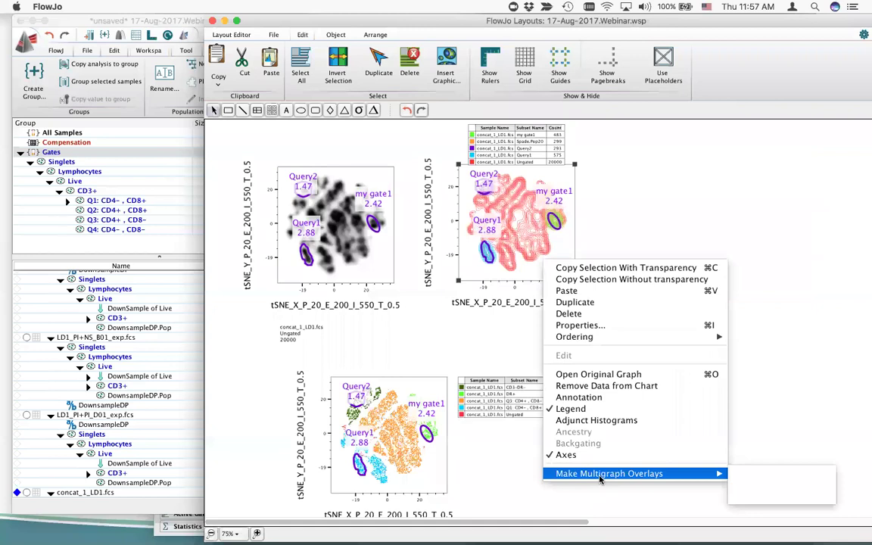
left_click(765, 475)
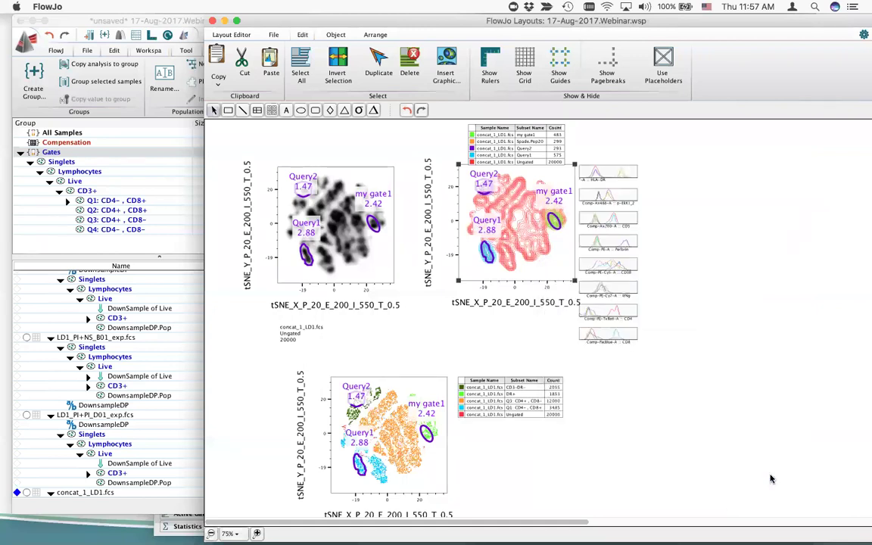
left_click(617, 335)
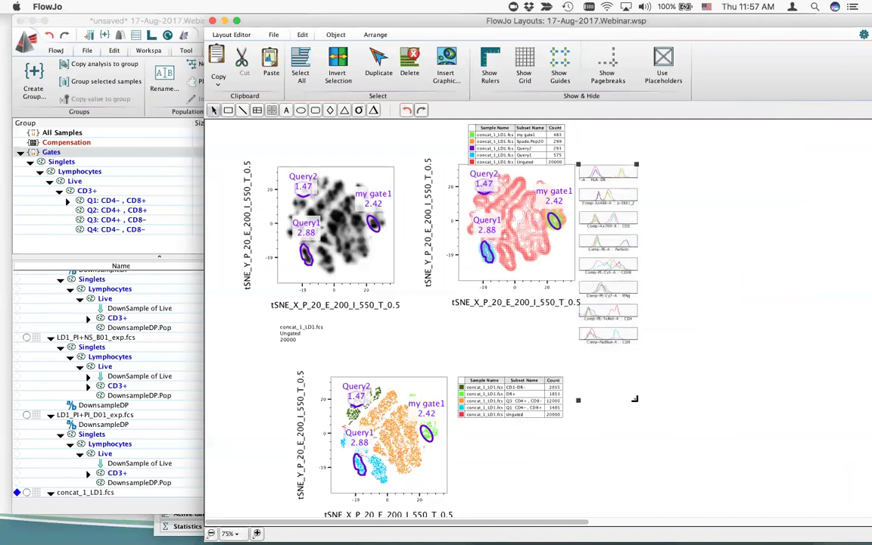
left_click_drag(774, 492, 857, 524)
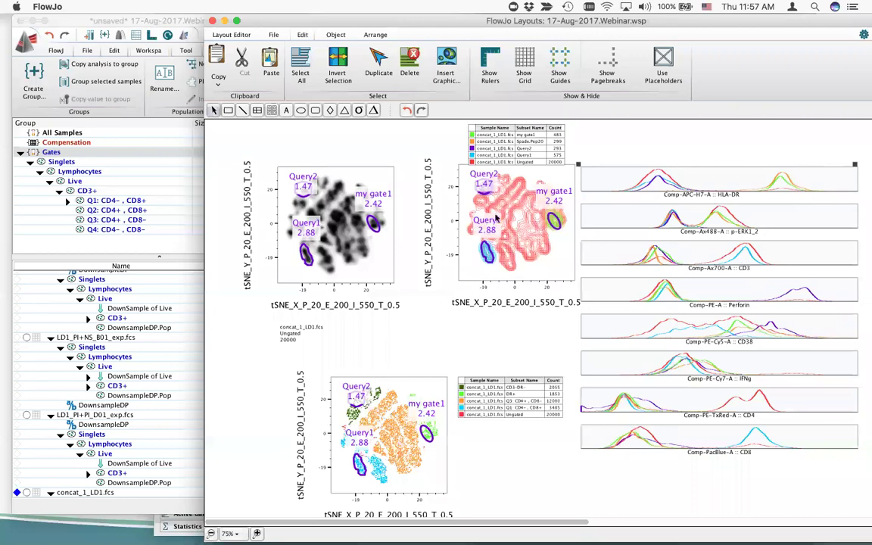
Bring up the ungated tSNE plot of concat_1_LD1.fcs, move my gate1 onto the lower-right cluster near tSNE_Y -19, and close the plot.
left_click_drag(528, 23, 629, 23)
left_click(182, 525)
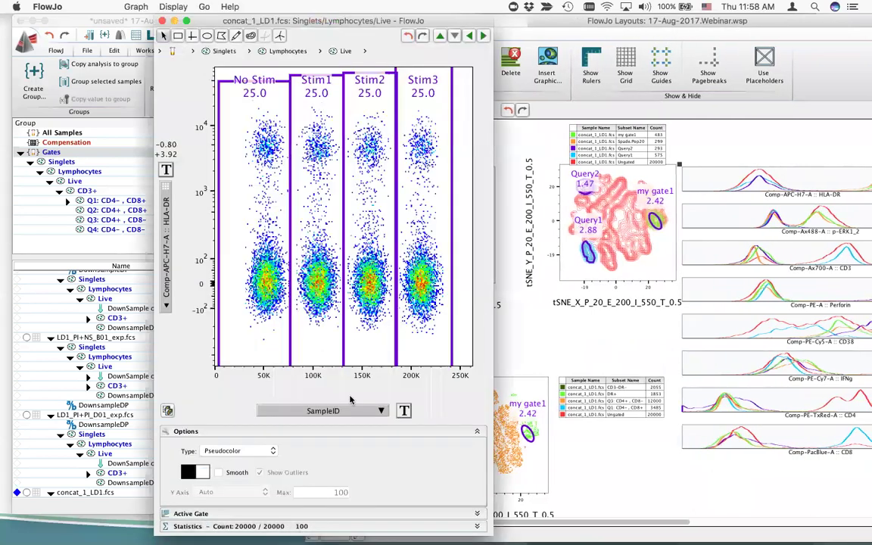
left_click(174, 20)
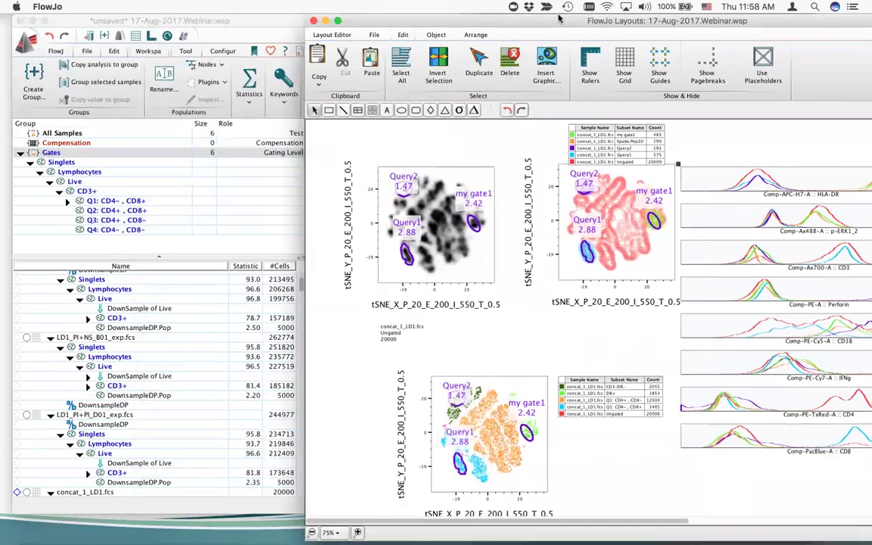
key("ctrl+Up")
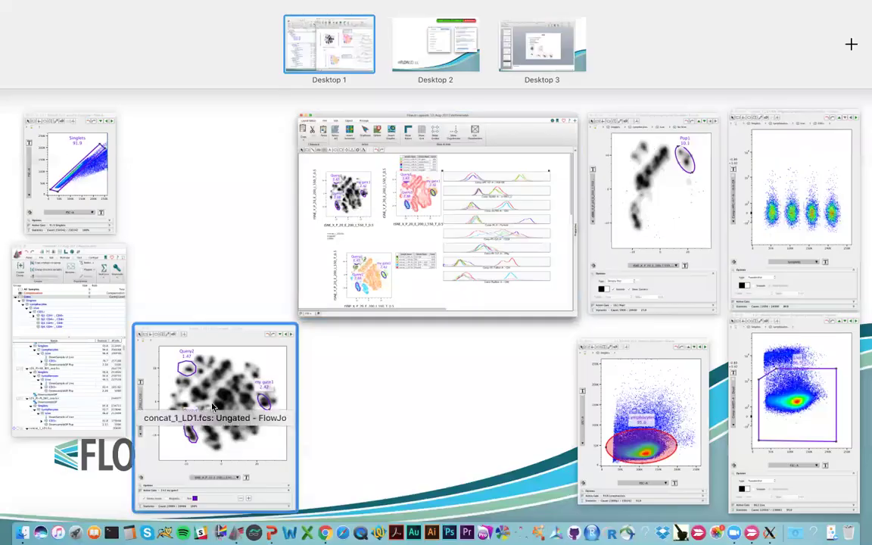
left_click(205, 374)
left_click_drag(443, 225, 367, 309)
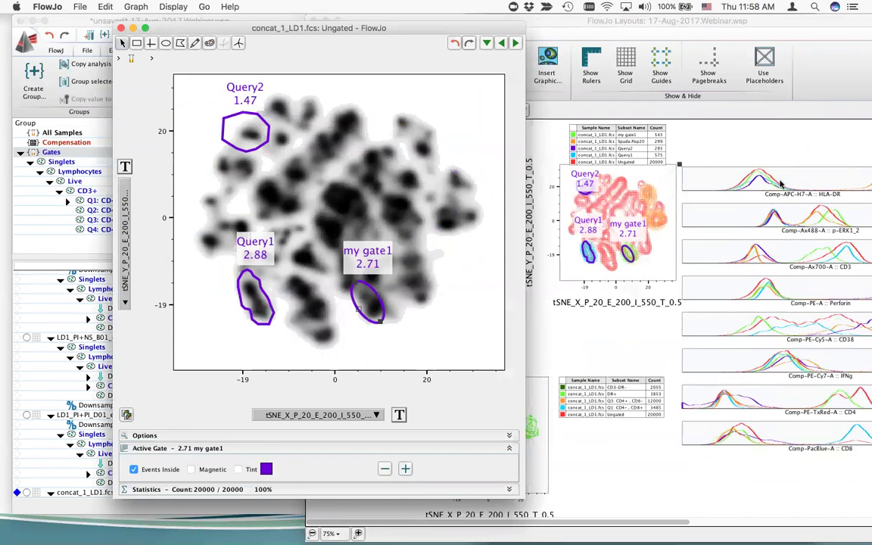
left_click(121, 29)
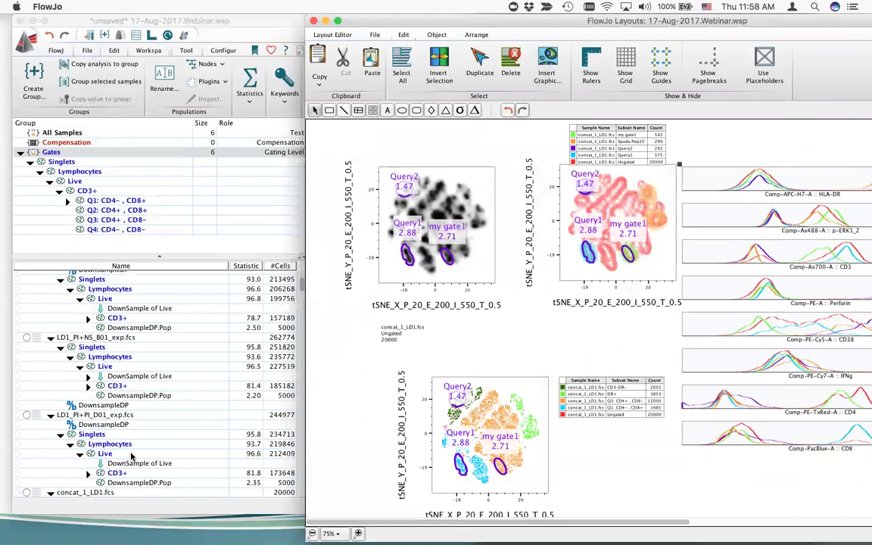
Reopen the ungated plot of concat_1_LD1.fcs, view it with SampleID and finally *STIM on the X axis, and close it.
scroll(132, 453, "down", 3)
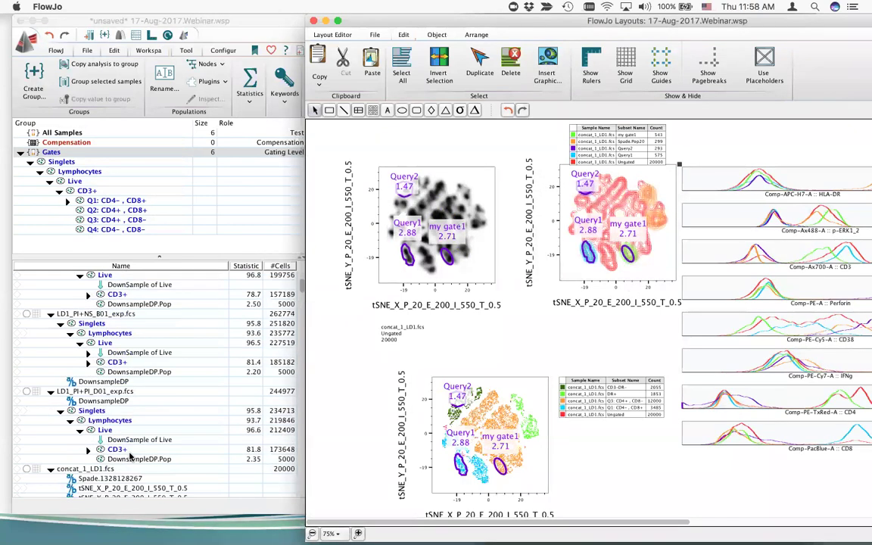
double_click(84, 439)
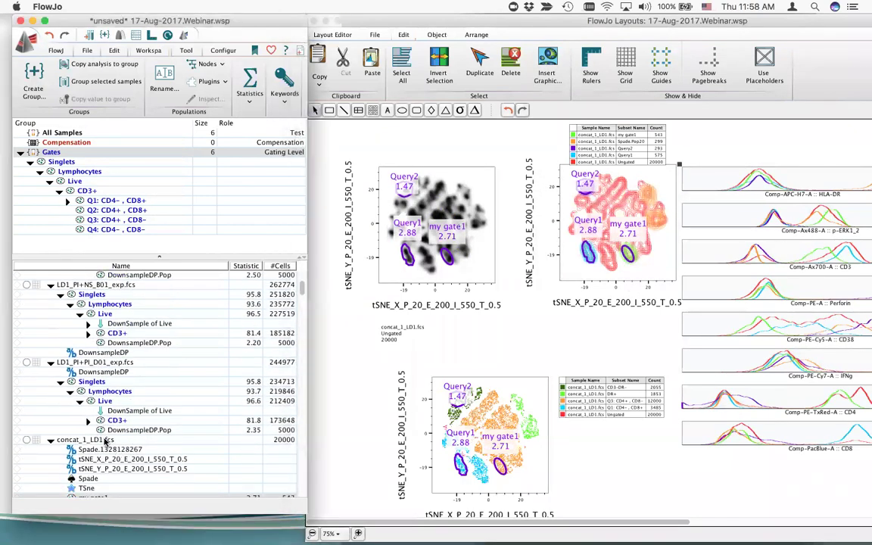
left_click(336, 416)
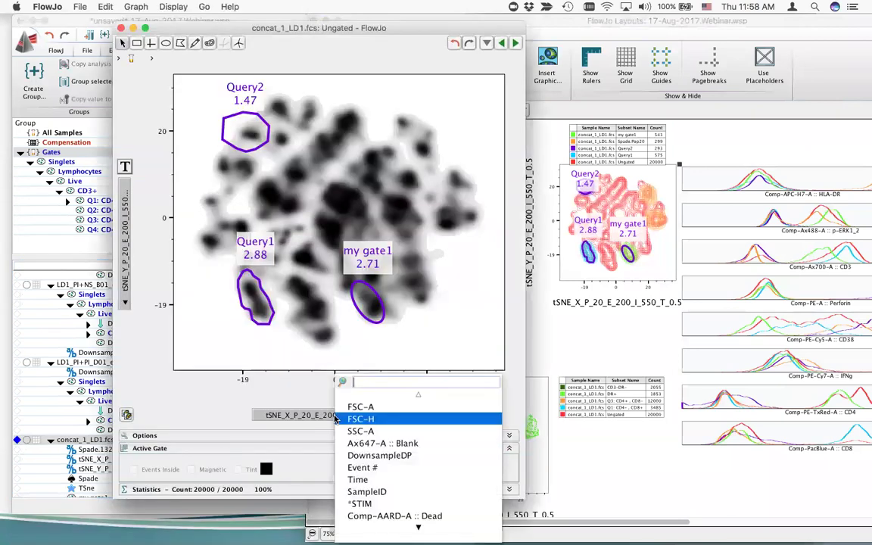
left_click(367, 492)
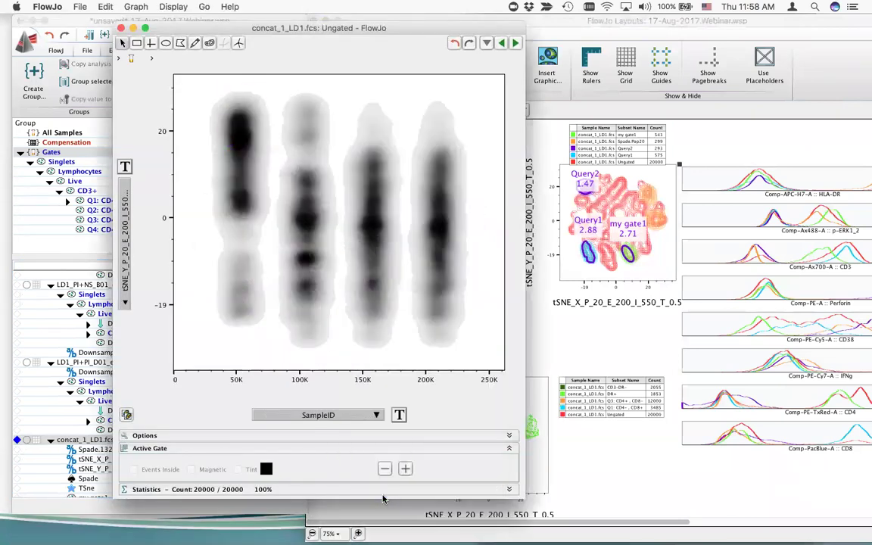
left_click(335, 417)
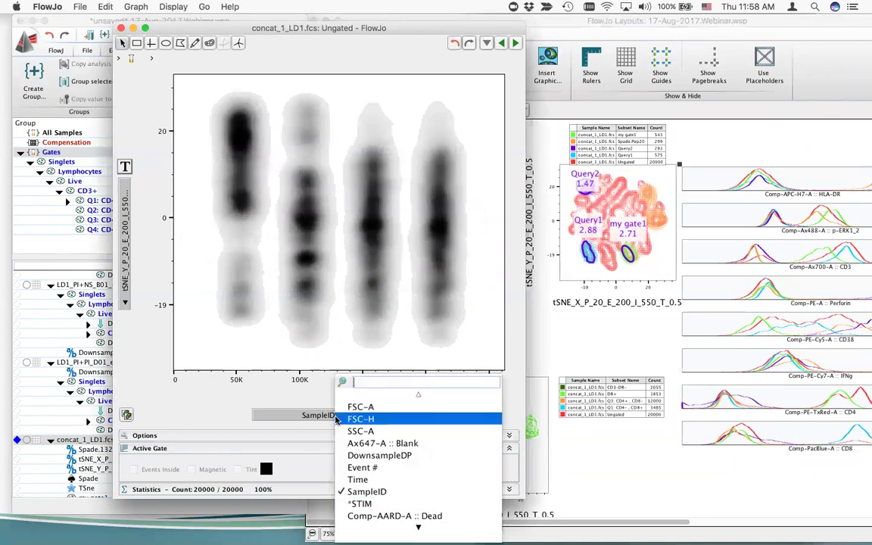
left_click(360, 503)
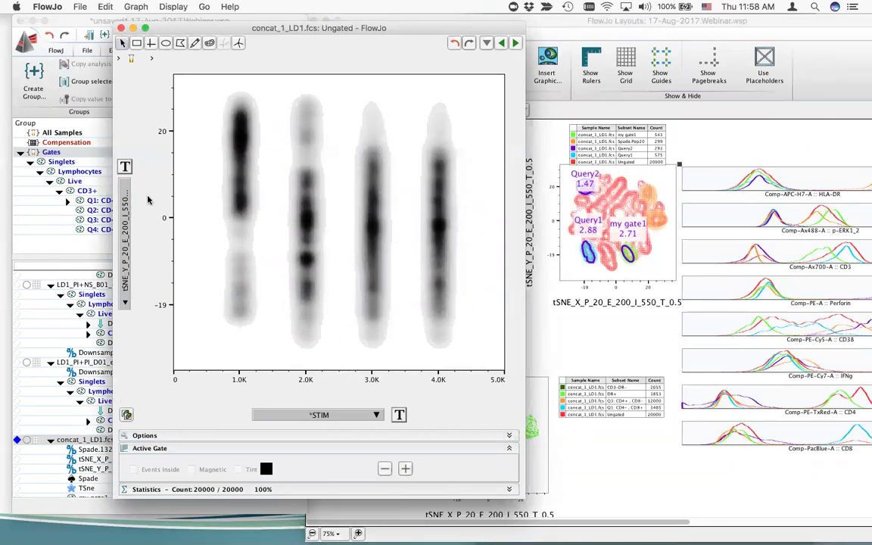
left_click(120, 28)
Widen the layout window and compare the tSNE plots of No Stim, Stim1, Stim2 and Stim3 beside the ungated one.
scroll(645, 483, "down", 5)
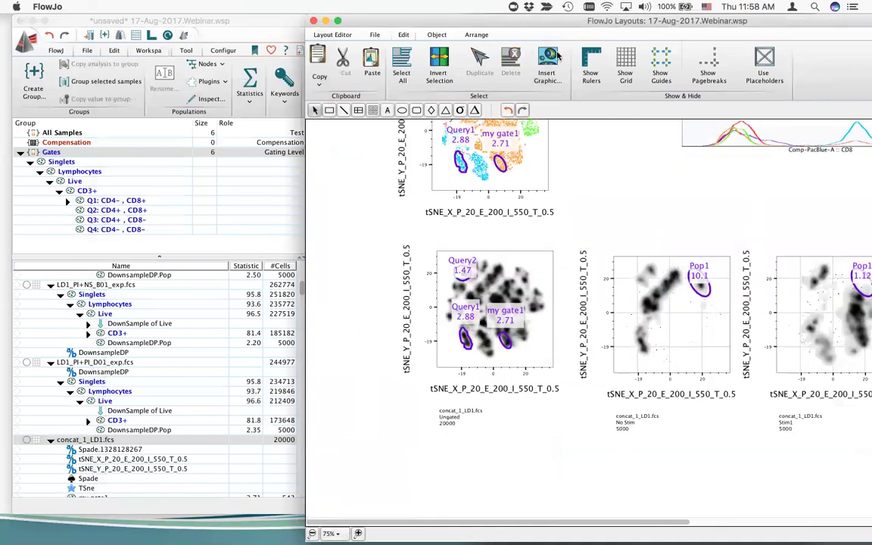
left_click_drag(482, 23, 192, 23)
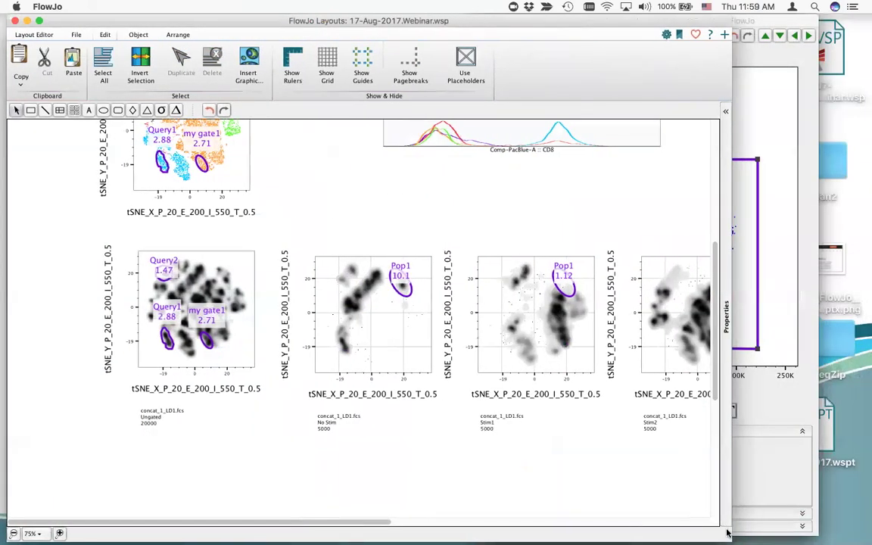
left_click_drag(727, 535, 860, 526)
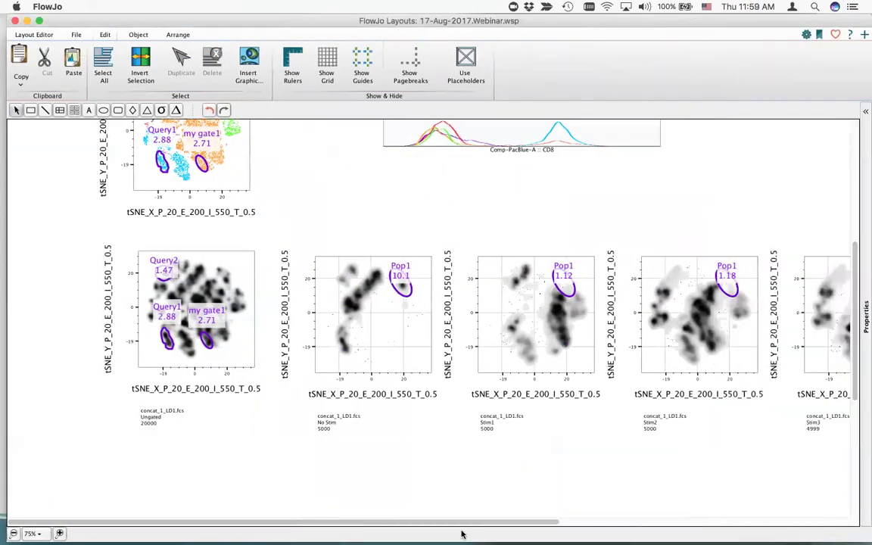
left_click_drag(454, 524, 509, 522)
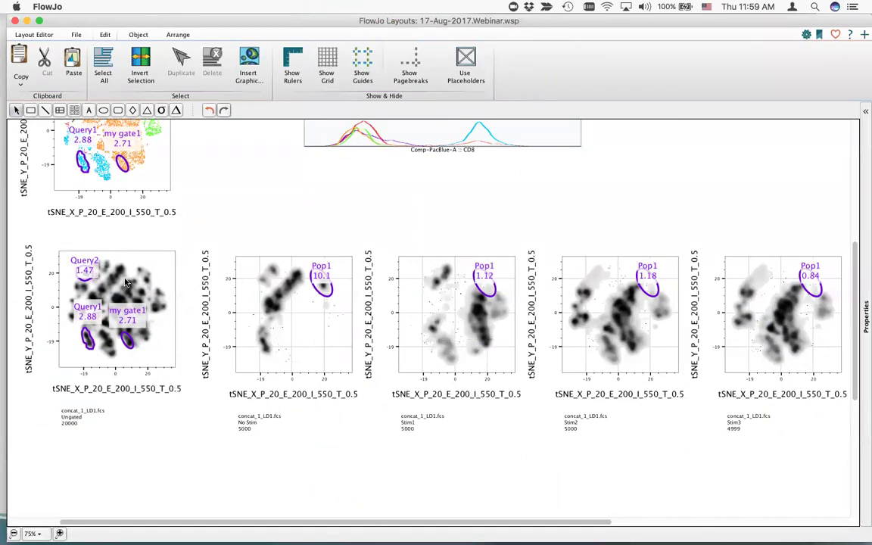
Move the layout window aside and widen the workspace, showing its document commands and the concat_1_LD1.fcs populations.
double_click(347, 26)
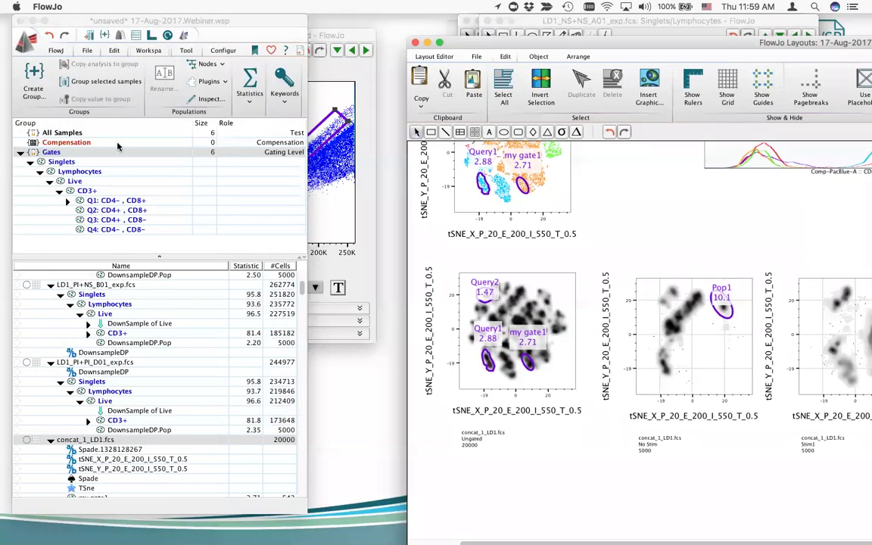
left_click(89, 50)
left_click(89, 51)
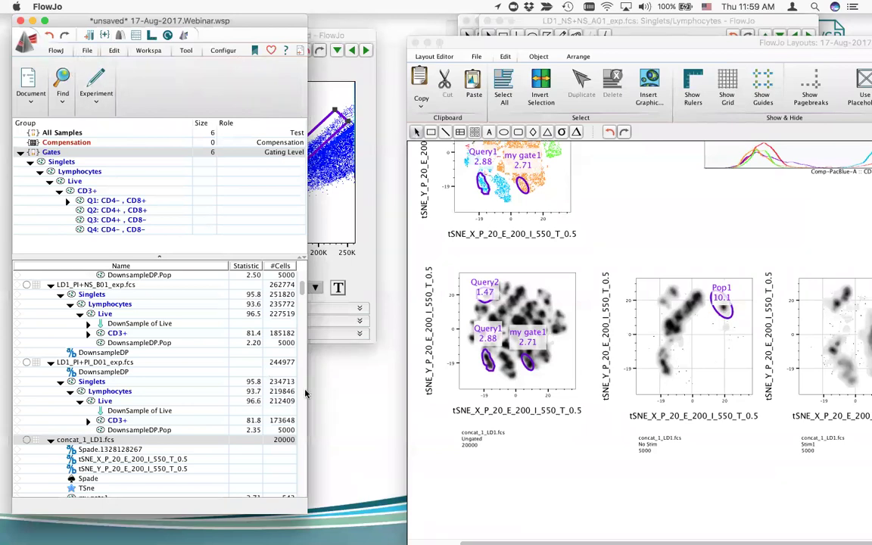
left_click_drag(370, 398, 650, 397)
scroll(128, 469, "down", 3)
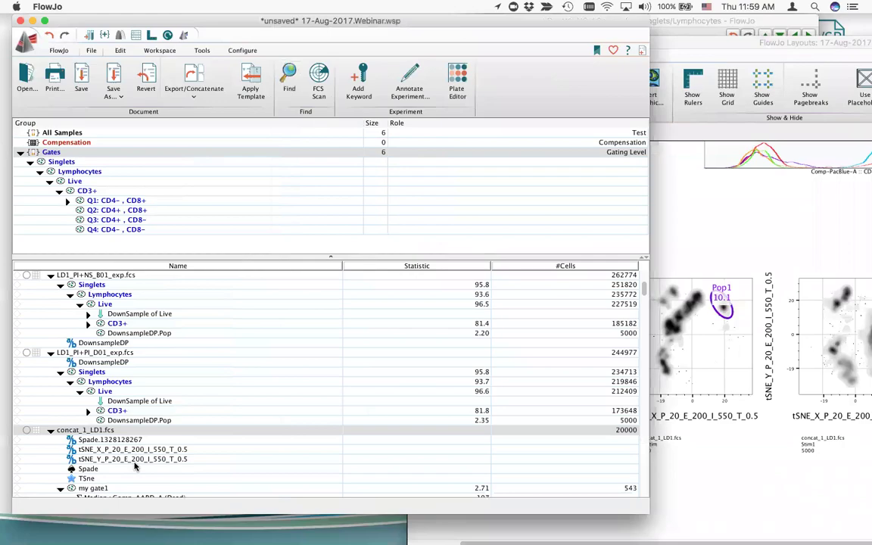
mouse_move(871, 2)
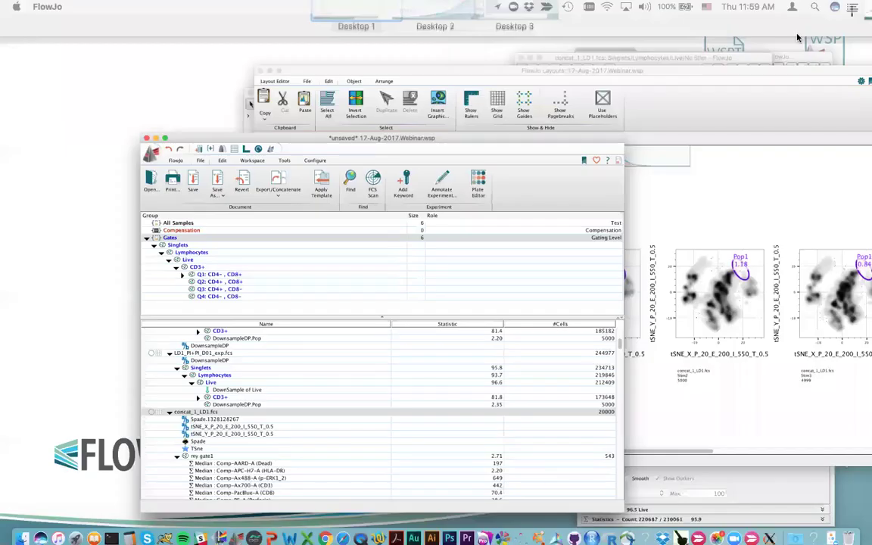
left_click(452, 36)
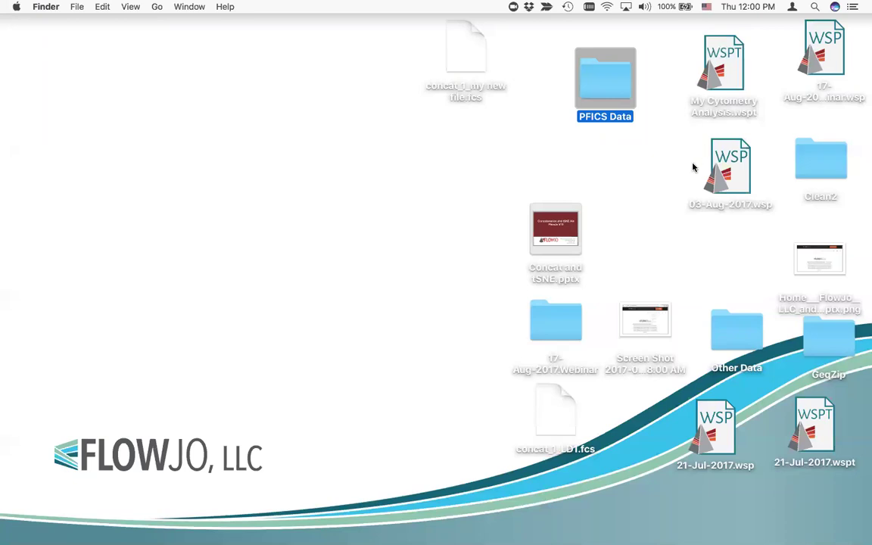
key("ctrl+Up")
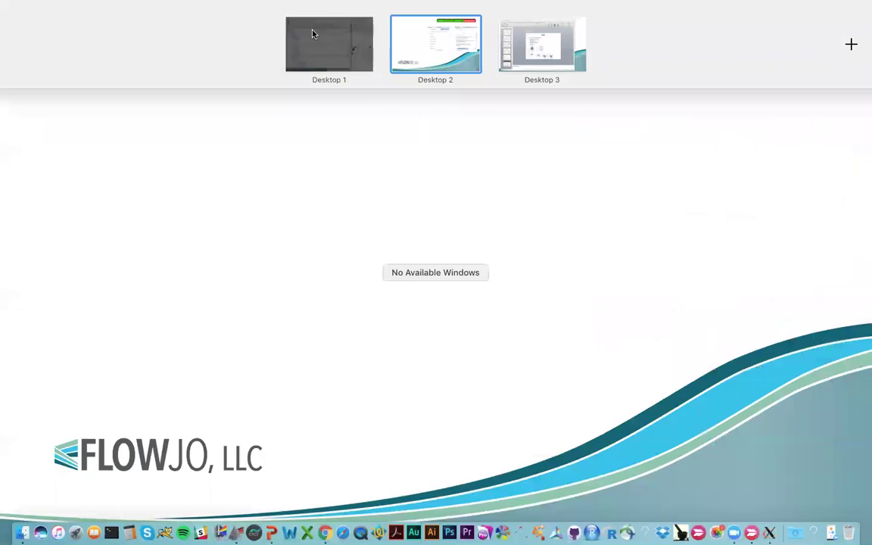
left_click(311, 32)
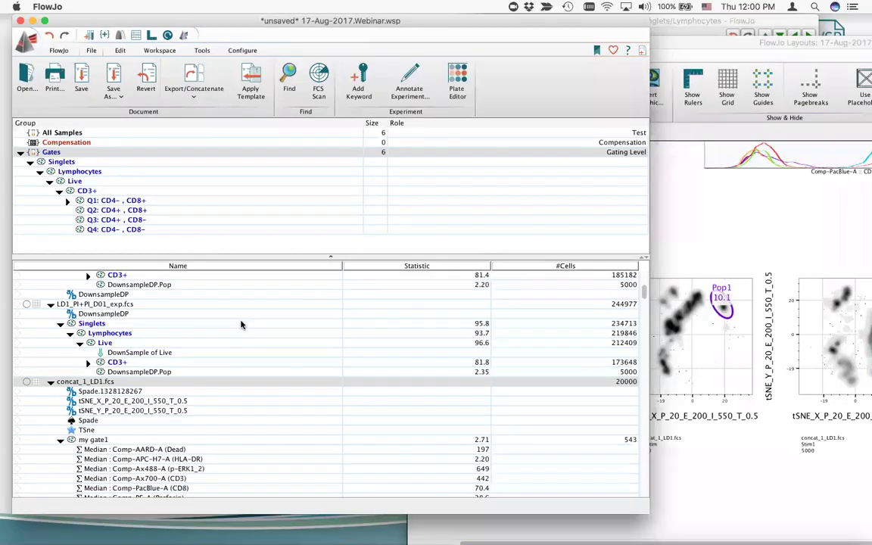
Open the ungated plot of concat_1_LD1.fcs and display it as a histogram of Comp-APC-H7-A :: HLA-DR.
double_click(86, 382)
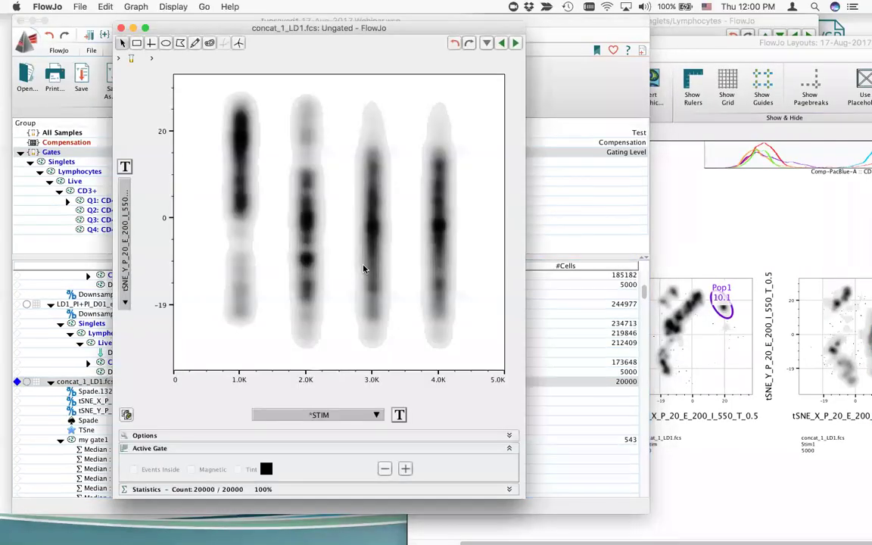
left_click(126, 271)
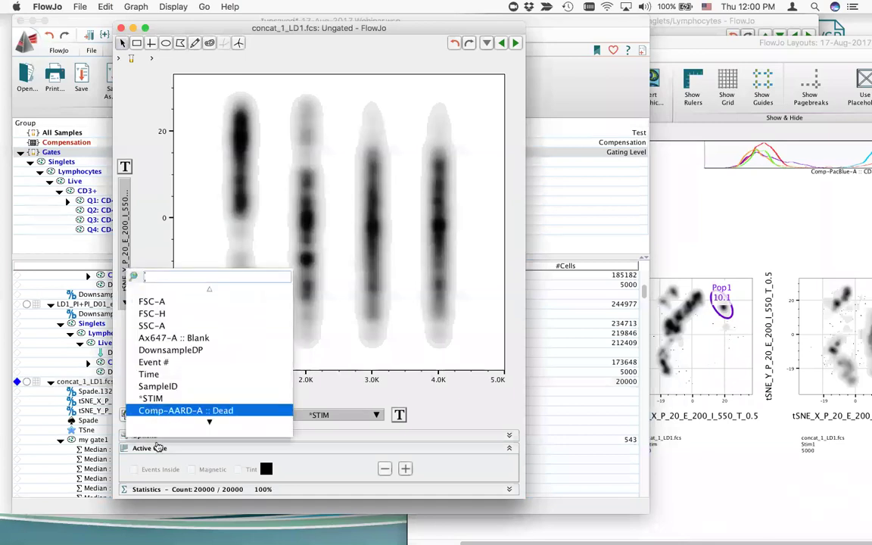
scroll(173, 407, "down", 3)
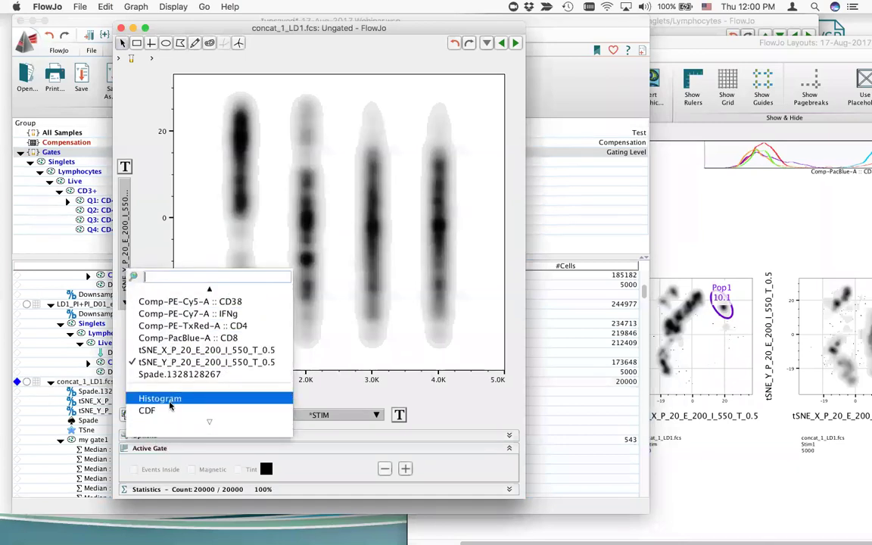
left_click(170, 406)
left_click(316, 415)
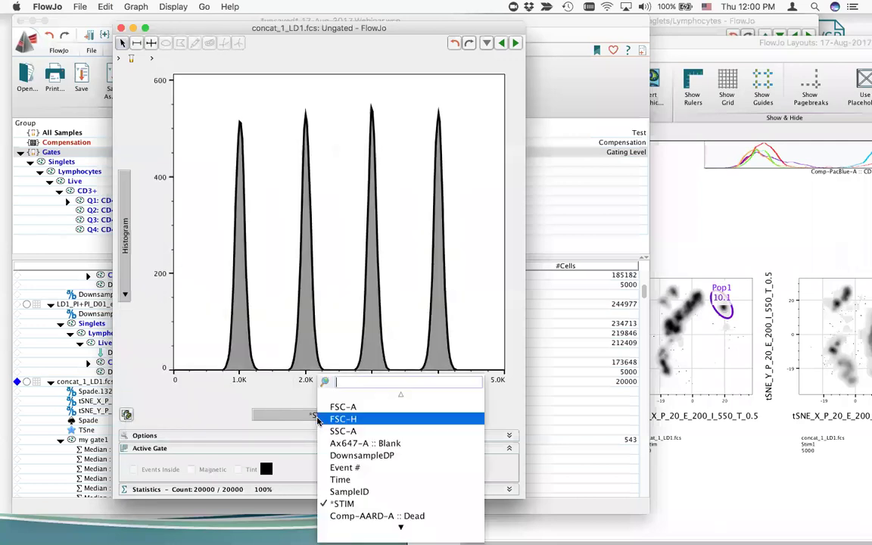
scroll(378, 499, "down", 5)
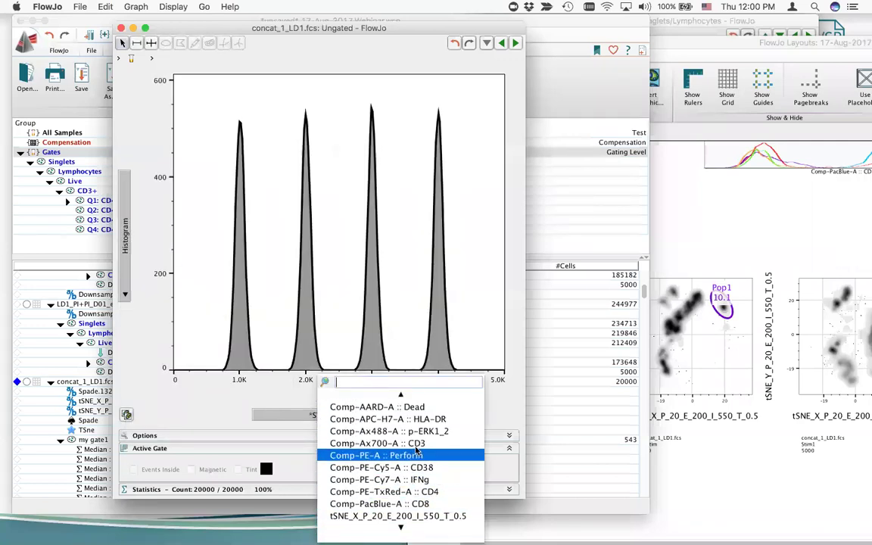
left_click(380, 419)
Draw a range gate named DR Neg on the HLA-DR histogram and adjust it to span the main peak around 0.
left_click(137, 43)
left_click_drag(198, 199, 252, 199)
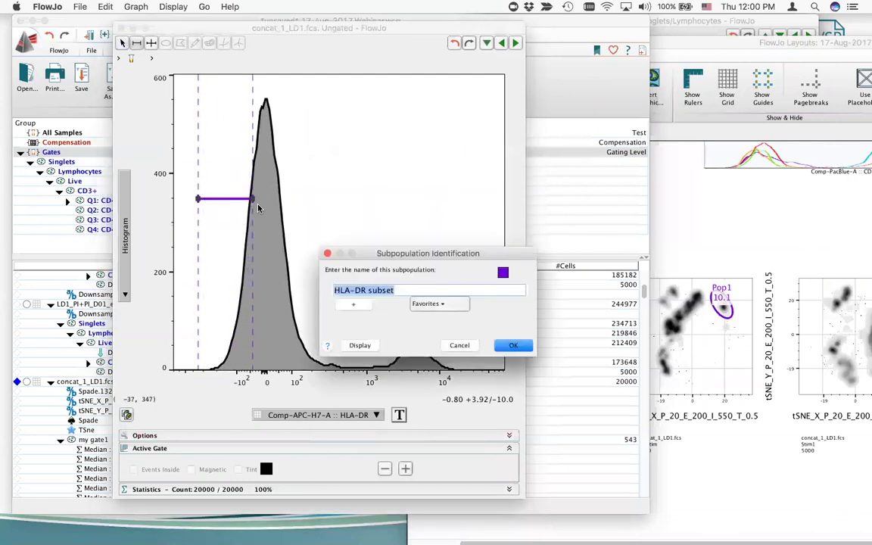
type("DR Neg")
key("Return")
left_click_drag(253, 201, 307, 202)
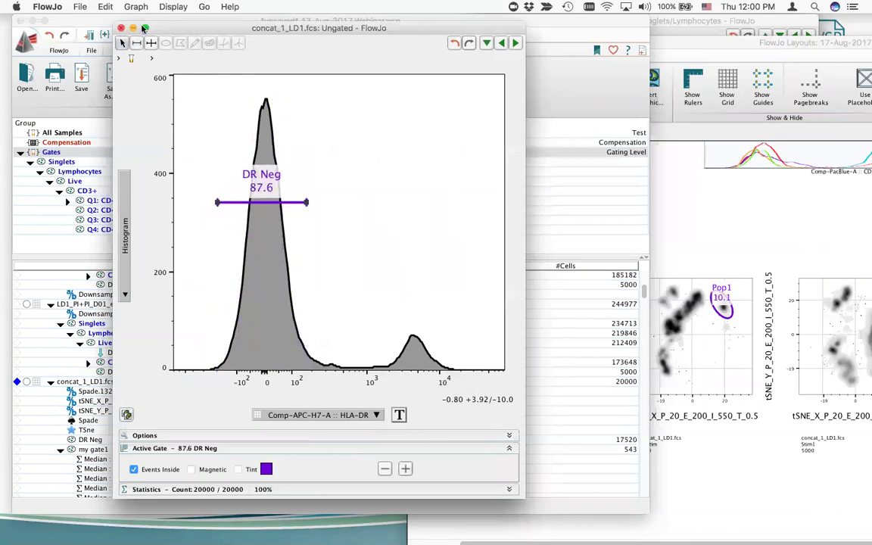
Add a range gate named DR Mid across the low region between the two HLA-DR peaks.
left_click_drag(310, 261, 381, 262)
type("DR Mid")
key("Return")
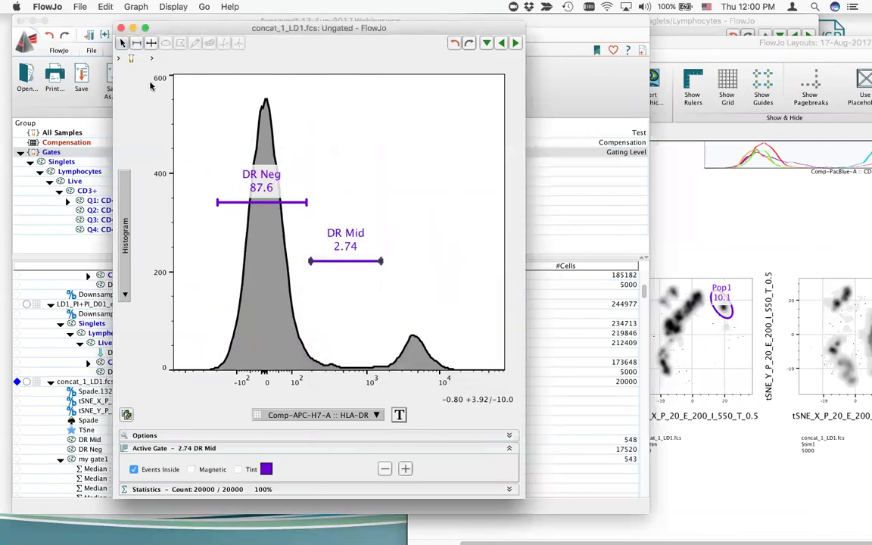
Add a range gate named DR High over the small peak between 10^3 and just past 10^4.
left_click(122, 43)
left_click_drag(385, 295, 465, 311)
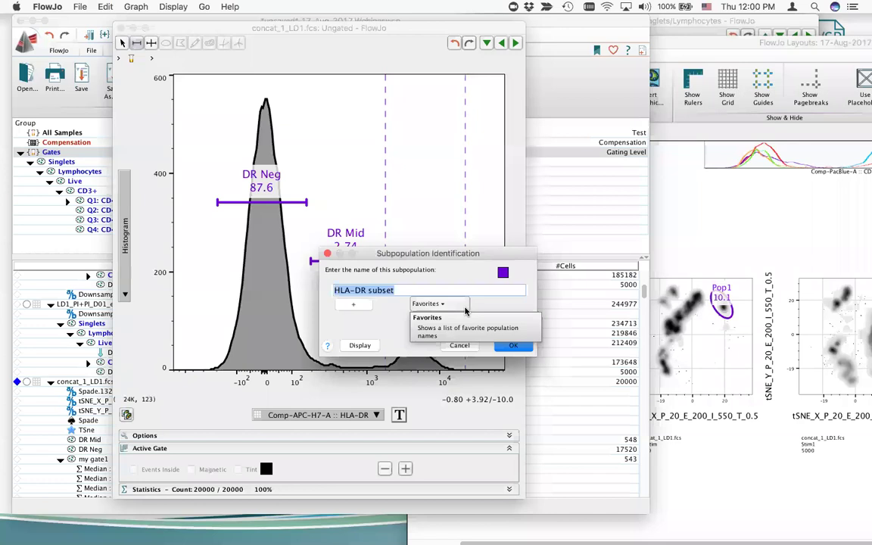
type("DR Hi")
key("BackSpace")
key("BackSpace")
key("BackSpace")
key("BackSpace")
key("BackSpace")
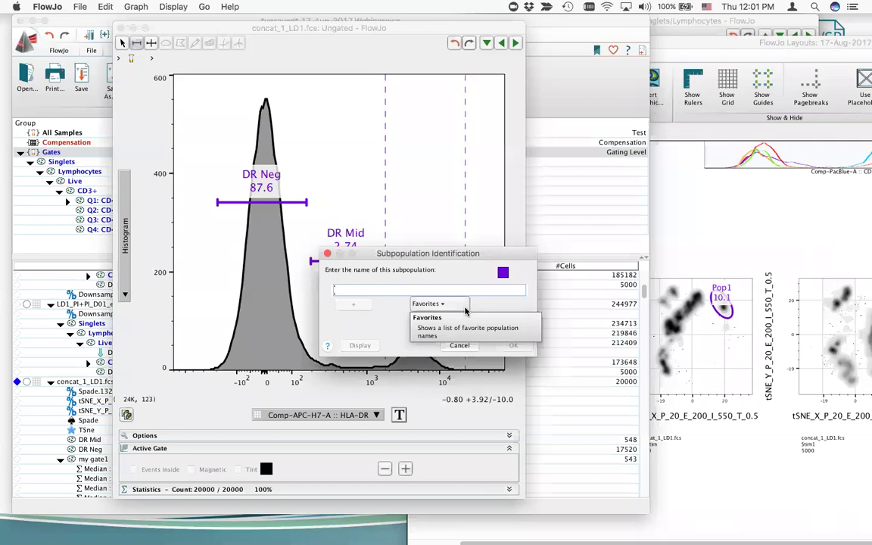
type("DR ")
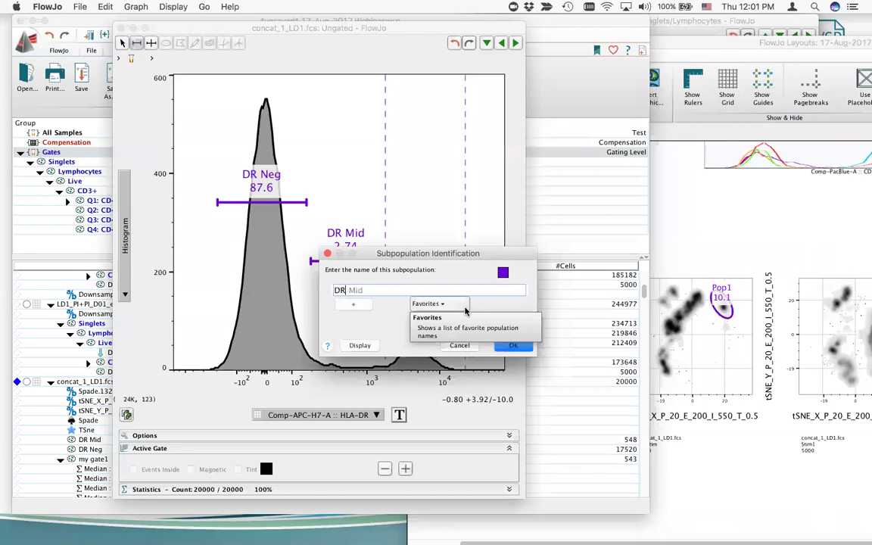
type("High")
key("Return")
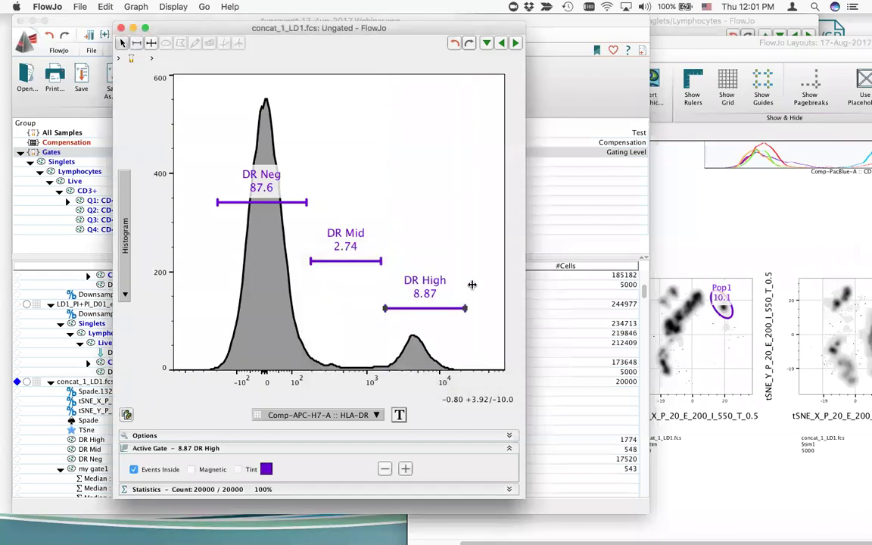
Duplicate the ungated tSNE plot in the layout and place the copy in the empty area below the original.
left_click(767, 237)
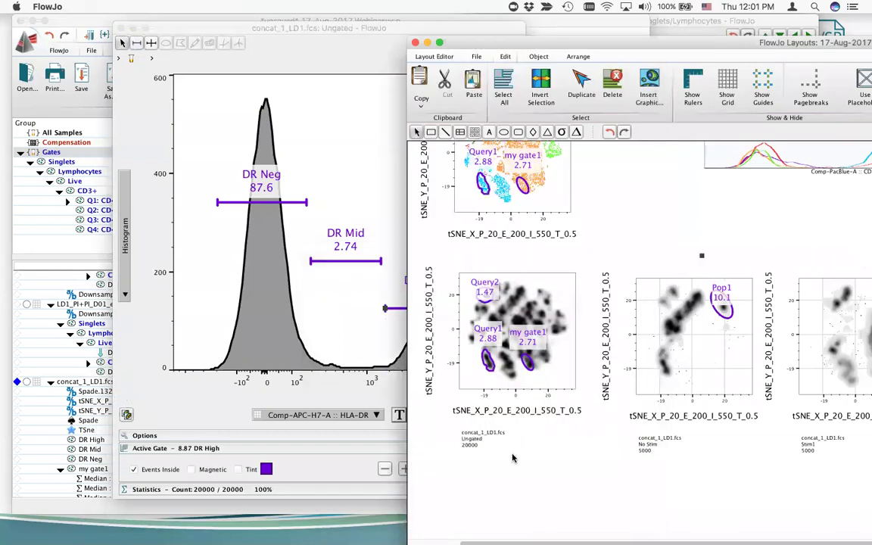
right_click(548, 325)
left_click(564, 364)
scroll(551, 331, "down", 3)
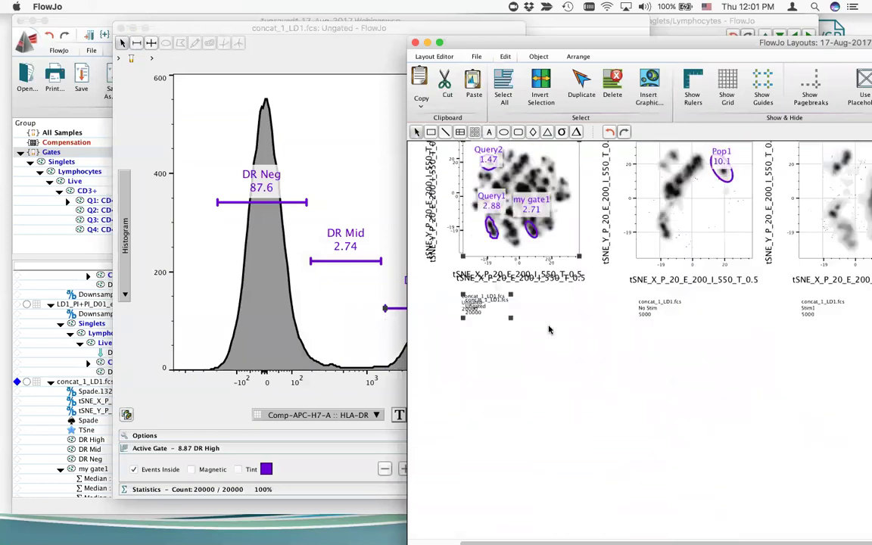
Overlay the DR High, DR Mid and DR Neg populations of concat_1_LD1.fcs on the duplicated tSNE plot.
left_click(79, 379)
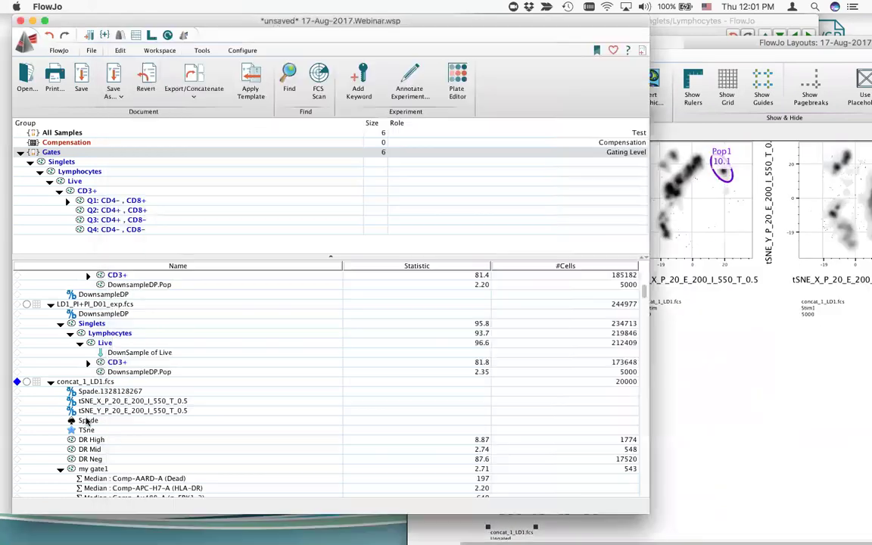
key("Down")
key("Down")
key("Down")
key("Down")
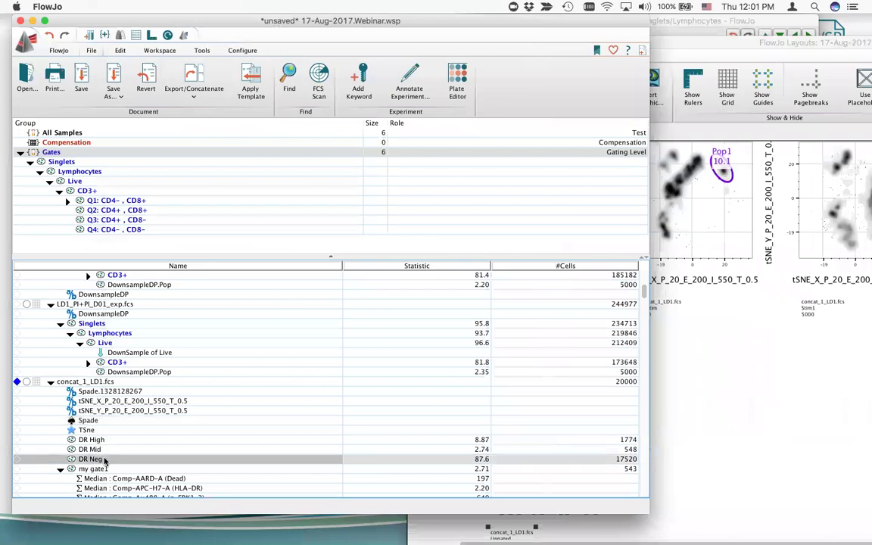
left_click(99, 440, "shift")
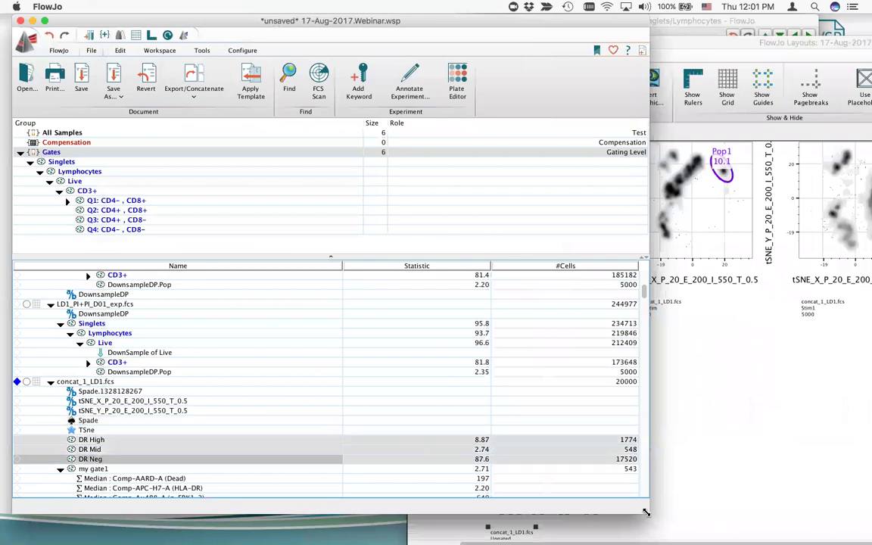
left_click_drag(72, 400, 526, 424)
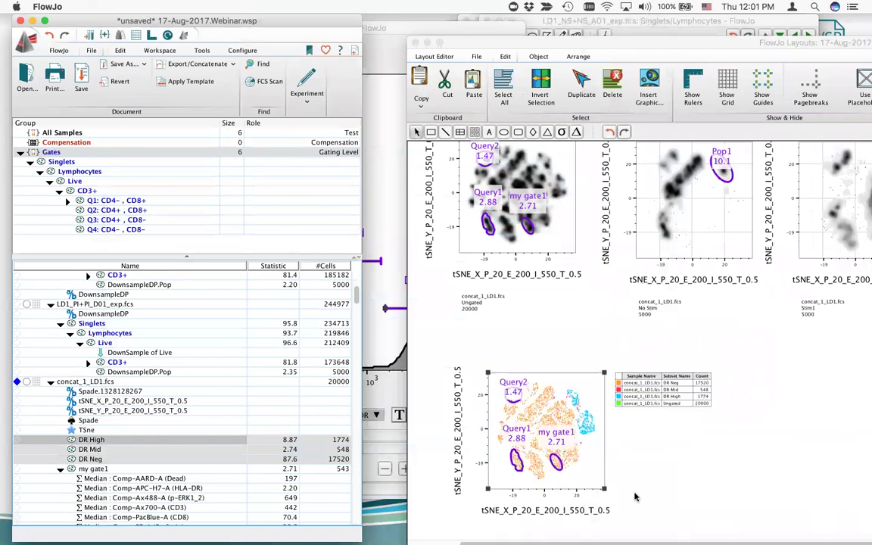
Try purple for DR Mid and light red for DR Neg in the tSNE overlay's legend.
left_click(652, 398)
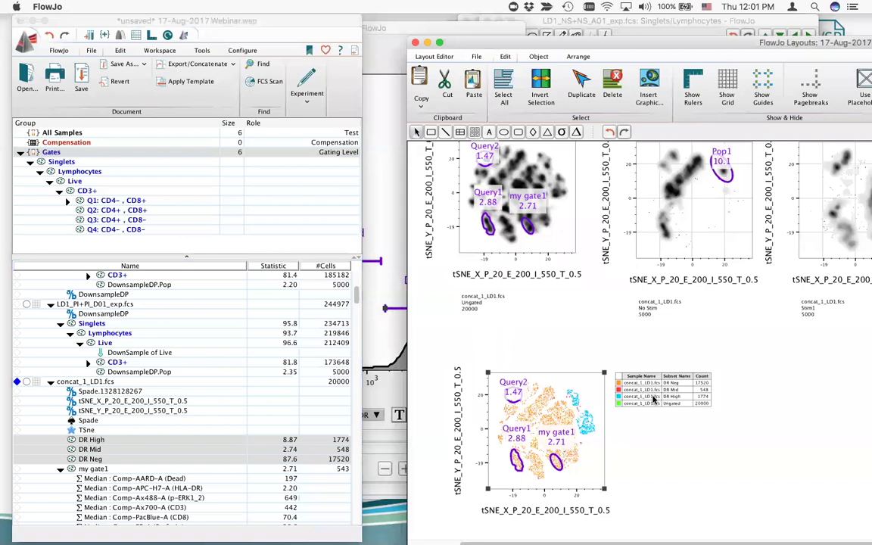
left_click(644, 406)
left_click(645, 404)
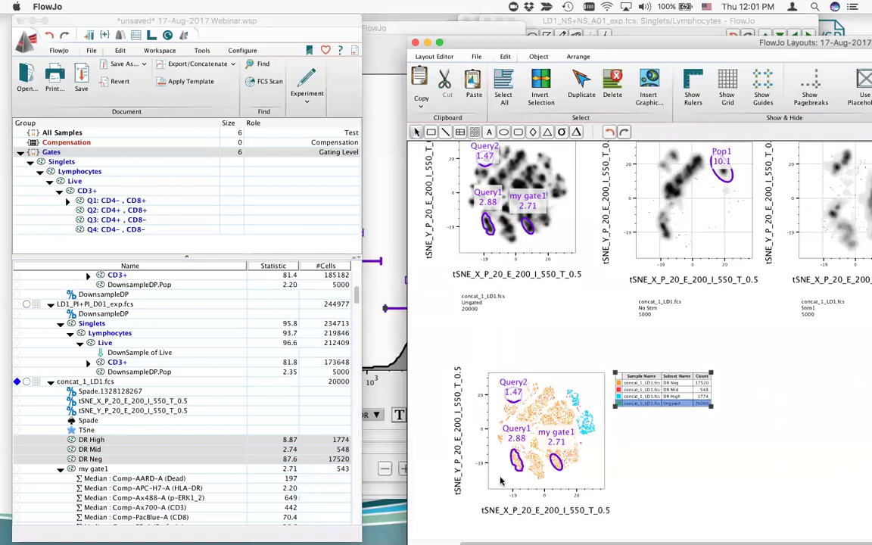
left_click(617, 403)
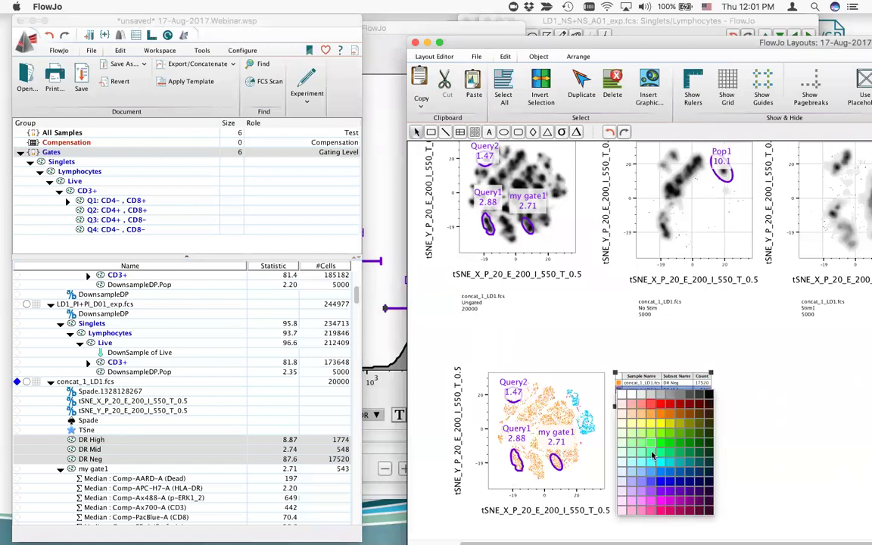
left_click(667, 494)
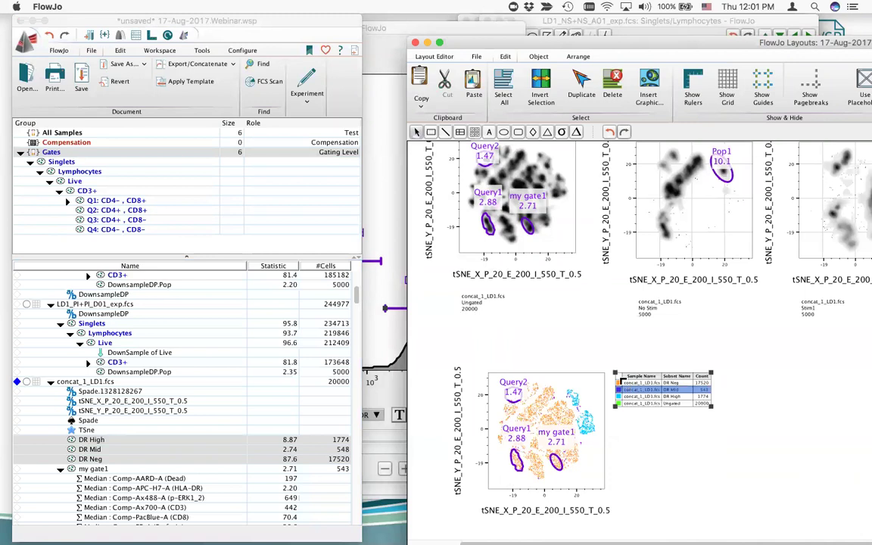
left_click(618, 386)
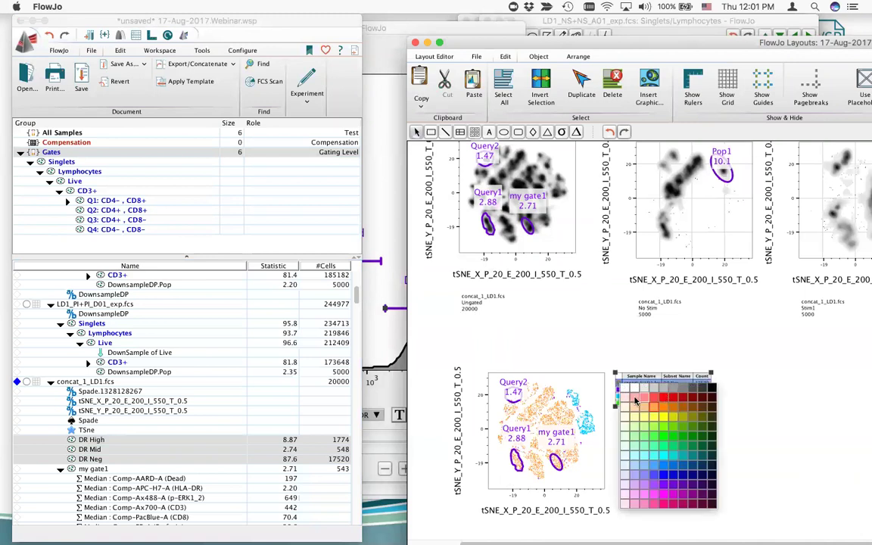
left_click(633, 402)
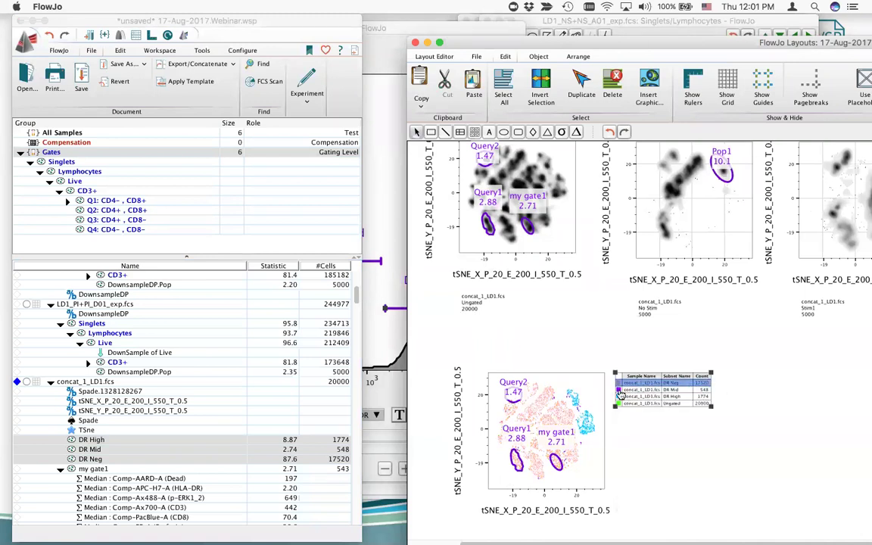
Colour the overlay populations in shades of blue: very pale for DR Neg, medium for DR Mid and dark for DR High.
left_click(619, 395)
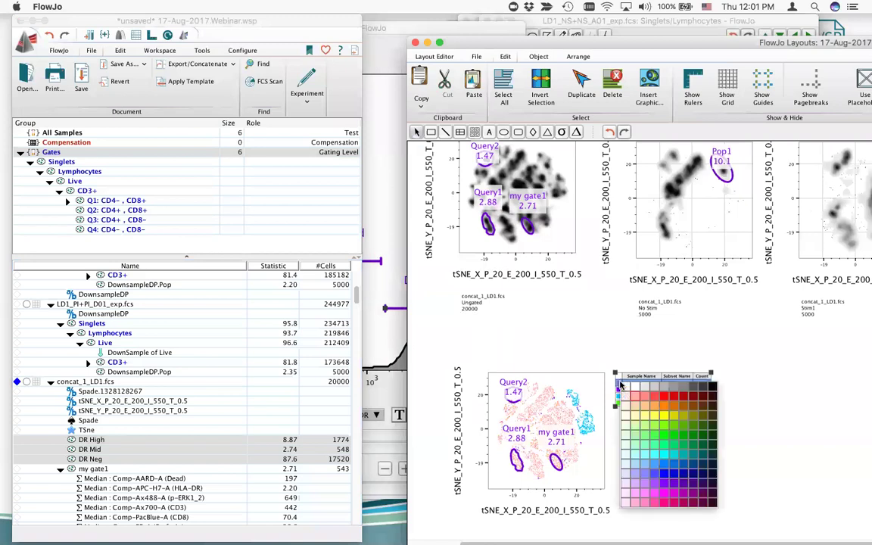
left_click(632, 461)
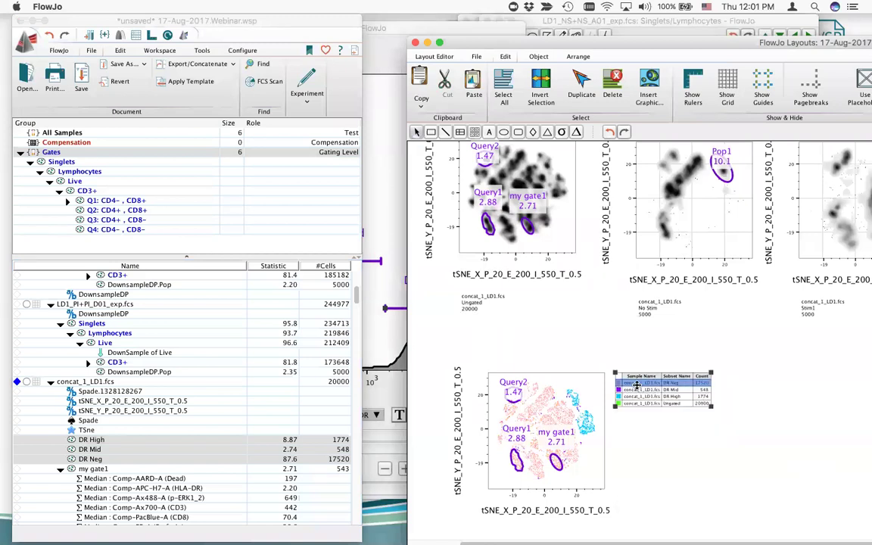
left_click(619, 394)
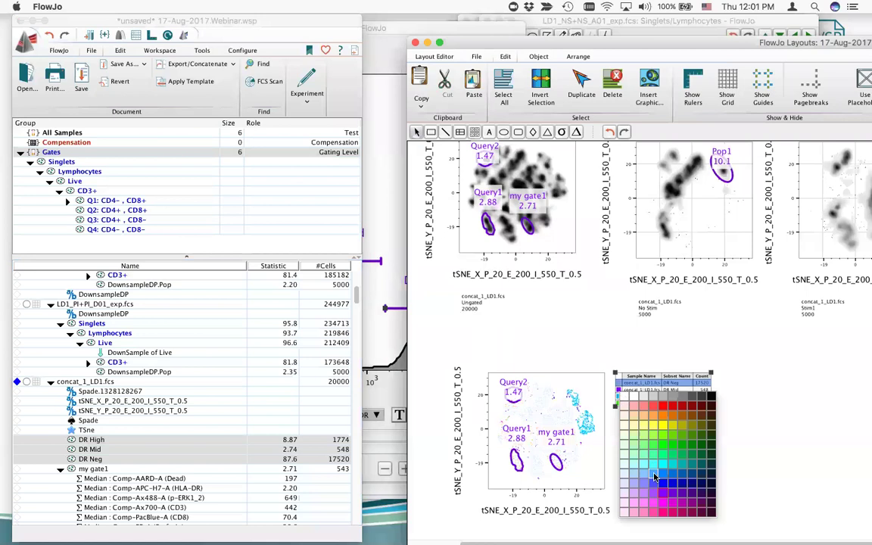
left_click(619, 401)
left_click(620, 399)
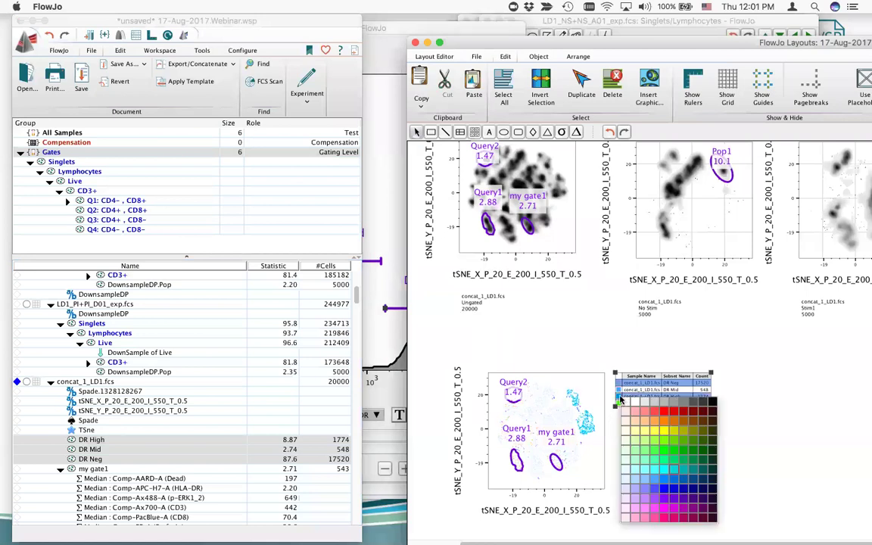
left_click(701, 482)
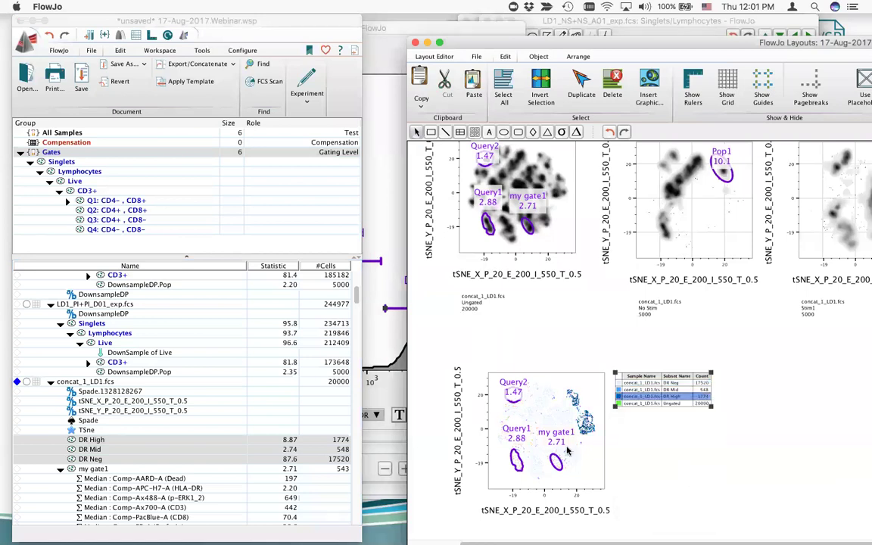
left_click(620, 389)
left_click(660, 475)
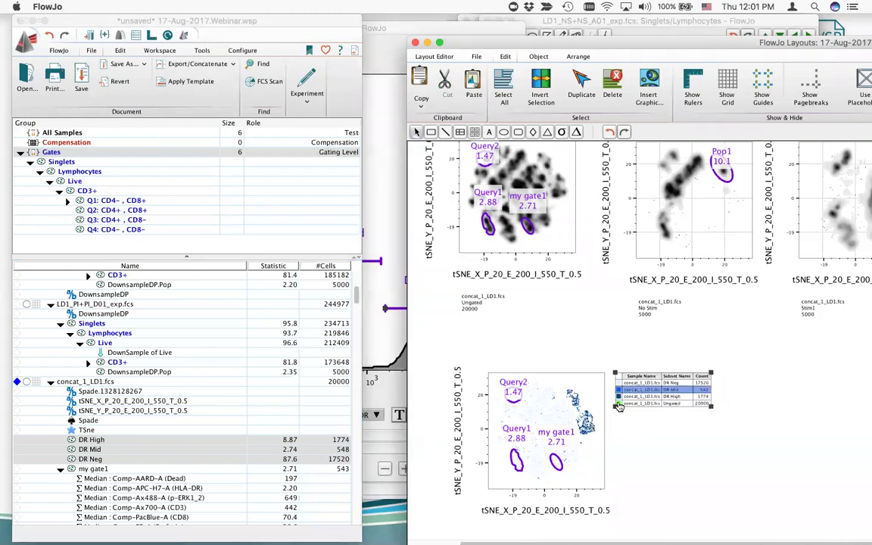
Move the overlay legend slightly lower beside its plot, deselect it, and bring the HLA-DR histogram of concat_1_LD1.fcs to the front.
left_click_drag(667, 390, 659, 415)
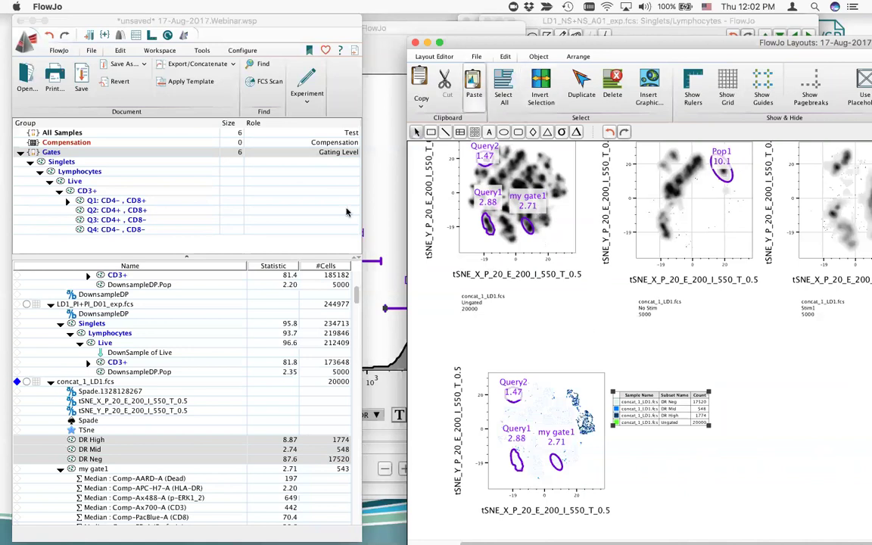
left_click(287, 229)
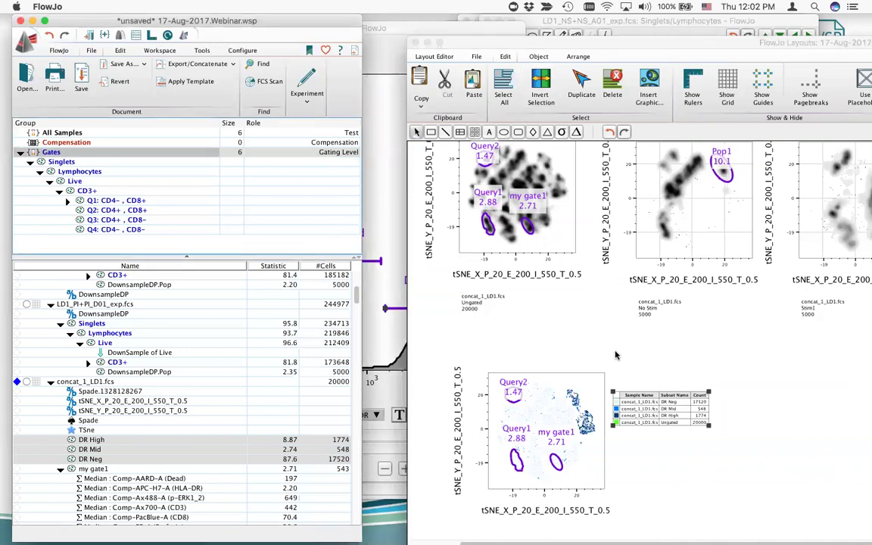
left_click(615, 356)
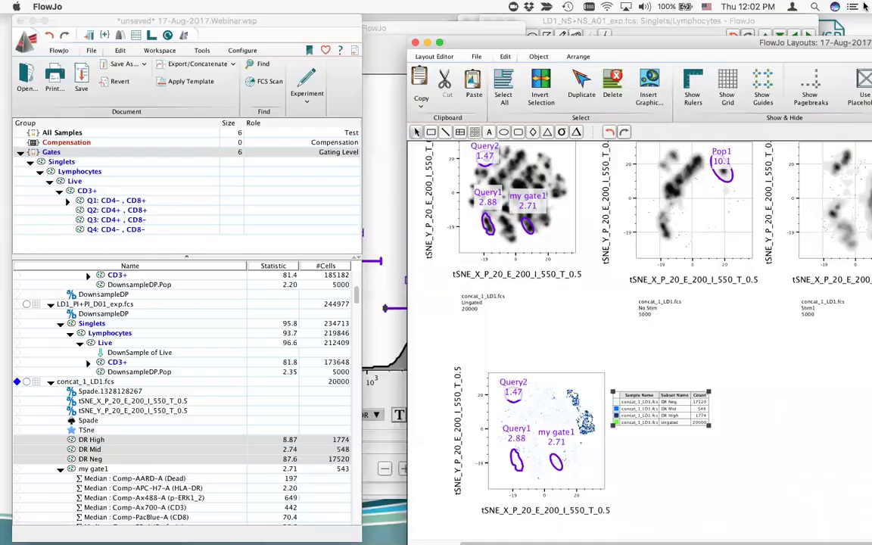
key("Escape")
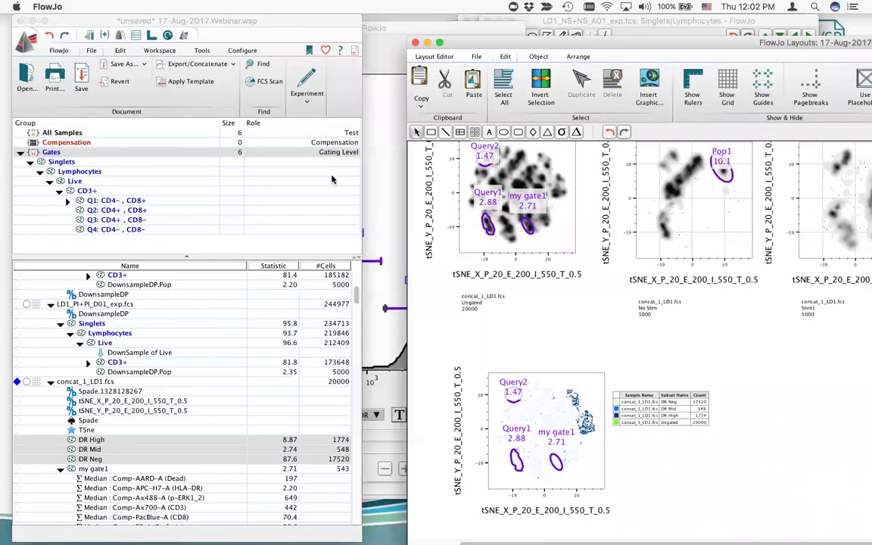
left_click(384, 180)
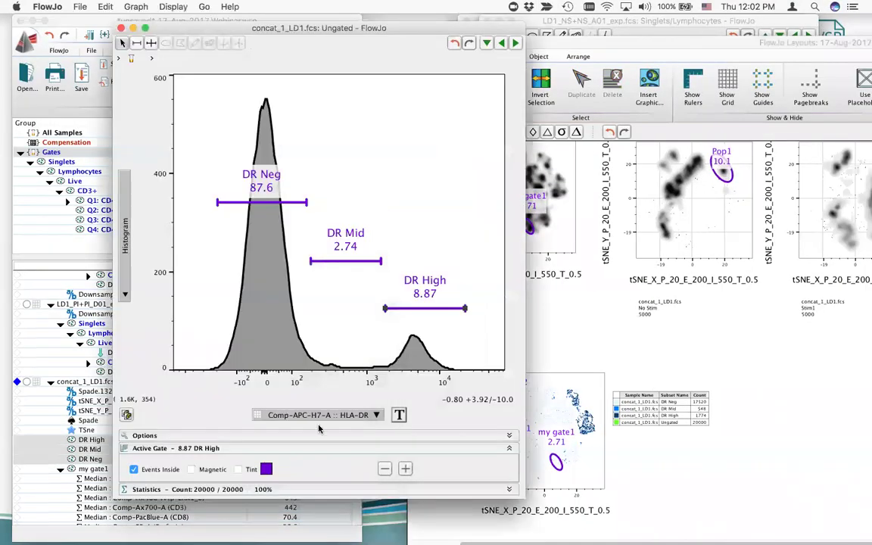
Collapse the active gate details, close the HLA-DR histogram of concat_1_LD1.fcs and return to the desktop holding the layout.
left_click(150, 448)
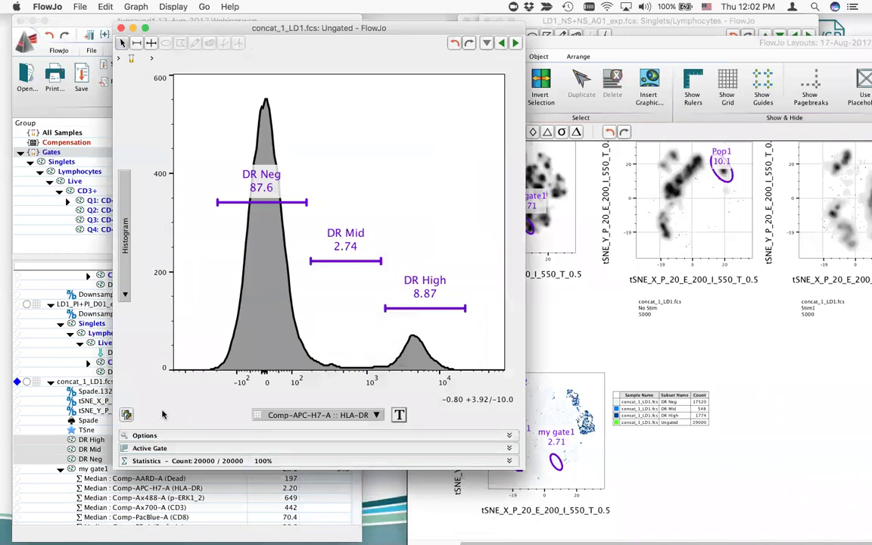
left_click(120, 28)
key("ctrl+Up")
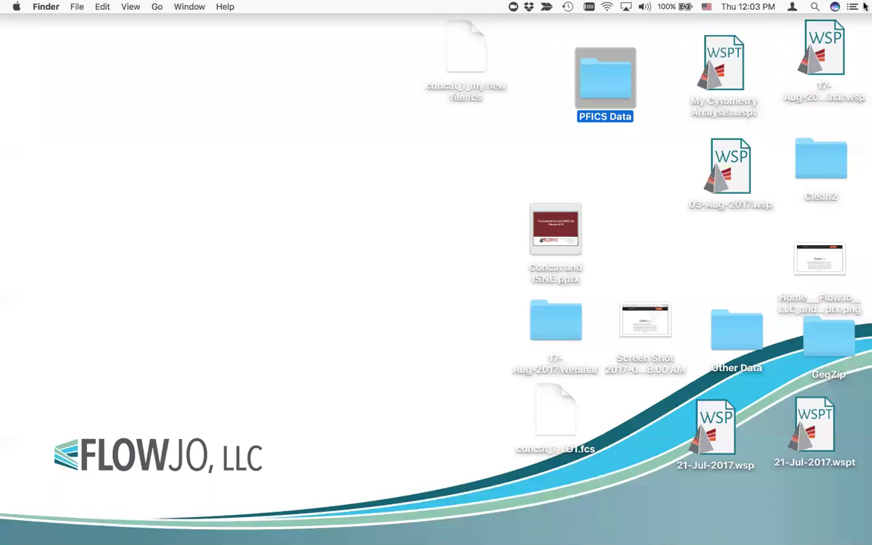
key("ctrl+Up")
left_click(312, 58)
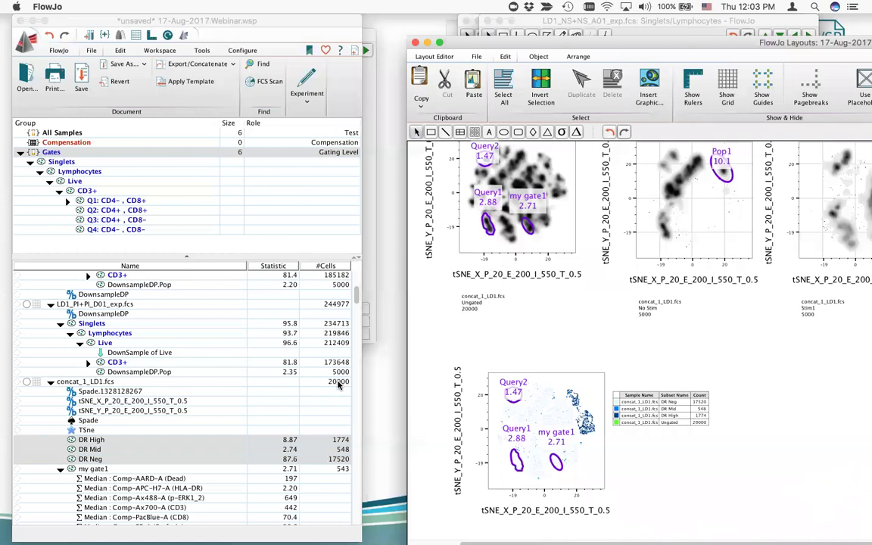
Align the HLA-DR overlay plot beneath the first tSNE plot and reposition the layout window to show the whole row of plots.
left_click_drag(522, 441, 492, 426)
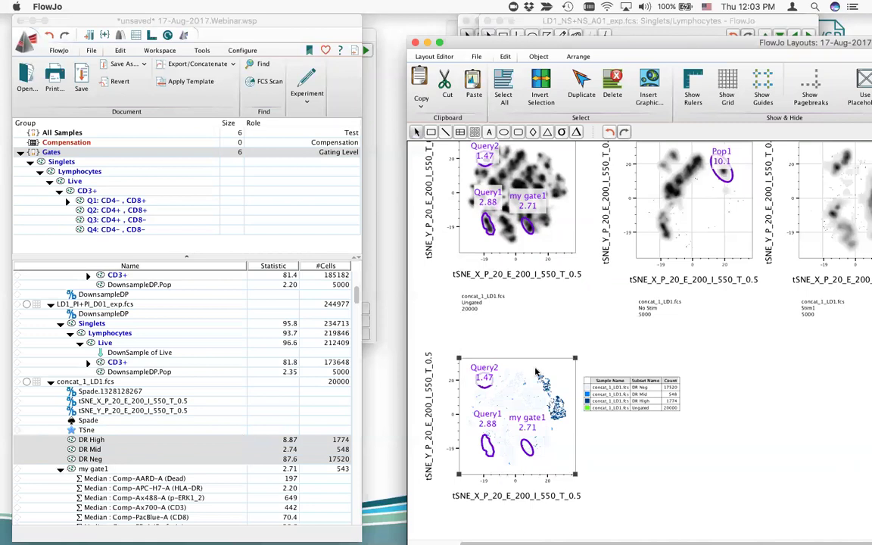
left_click_drag(526, 34, 240, 16)
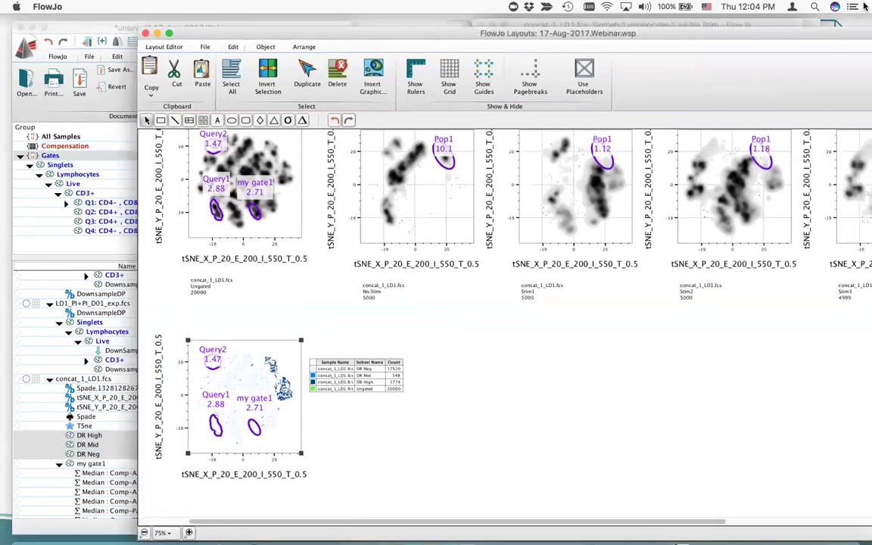
mouse_move(864, 6)
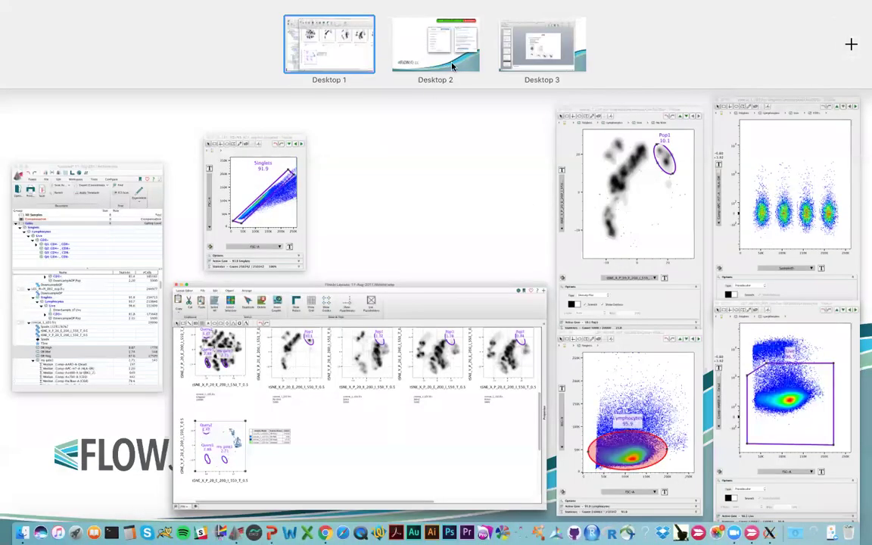
left_click(420, 37)
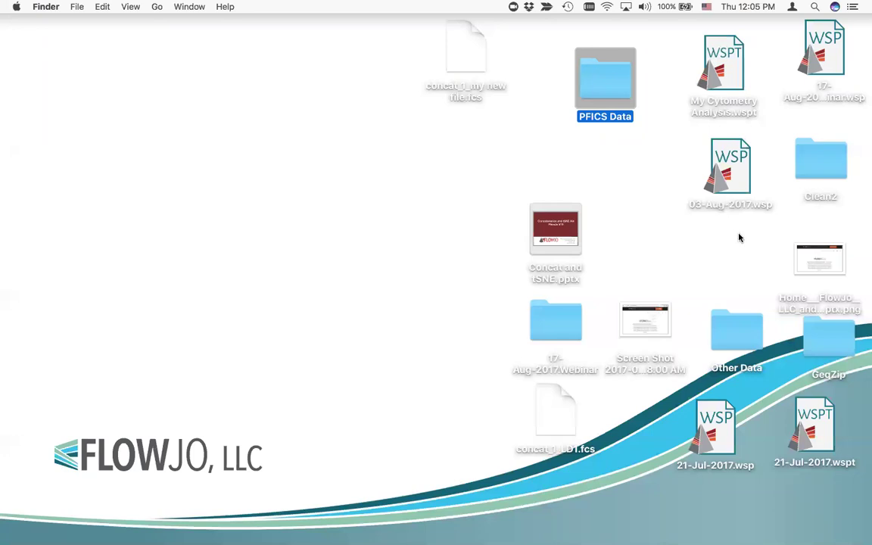
key("ctrl+Up")
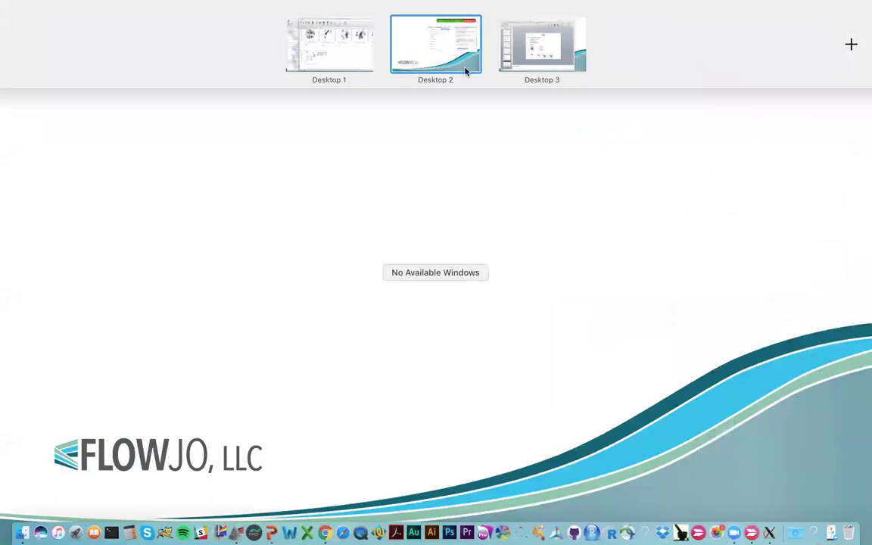
left_click(312, 56)
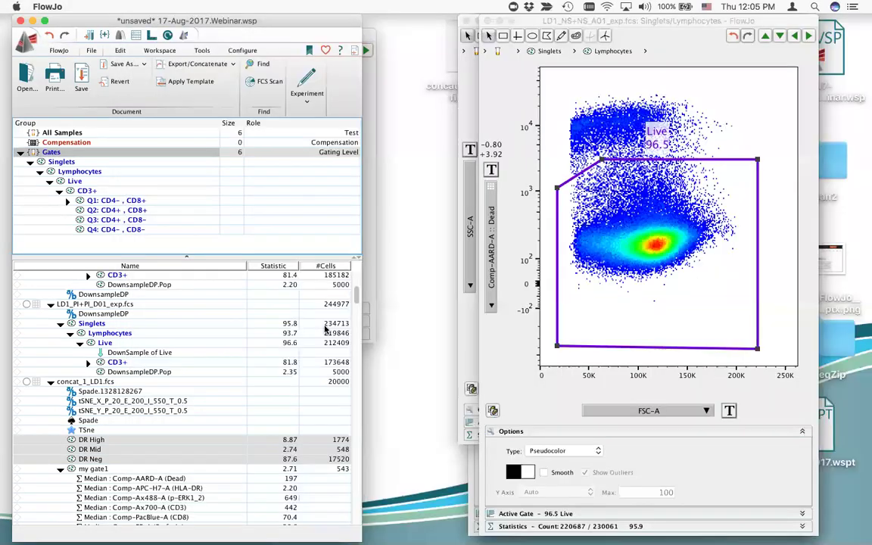
Bring the workspace window forward, widen it, and collapse the gating trees of all samples.
left_click(144, 20)
left_click_drag(363, 473, 633, 514)
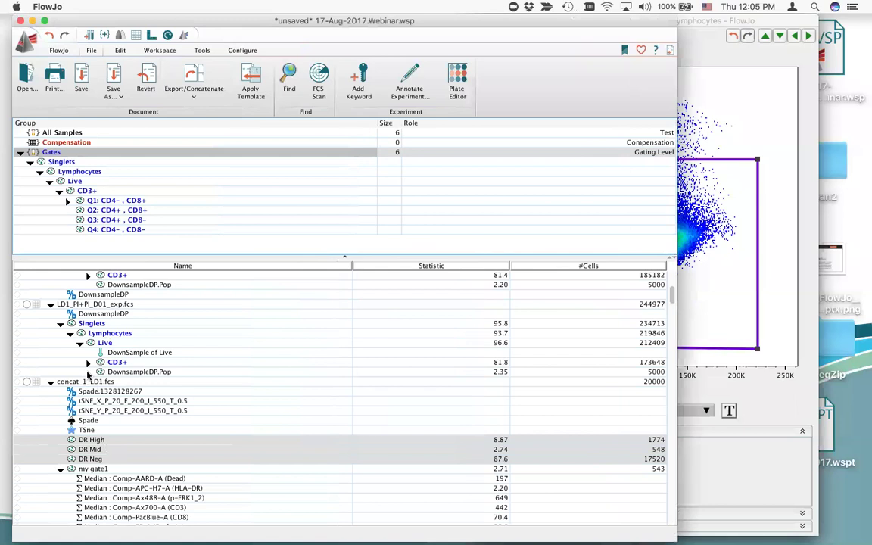
scroll(108, 358, "up", 5)
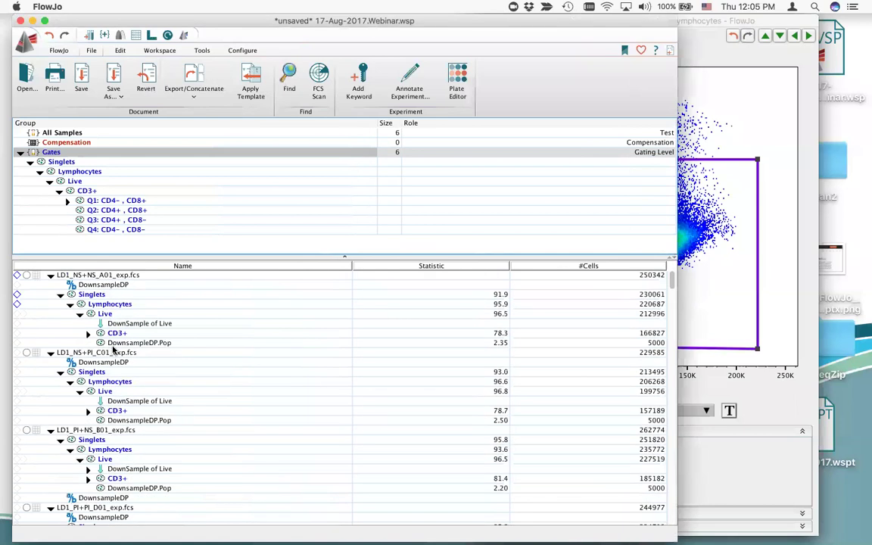
left_click(50, 276, "alt")
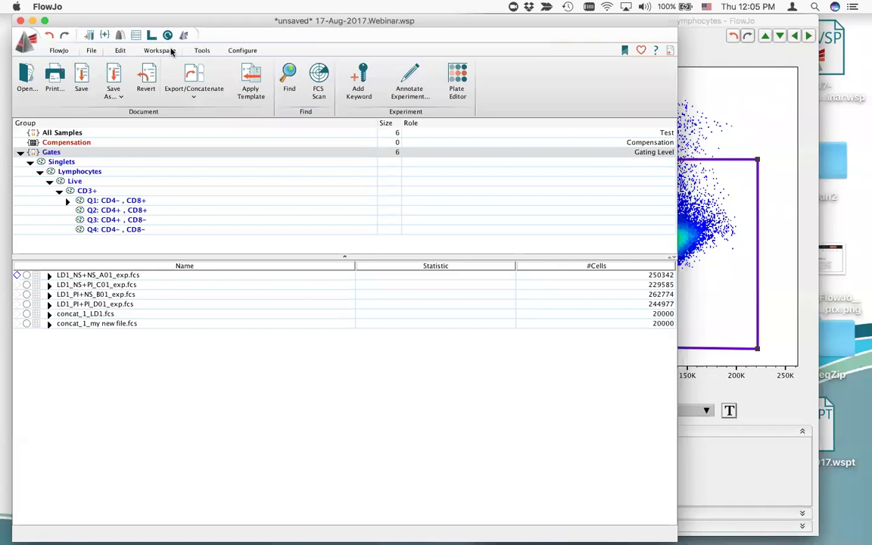
Add the *PID, *STIM and *HIV Status keywords as columns in the workspace sample list.
left_click(246, 51)
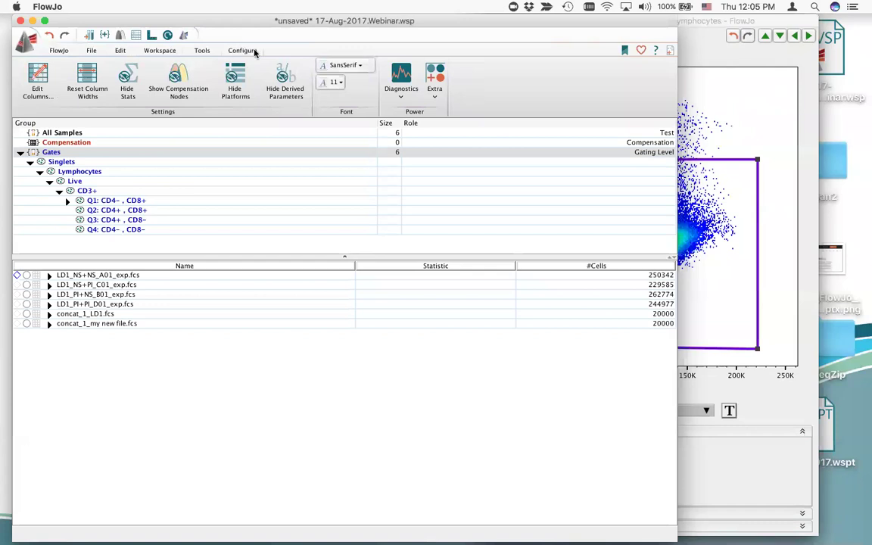
left_click(47, 91)
scroll(287, 216, "down", 2)
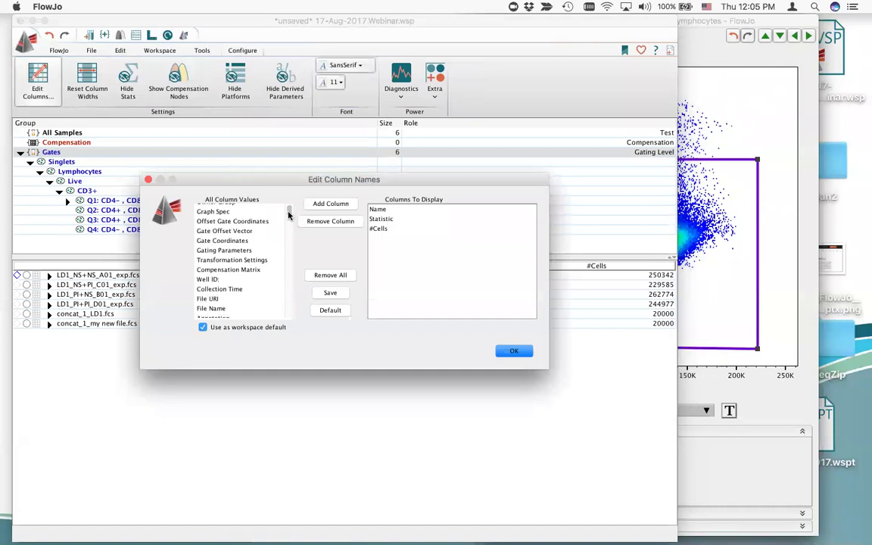
left_click_drag(289, 215, 289, 296)
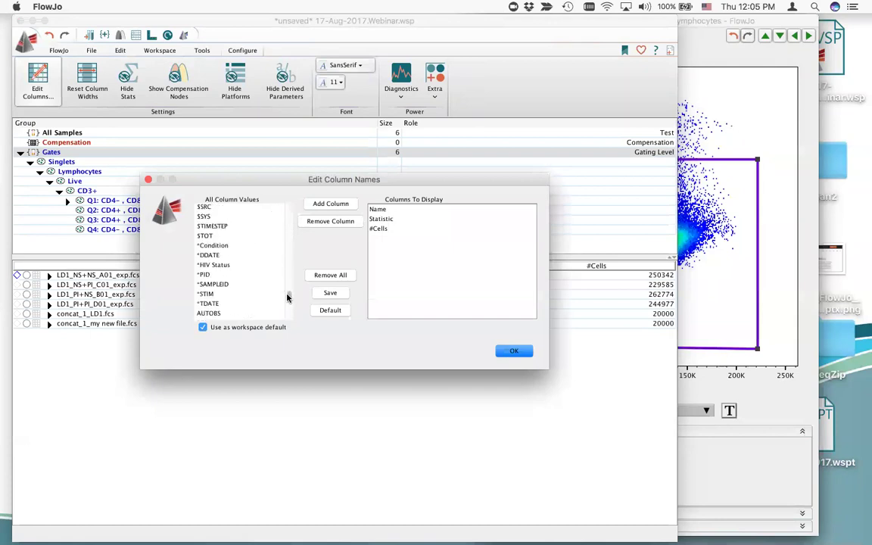
left_click(206, 276)
left_click(338, 203)
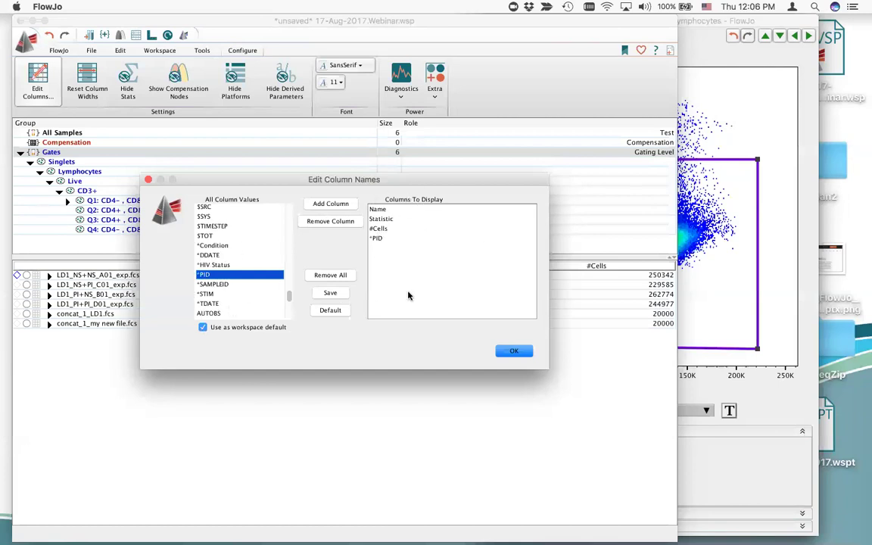
double_click(219, 295)
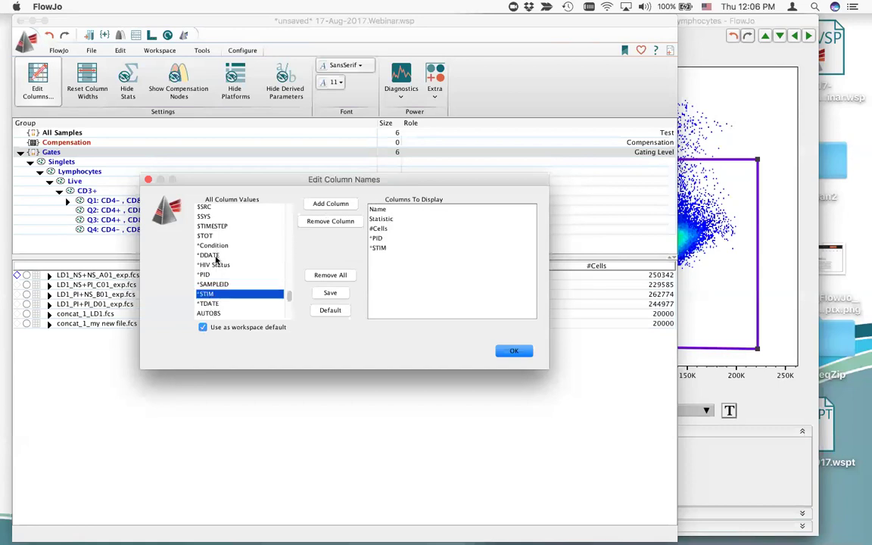
left_click(217, 266)
left_click_drag(217, 265, 349, 238)
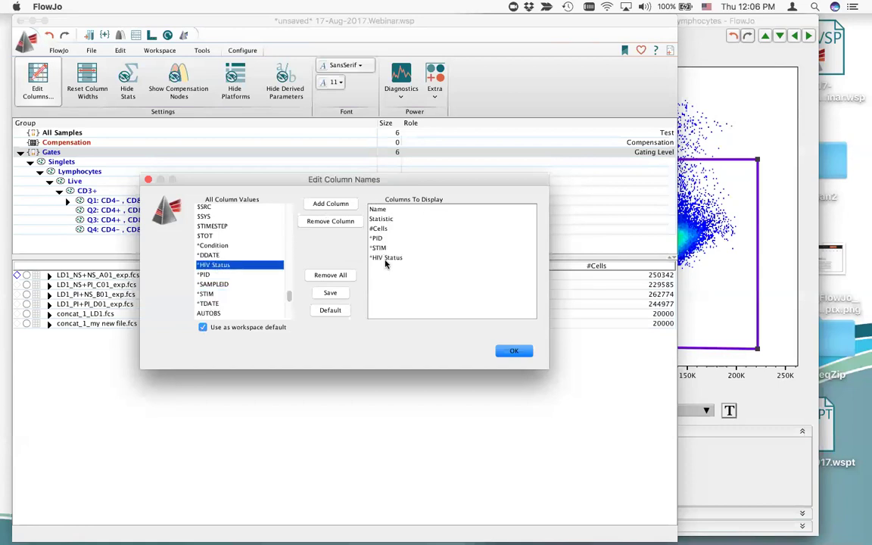
left_click(516, 351)
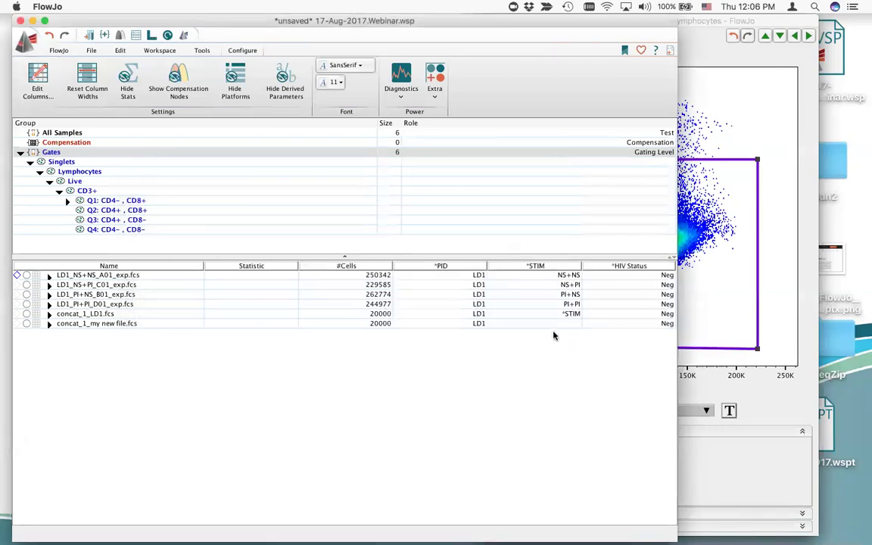
Examine the *STIM keyword values of the four LD1 samples without changing them.
double_click(560, 277)
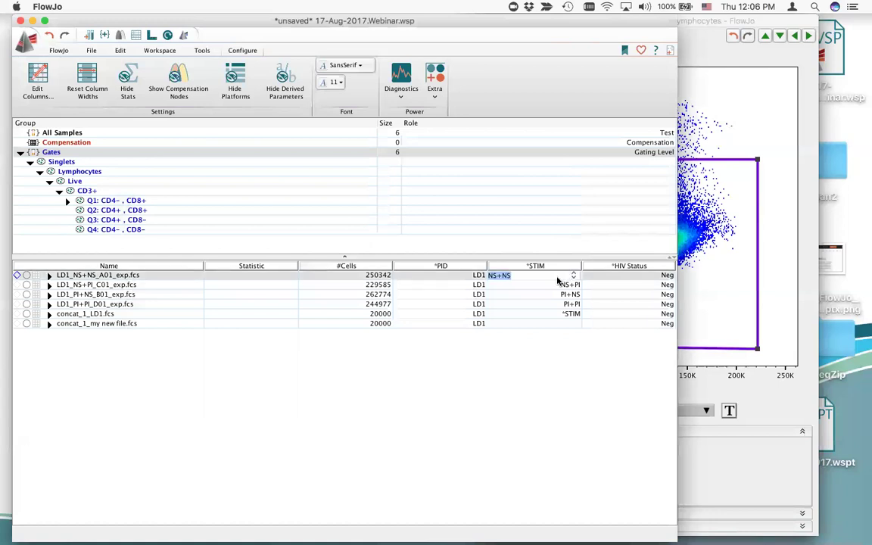
double_click(564, 285)
double_click(562, 295)
double_click(557, 303)
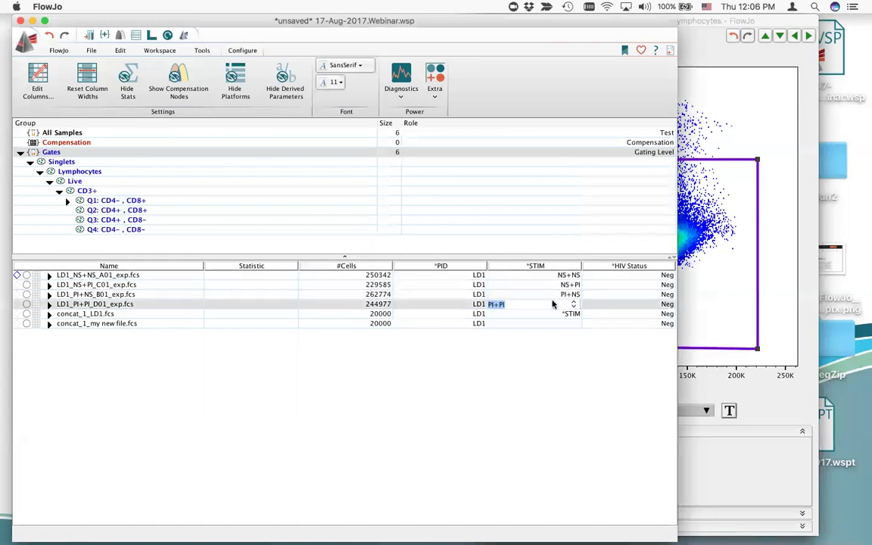
key("Return")
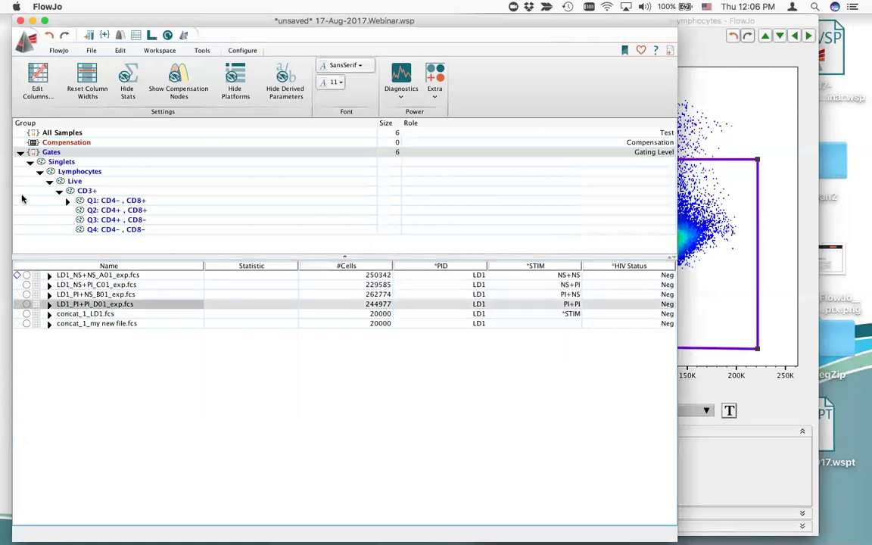
Add a keyword named "*My new keyword" to the workspace.
left_click(156, 51)
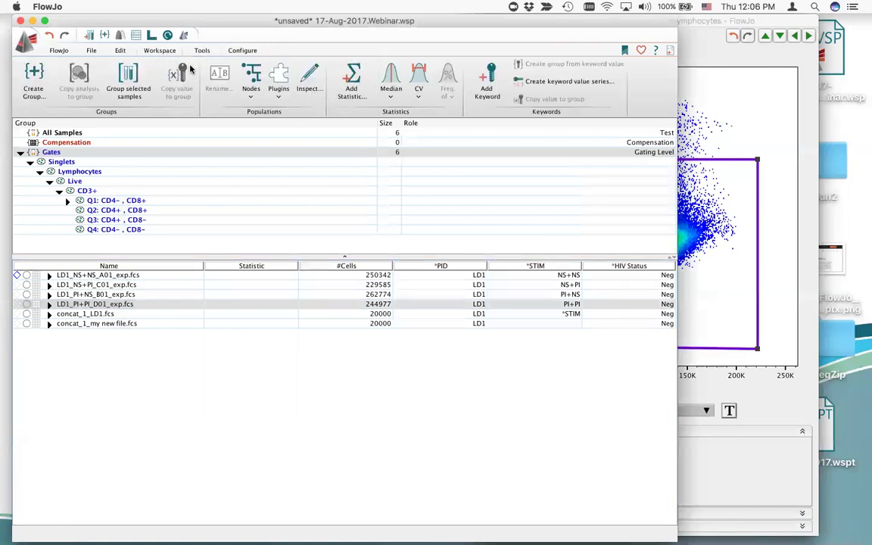
left_click(488, 96)
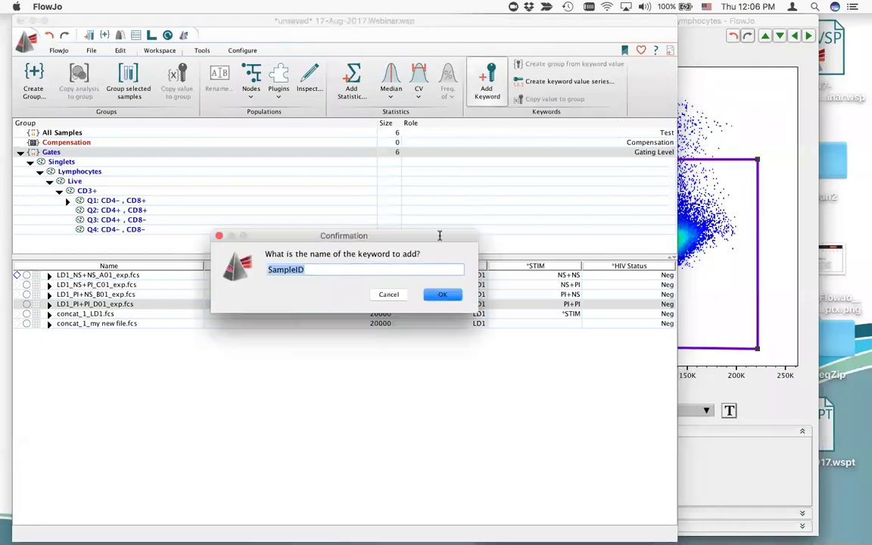
type("*My new keyword")
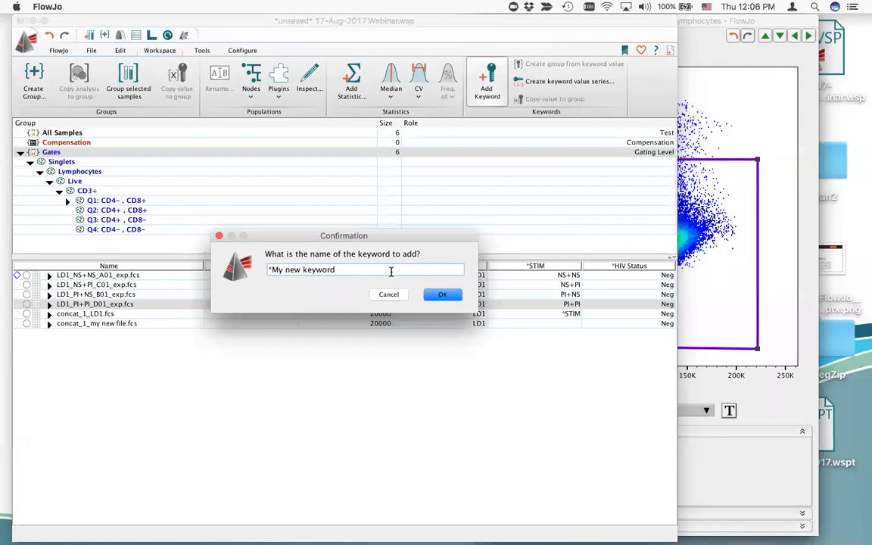
key("Return")
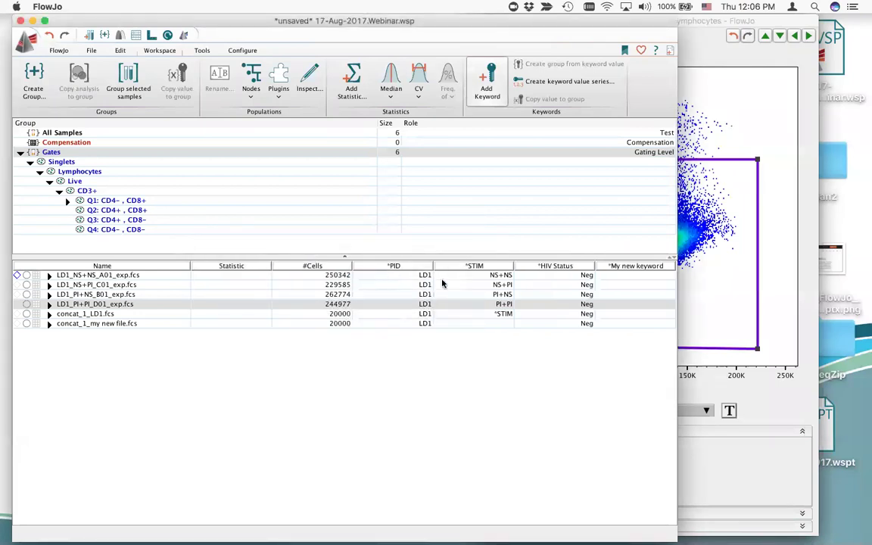
Set *My new keyword to 1, 2, 3 and 4 for the four LD1 samples, in list order.
double_click(646, 275)
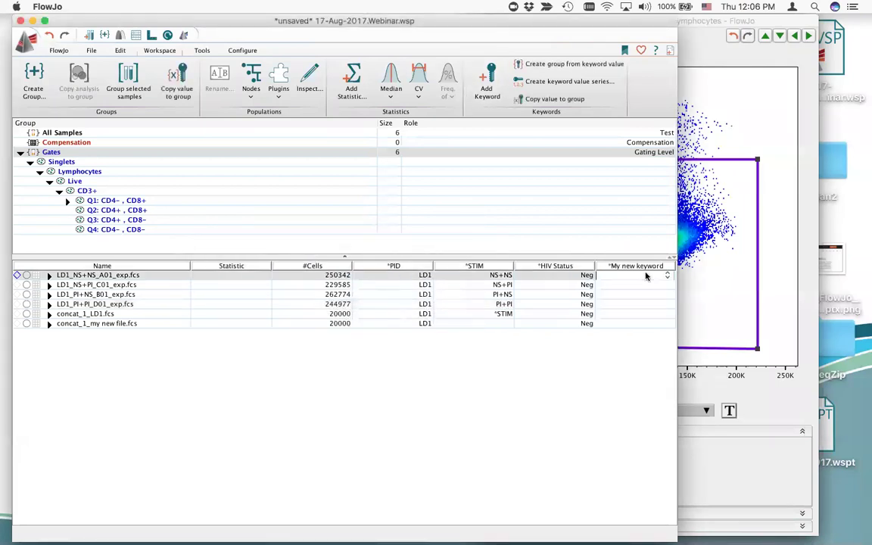
type("1")
key("Return")
type("2")
key("Return")
type("3")
key("Return")
type("4")
key("Return")
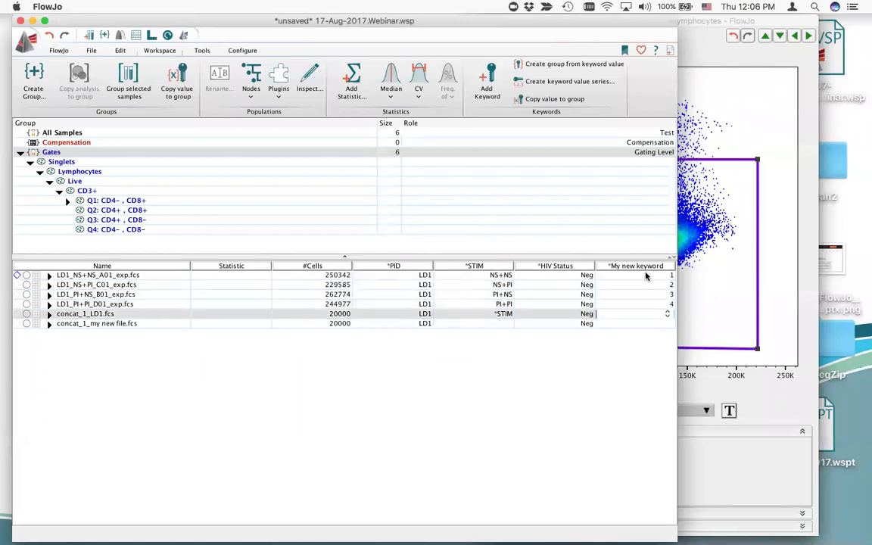
Review the *My new keyword value of each of the four LD1 samples.
left_click(648, 287)
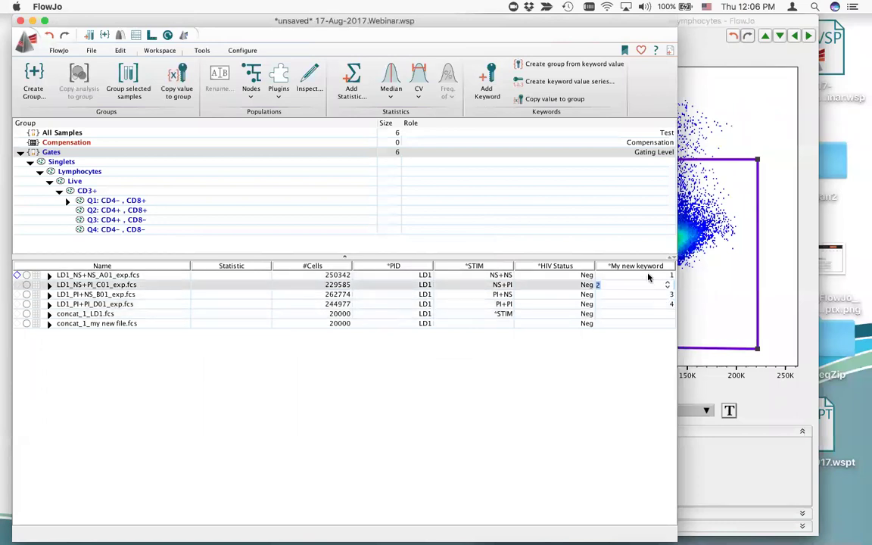
double_click(648, 277)
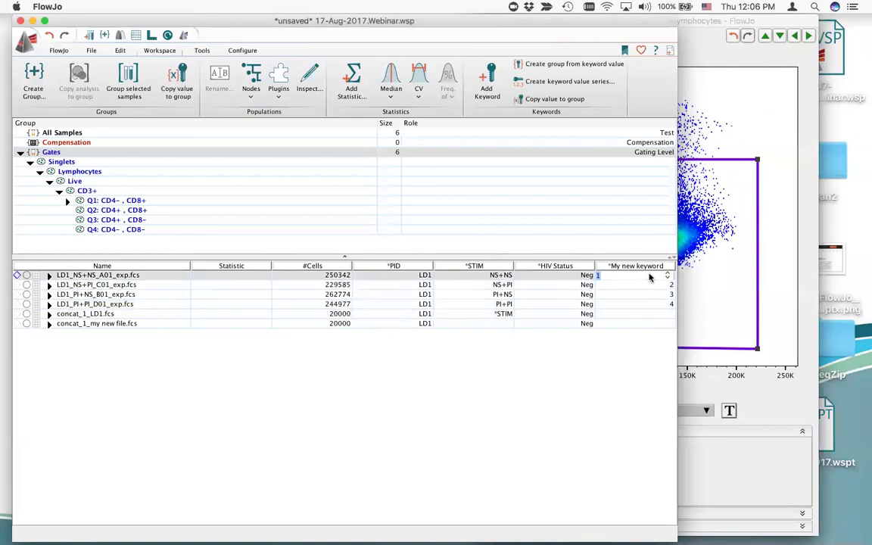
double_click(654, 285)
double_click(654, 296)
double_click(652, 305)
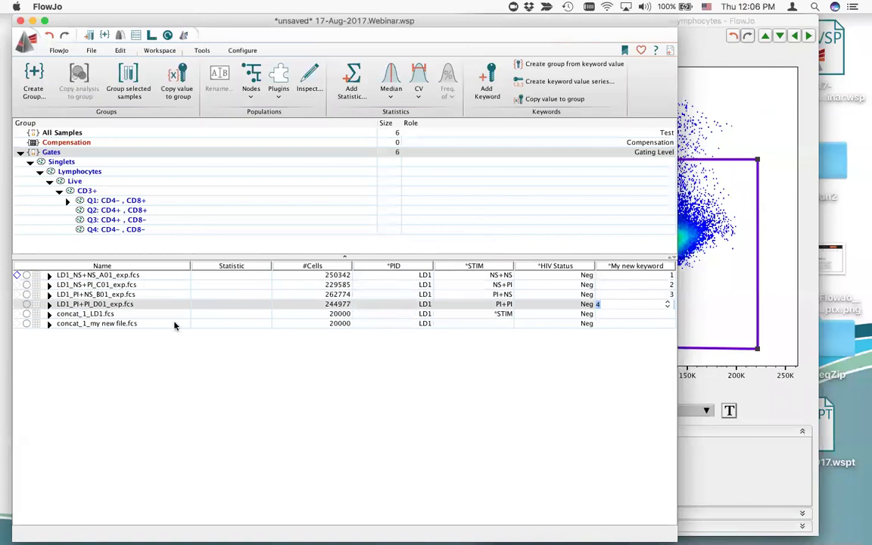
Select the DownsampleDP.Pop population under Live in LD1_NS+NS_A01_exp.fcs together with its equivalent nodes in the other LD1 samples.
left_click(50, 275)
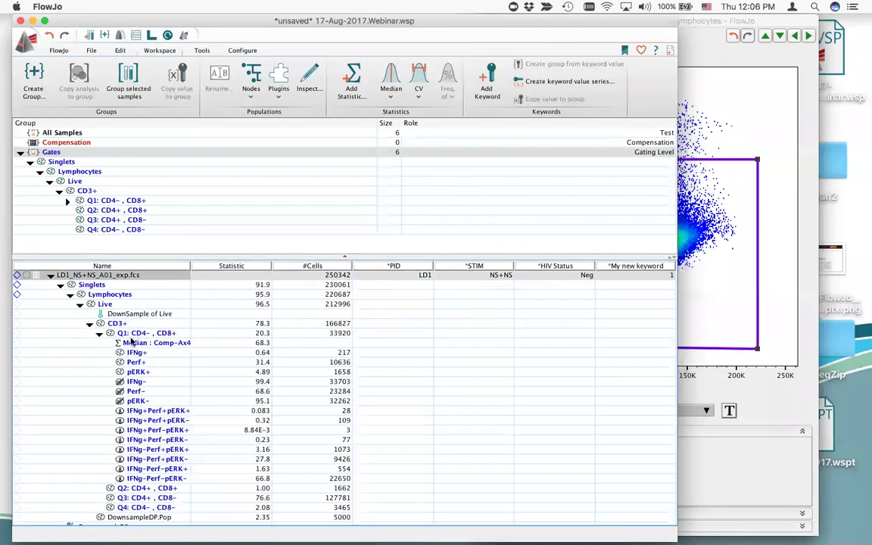
left_click(89, 324)
left_click(136, 334)
right_click(139, 331)
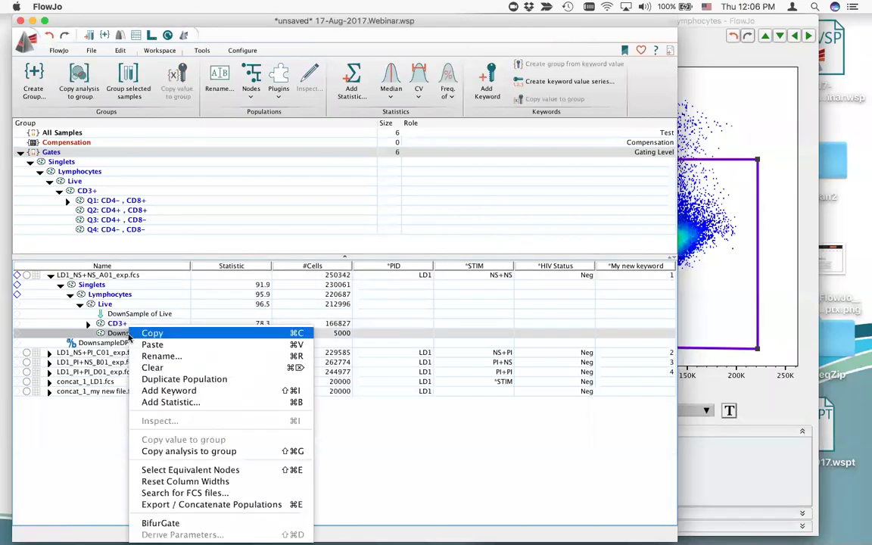
left_click(182, 470)
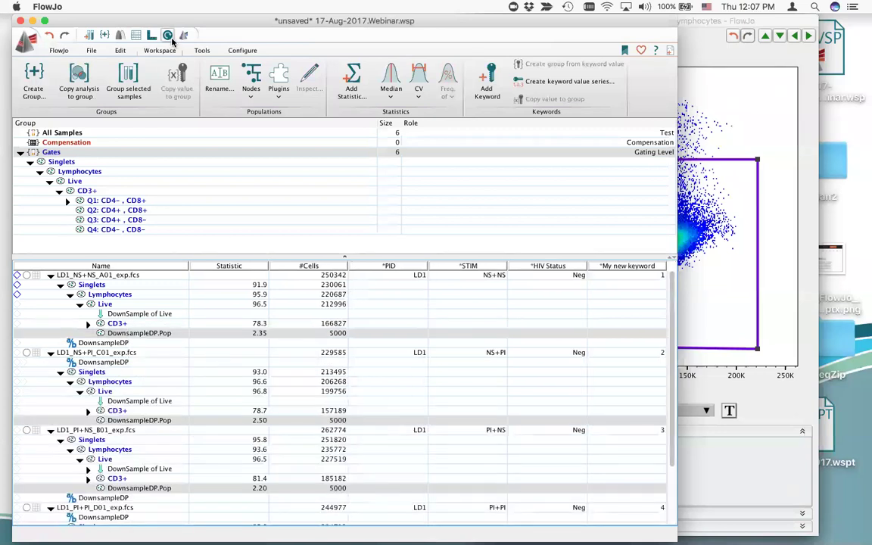
Find *My new keyword among the additional parameters for concatenating the selected populations, and close the dialogs without concatenating.
left_click(193, 83)
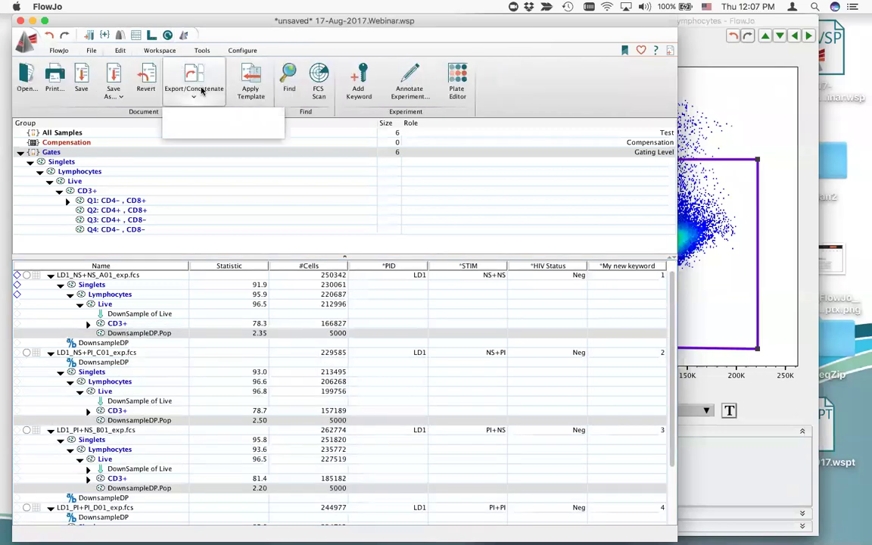
left_click(208, 114)
left_click(564, 232)
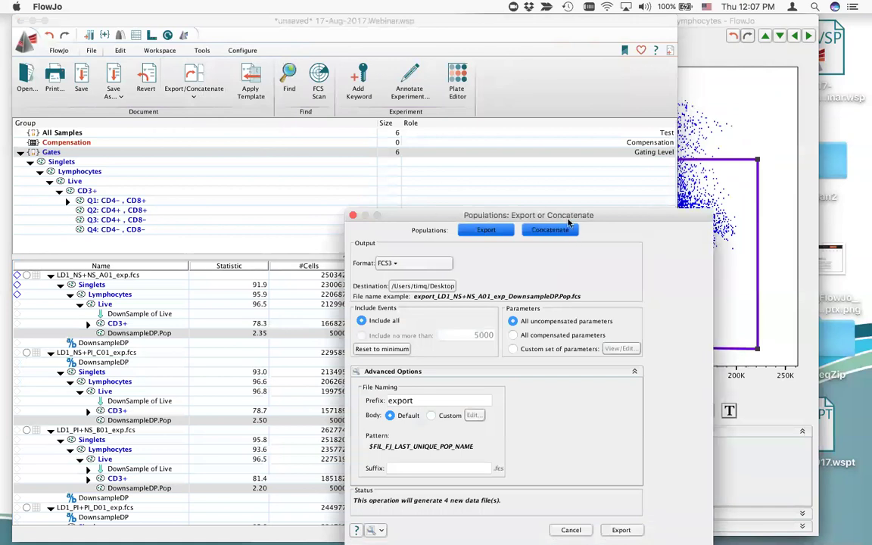
left_click(369, 358)
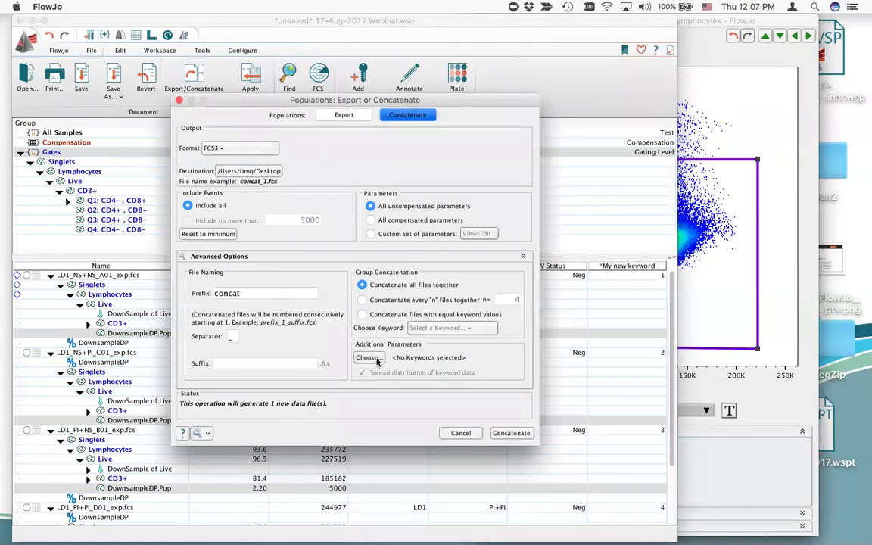
left_click_drag(682, 274, 681, 458)
left_click(403, 324)
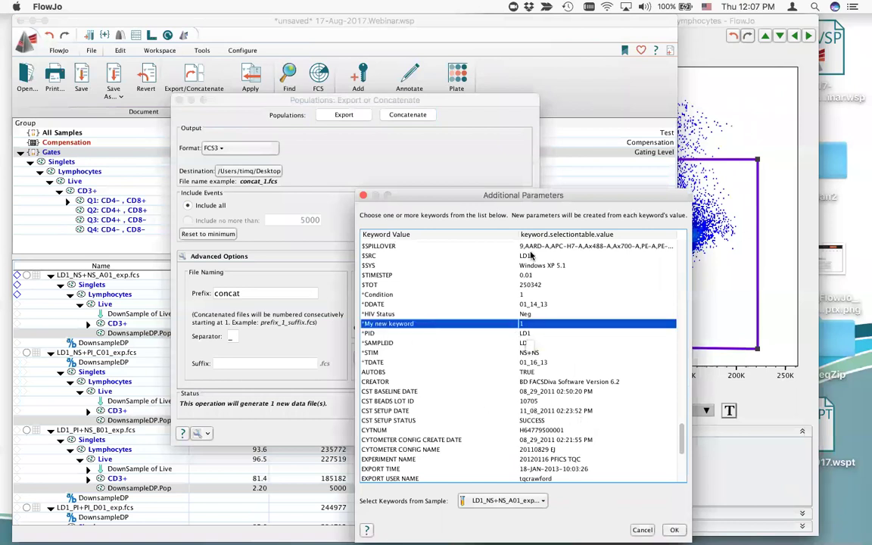
left_click_drag(529, 196, 250, 177)
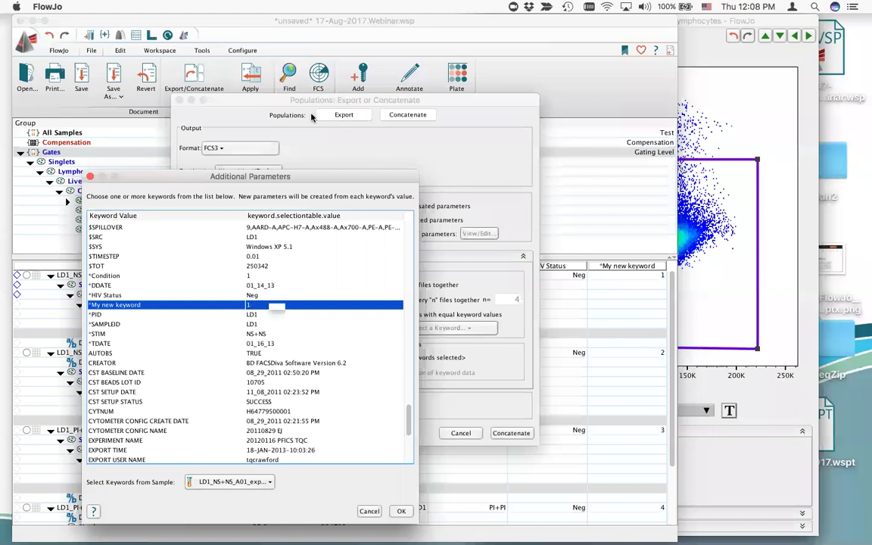
left_click(89, 176)
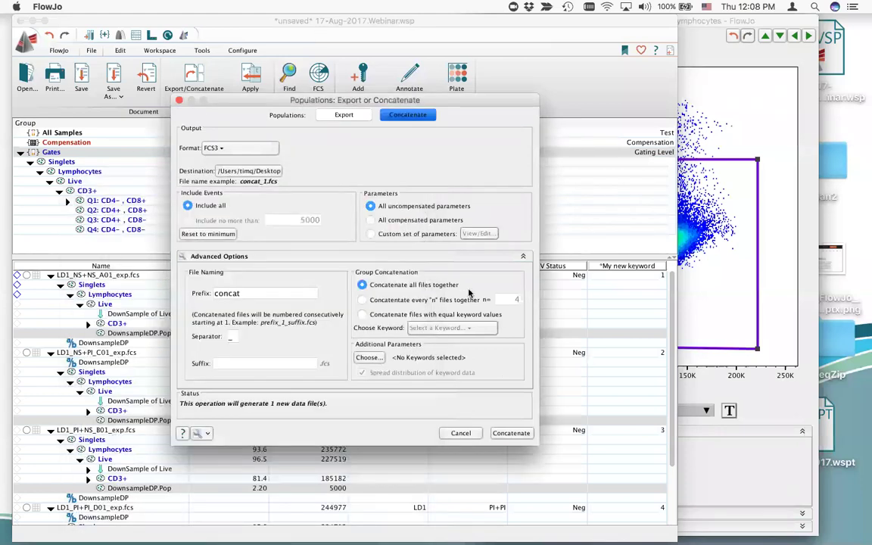
left_click(179, 101)
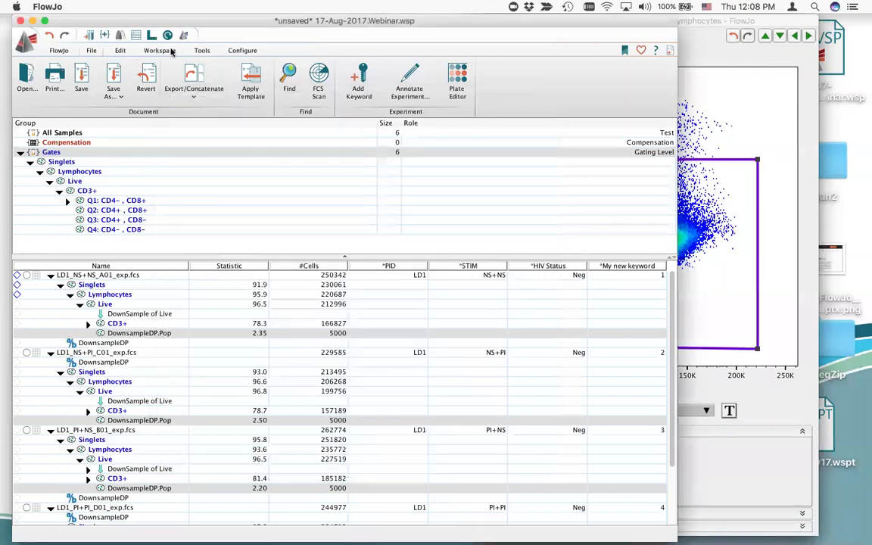
Add a keyword named "*new keyword" to the workspace and open its value for the LD1_NS+NS_A01_exp.fcs sample.
left_click(167, 51)
left_click(120, 50)
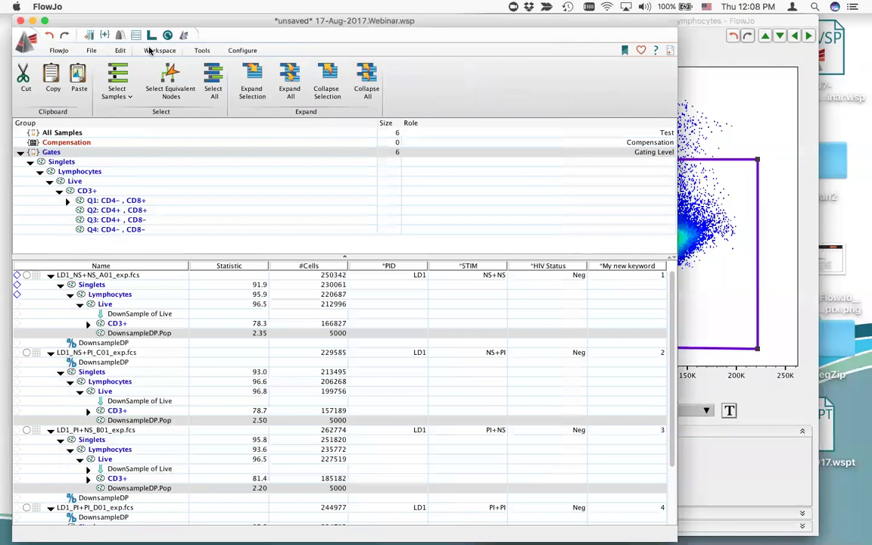
left_click(151, 50)
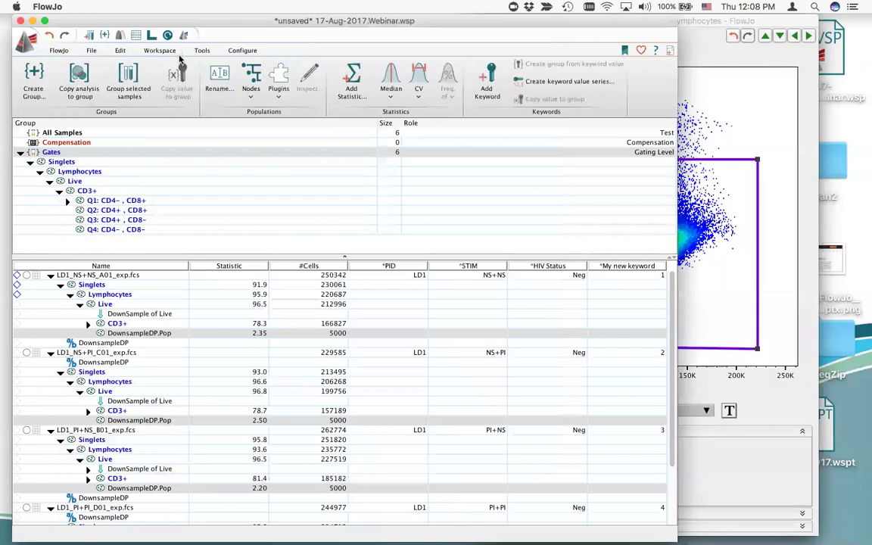
left_click(488, 84)
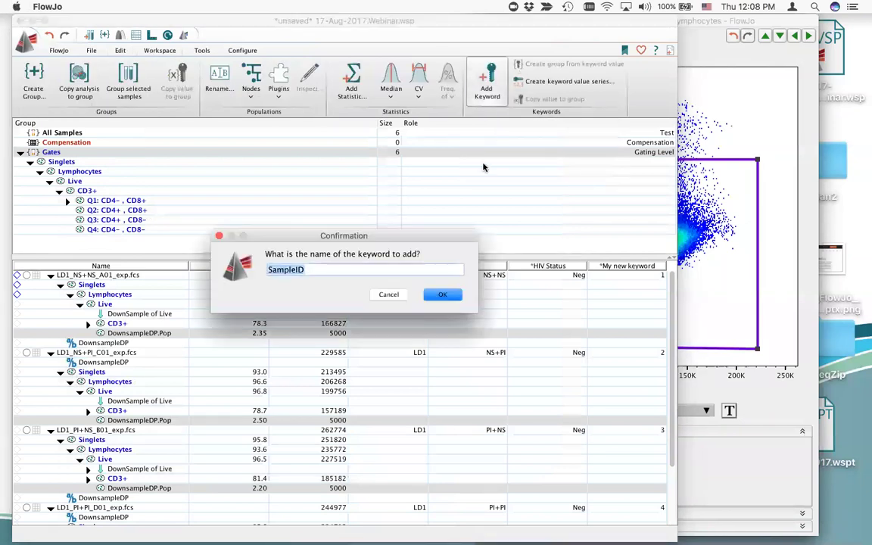
type("*m")
key("BackSpace")
type("new keyword")
left_click(441, 295)
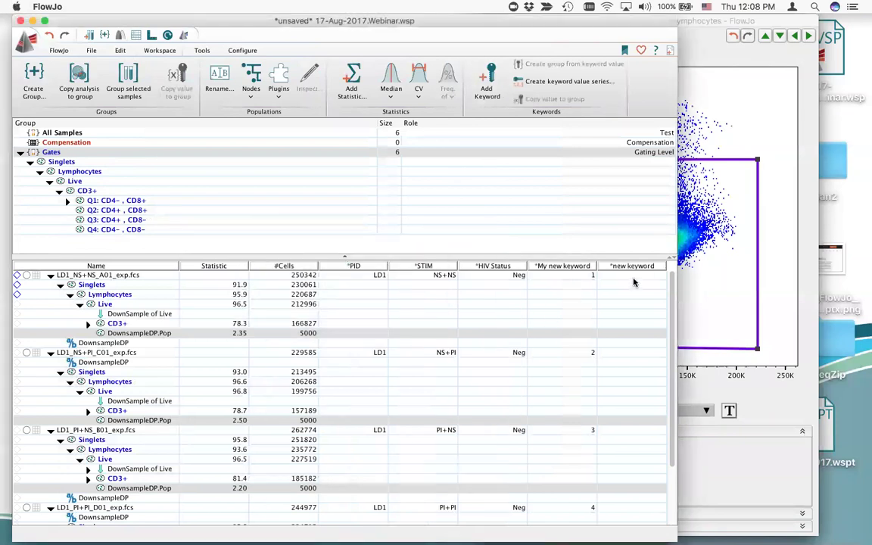
left_click(635, 277)
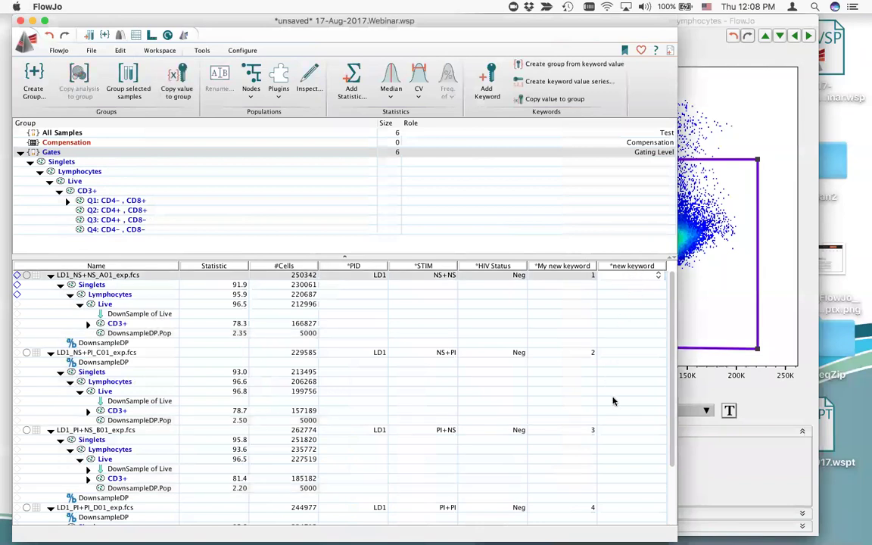
mouse_move(863, 7)
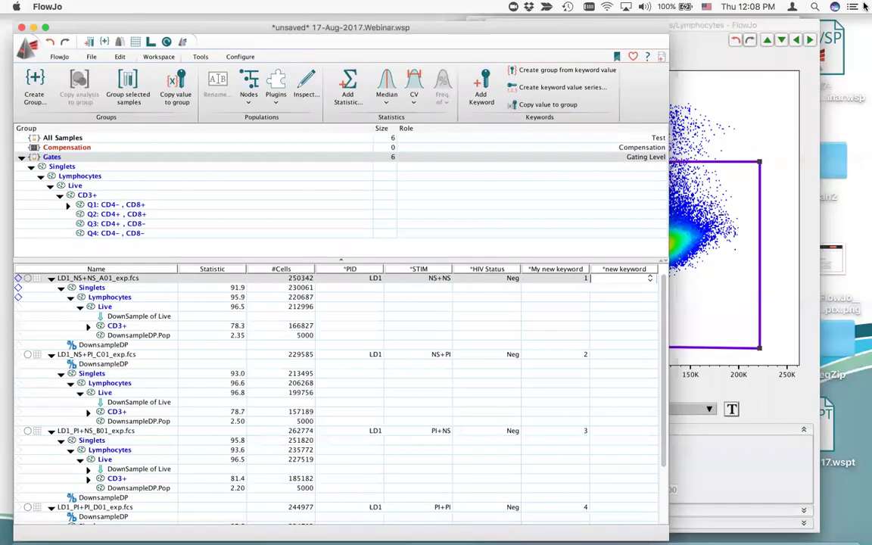
left_click(570, 235)
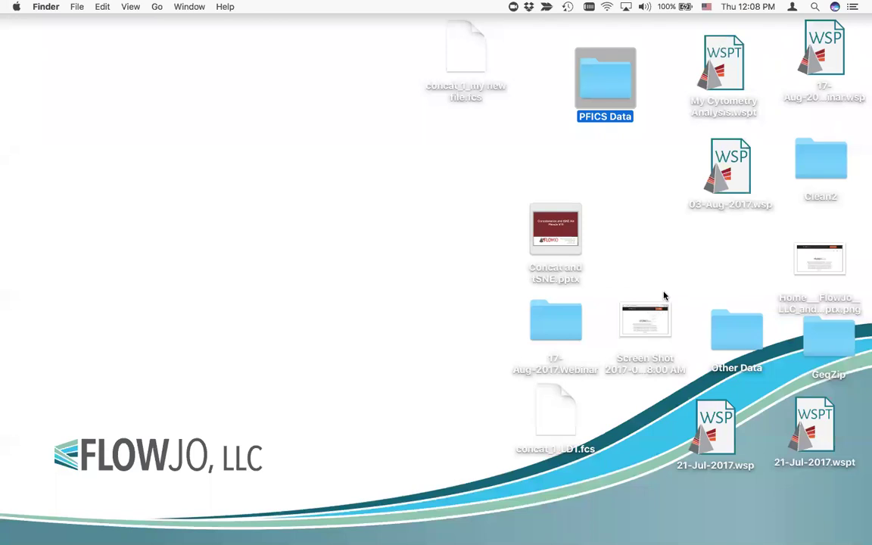
key("ctrl+Up")
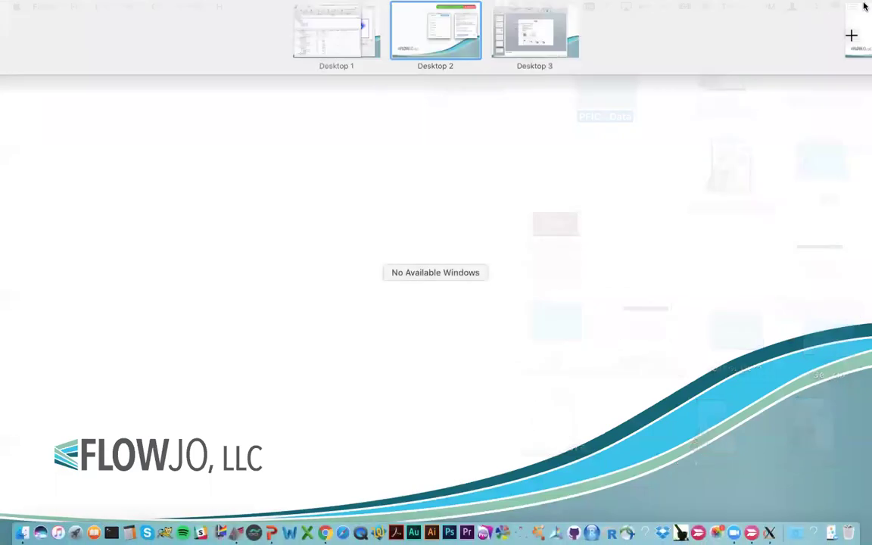
left_click(303, 42)
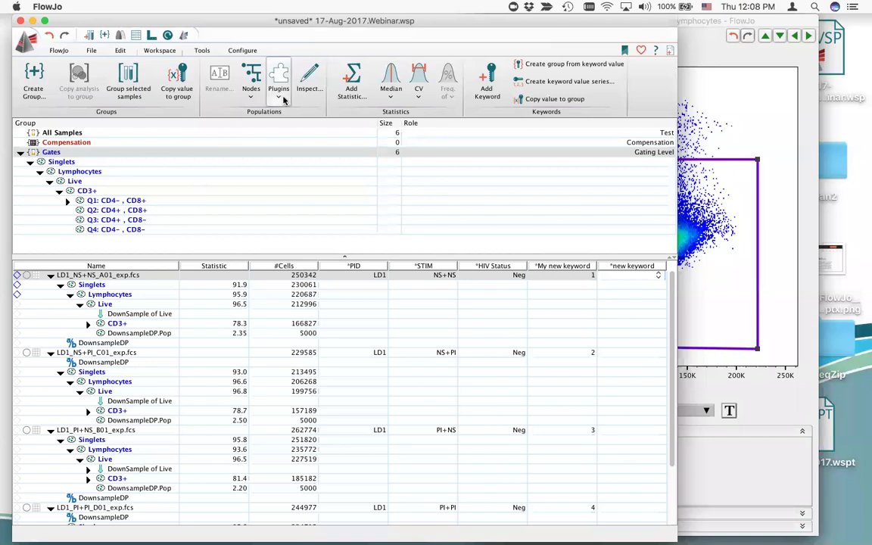
Examine the values available as workspace columns, going through the list down to the custom keywords starting with an asterisk.
left_click(237, 51)
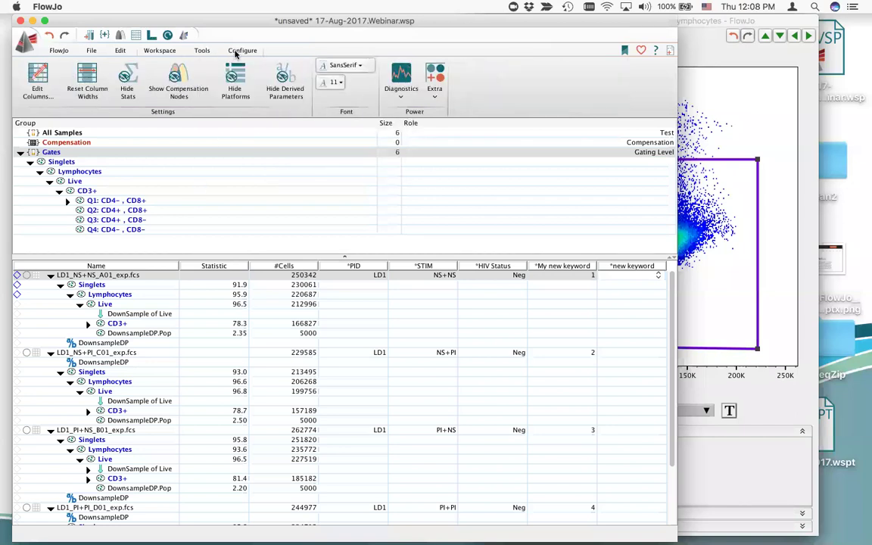
left_click(38, 82)
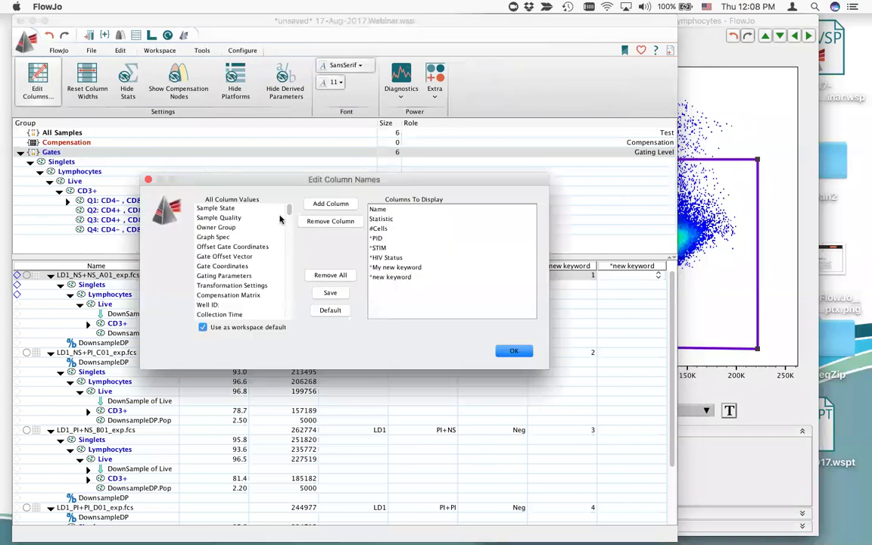
left_click_drag(289, 211, 288, 231)
scroll(280, 212, "down", 2)
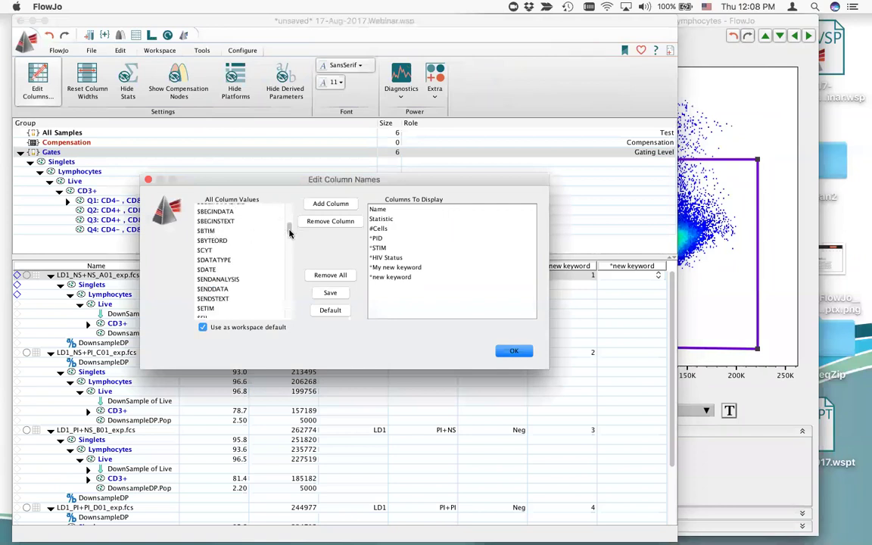
scroll(262, 212, "down", 10)
left_click_drag(289, 255, 286, 302)
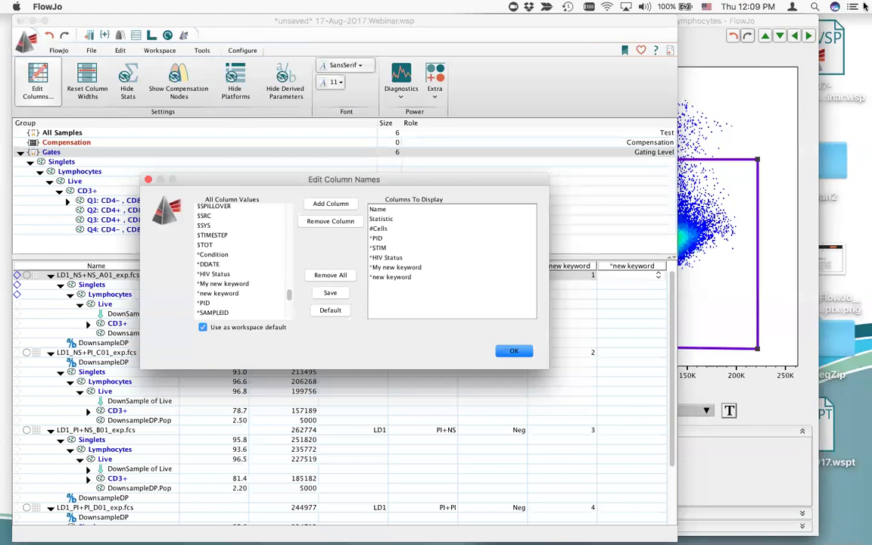
key("ctrl+Up")
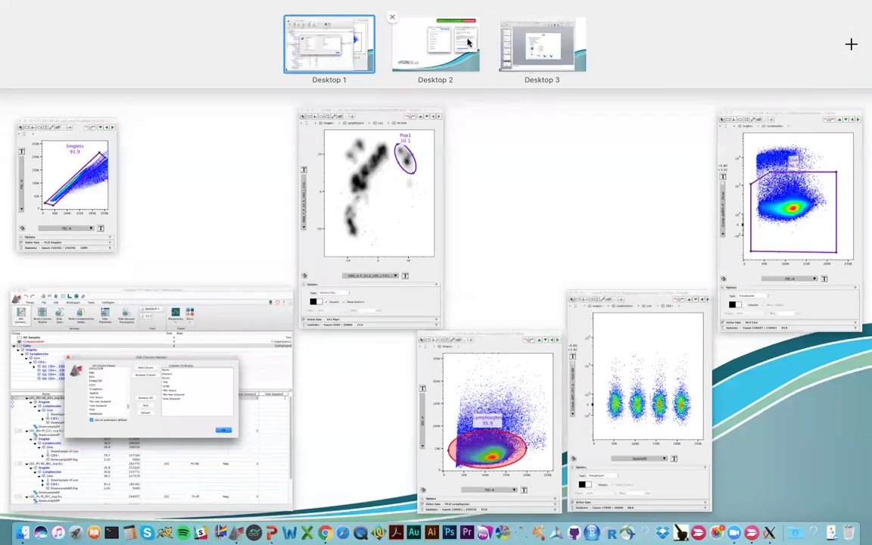
left_click(439, 44)
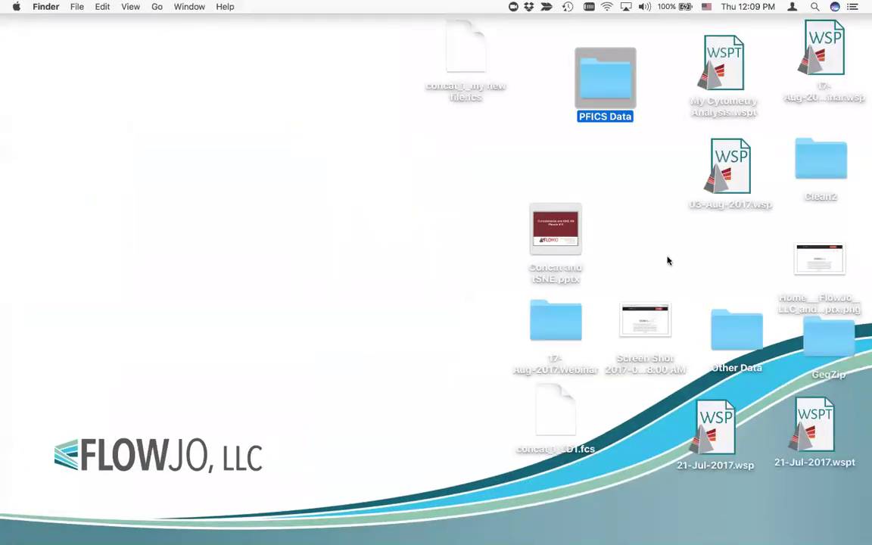
key("ctrl+Up")
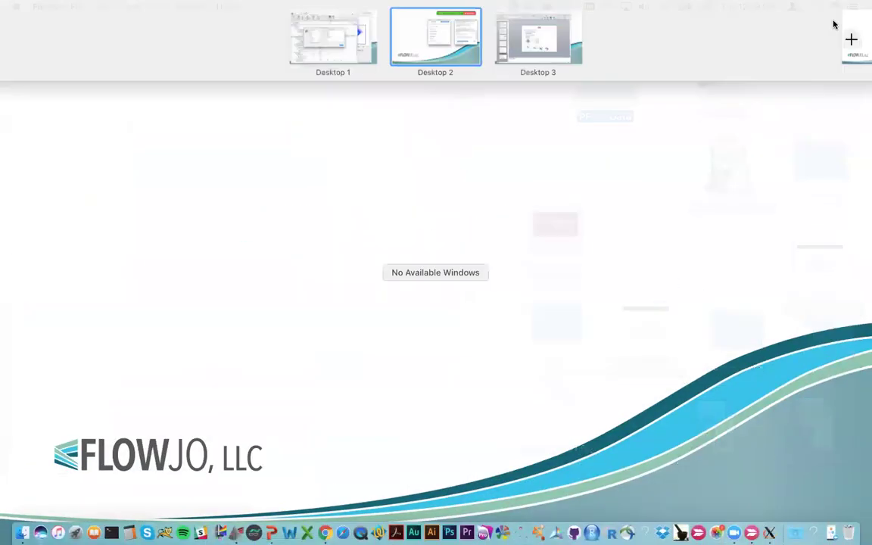
left_click(329, 45)
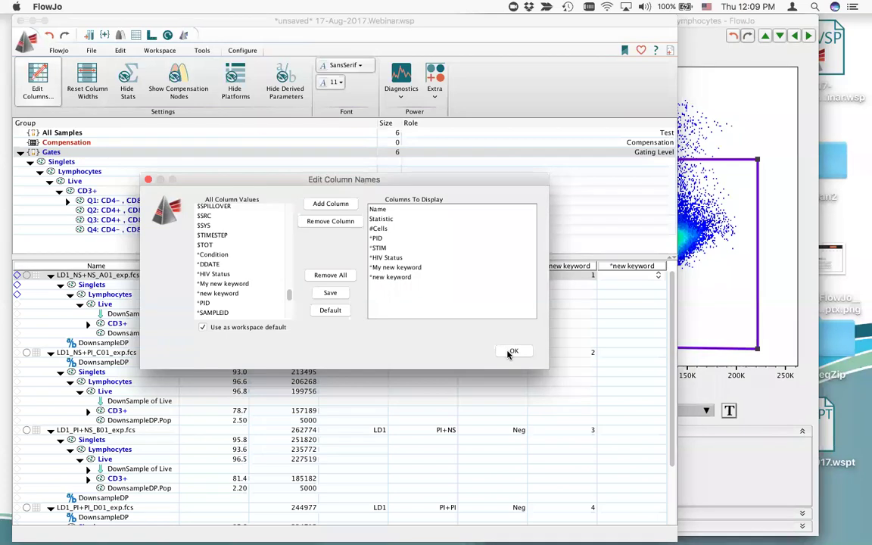
Close the column editor, collapse the four LD1 samples and expand the contents of concat_1_LD1.fcs.
left_click(509, 350)
scroll(85, 421, "down", 3)
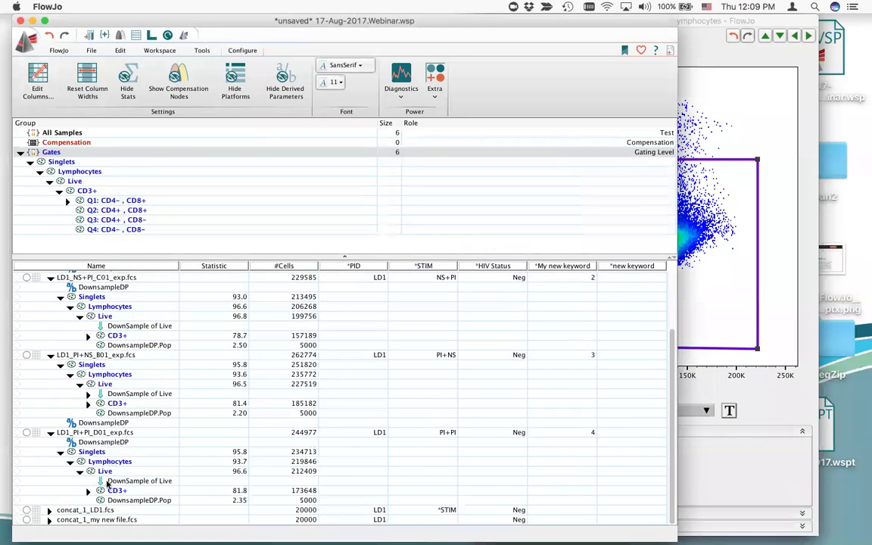
left_click(49, 511)
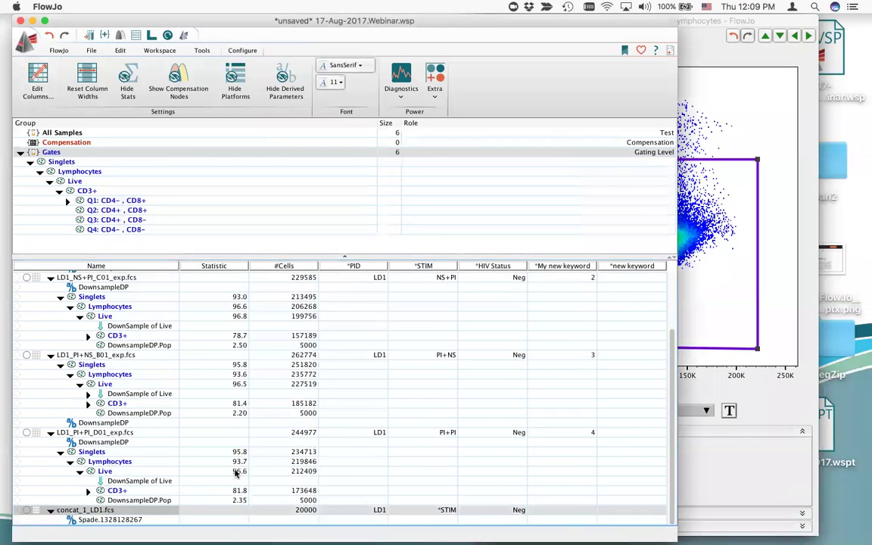
left_click(49, 433, "alt")
left_click(48, 314, "alt")
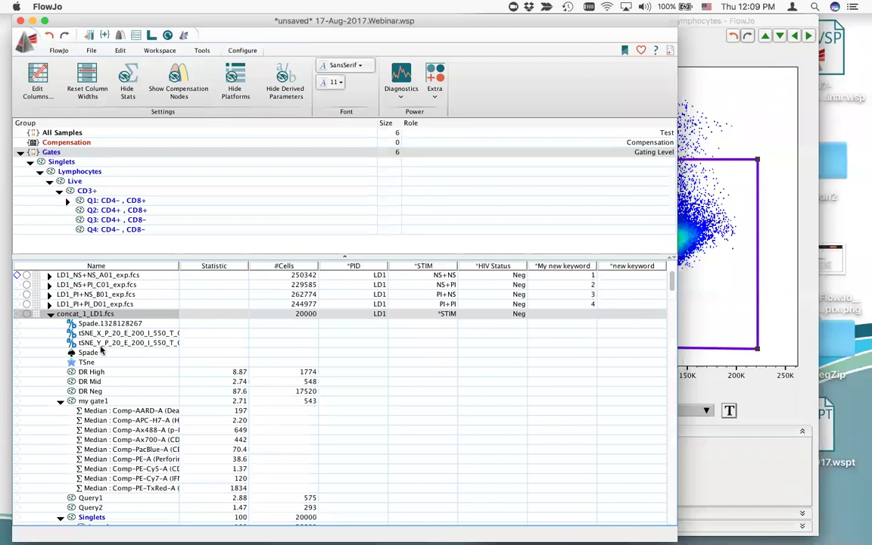
Review the settings of the TSne node under concat_1_LD1.fcs, and play and stop the movie of its previous run.
left_click(74, 364)
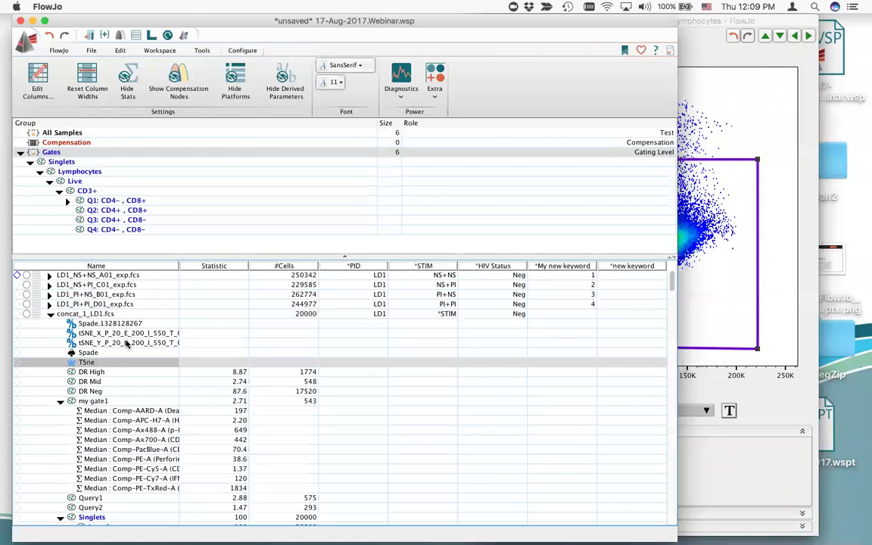
double_click(92, 364)
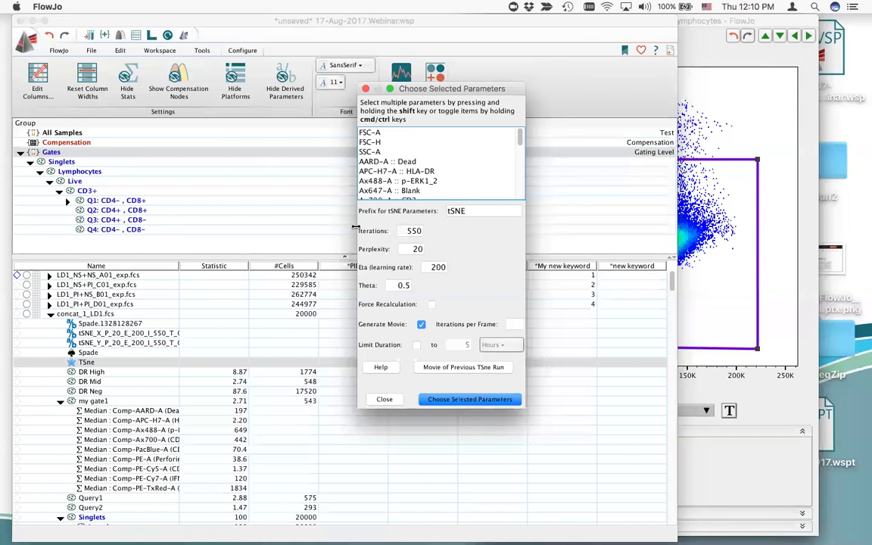
double_click(415, 231)
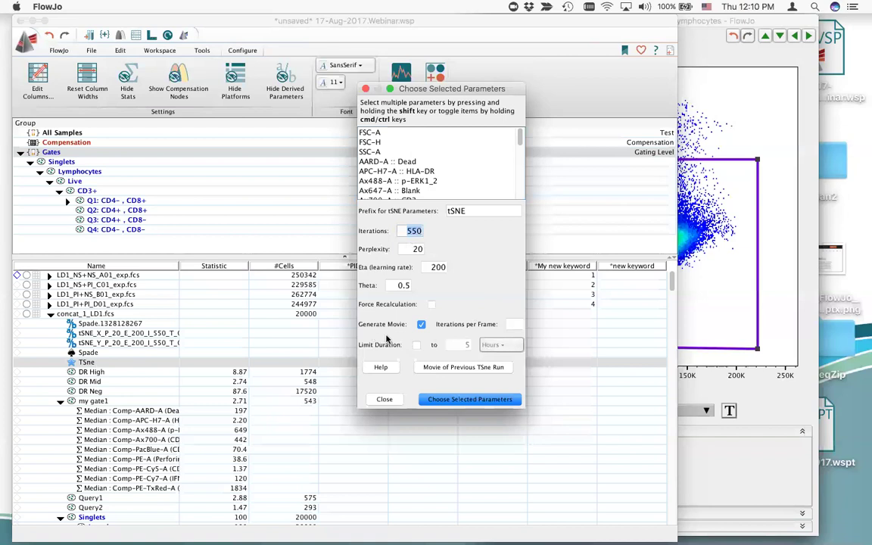
left_click(466, 368)
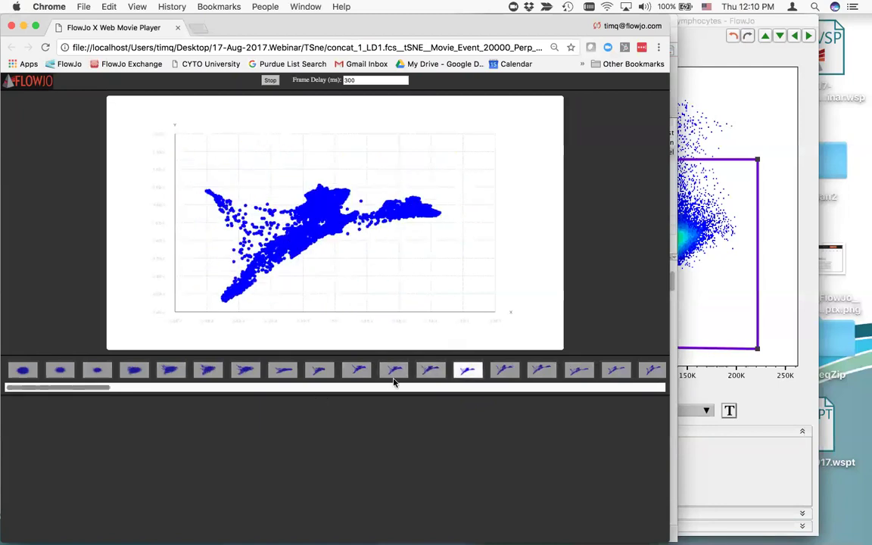
left_click(271, 81)
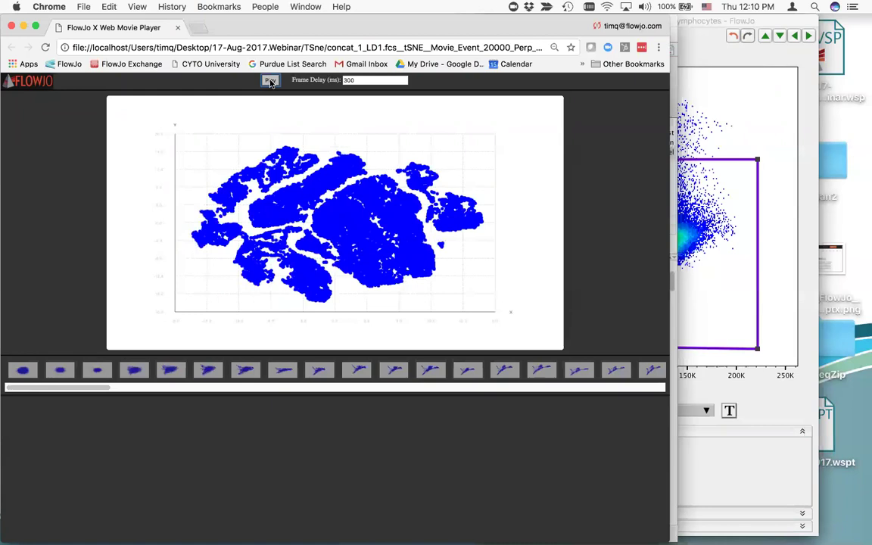
Play the tSNE movie again, follow its frame strip through to the last frame, and close the movie player.
left_click(270, 81)
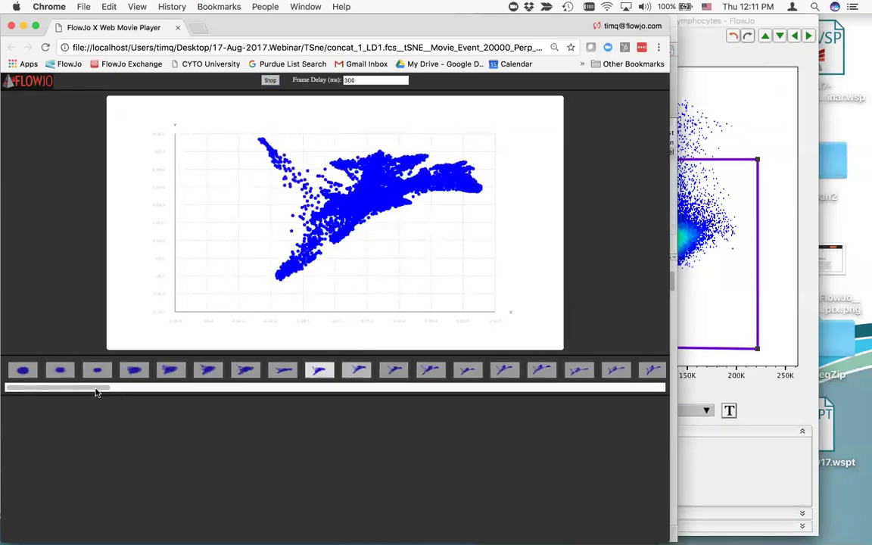
scroll(97, 388, "right", 5)
scroll(594, 374, "right", 10)
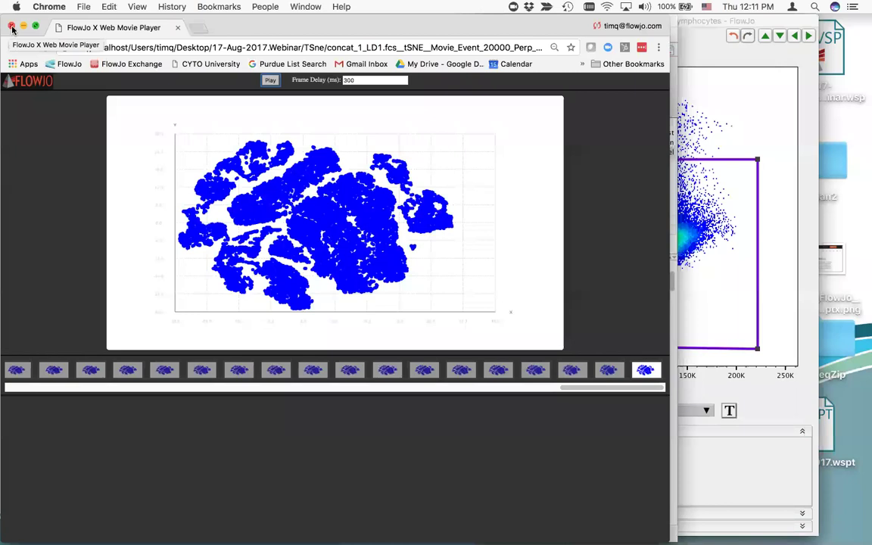
left_click(12, 29)
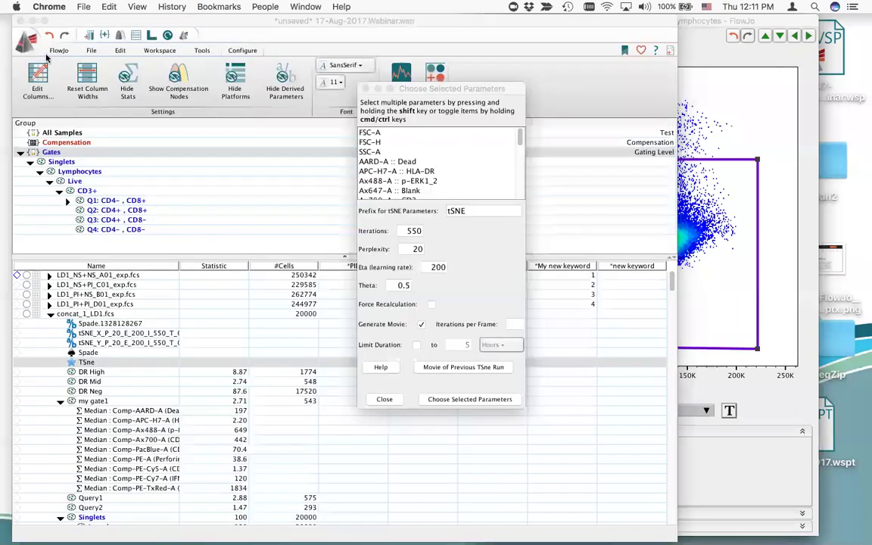
Close the tSNE settings without running a new calculation and list the available workspace plugins.
left_click(460, 403)
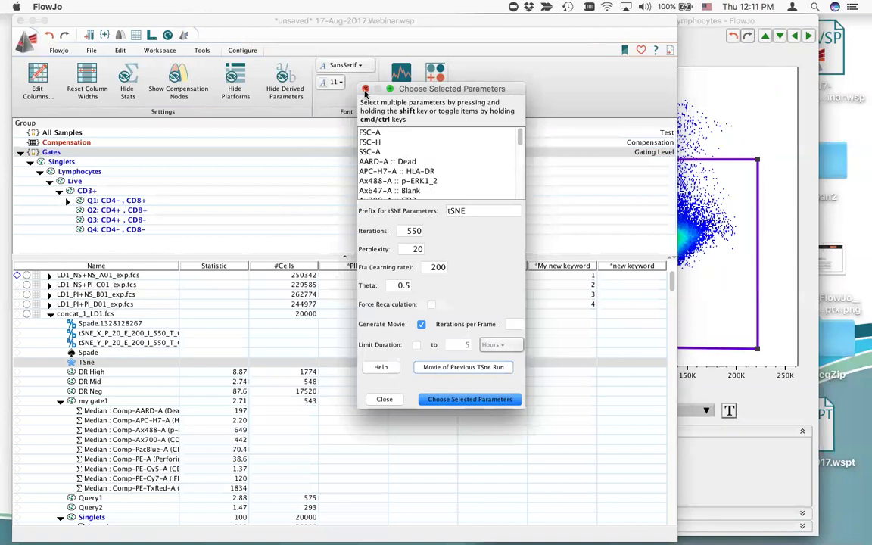
key("Escape")
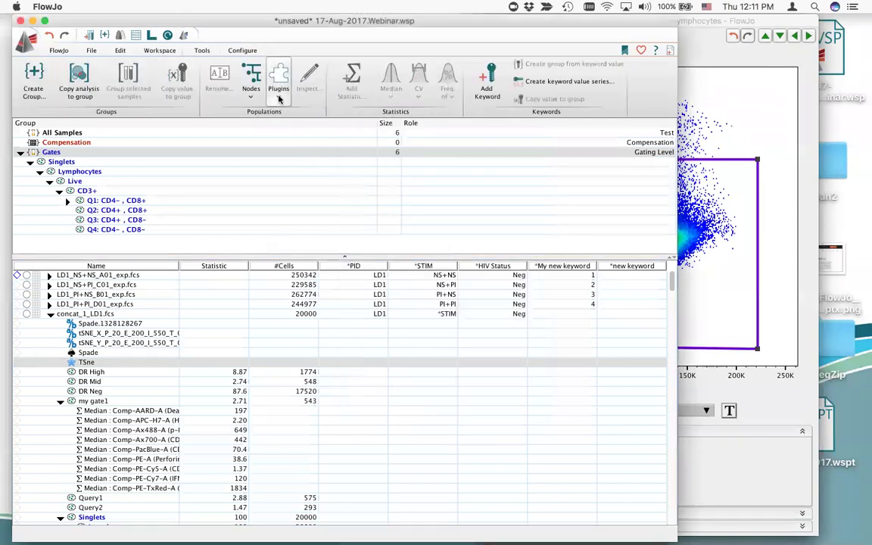
left_click(279, 89)
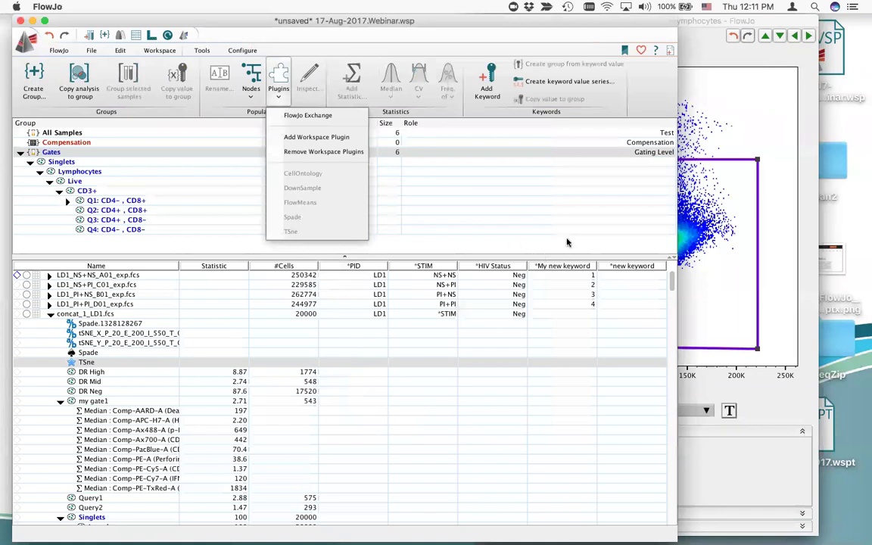
Switch to Desktop 2 and place the 17-Aug-2017 Webinar workspace file and its folder together in the free area of the desktop.
key("ctrl+Up")
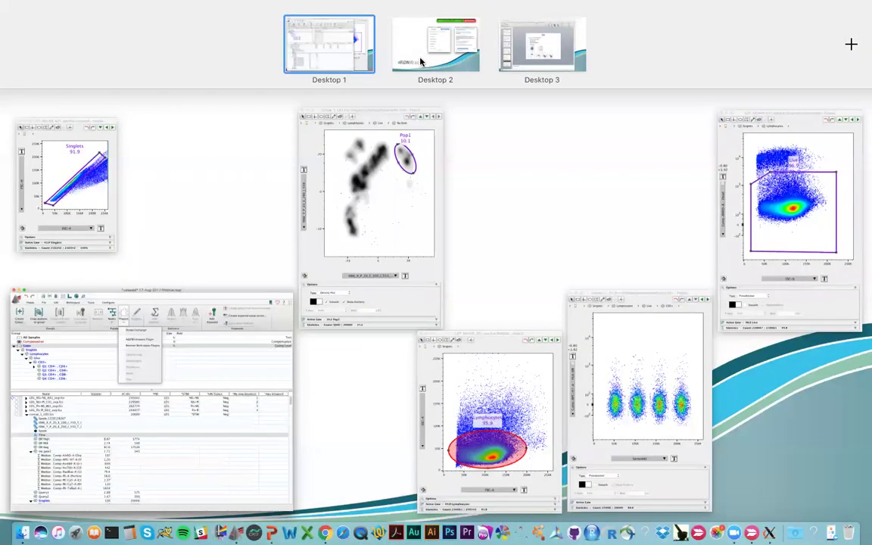
left_click(436, 42)
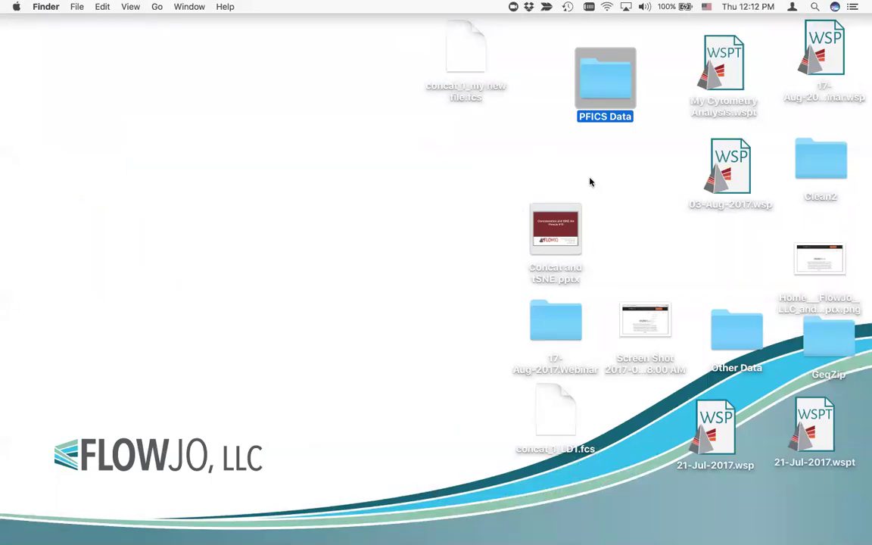
left_click_drag(567, 333, 416, 233)
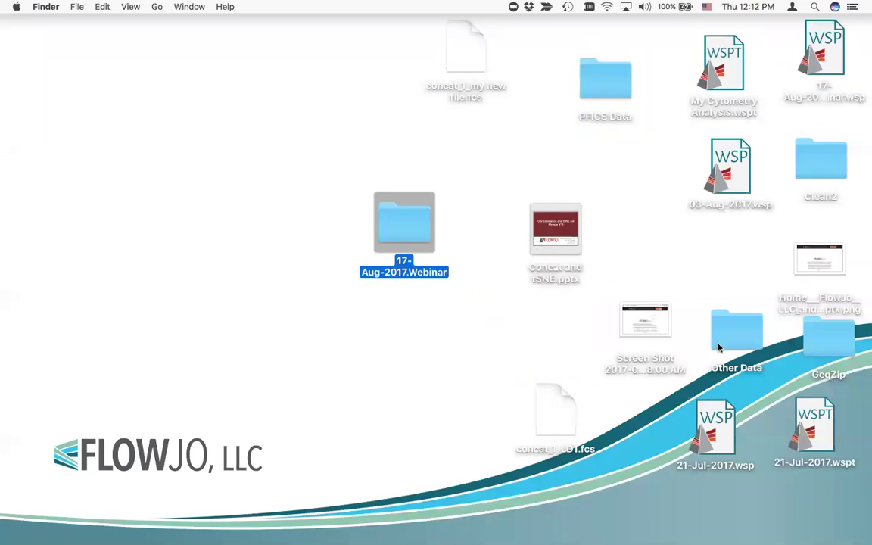
left_click_drag(831, 68, 342, 143)
left_click_drag(412, 238, 334, 244)
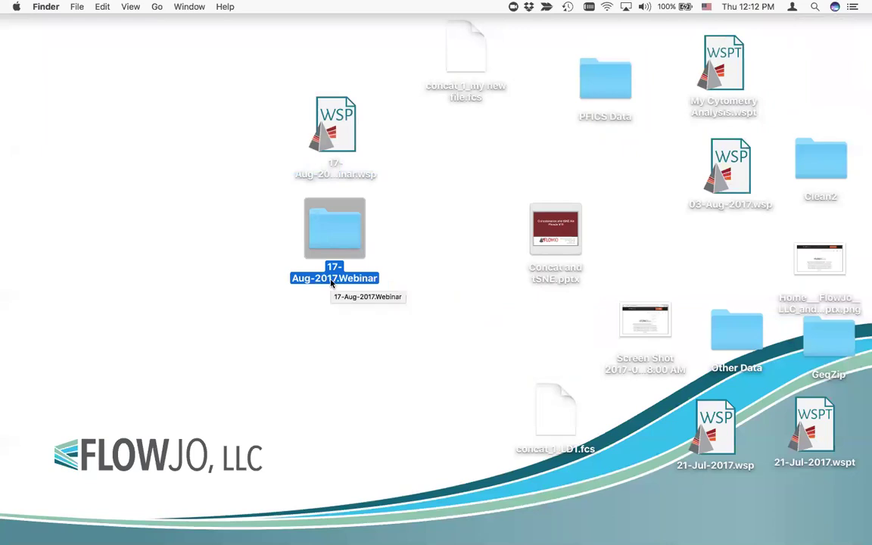
Open the 17-Aug-2017.Webinar folder in Finder and preview each of the .clr files inside its DownSample subfolder.
double_click(335, 245)
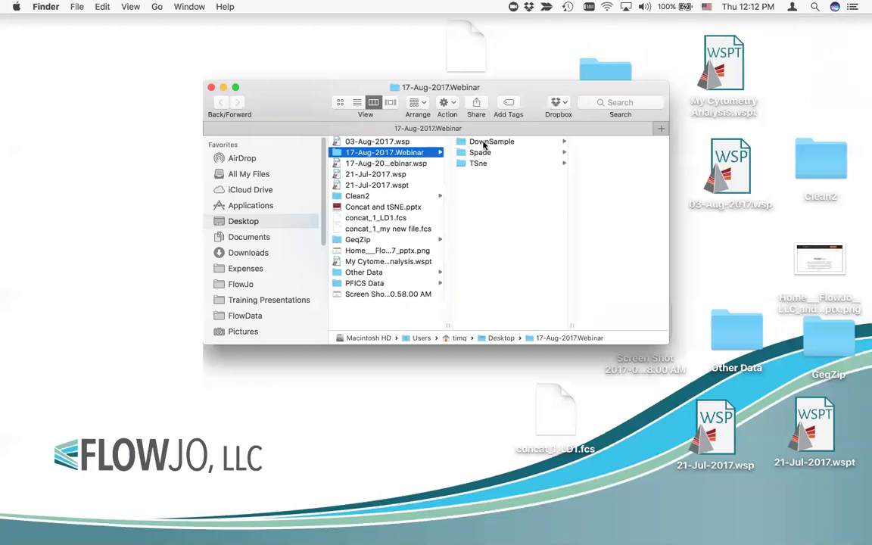
left_click(483, 144)
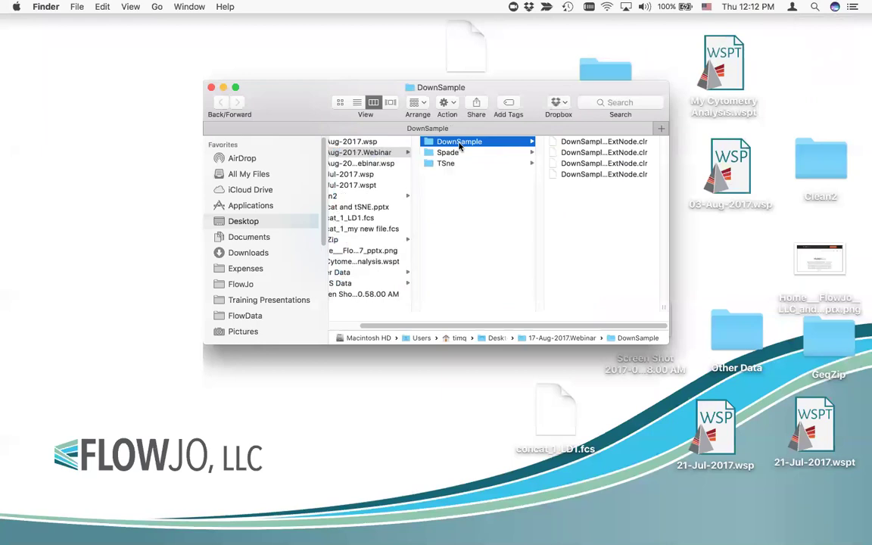
left_click(580, 144)
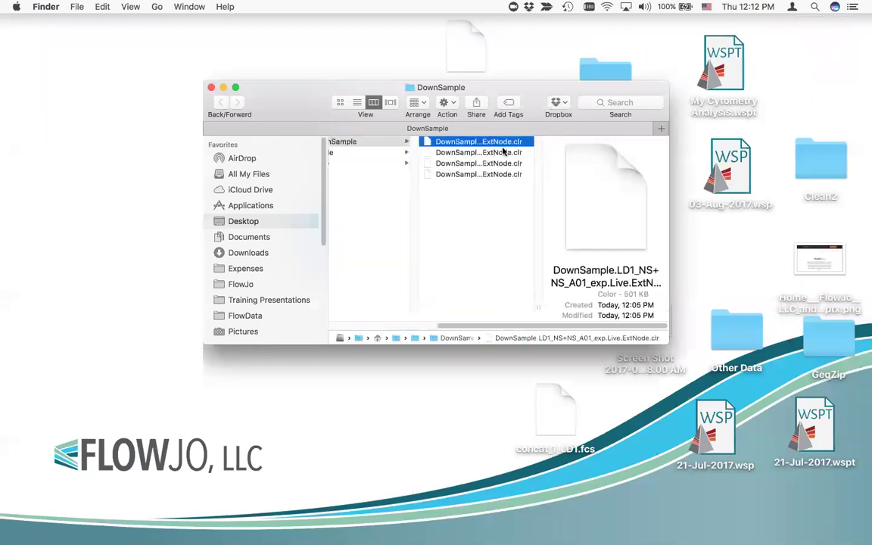
left_click(503, 153)
left_click(499, 164)
left_click(500, 174)
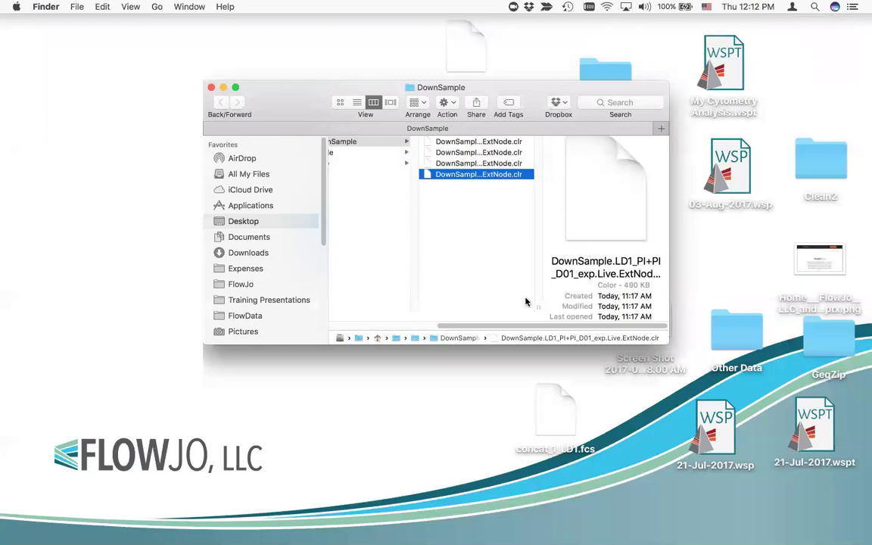
Browse the Spade output folder, unpack its SPADE zip archive, and widen the file column to show full names.
left_click_drag(530, 329, 459, 331)
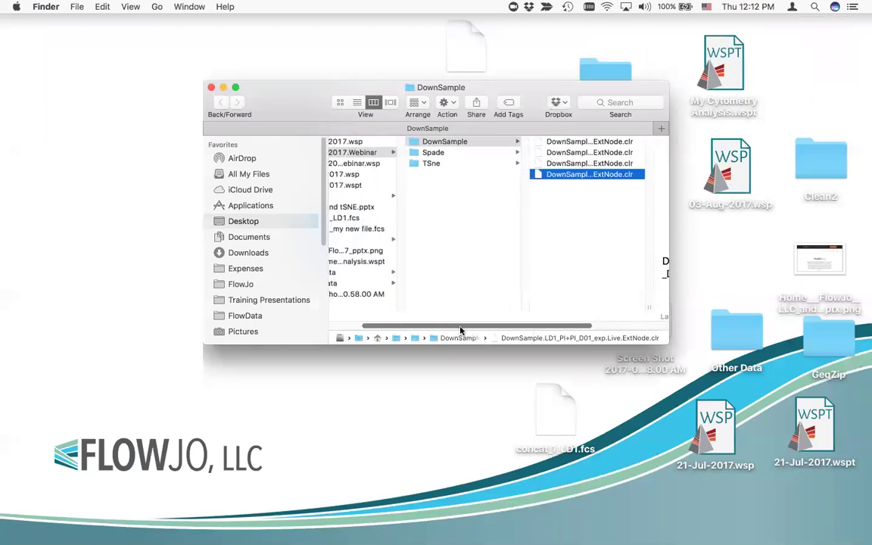
left_click(437, 153)
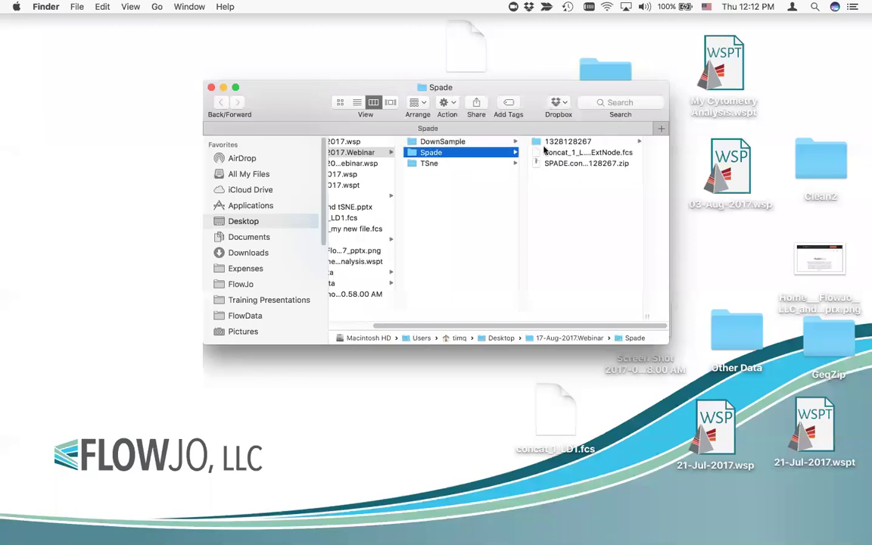
left_click(574, 141)
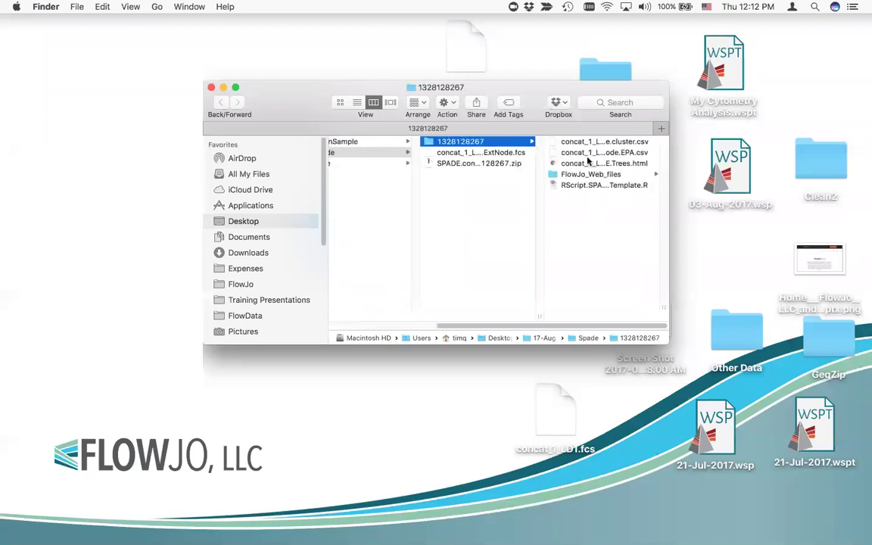
scroll(473, 299, "left", 5)
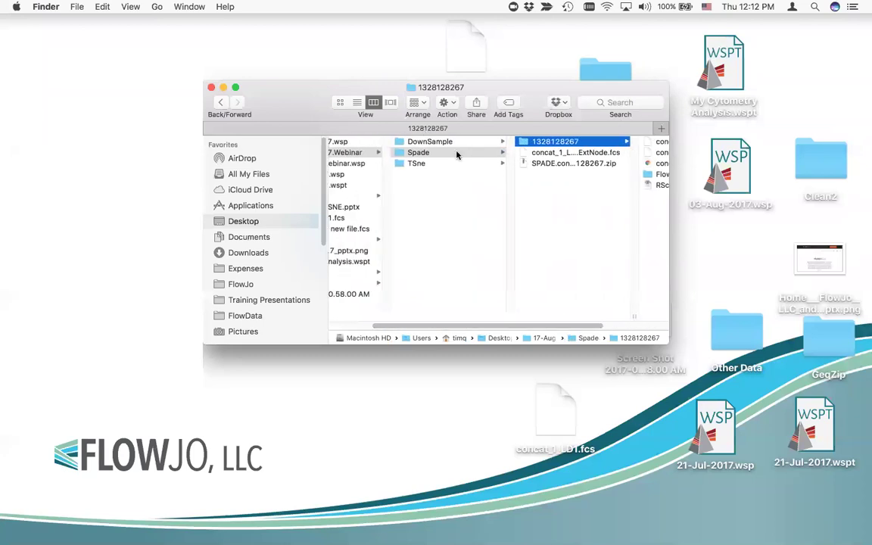
left_click(560, 163)
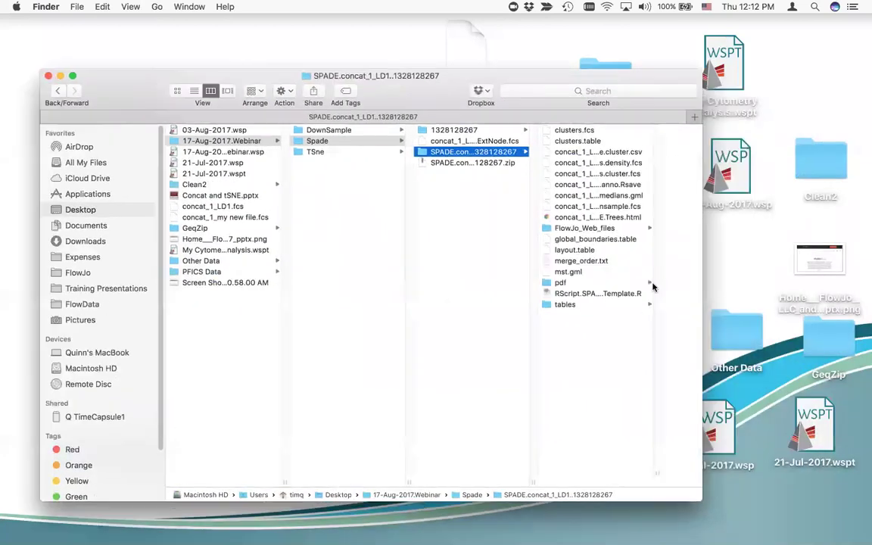
left_click_drag(656, 474, 865, 476)
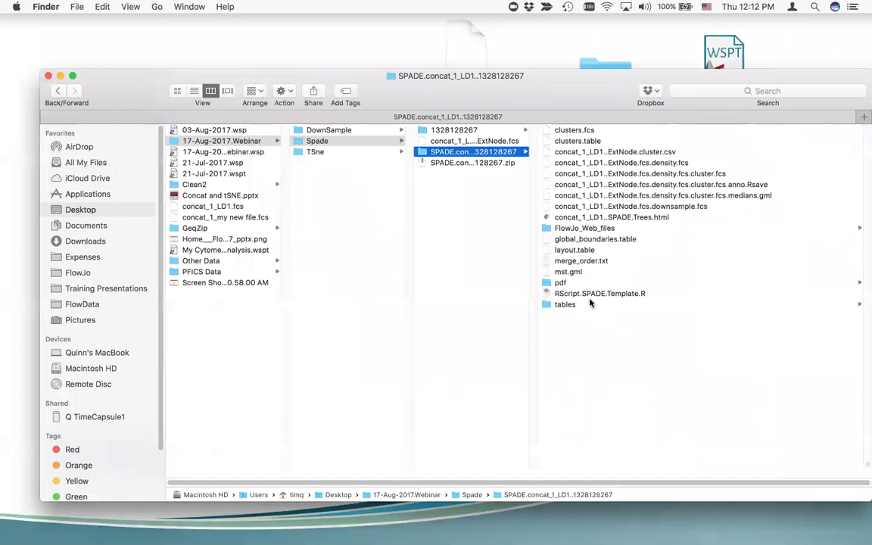
Preview the mediansFJComp.APC.H7.A cluster PDF in the unpacked SPADE pdf folder and return to the SPADE output listing.
left_click(568, 284)
left_click(595, 260)
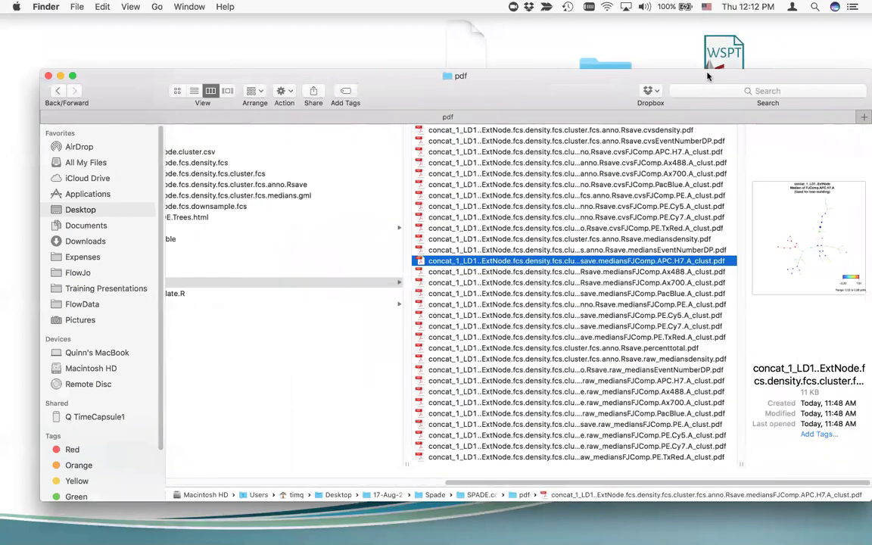
left_click_drag(651, 76, 848, 58)
left_click(440, 177)
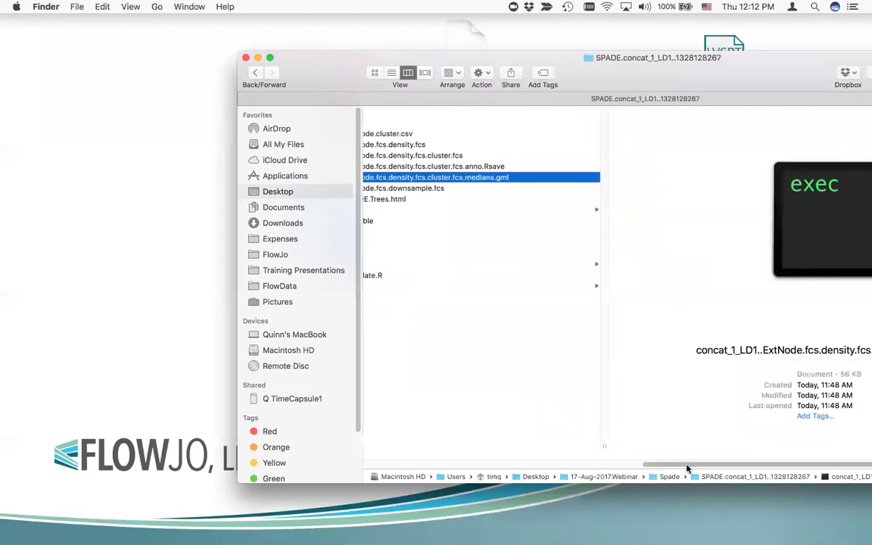
scroll(687, 469, "left", 6)
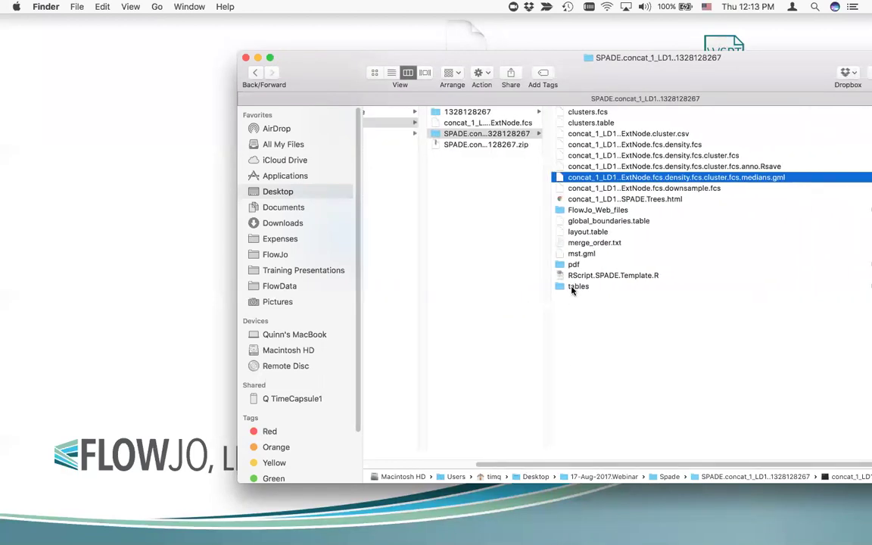
Open the table CSV from the tables > bySample folder in Excel and select the data block starting at the first raw_medians column.
left_click(577, 286)
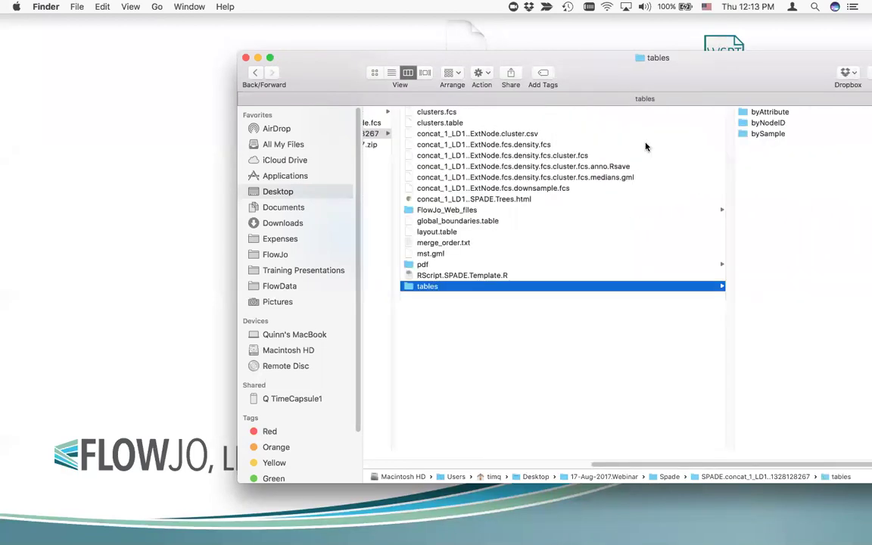
left_click(767, 134)
left_click(760, 113)
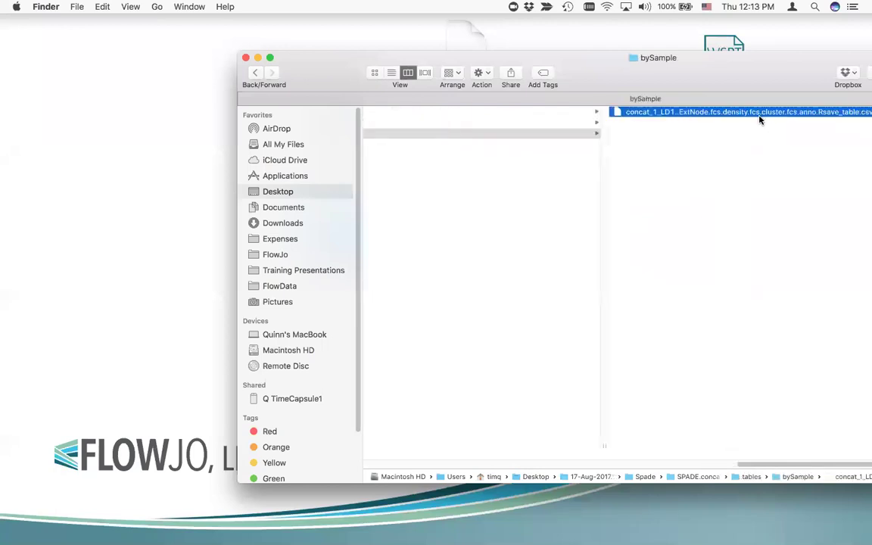
double_click(615, 115)
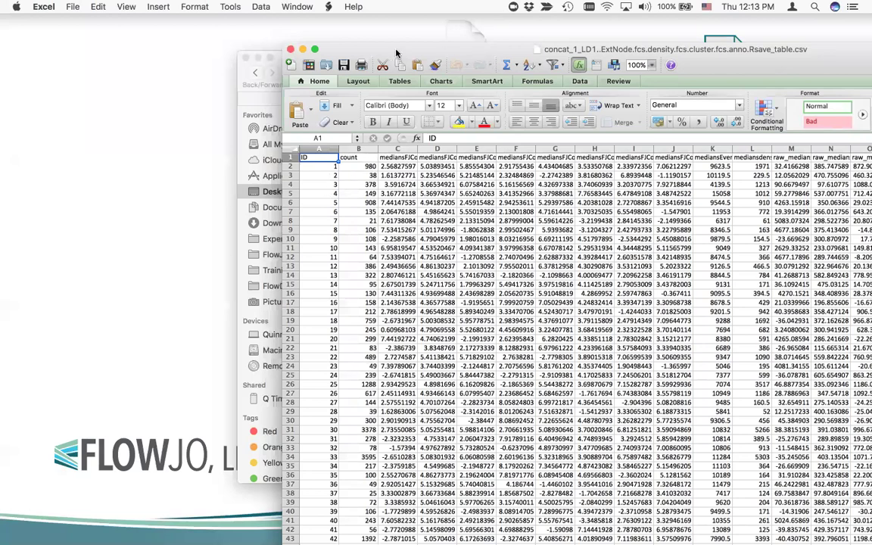
left_click_drag(211, 40, 95, 21)
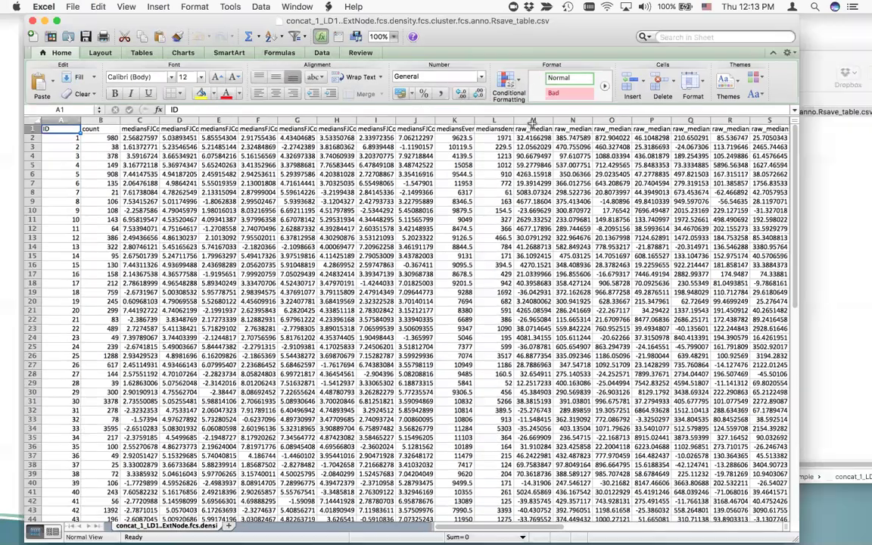
left_click_drag(532, 129, 736, 470)
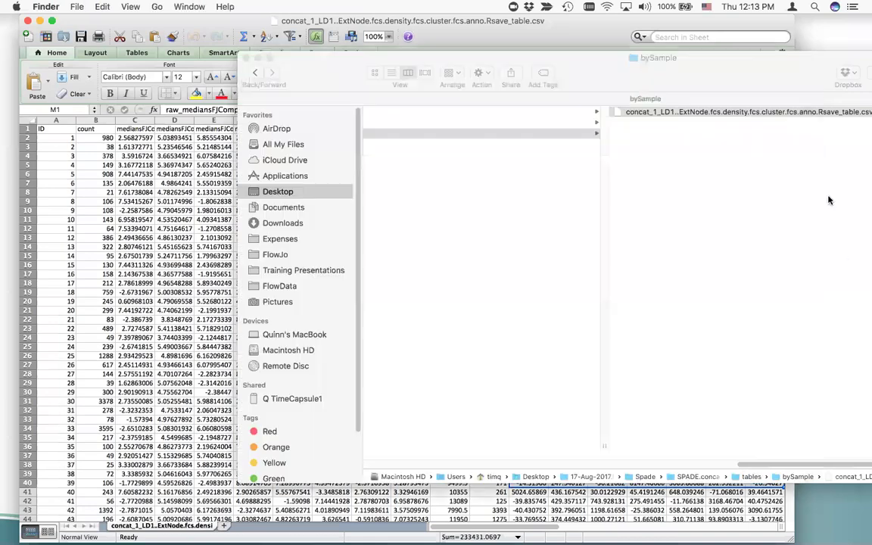
Return to the Finder window, show the contents of the TSne folder, and widen the column to fit its file names.
left_click(825, 227)
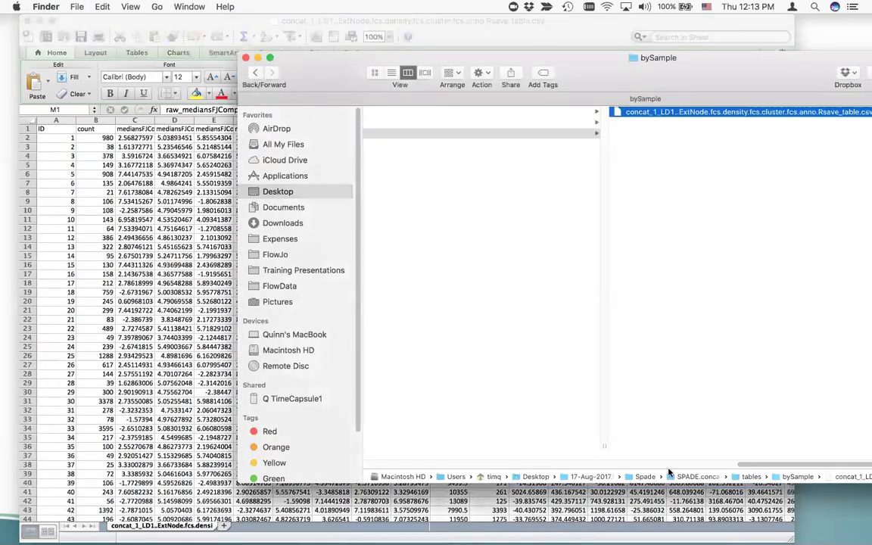
scroll(464, 345, "left", 10)
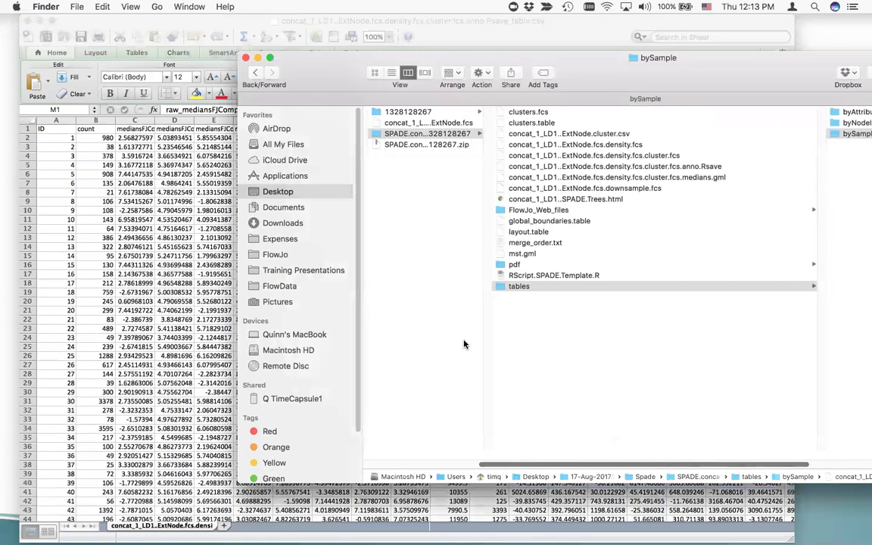
left_click_drag(623, 464, 459, 205)
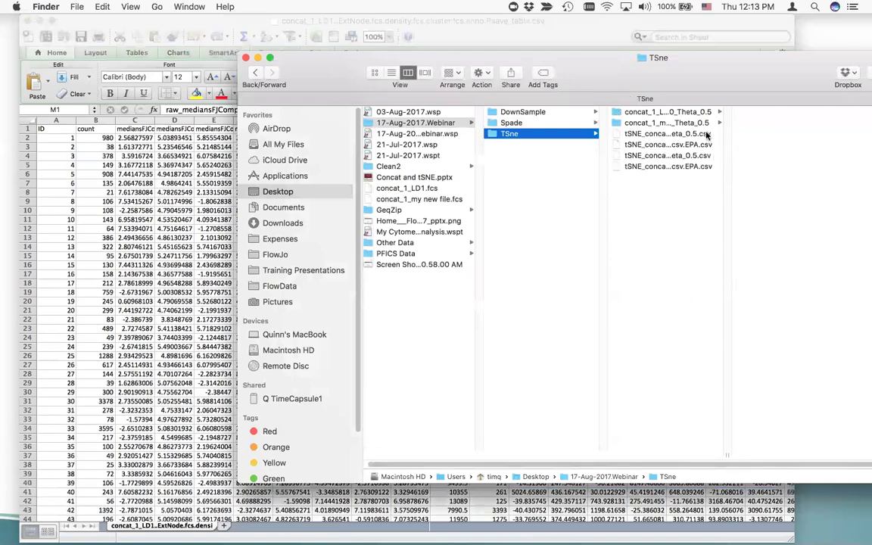
double_click(725, 456)
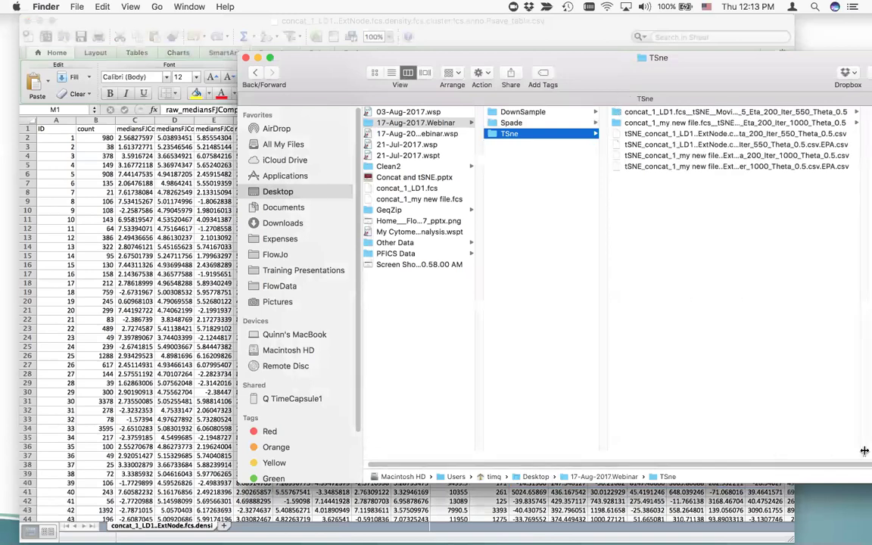
Open the tSNE movie folder of concat_1_LD1.fcs, bring the window fully into view, and select the movie's HTML file.
left_click(682, 112)
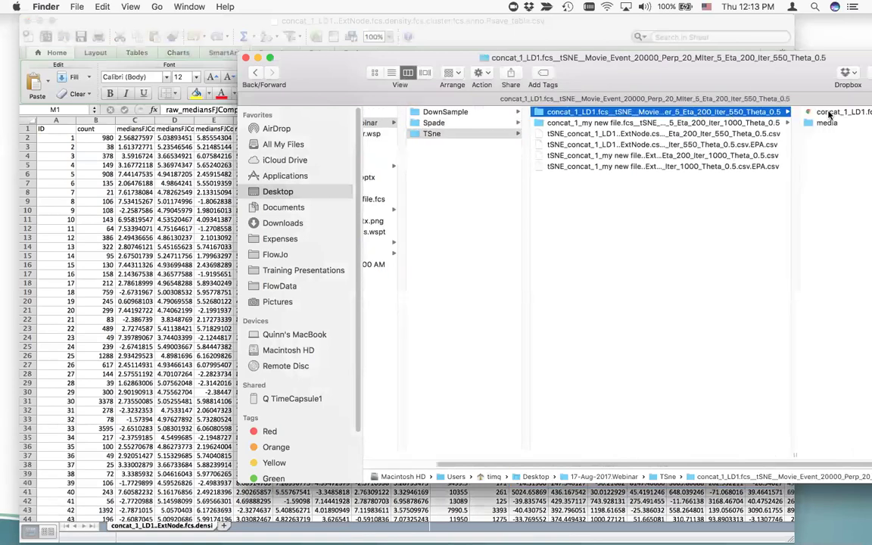
left_click_drag(697, 59, 587, 93)
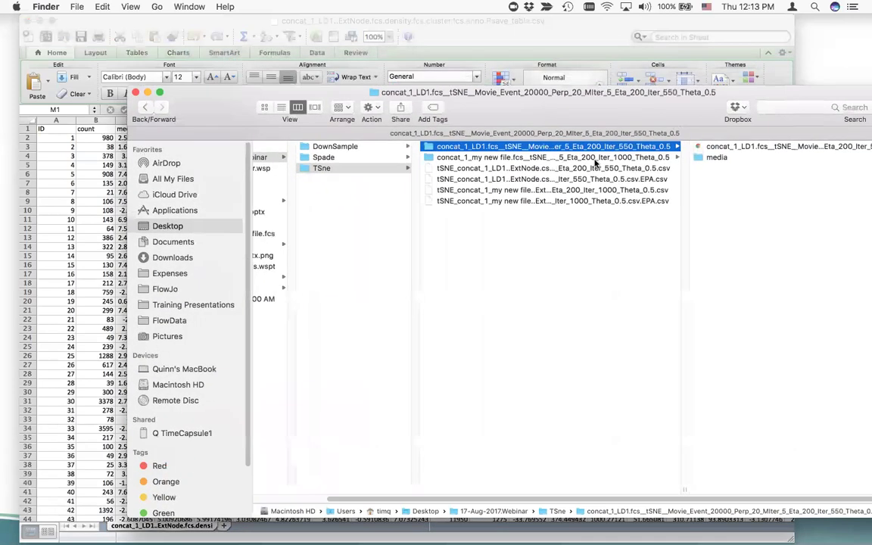
left_click(758, 148)
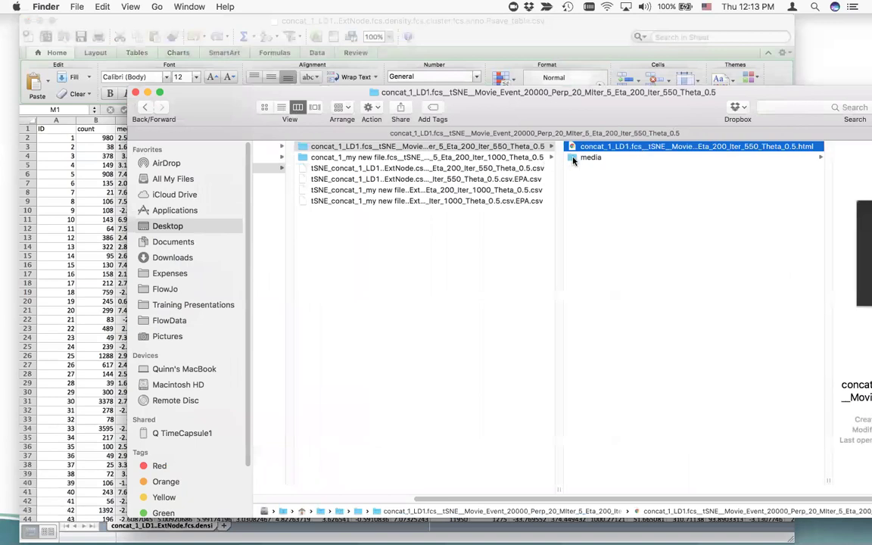
Look through the tSNE movie's media folder, including frames and config.js, and play the movie's HTML file in the browser.
left_click(583, 157)
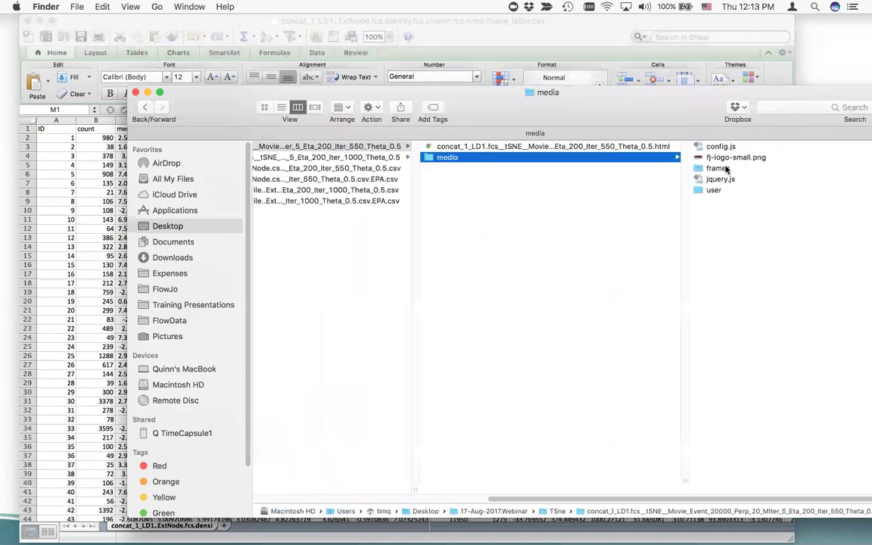
left_click(720, 168)
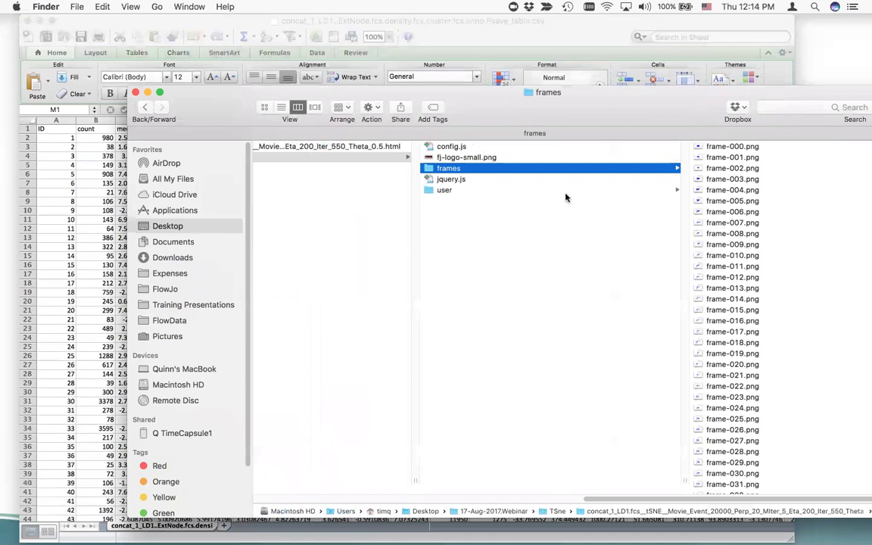
left_click(446, 147)
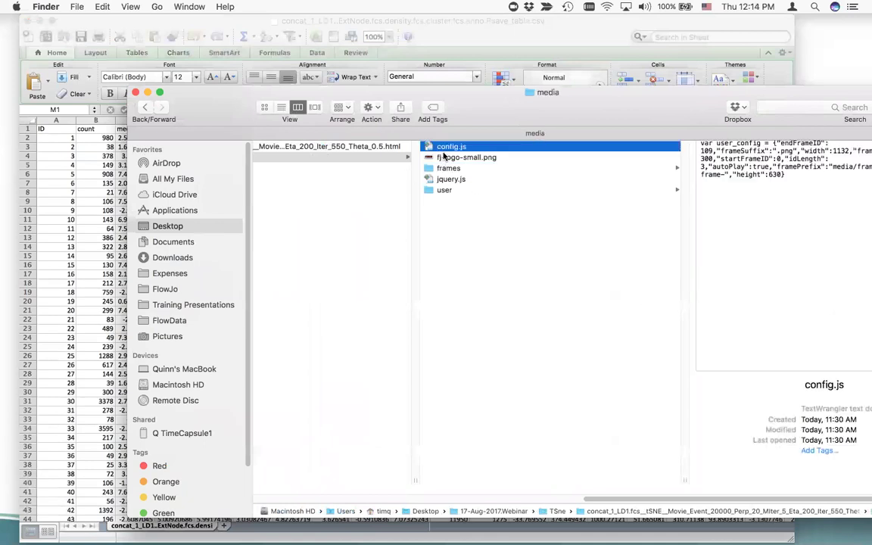
double_click(377, 149)
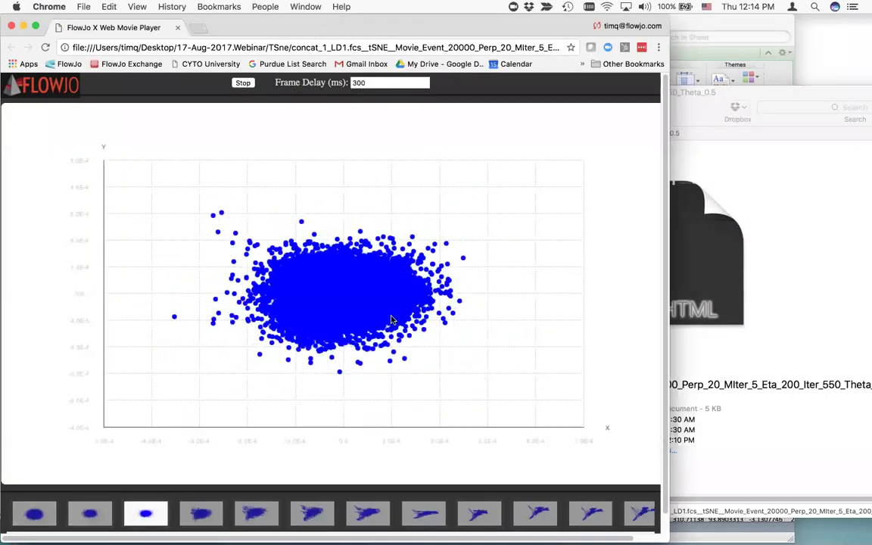
Return to the FlowJo workspace, view the TSne node's settings under concat_1_LD1.fcs, and close them without running the plugin.
left_click(783, 422)
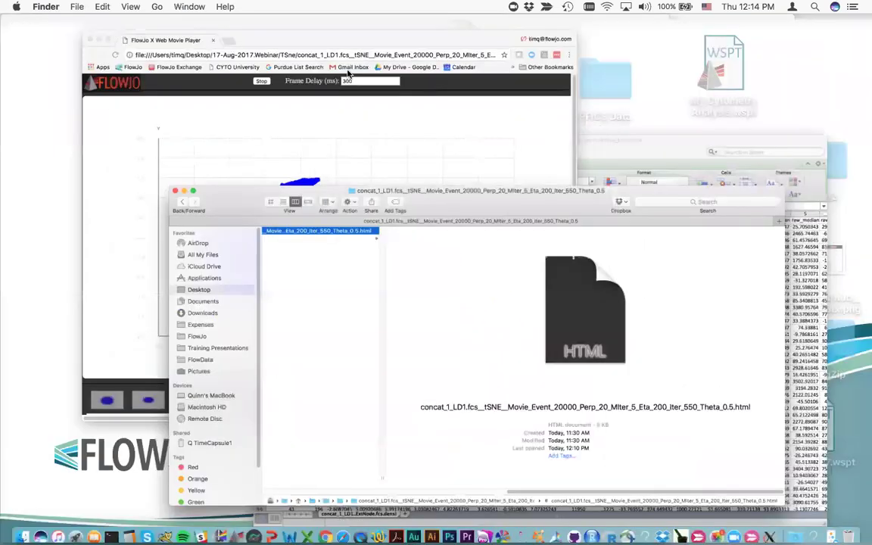
key("ctrl+Up")
key("ctrl+Left")
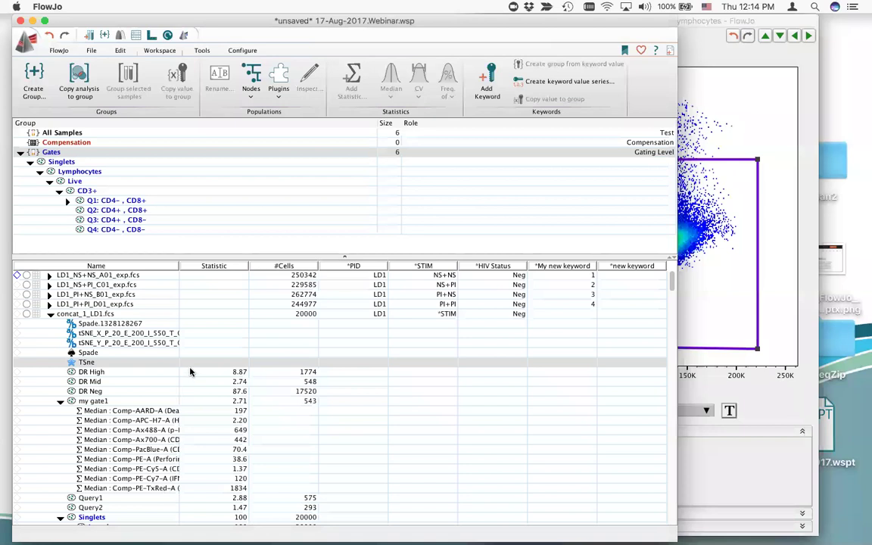
left_click(76, 351)
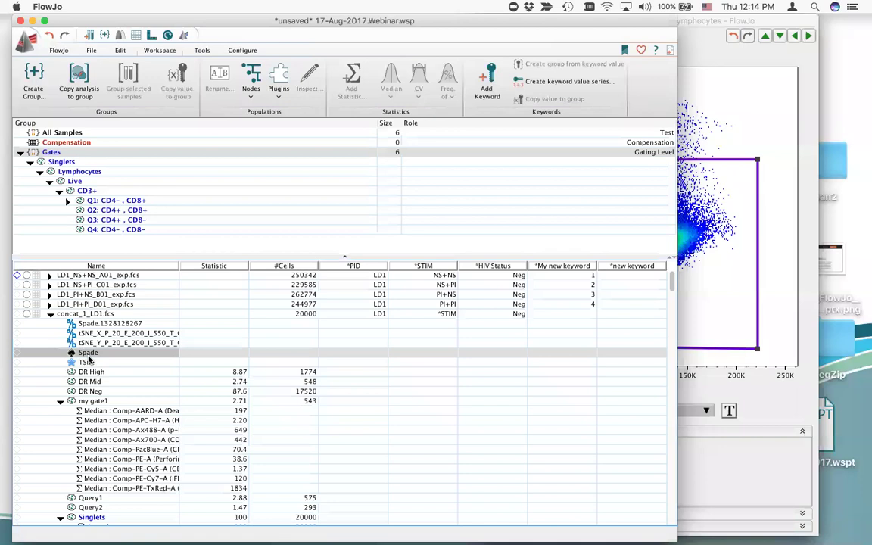
left_click(90, 363)
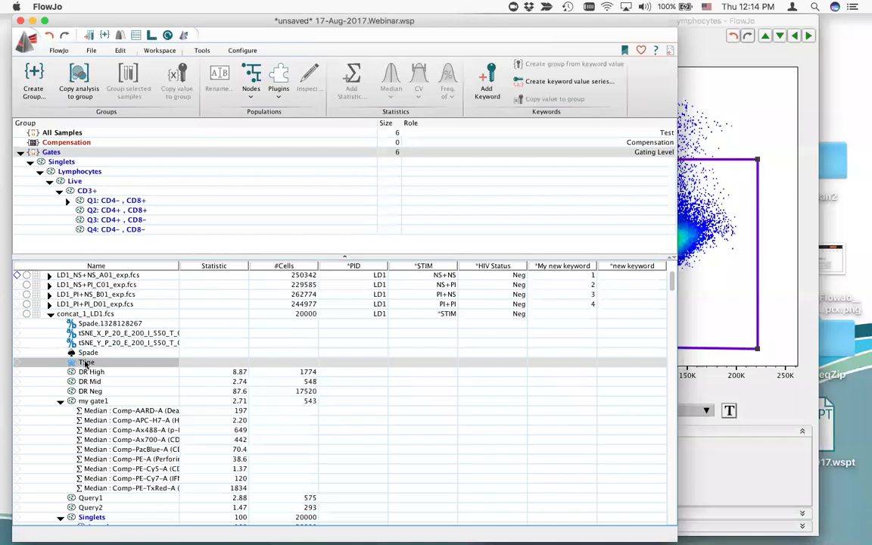
double_click(85, 363)
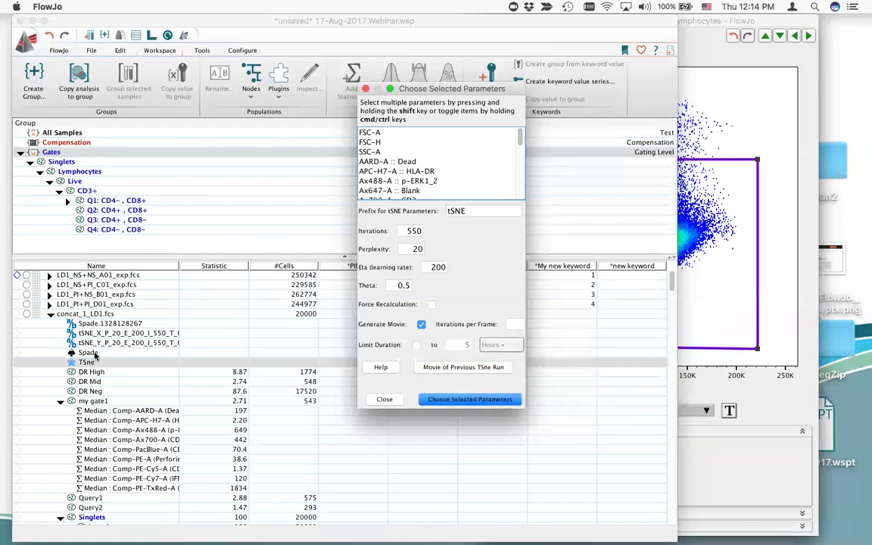
left_click(385, 400)
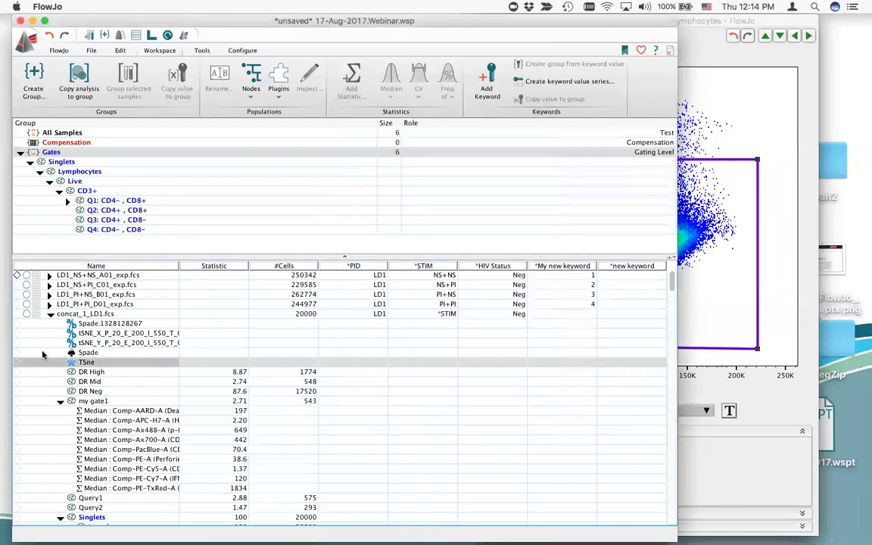
Reveal the Spade node's ZIP output in Finder from its settings, fit the column to the file names, and close both windows.
double_click(90, 354)
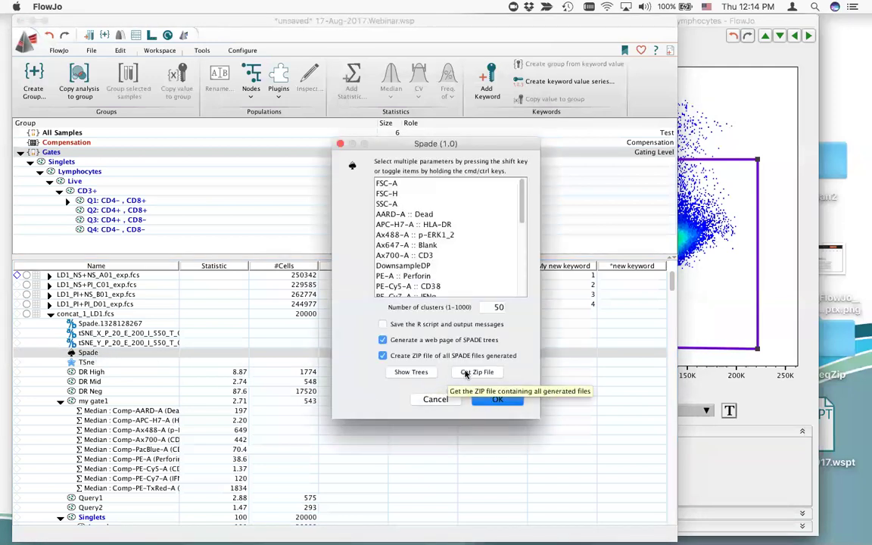
left_click(470, 373)
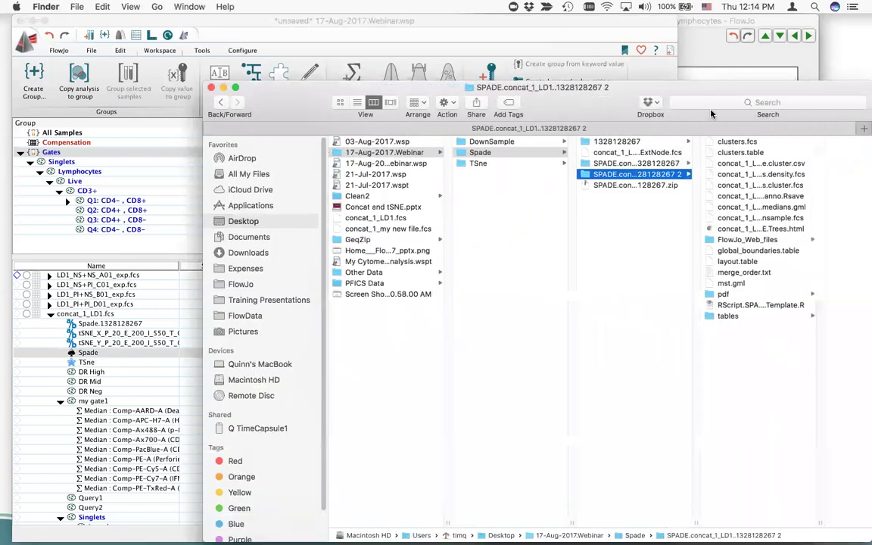
left_click_drag(832, 523, 574, 477)
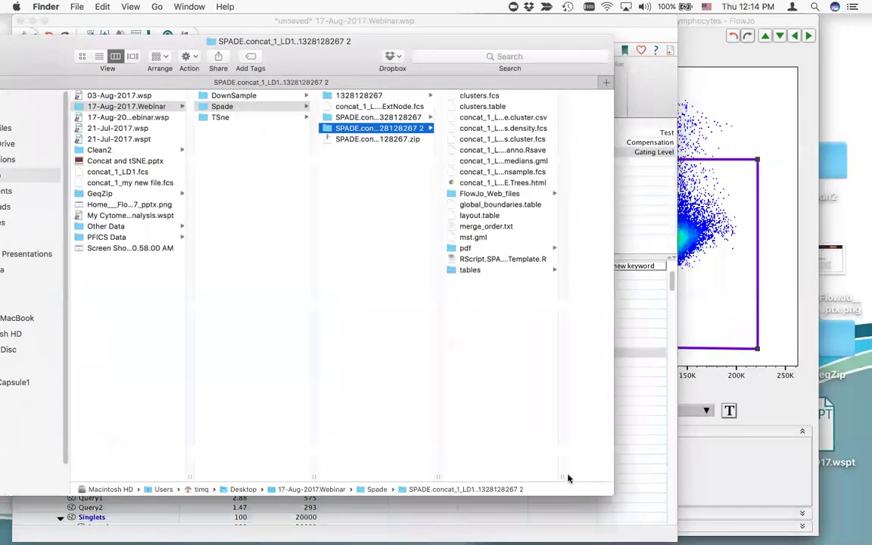
double_click(562, 479)
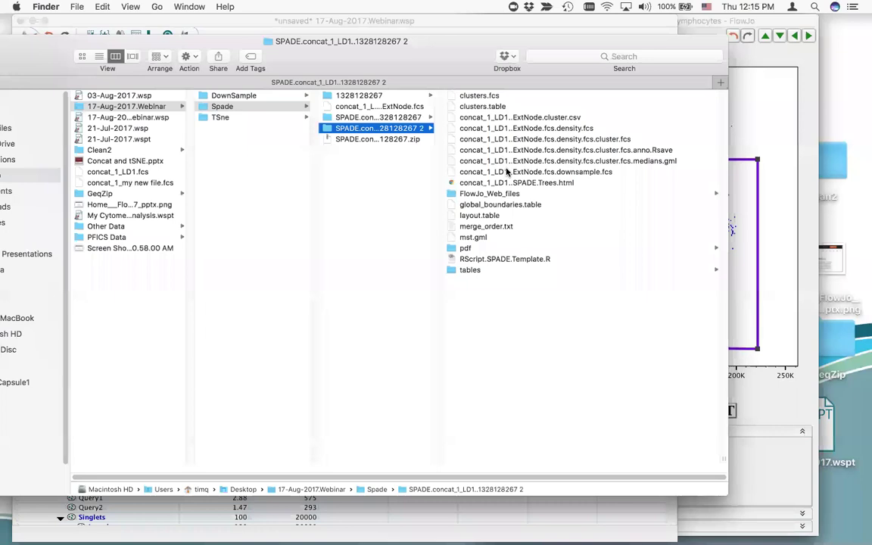
double_click(51, 52)
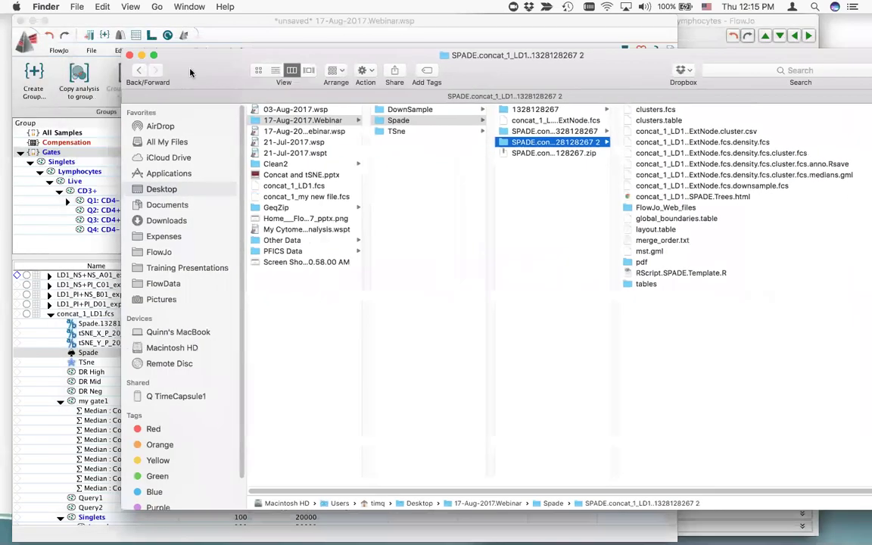
left_click(130, 55)
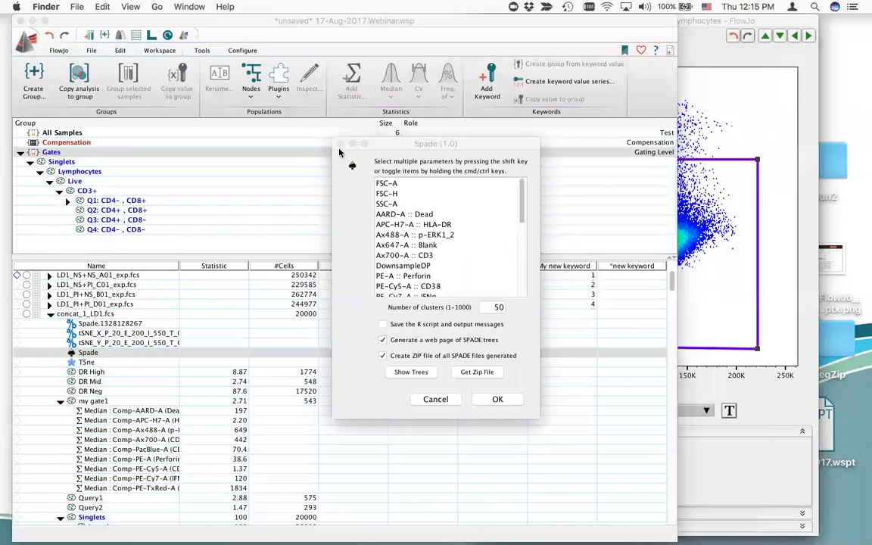
left_click(341, 143)
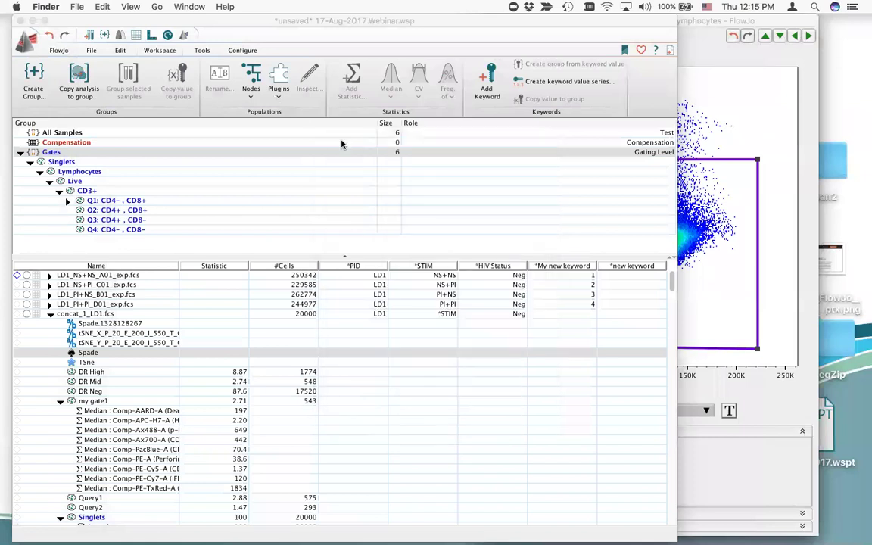
Switch to Desktop 2, close the Finder window and the tSNE movie player, and bring the Excel table forward.
left_click(277, 93)
key("ctrl+Up")
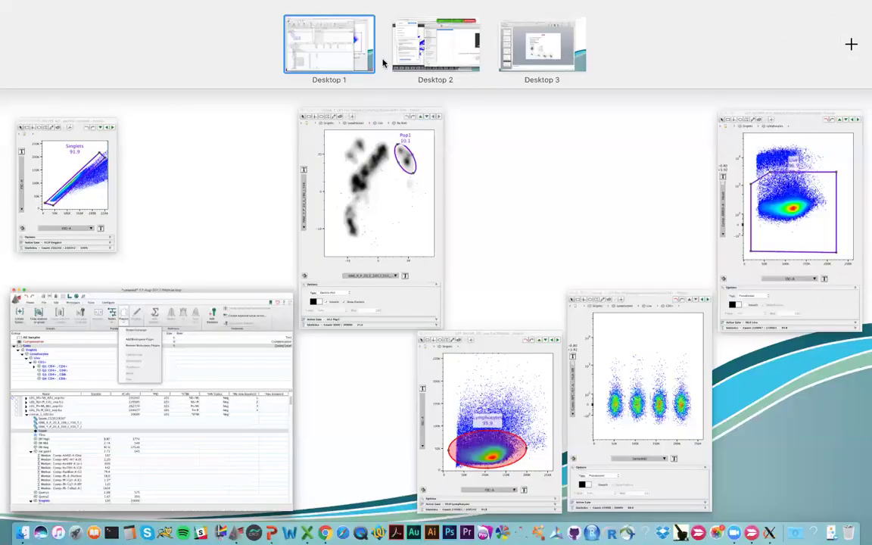
left_click(395, 47)
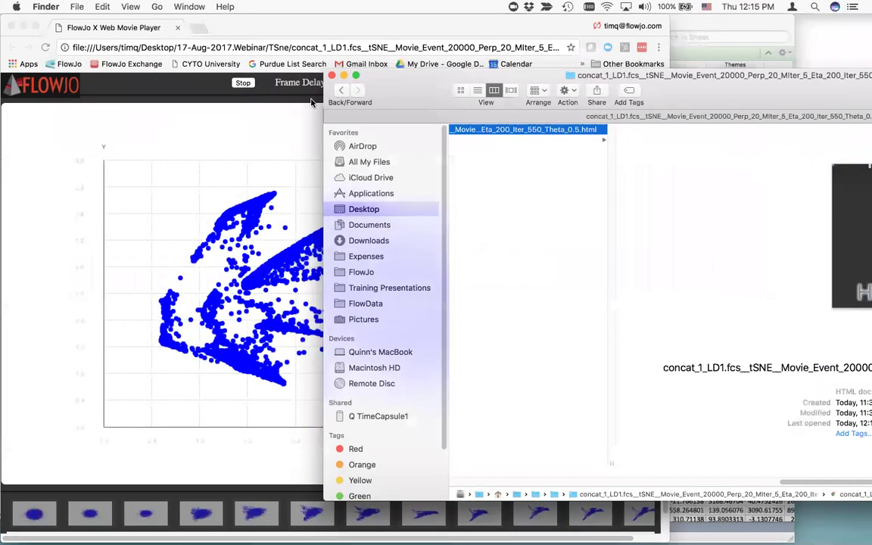
left_click(343, 75)
left_click(151, 34)
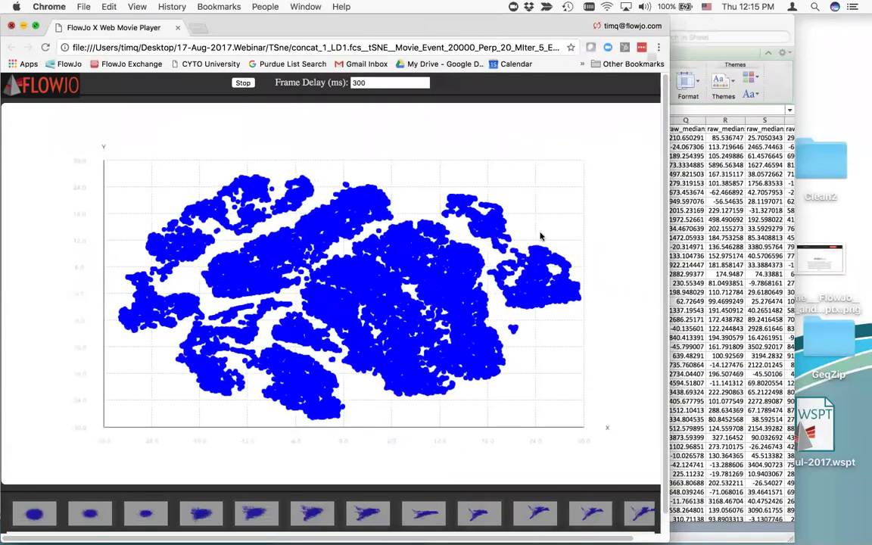
key("super+w")
left_click(225, 20)
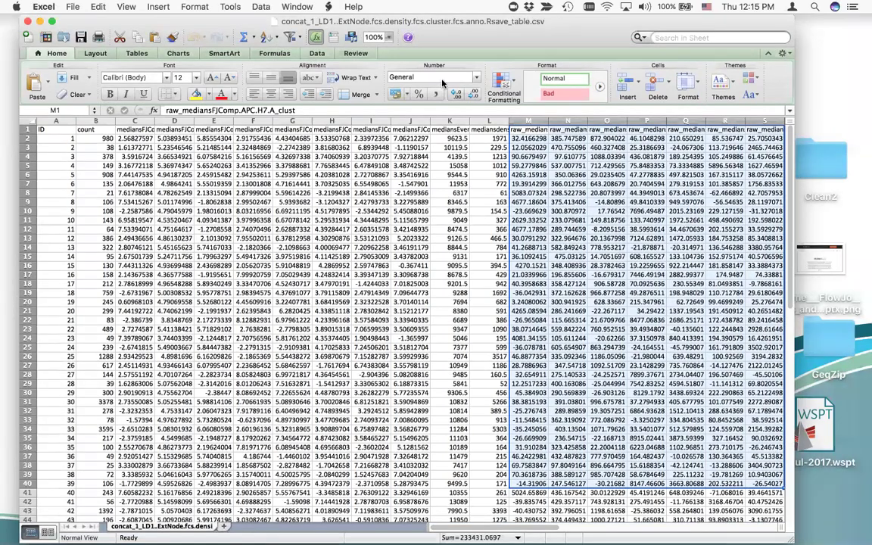
Show the desktop and reposition the 17-Aug-2017.Webinar workspace file and its matching folder near each other.
key("F11")
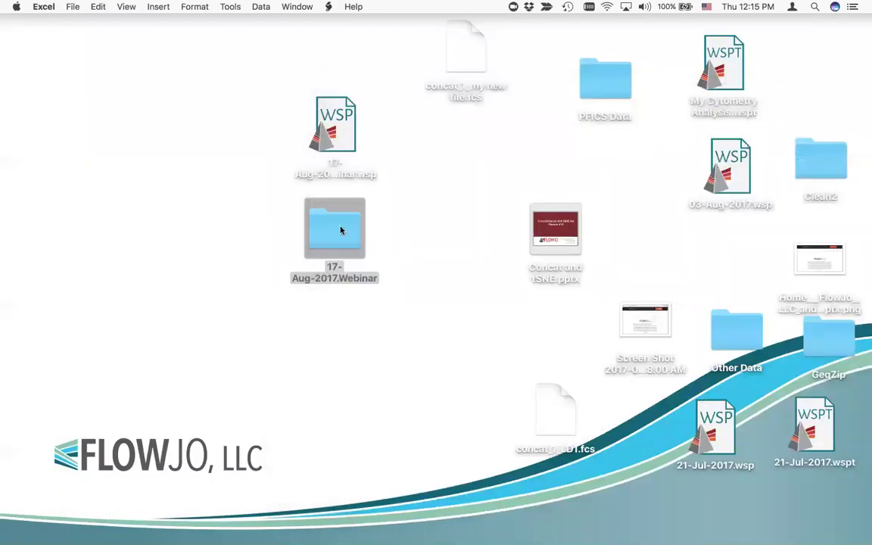
left_click_drag(339, 154, 327, 149)
left_click_drag(344, 231, 333, 220)
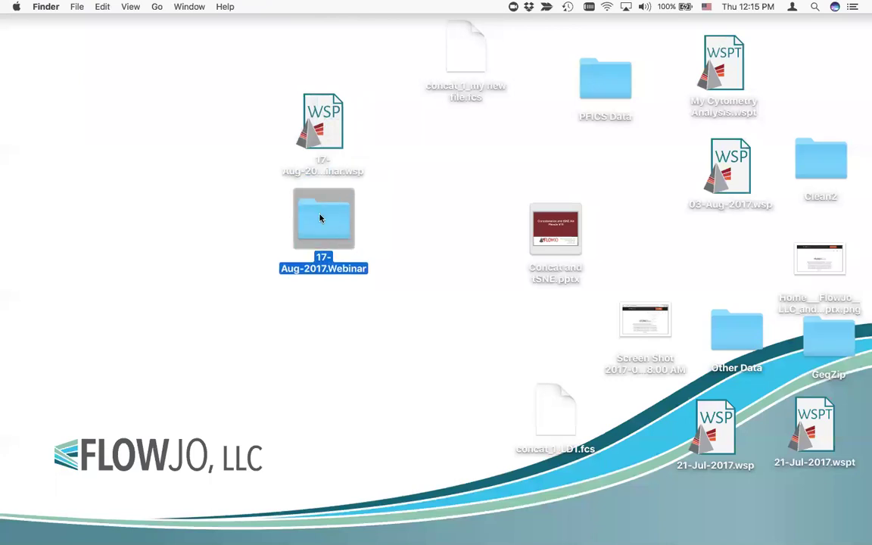
Open the 17-Aug-2017.Webinar folder, view its DownSample, Spade and TSne subfolders beside the workspace icons, and close the window.
double_click(319, 219)
left_click(469, 142)
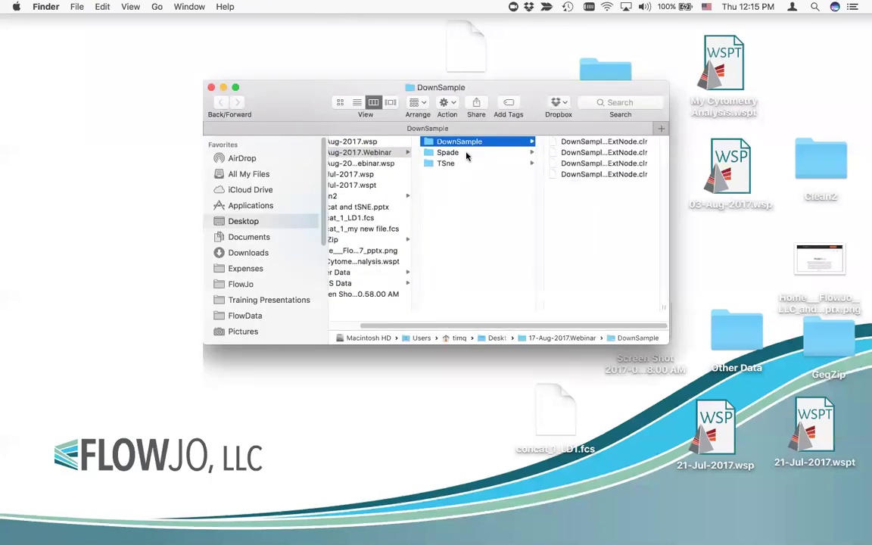
left_click(467, 155)
left_click(457, 164)
left_click(460, 150)
left_click(461, 143)
left_click_drag(290, 87, 479, 76)
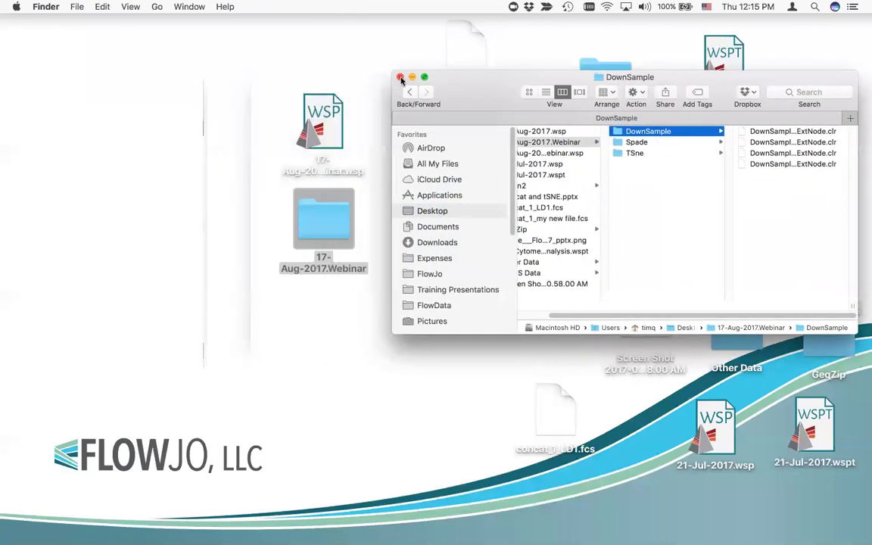
left_click(401, 78)
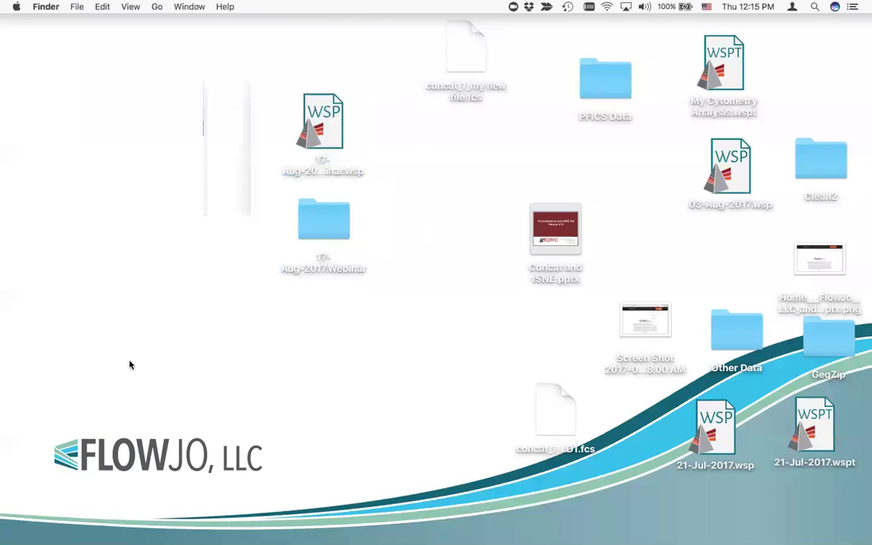
key("ctrl+Up")
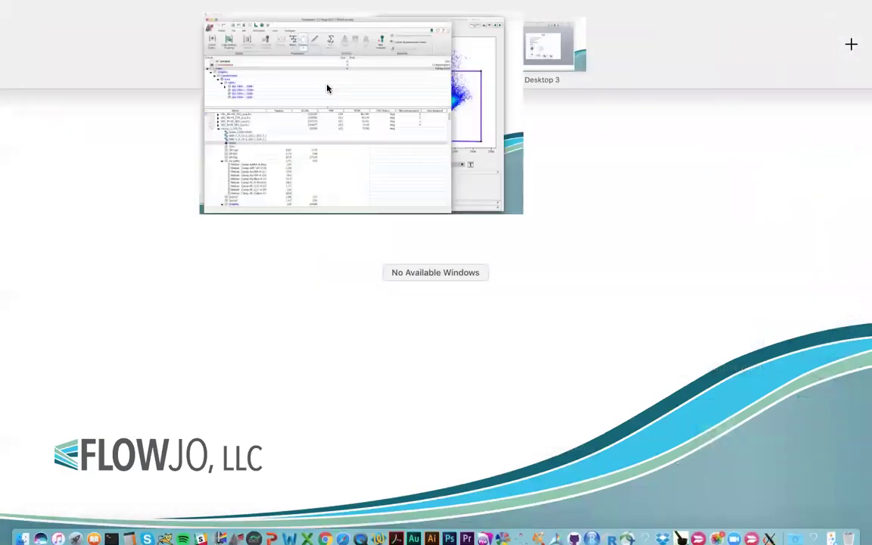
left_click(327, 81)
key("ctrl+Up")
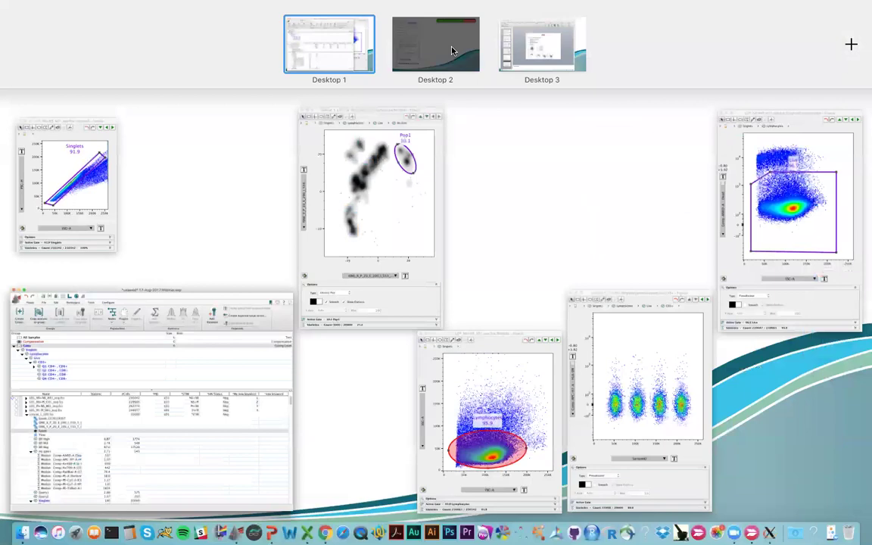
left_click(454, 47)
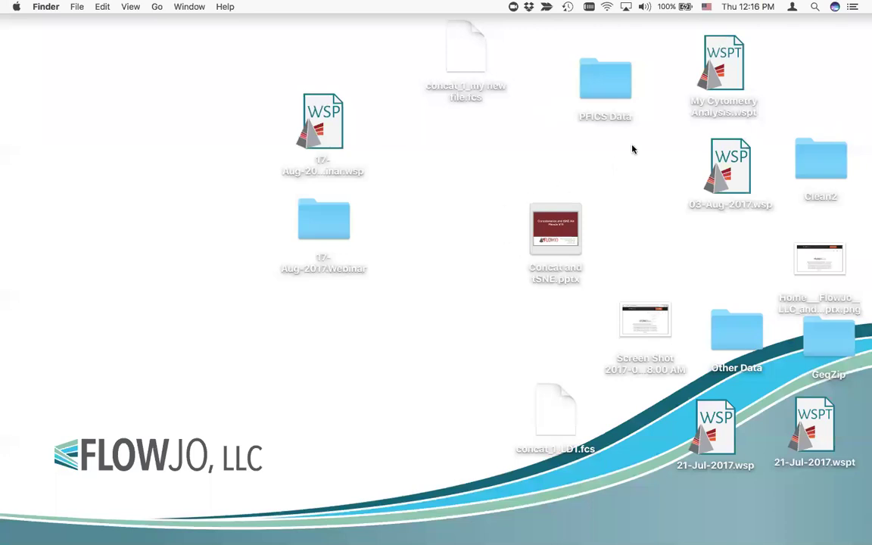
Return to the FlowJo workspace on Desktop 1, open its Layout Editor, and view the upper tSNE overlays and parameter histograms.
key("ctrl+Up")
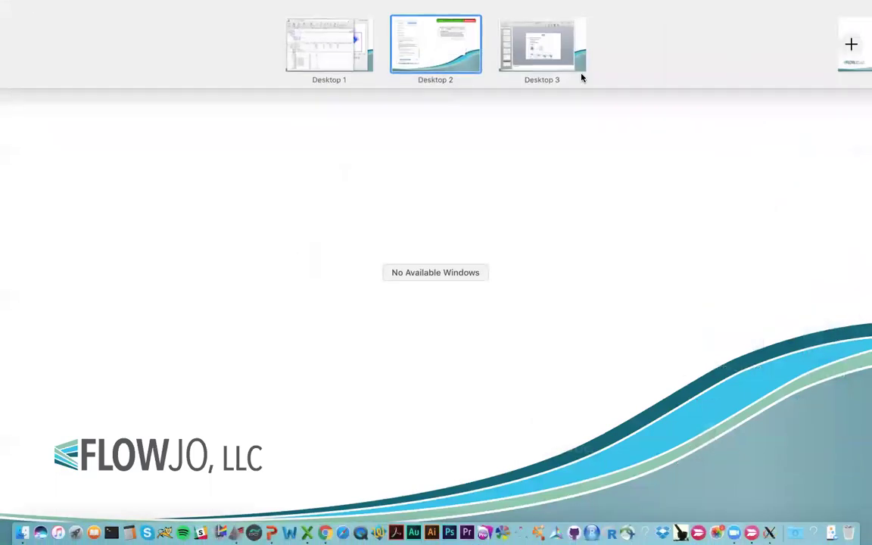
left_click(331, 49)
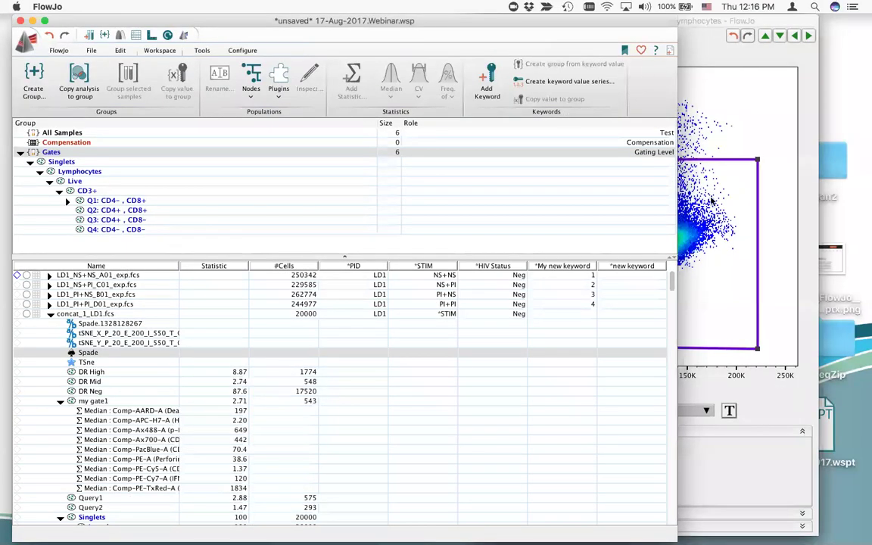
mouse_move(865, 6)
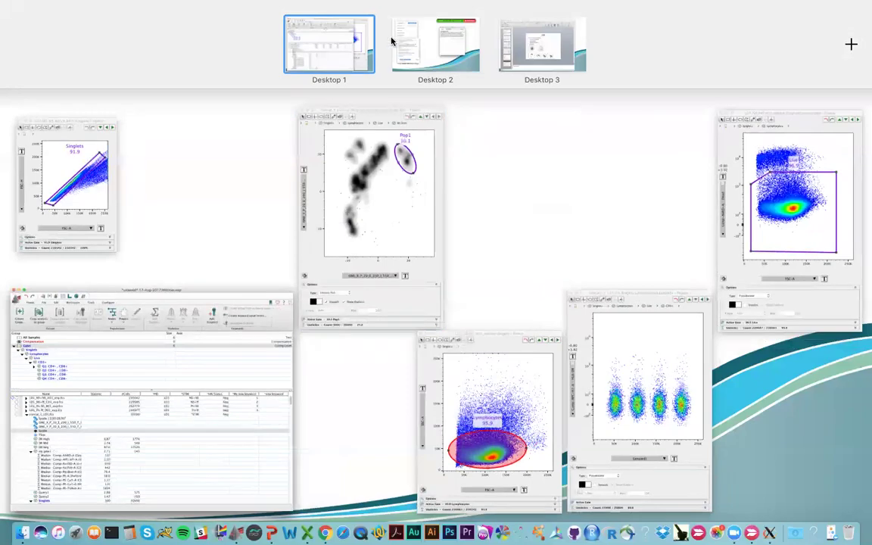
left_click(348, 53)
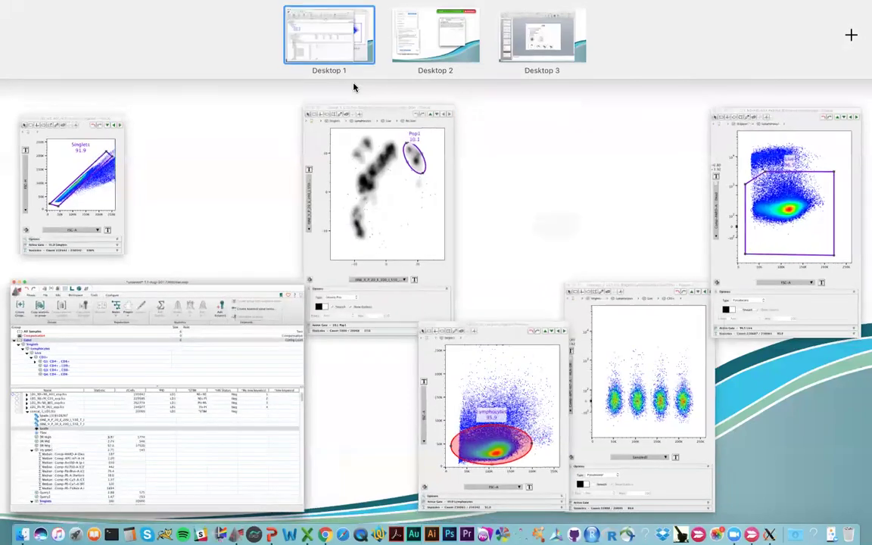
left_click(135, 34)
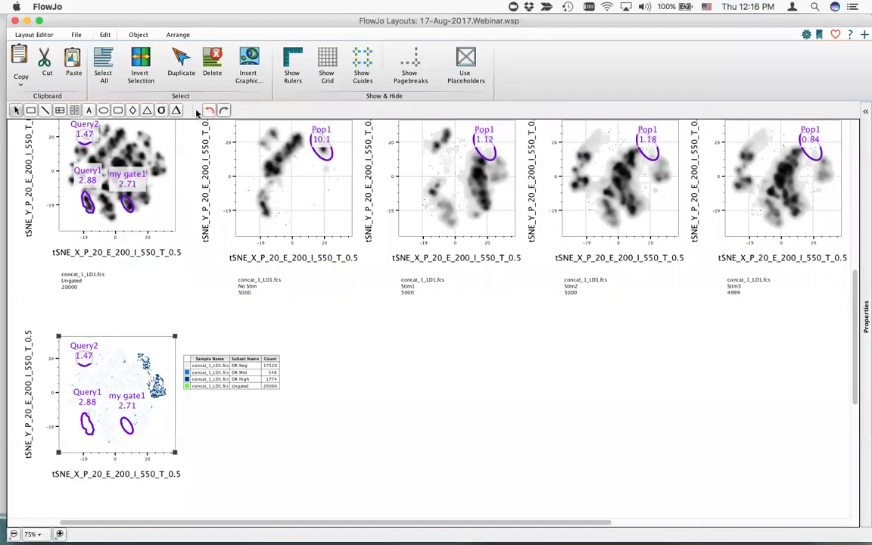
scroll(319, 396, "up", 10)
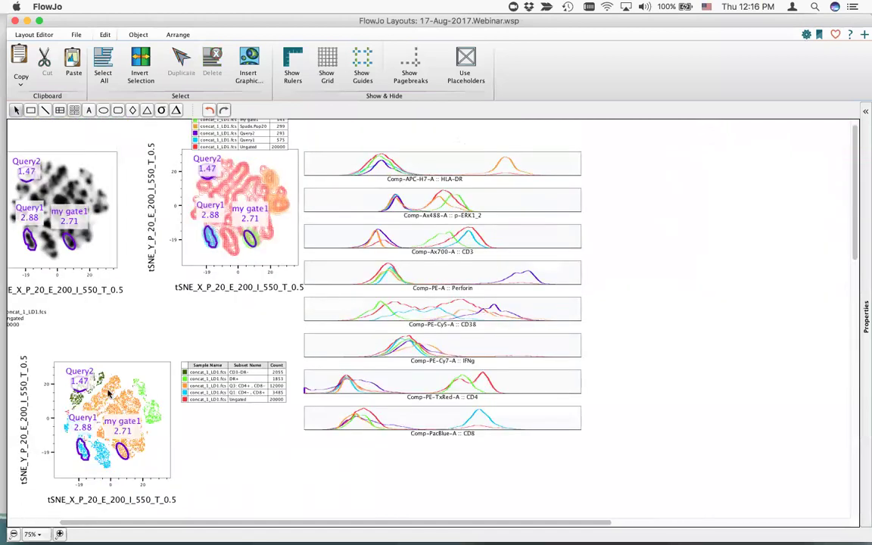
Return from the layout to the workspace and open the graph of Q3: CD4+, CD8- under concat_1_LD1.fcs.
scroll(75, 188, "up", 1)
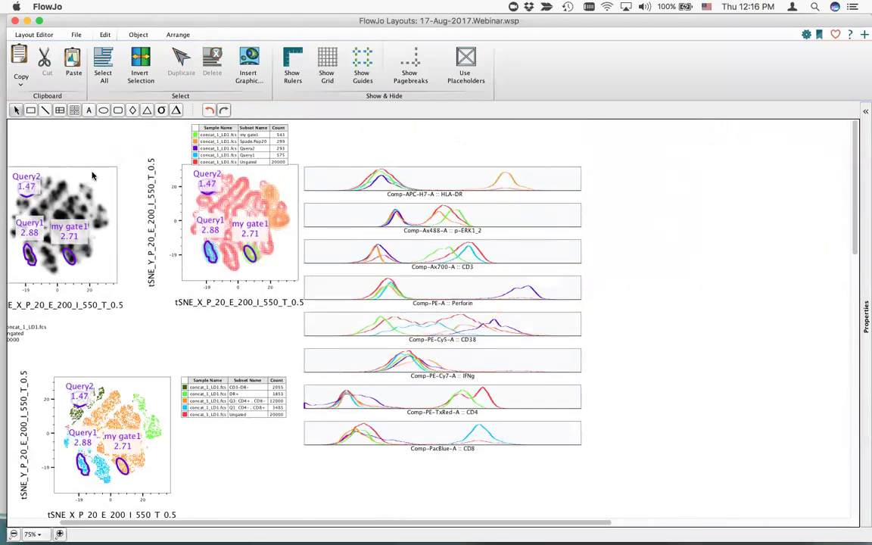
double_click(144, 21)
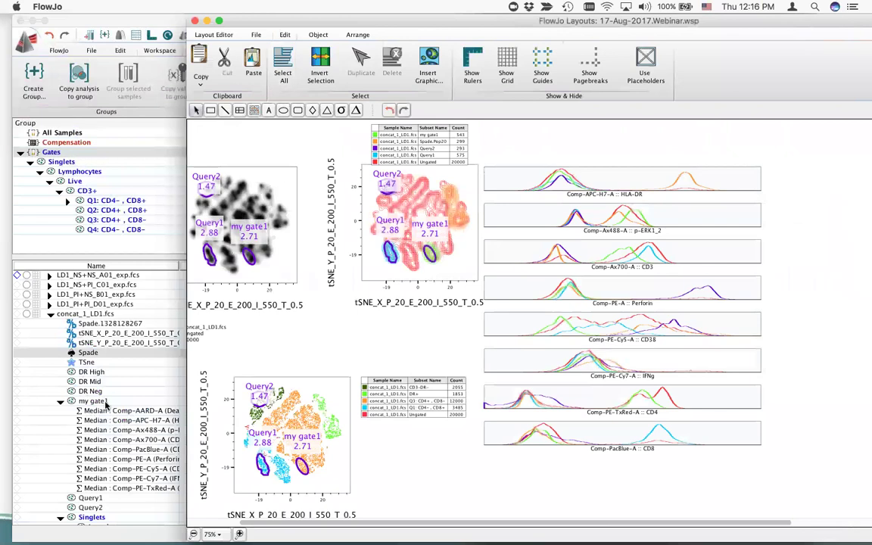
left_click(97, 401)
scroll(103, 404, "down", 5)
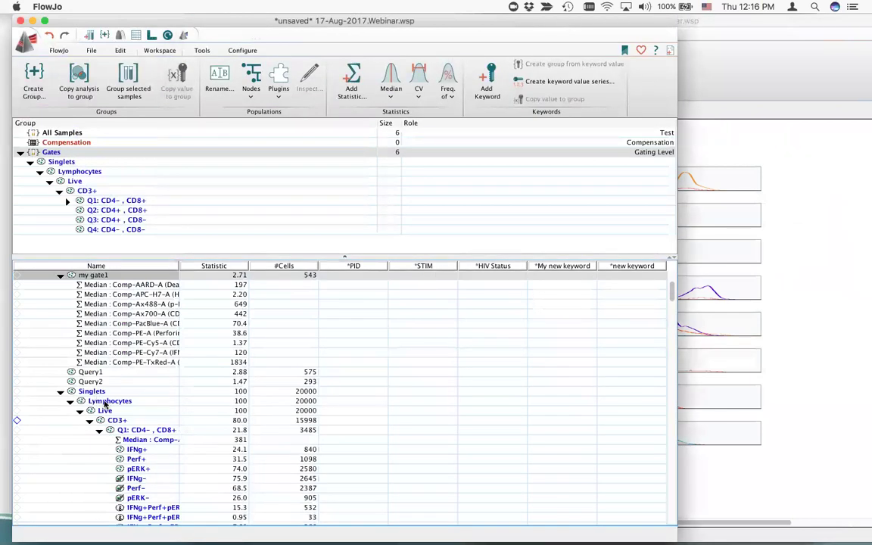
scroll(122, 409, "down", 7)
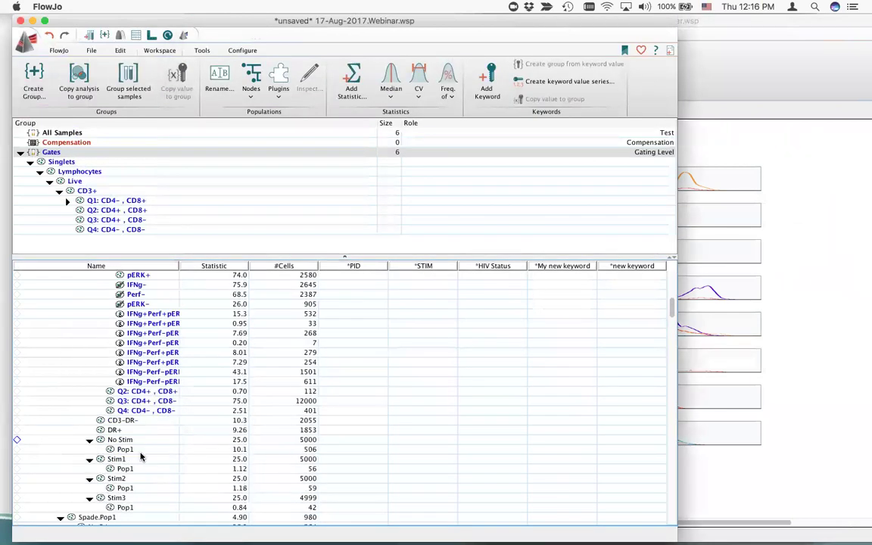
double_click(141, 400)
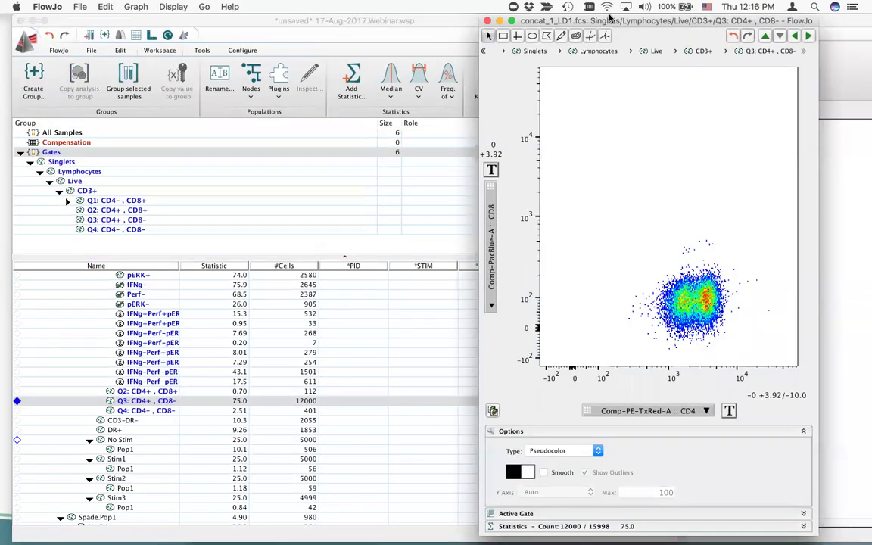
left_click_drag(611, 16, 316, 17)
key("super+w")
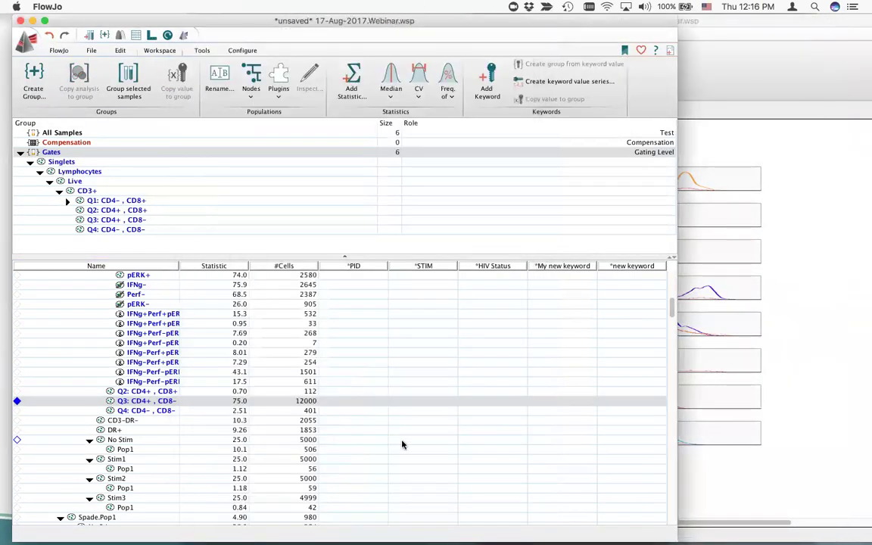
Close the ungated LD1_NS+NS_A01_exp.fcs graph window hidden behind the workspace, and widen the workspace's Name column to show full population names.
left_click_drag(484, 21, 766, 21)
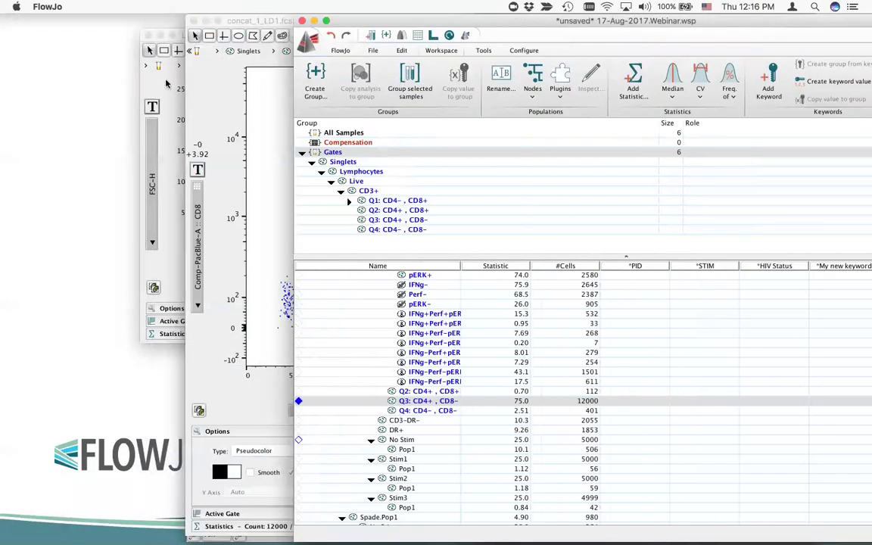
left_click(145, 54)
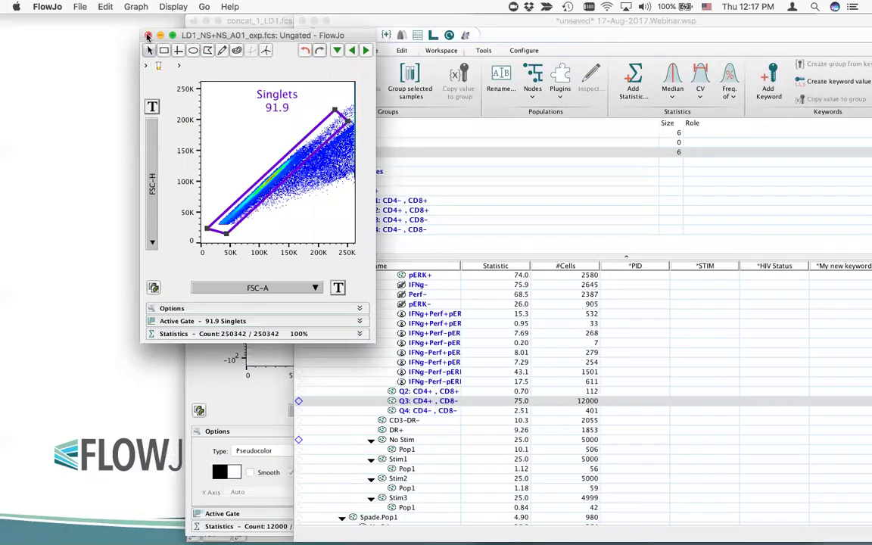
left_click(148, 36)
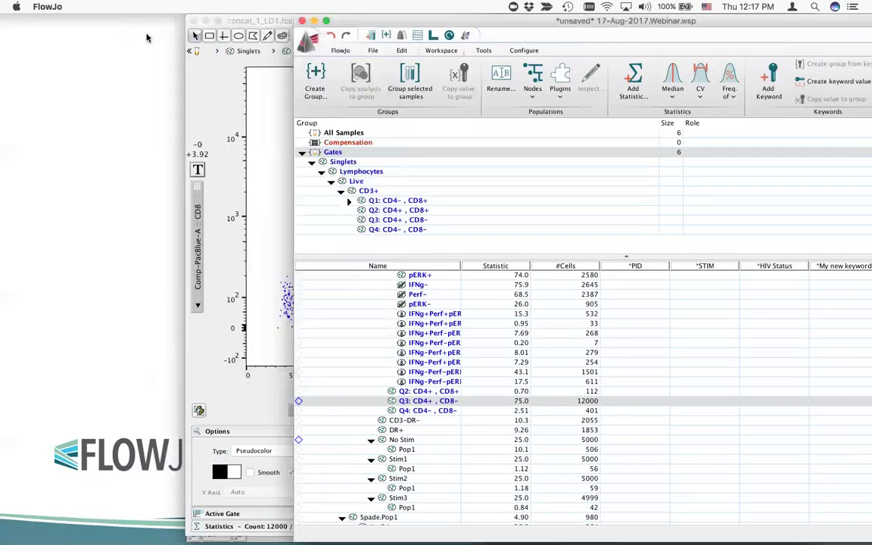
left_click_drag(541, 15, 294, 14)
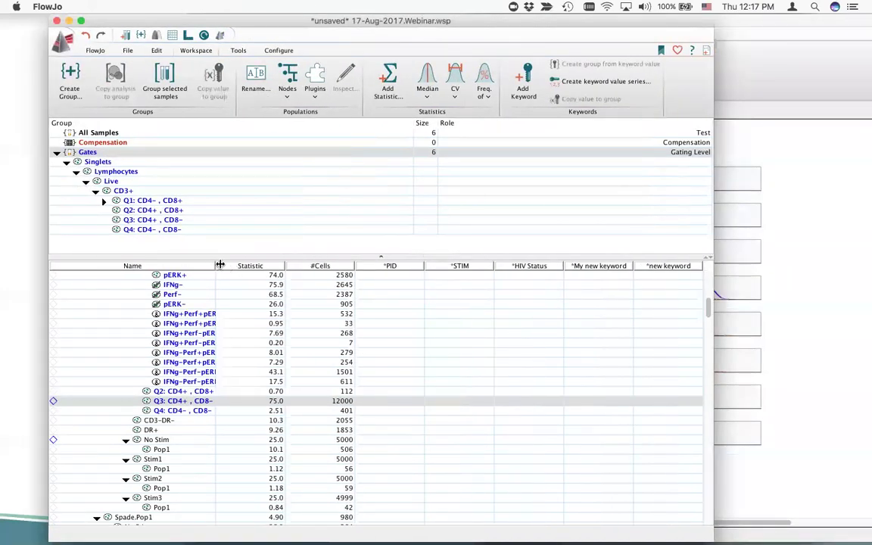
left_click_drag(219, 264, 294, 262)
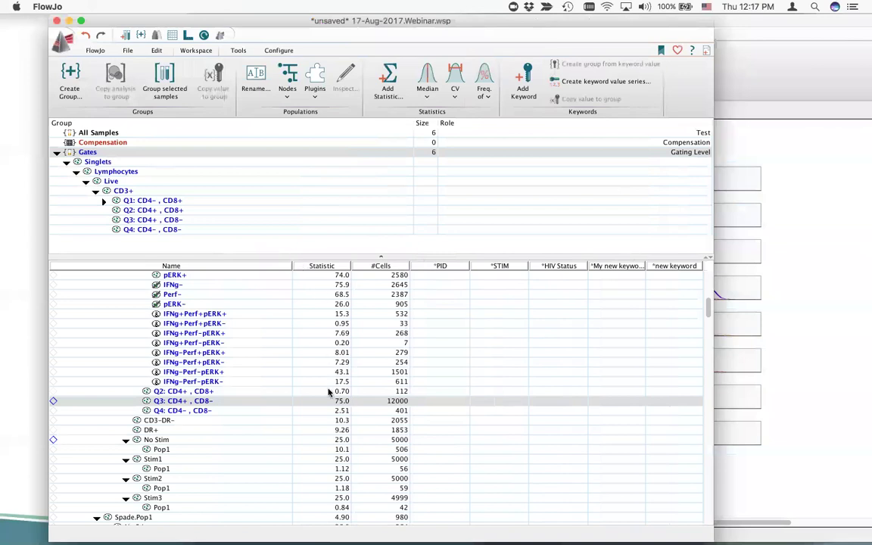
Display the Q3: CD4+, CD8- population of concat_1_LD1.fcs as a Density Plot of tSNE_X against tSNE_Y.
double_click(151, 400)
left_click(333, 411)
scroll(424, 469, "down", 5)
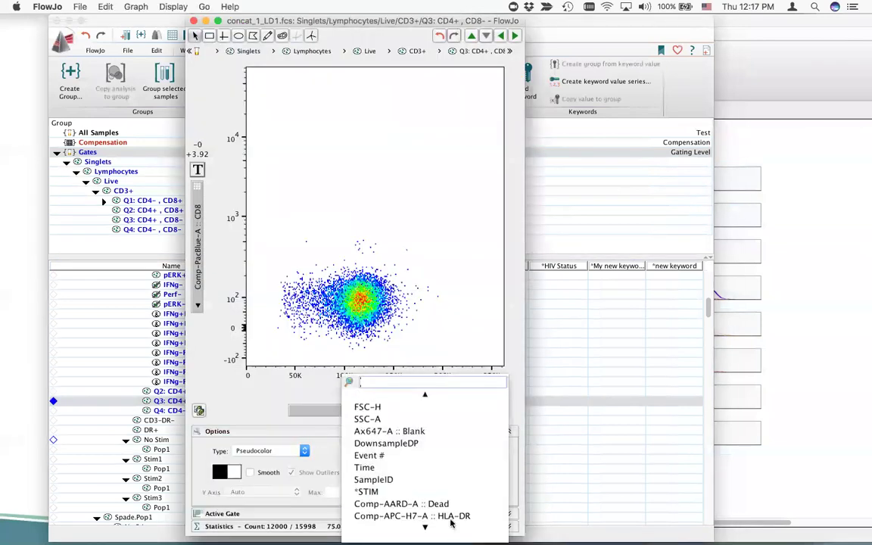
left_click(448, 492)
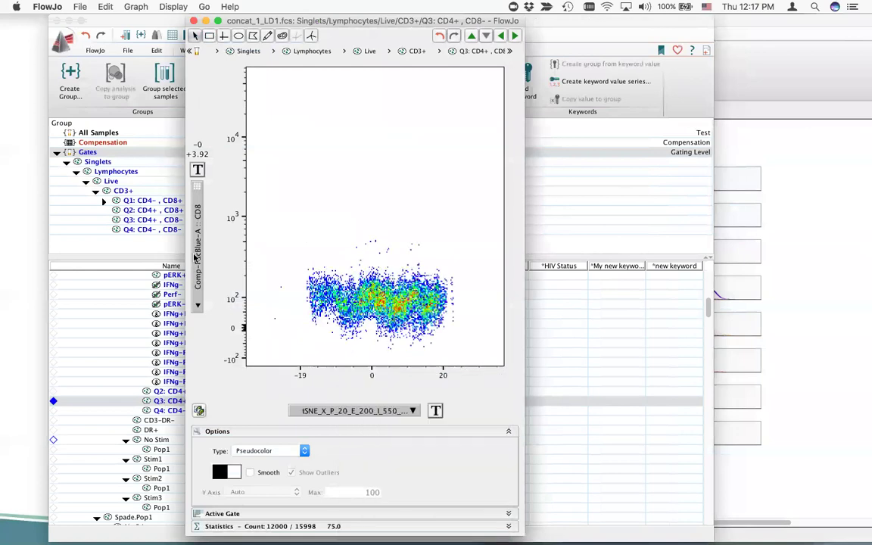
left_click(198, 261)
scroll(256, 410, "down", 5)
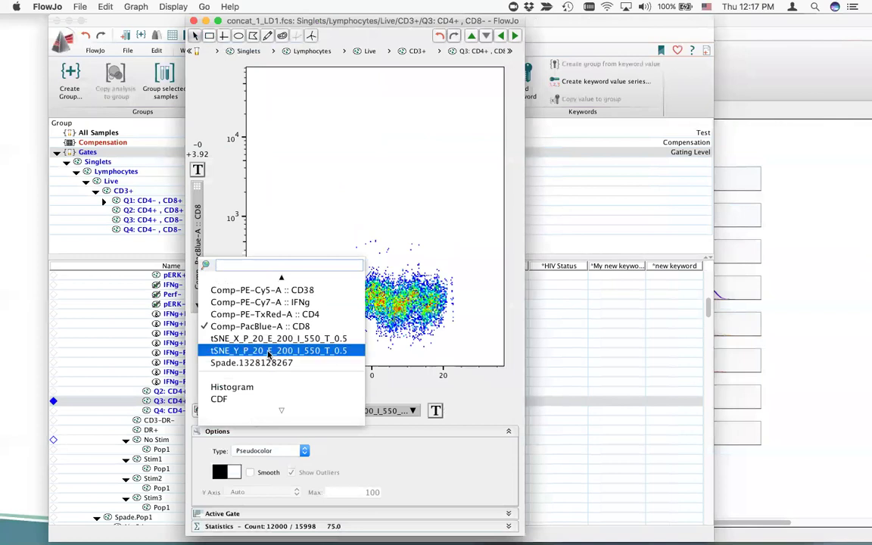
left_click(276, 364)
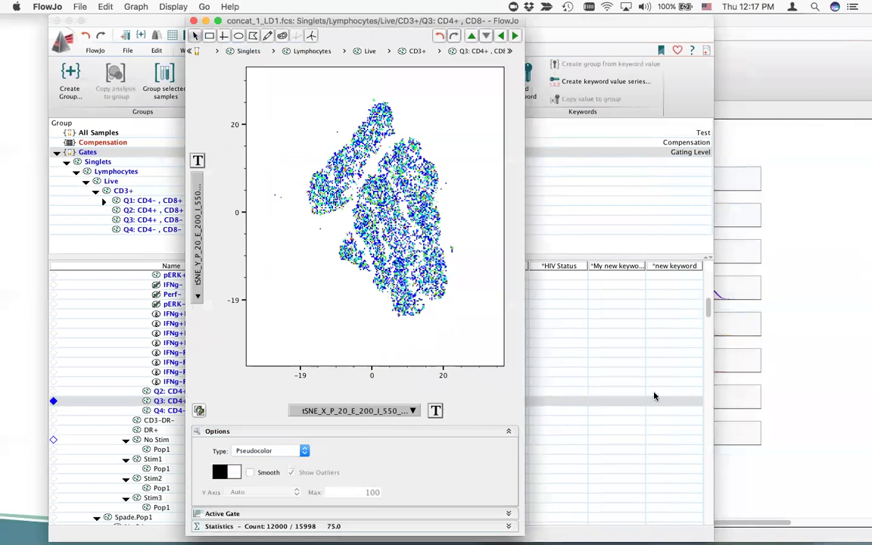
left_click(254, 450)
left_click(247, 433)
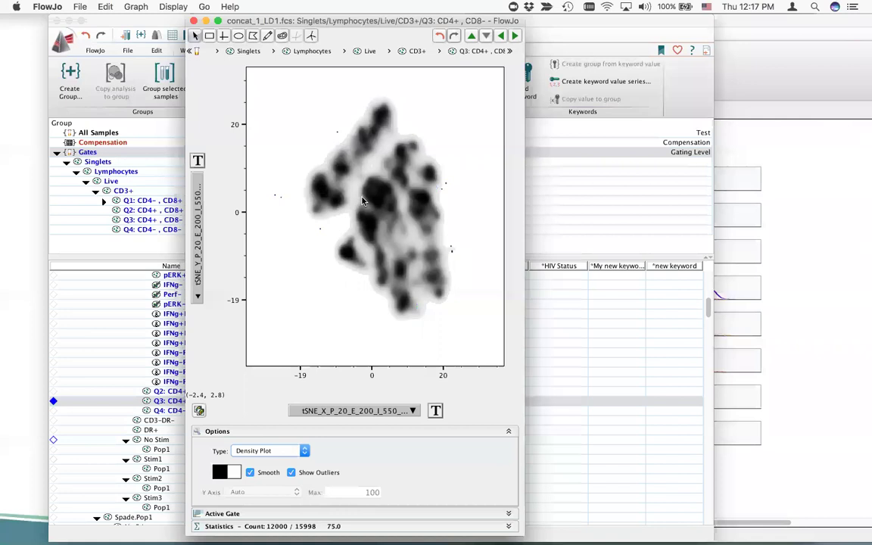
Overlay the Q3: CD4+, CD8- population on the upper coloured tSNE contour plot in the layout, and enlarge the parameter histogram stack.
left_click(755, 451)
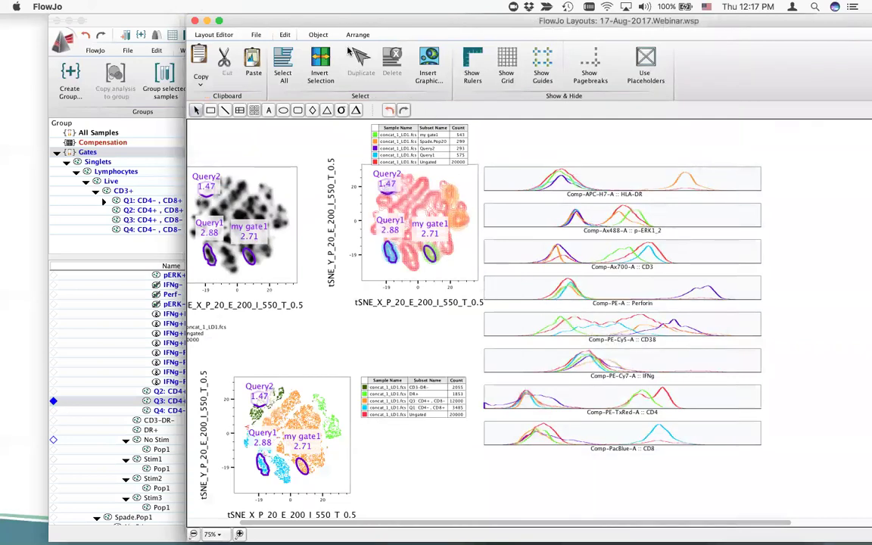
left_click_drag(314, 21, 573, 21)
left_click(165, 403)
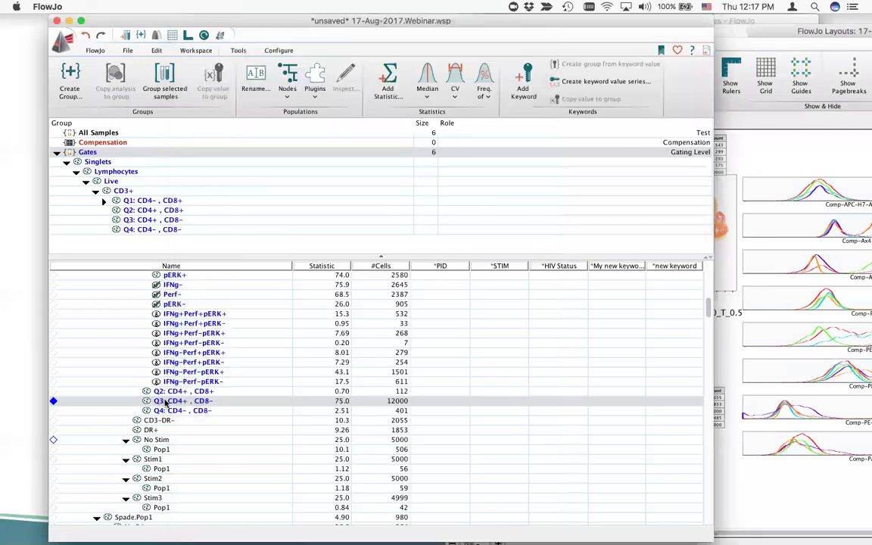
scroll(165, 404, "up", 15)
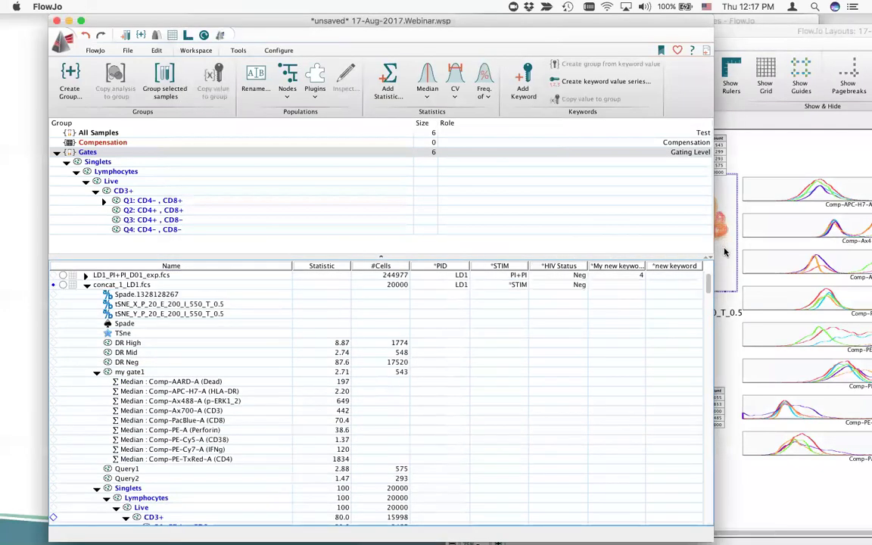
left_click(723, 251)
double_click(628, 33)
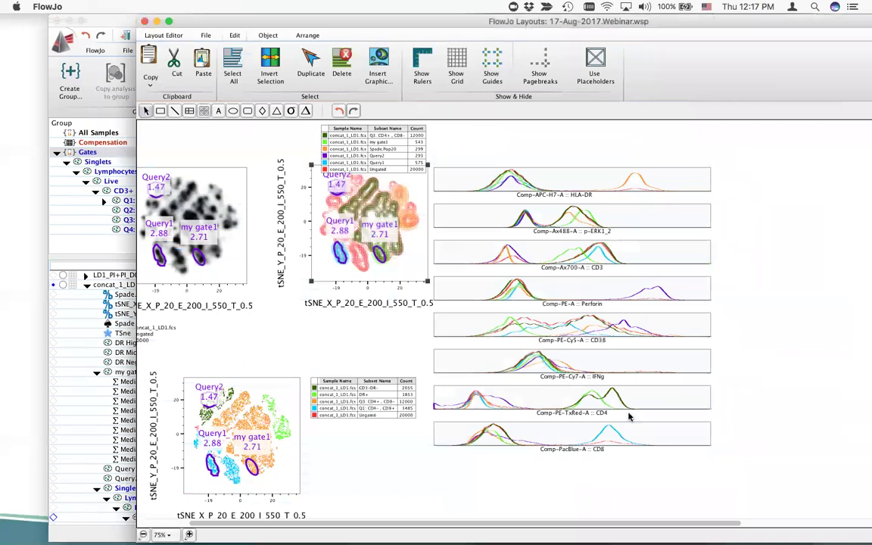
left_click(706, 159)
left_click_drag(771, 66, 772, 63)
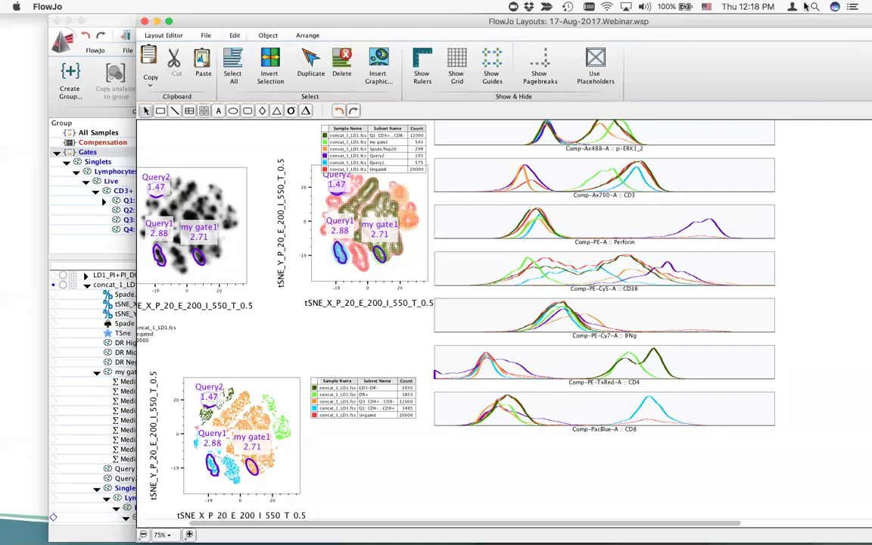
Switch from the FlowJo layout to Desktop 2 and bring up the overview of all desktops.
key("ctrl+Up")
left_click(433, 55)
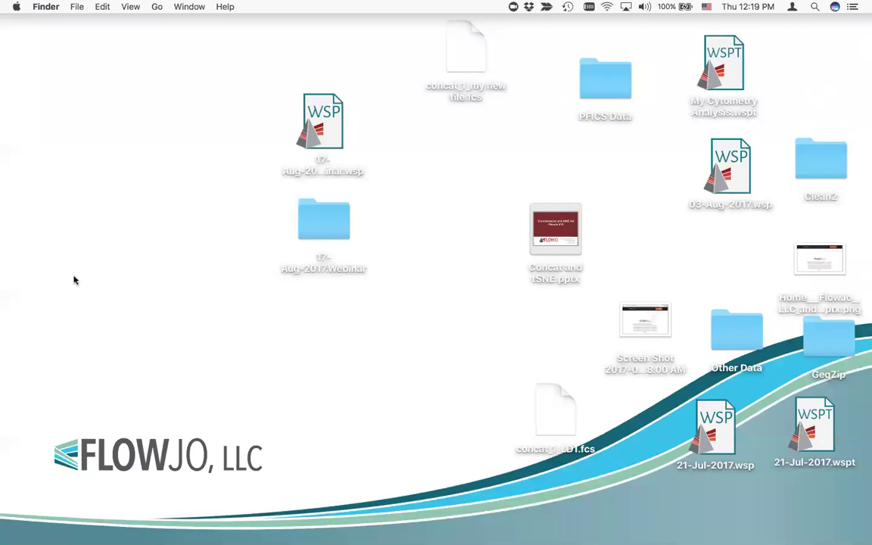
key("ctrl+Up")
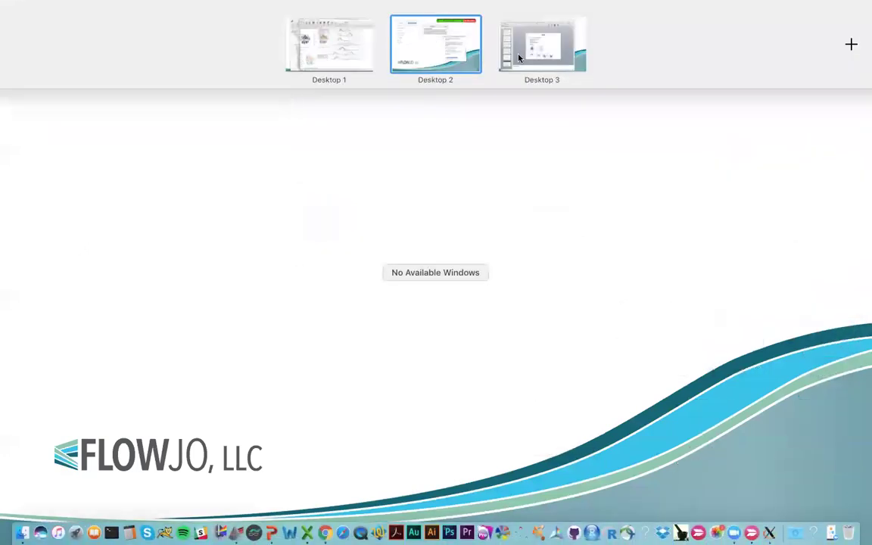